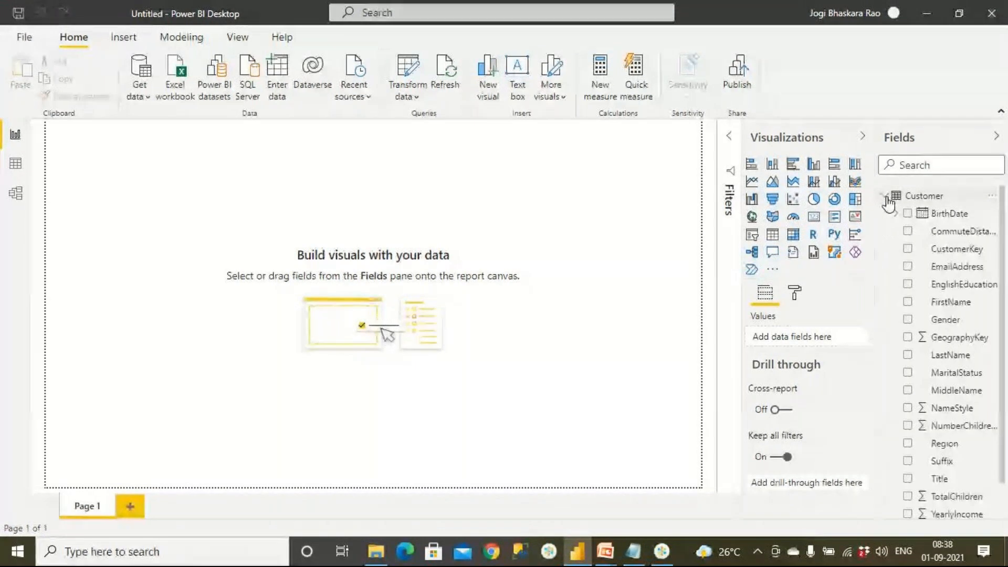
Insert a Table visual on the report page, place it in the upper area and set the page view to actual size.
left_click(773, 235)
left_click_drag(129, 219, 228, 287)
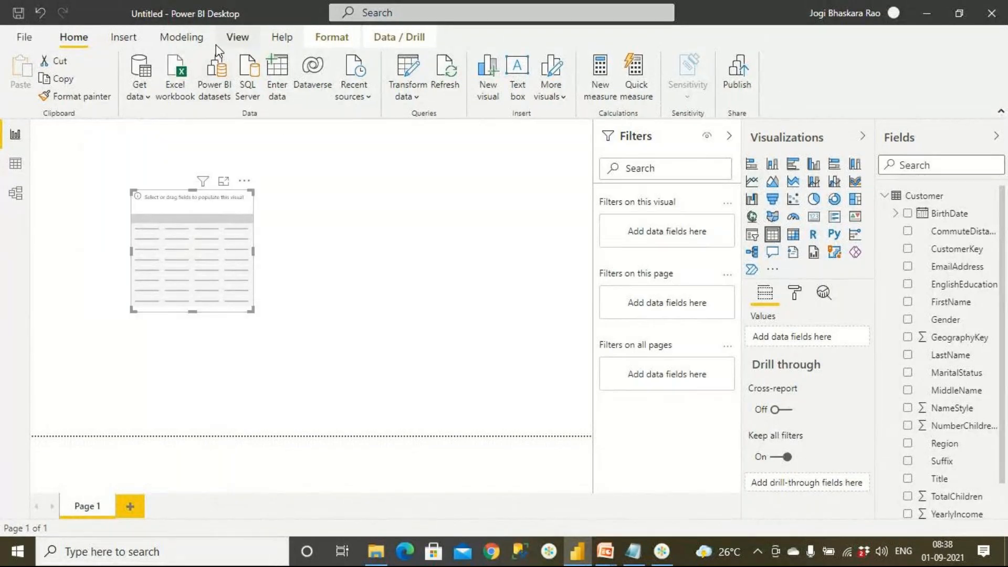
left_click(238, 38)
left_click(384, 87)
left_click(415, 168)
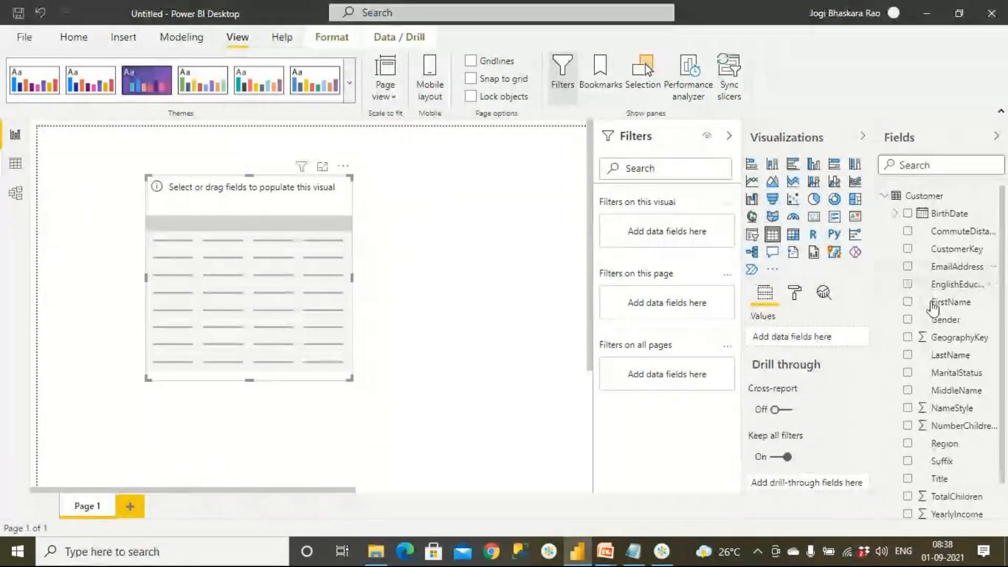
Add the FirstName field from the Customer table to the table visual and enlarge the visual.
left_click_drag(948, 312, 279, 298)
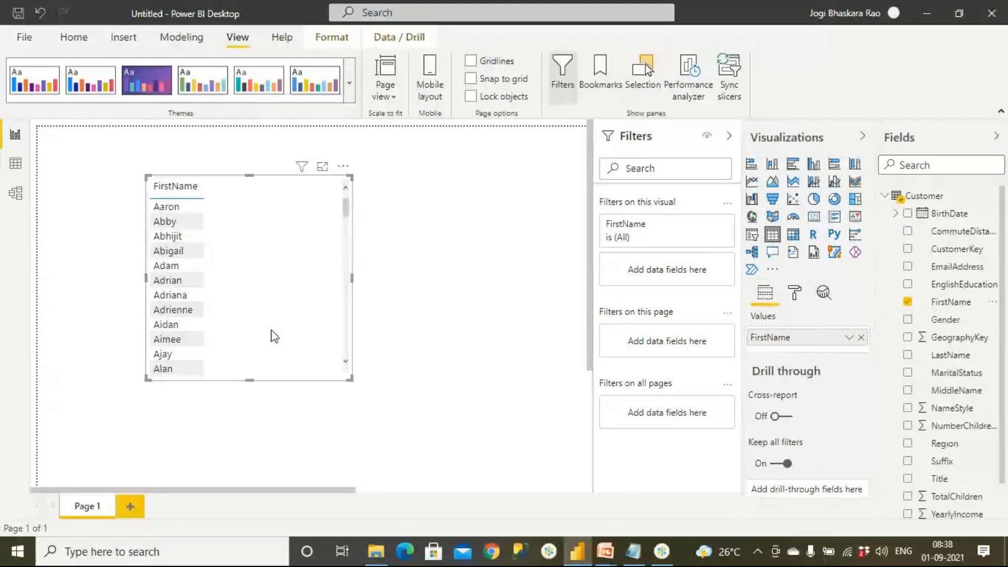
left_click_drag(344, 381, 416, 436)
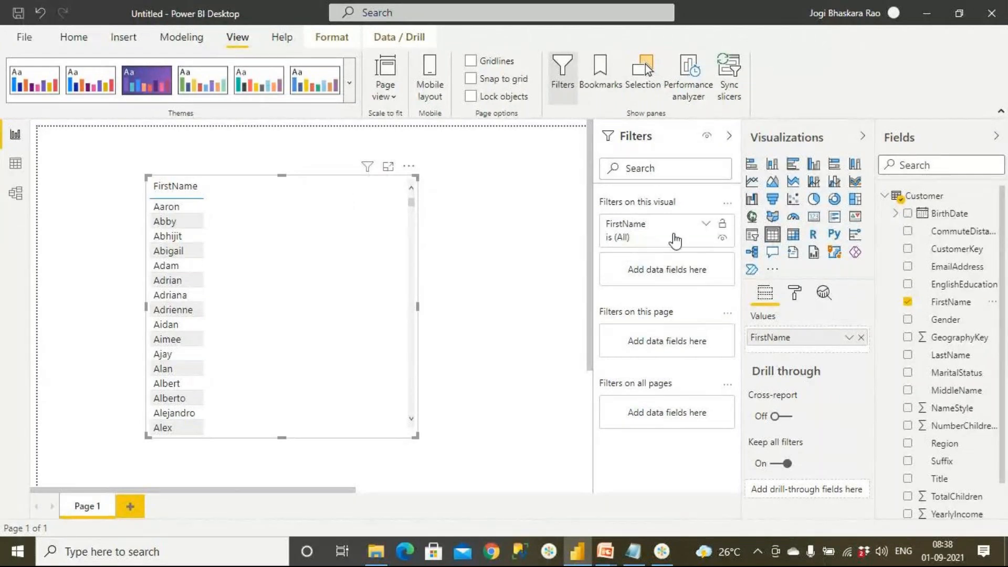
Expand the FirstName visual-level filter and look through the list of values offered by basic filtering.
left_click(707, 226)
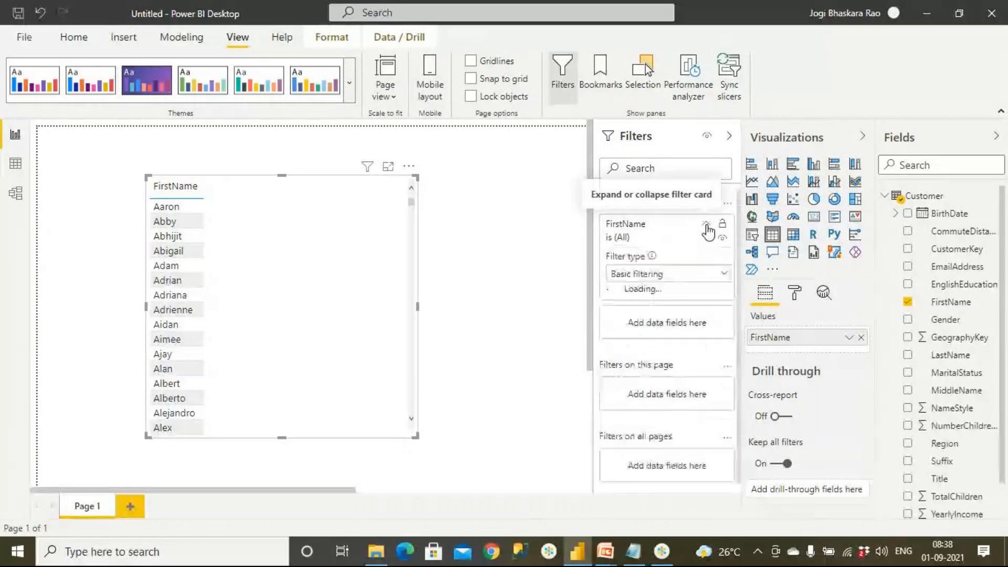
left_click(670, 277)
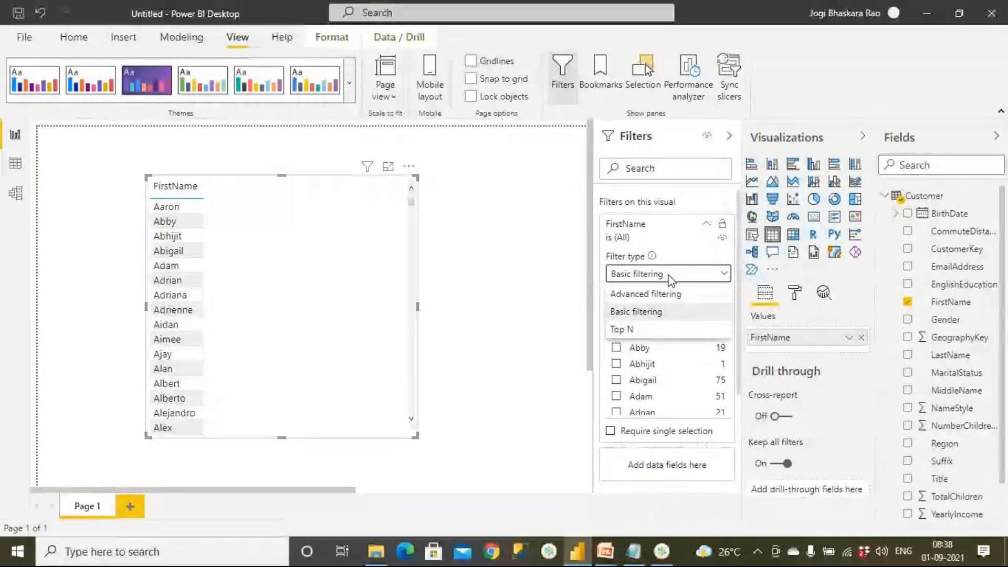
left_click(651, 312)
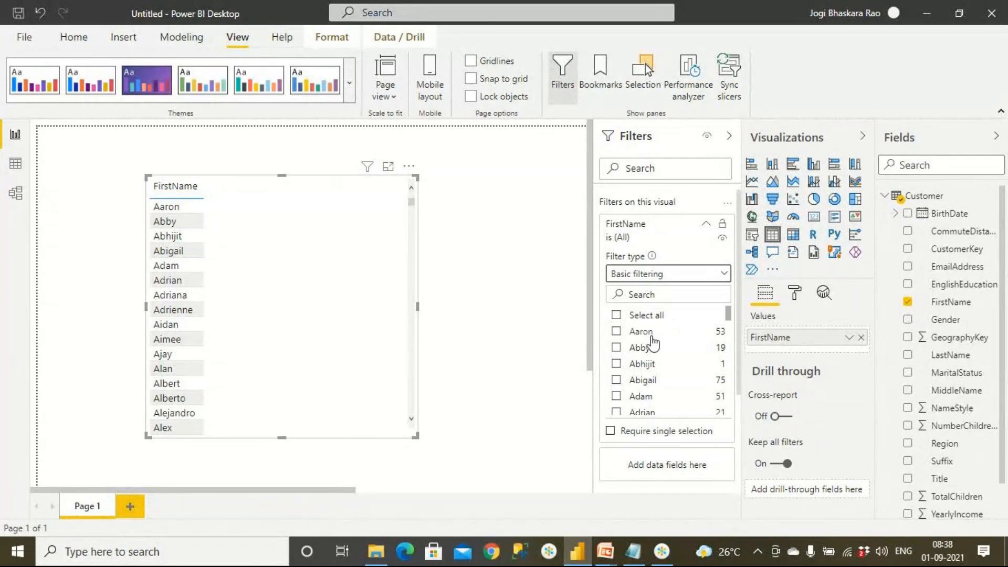
scroll(682, 369, "down", 5)
scroll(682, 369, "down", 3)
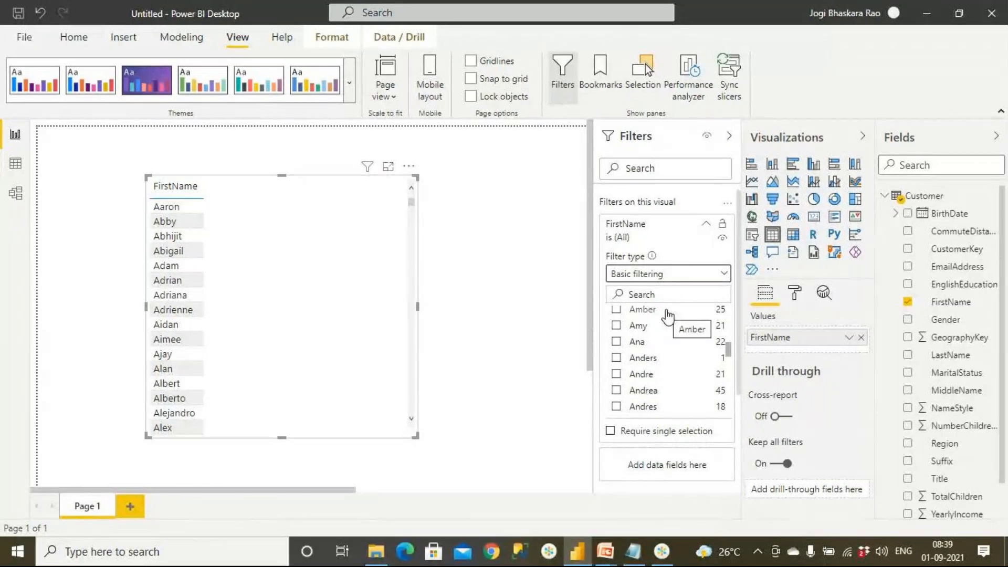
Switch the FirstName filter to advanced filtering, apply the condition starts with "a", and review the filtered table.
left_click(668, 273)
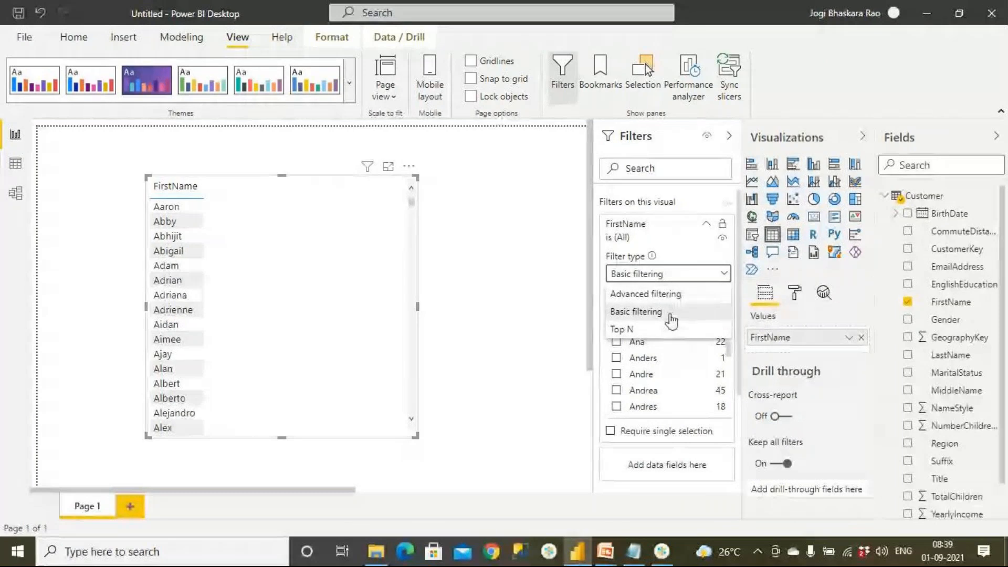
left_click(673, 294)
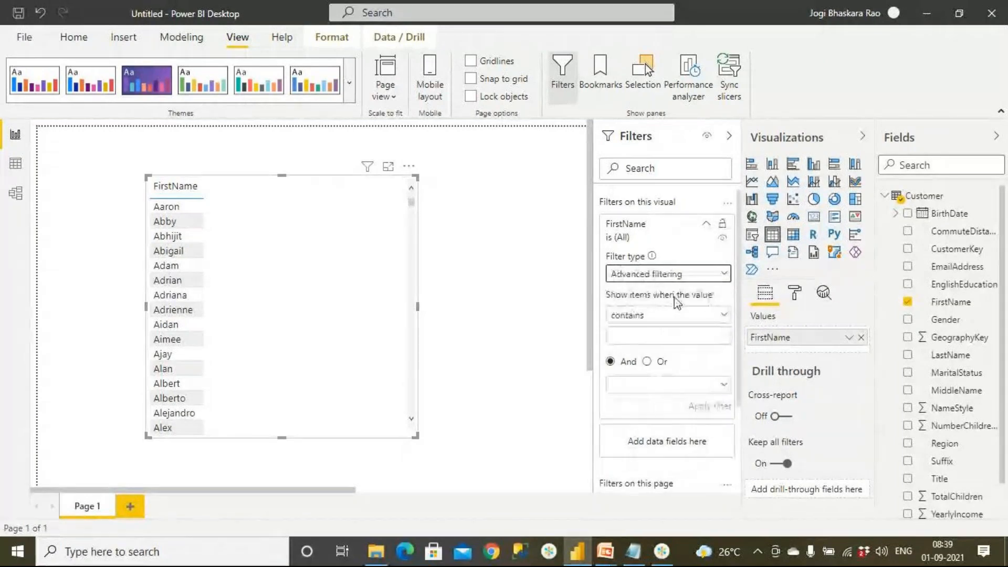
left_click(660, 317)
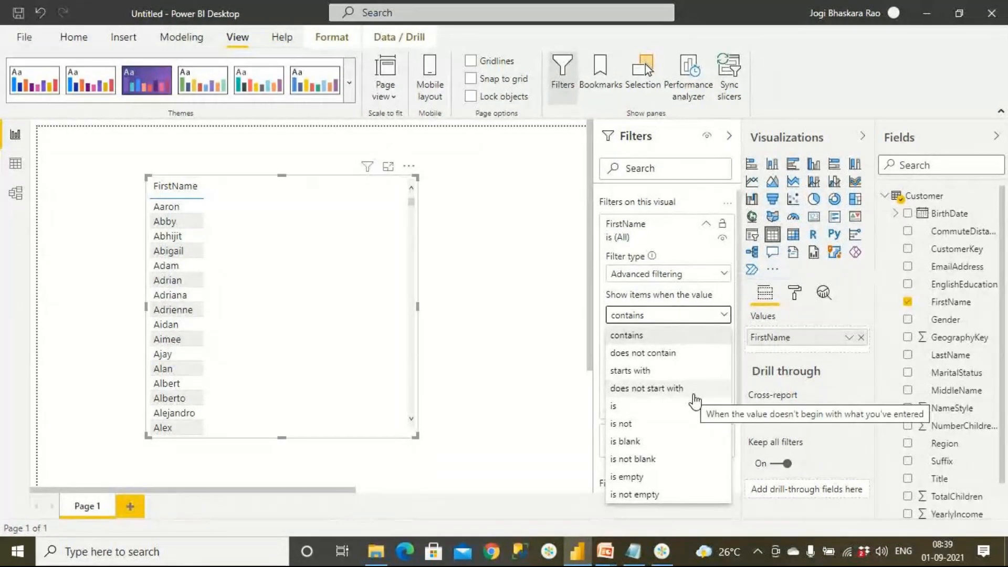
left_click(666, 374)
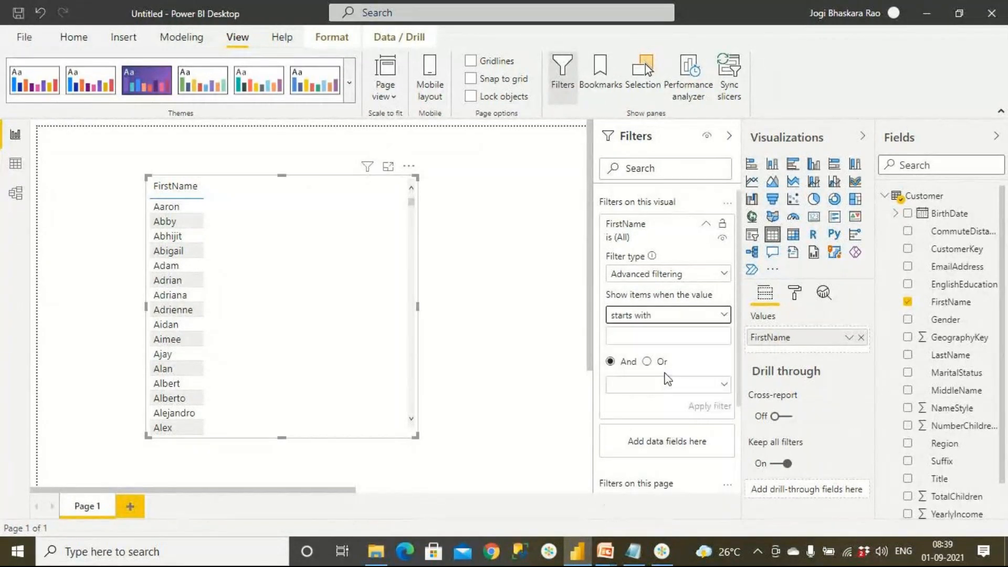
left_click(623, 333)
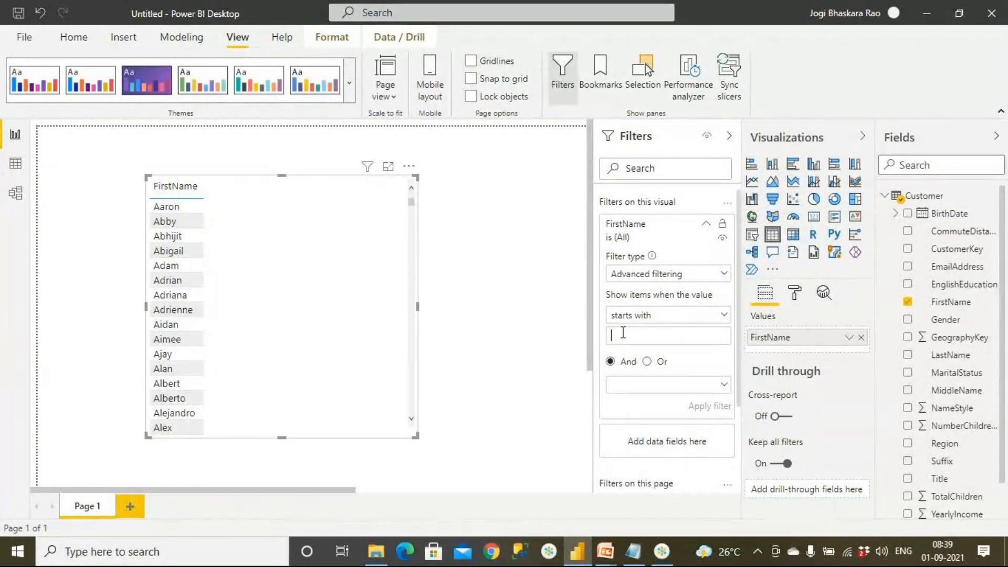
type("a")
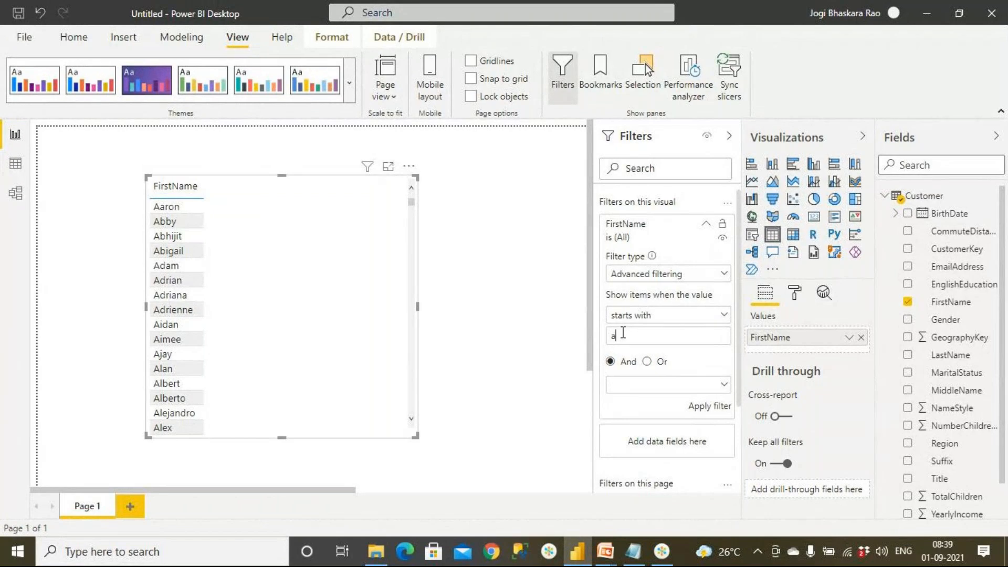
left_click(703, 408)
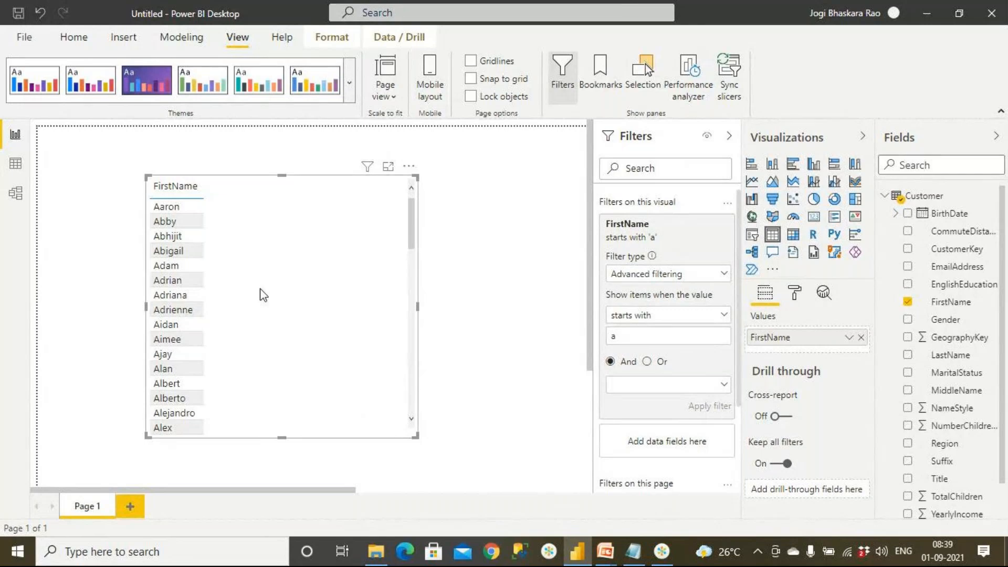
scroll(201, 283, "down", 5)
scroll(202, 284, "down", 8)
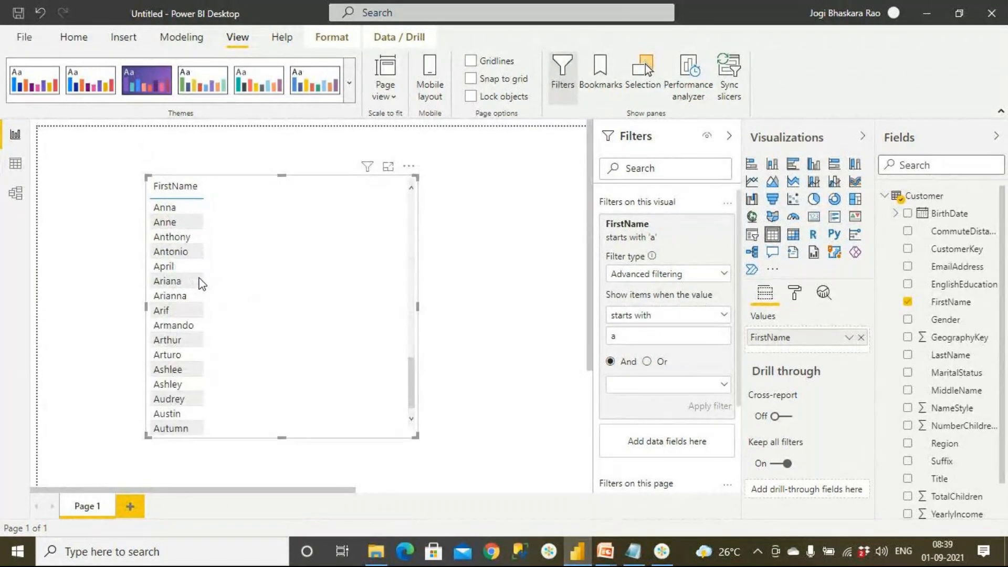
Replace the FirstName filter value with "s" and apply the starts with condition.
double_click(621, 336)
type("S")
left_click(700, 410)
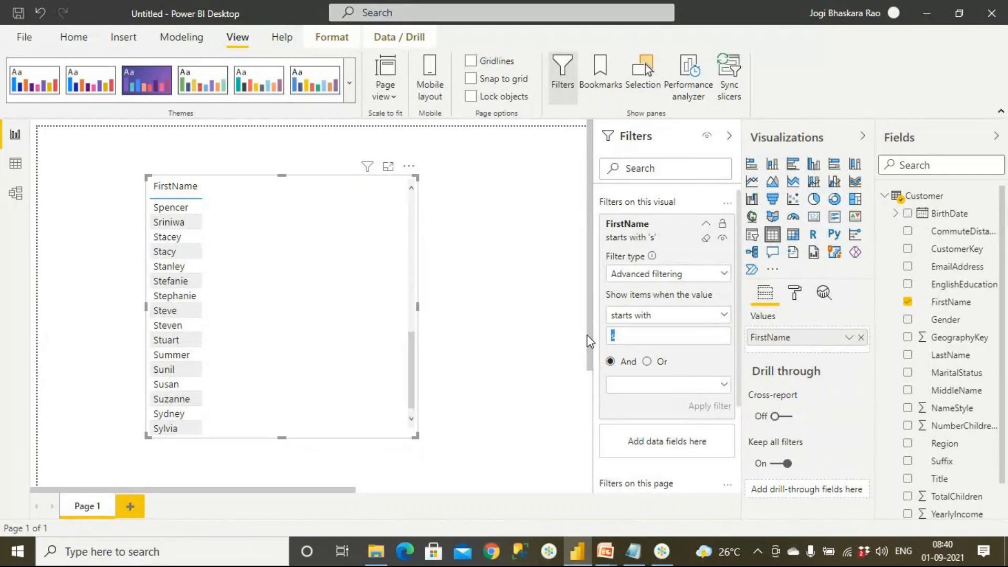
Change the FirstName filter condition to contains with the value "s" and apply it.
left_click(700, 315)
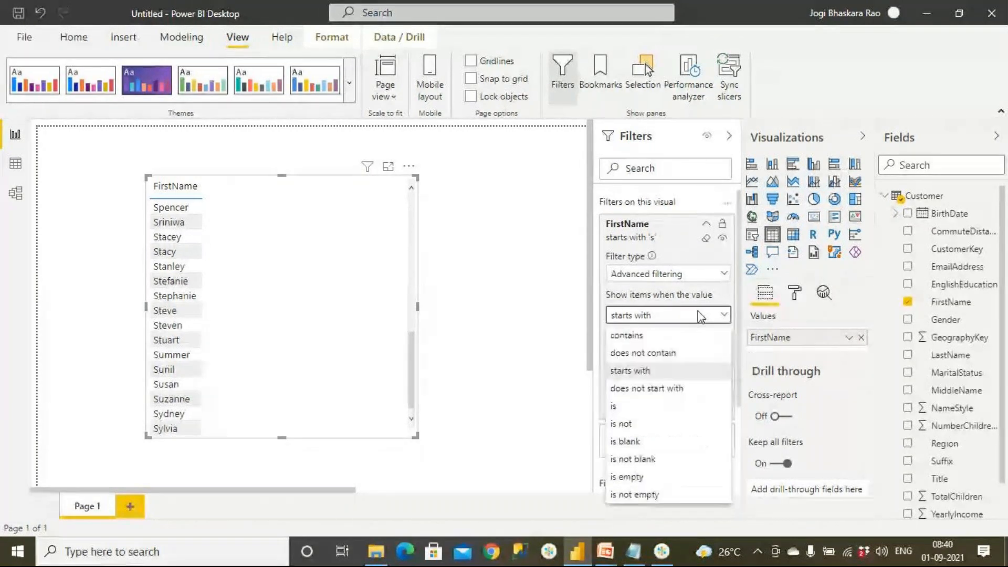
left_click(653, 336)
left_click(651, 339)
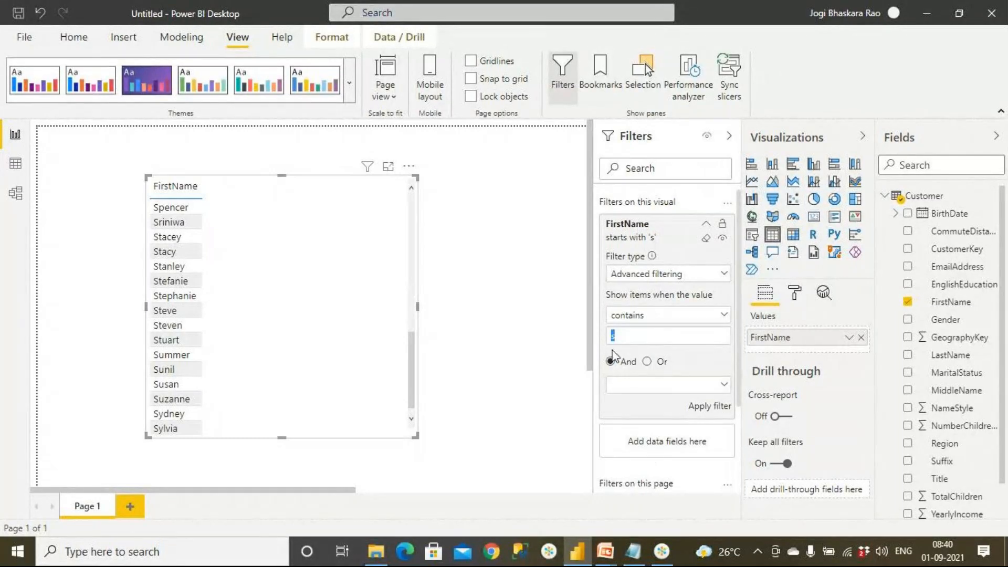
left_click(720, 411)
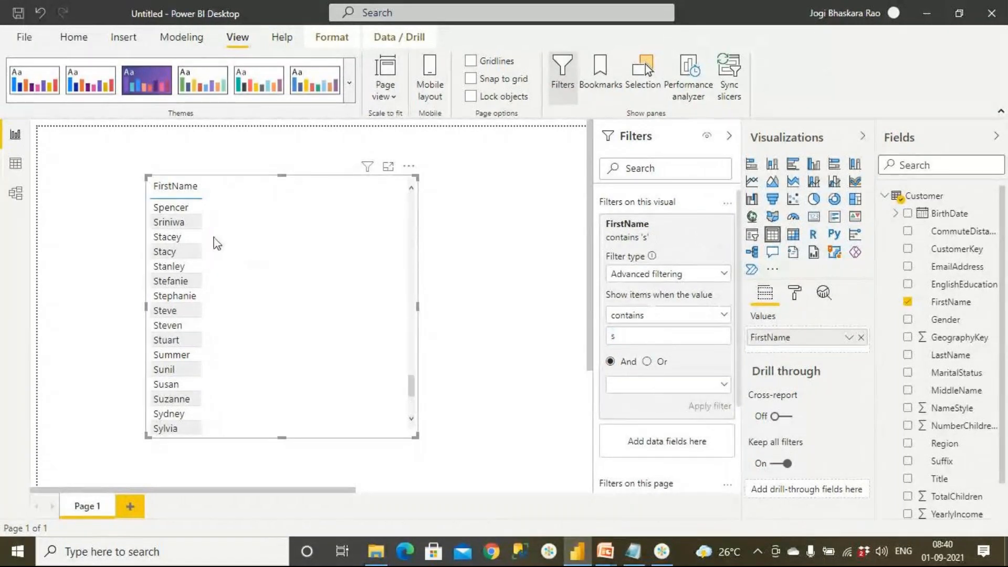
Apply the condition does not contain "s" to the FirstName filter and check the listed names in the table.
left_click(650, 317)
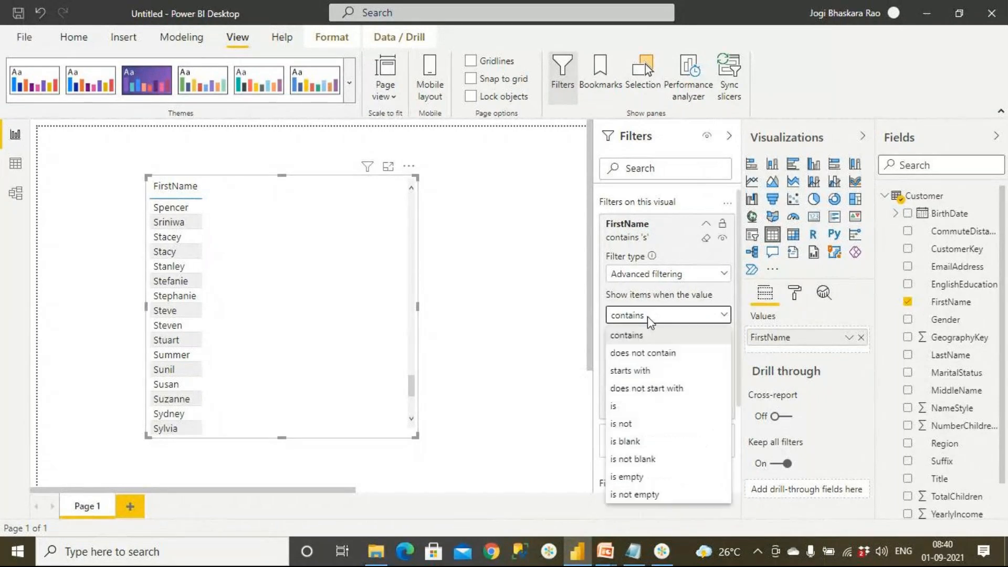
left_click(647, 353)
left_click(710, 406)
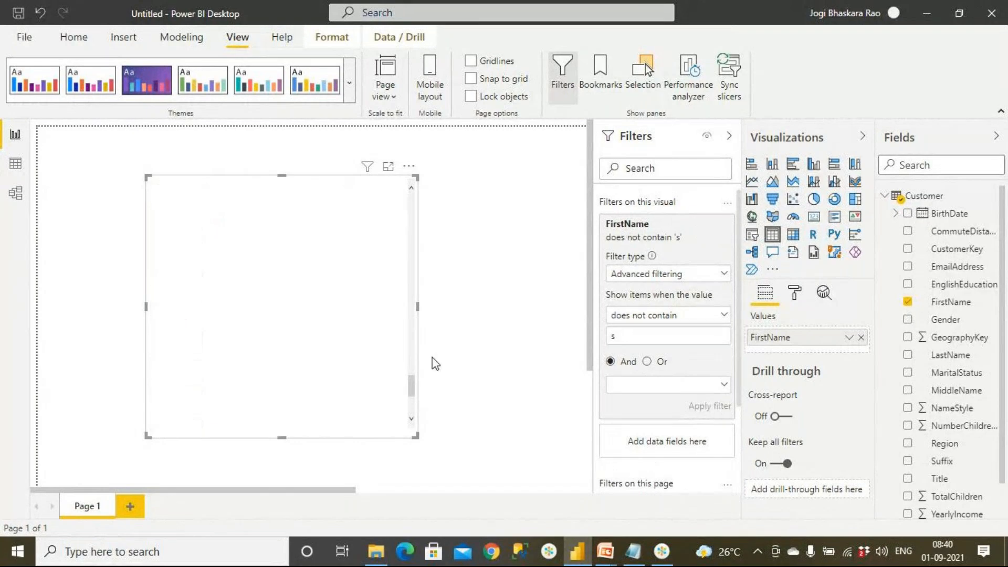
scroll(295, 331, "up", 15)
scroll(298, 332, "up", 6)
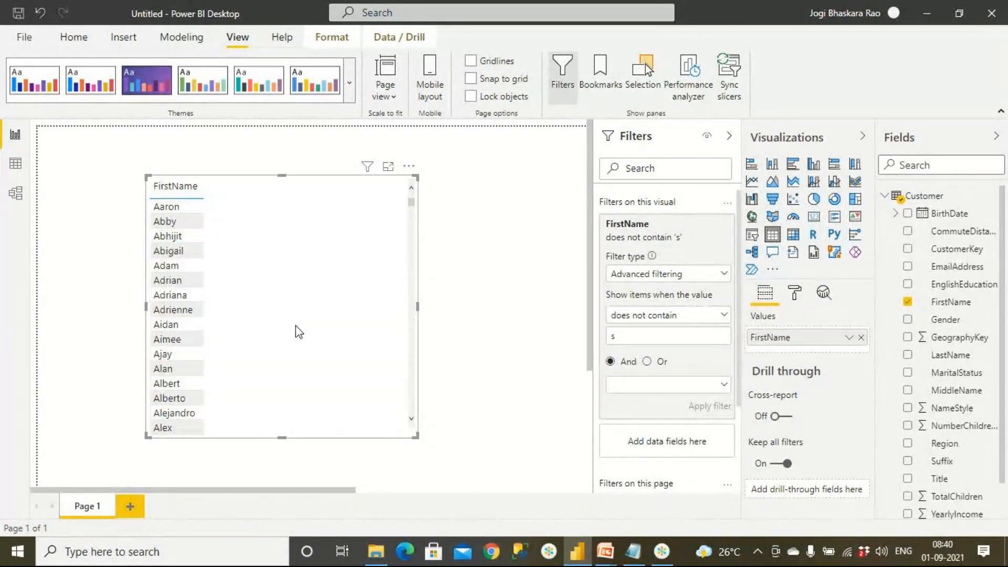
scroll(295, 331, "down", 10)
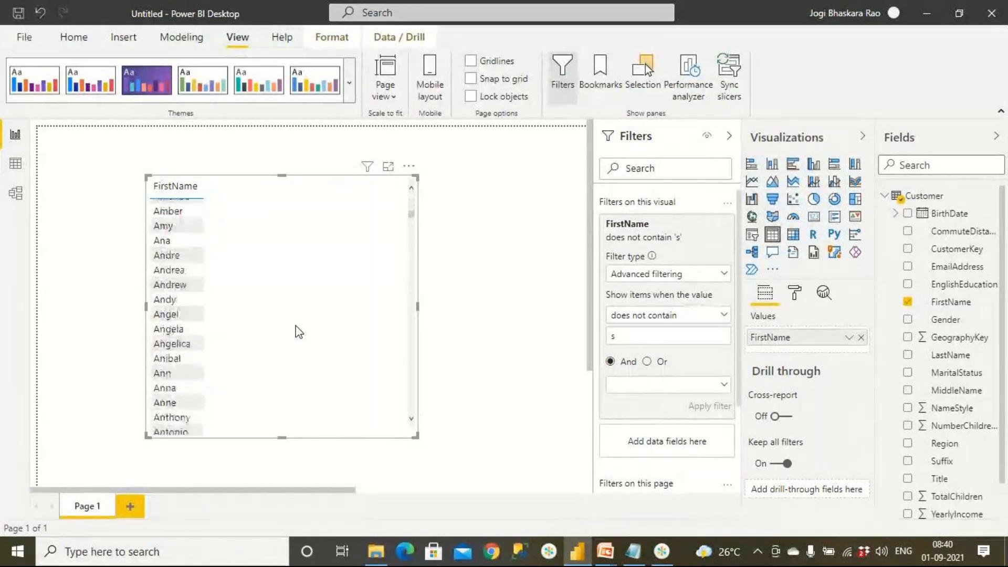
scroll(294, 331, "up", 10)
Set the FirstName filter condition to is, enter the second first name listed in the table as the value, and apply it.
left_click(668, 315)
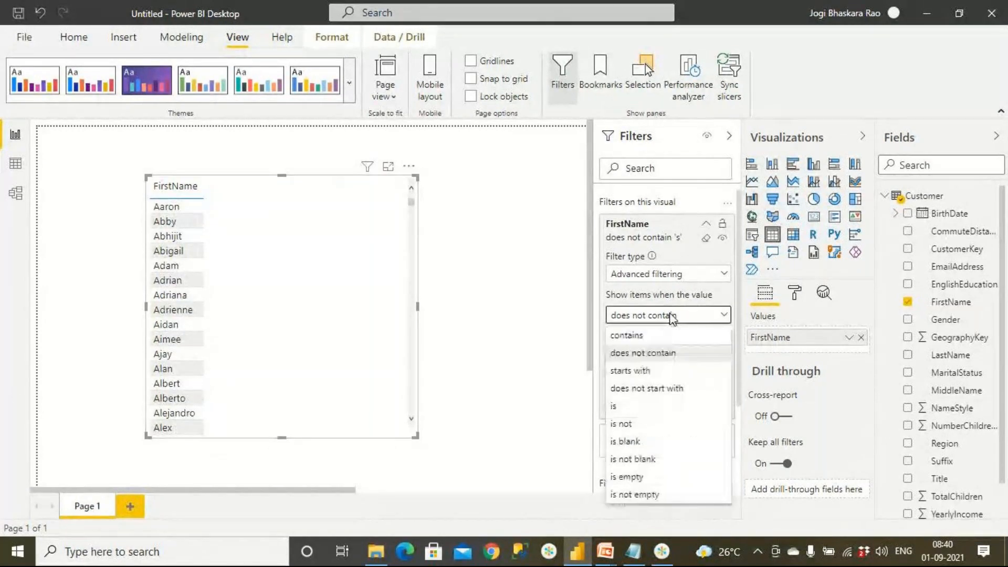
left_click(664, 407)
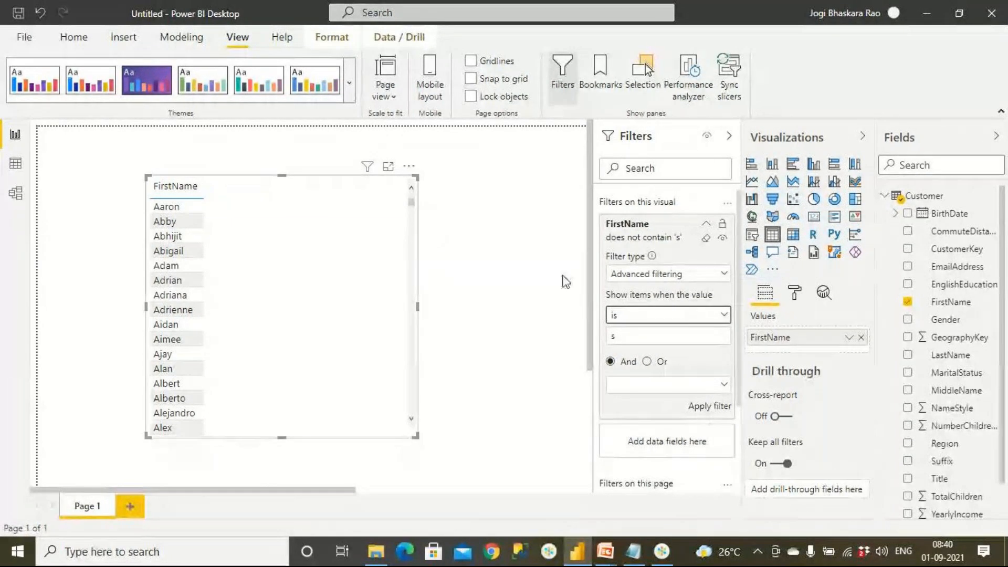
left_click_drag(625, 335, 599, 340)
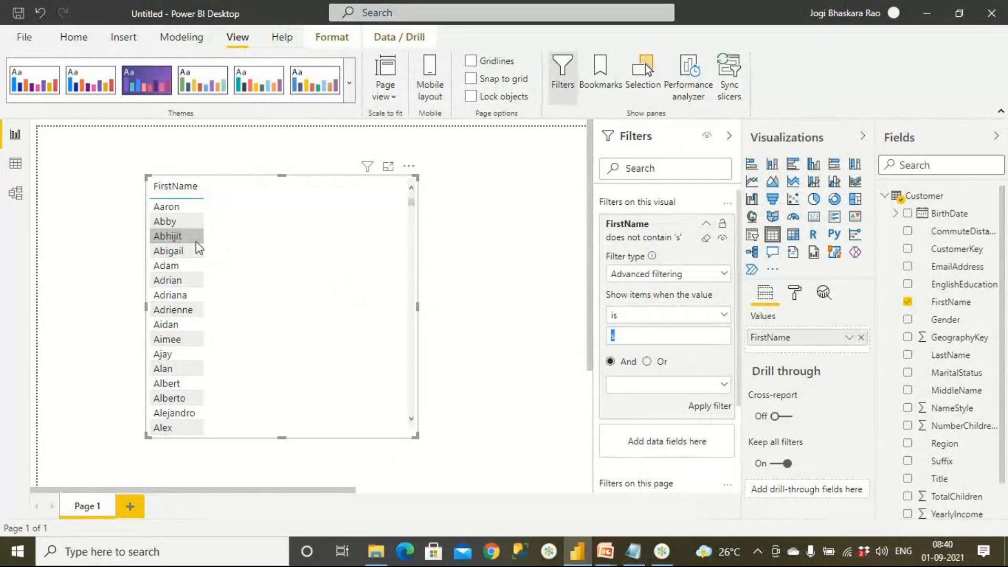
type("Abby")
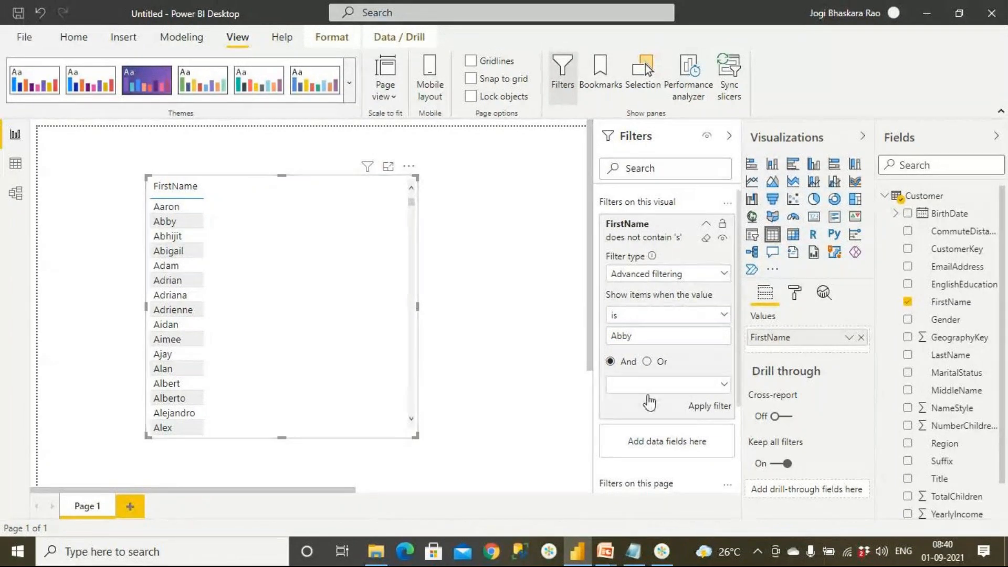
left_click(709, 408)
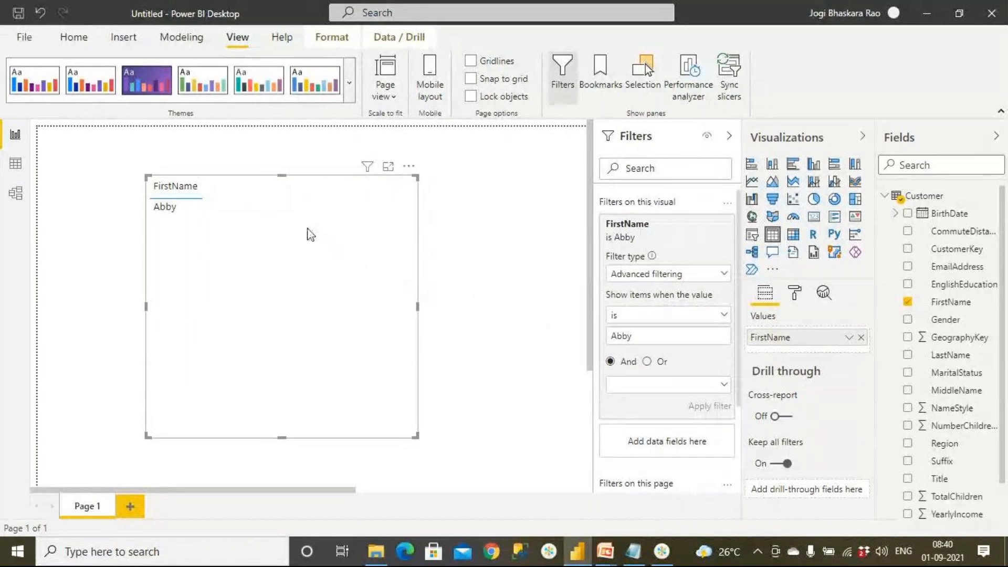
Remove the last letter of the first name in the exact-match filter and apply the incomplete value.
left_click(641, 336)
key("BackSpace")
left_click(711, 411)
double_click(624, 337)
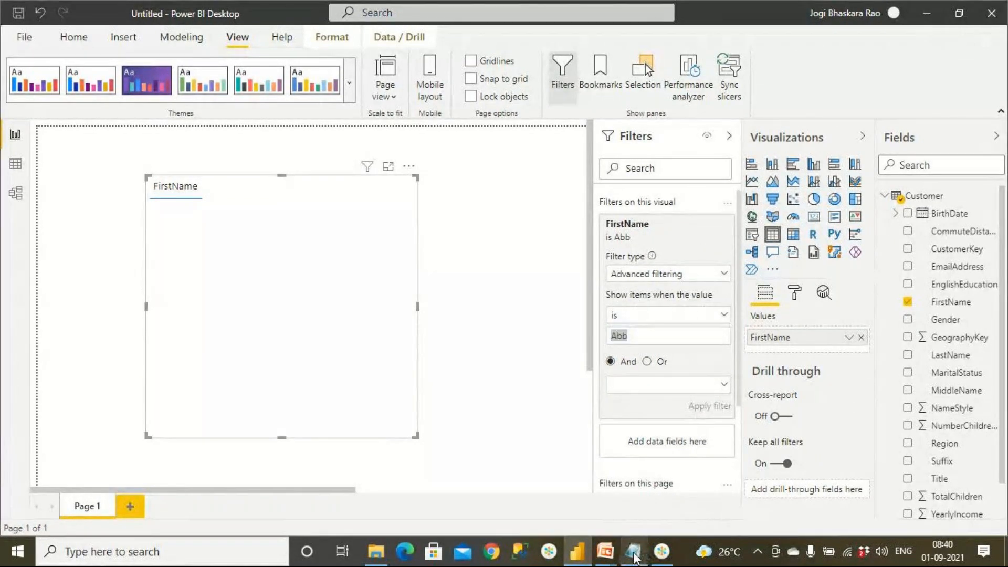
Switch to Notepad and write the person's first and last name on the first line.
key("alt+Tab")
type("Bahska")
key("BackSpace")
key("BackSpace")
key("BackSpace")
key("BackSpace")
key("BackSpace")
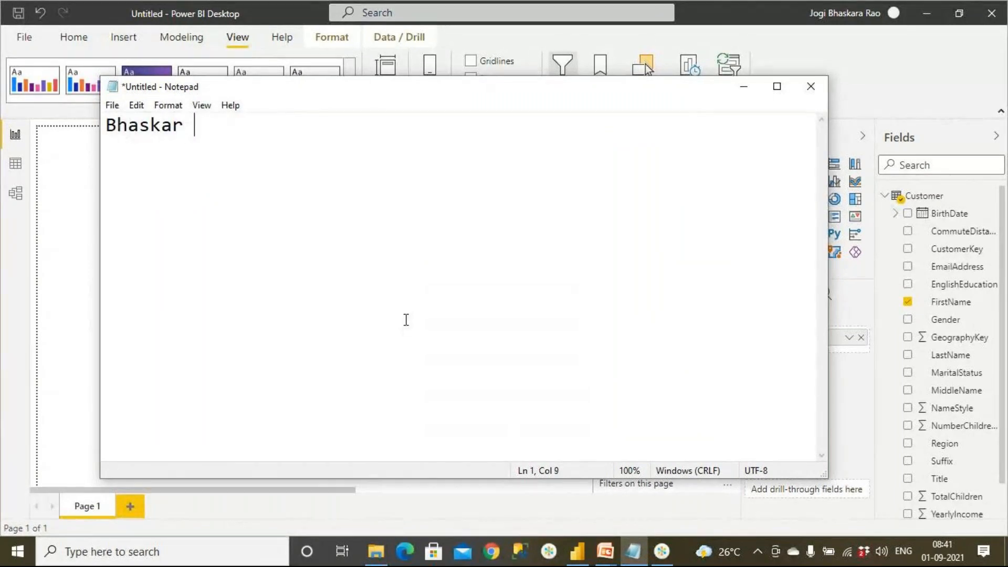
Three lines below the full name, write "name is" followed by the same full name.
key("Return")
key("Return")
key("Return")
type("Bhas")
key("BackSpace")
key("BackSpace")
key("BackSpace")
key("BackSpace")
type("name o")
key("BackSpace")
type("is ")
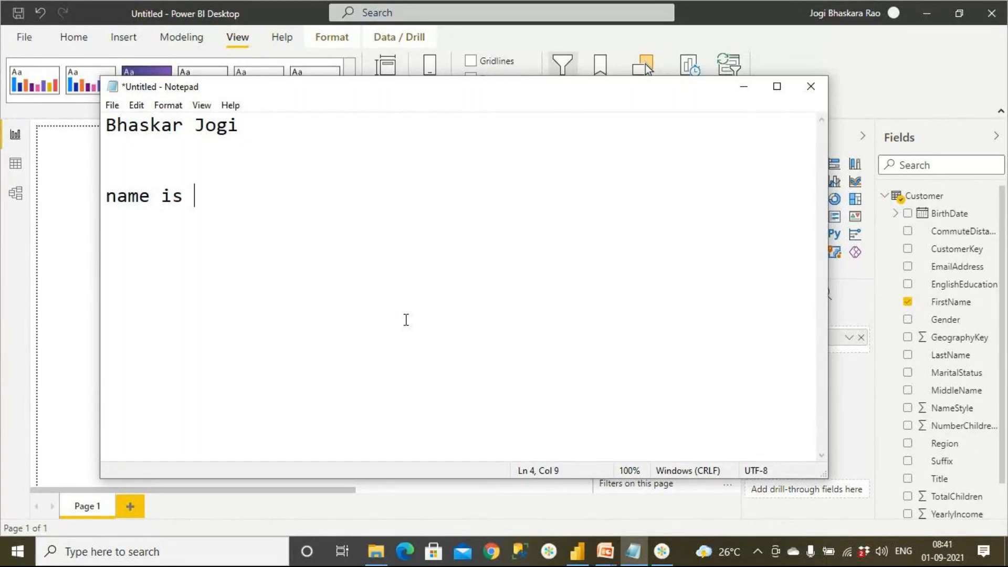
type("Bahska")
key("BackSpace")
key("BackSpace")
key("BackSpace")
key("BackSpace")
key("BackSpace")
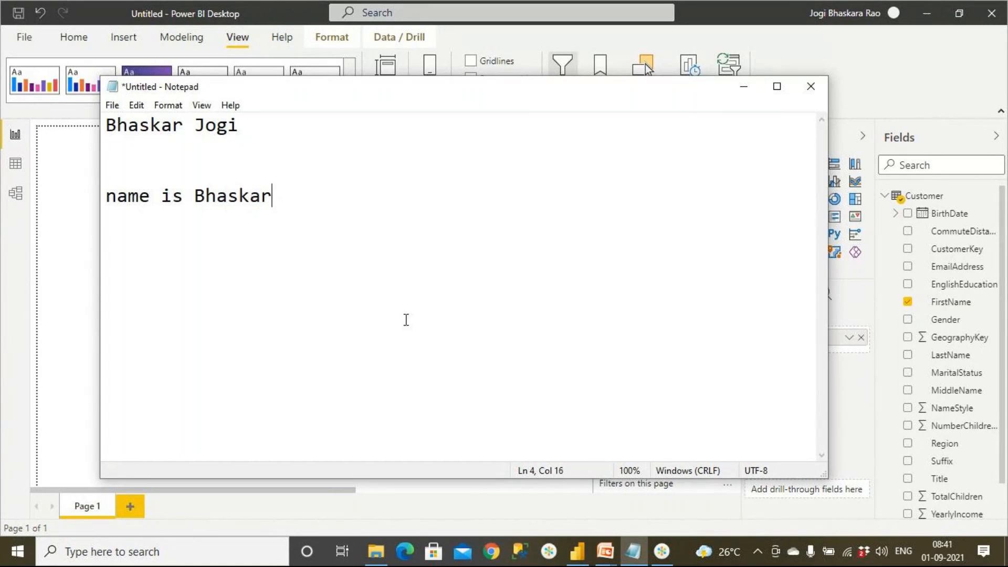
Enclose the full name on the "name is" line in double quotation marks, swapping "is" for "=" and back again.
left_click(191, 213)
left_click_drag(161, 196, 183, 195)
type("=")
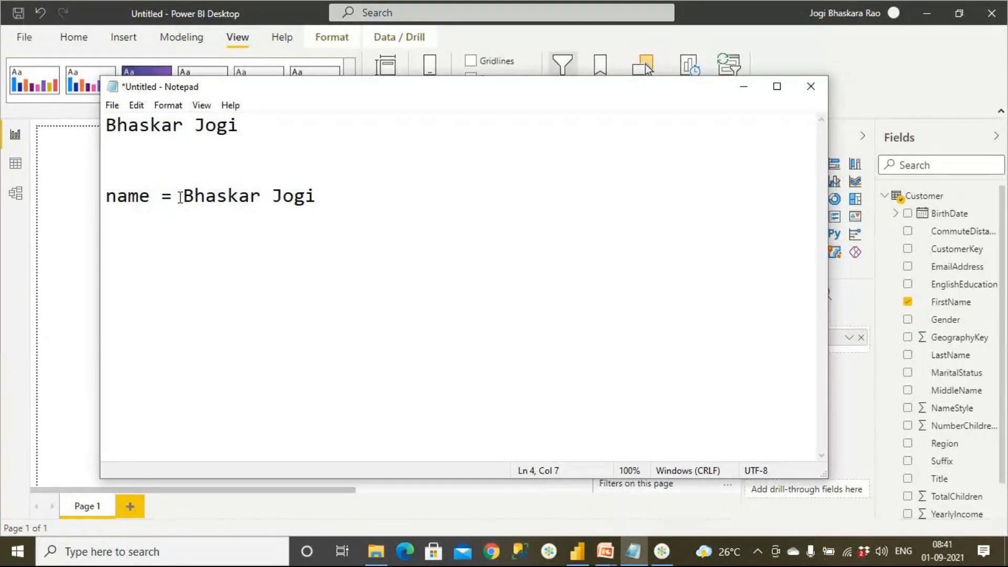
left_click(183, 196)
type("\"")
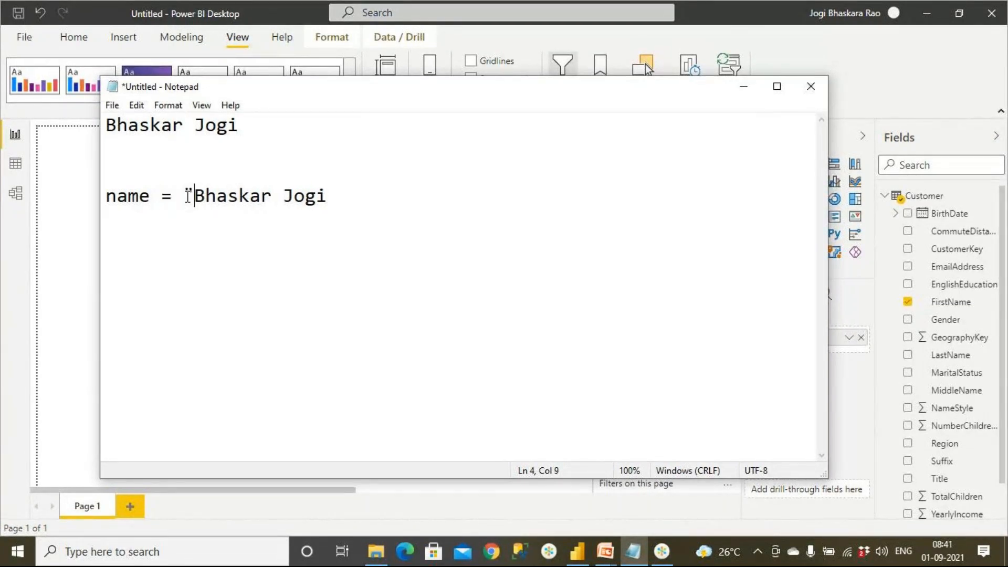
left_click(330, 204)
type("\"")
double_click(166, 202)
type("is")
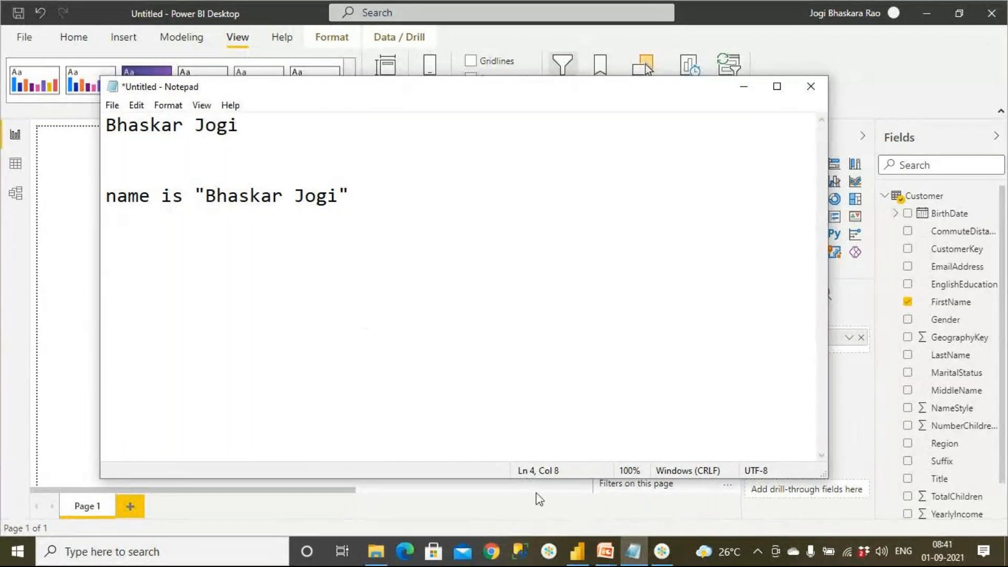
Review the Text Filters – Adv Level slide and switch back to Power BI Desktop.
left_click(604, 555)
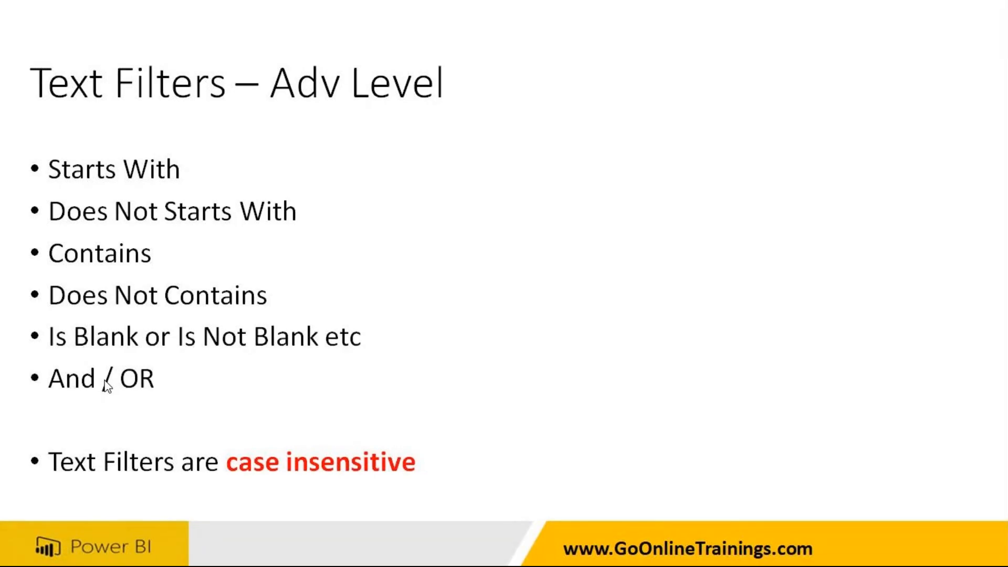
key("alt+Tab")
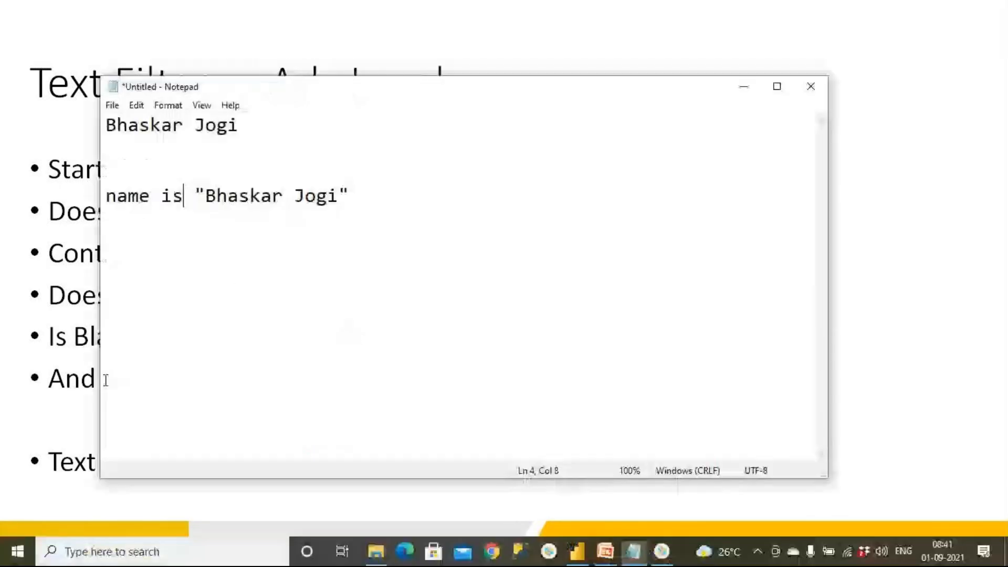
left_click(585, 551)
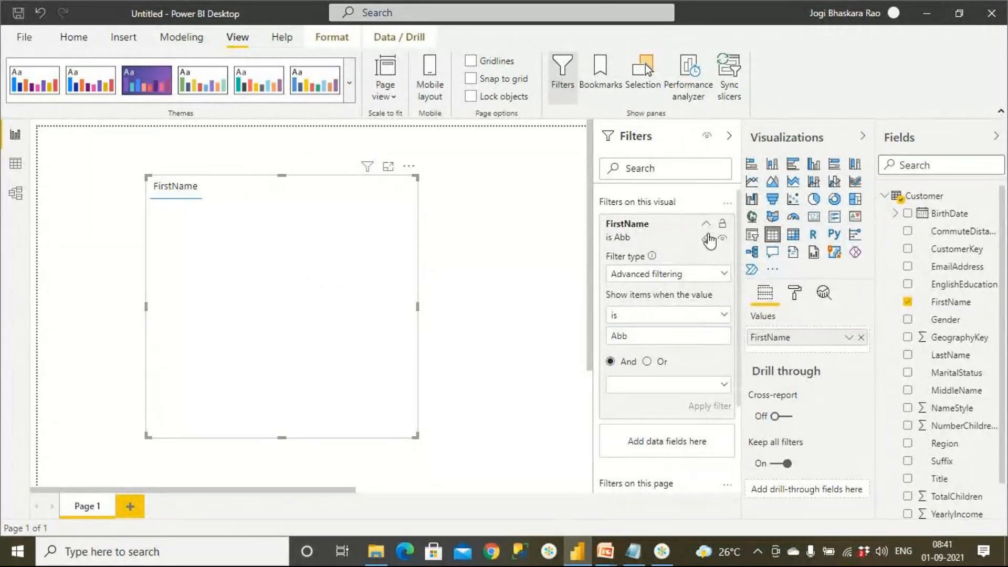
Clear the FirstName filter and replace FirstName with the Customer table's LastName field in the table visual.
left_click(709, 240)
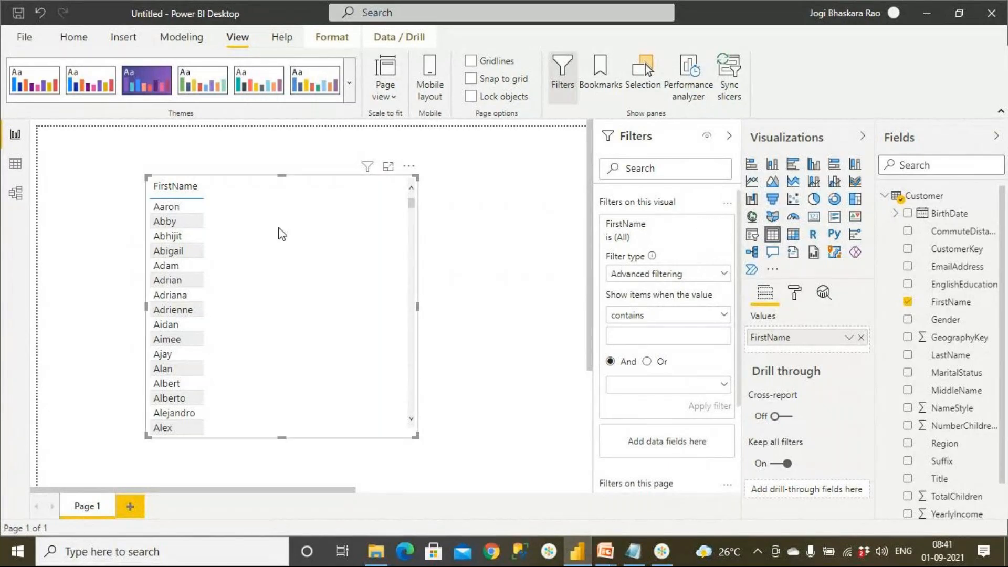
left_click(860, 338)
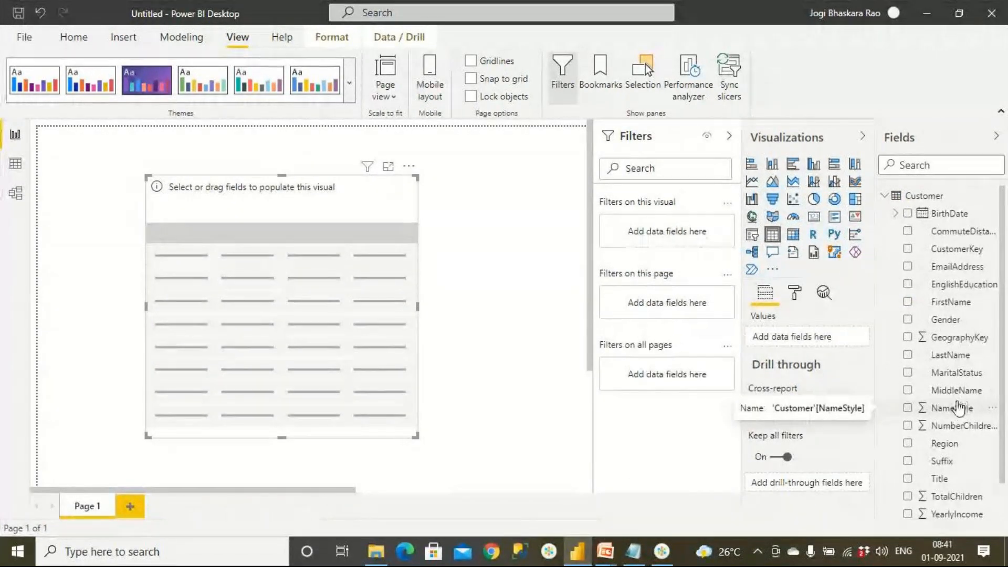
scroll(959, 478, "down", 1)
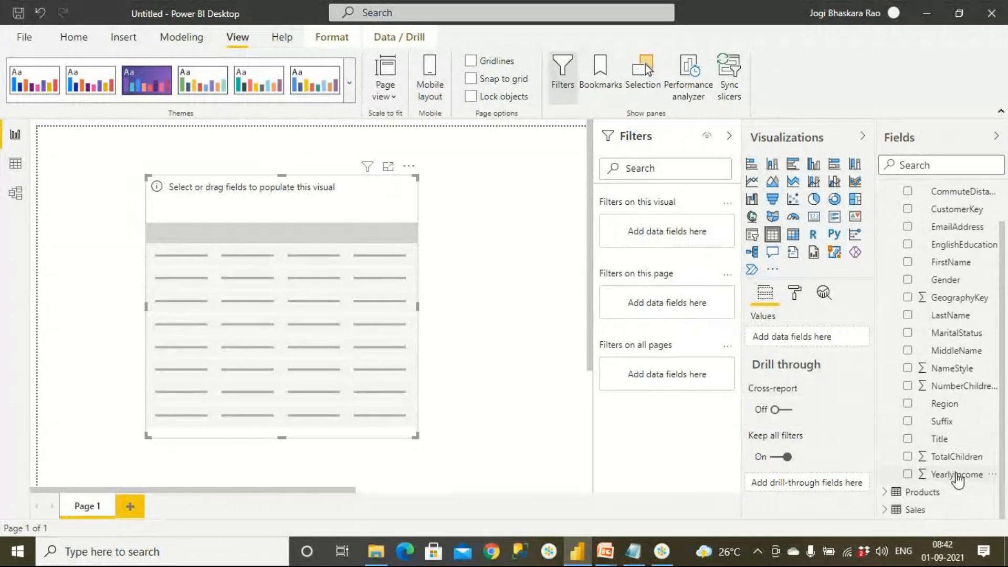
scroll(958, 479, "up", 1)
left_click_drag(953, 356, 241, 283)
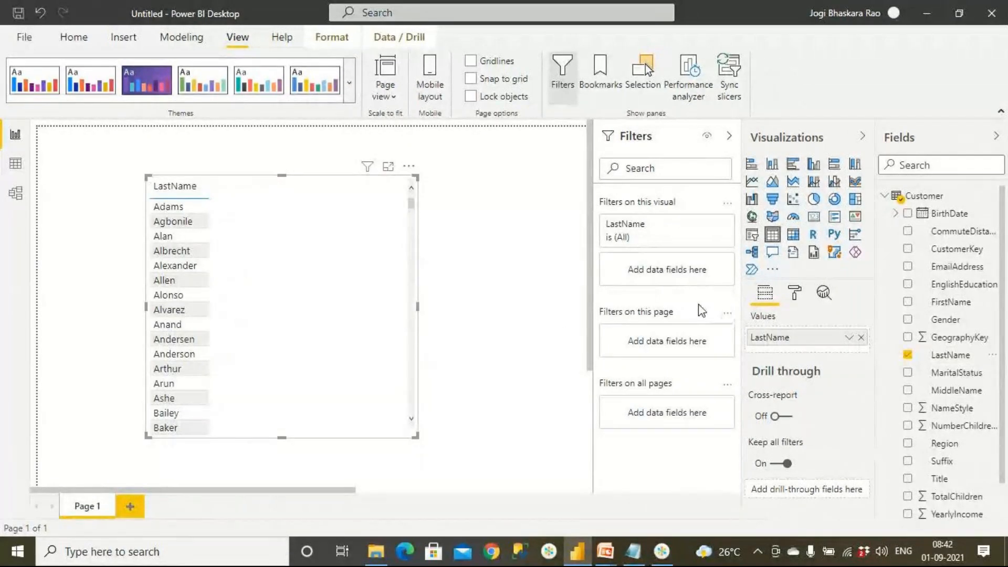
Switch the LastName filter to advanced filtering with the condition is blank, and apply it.
left_click(706, 227)
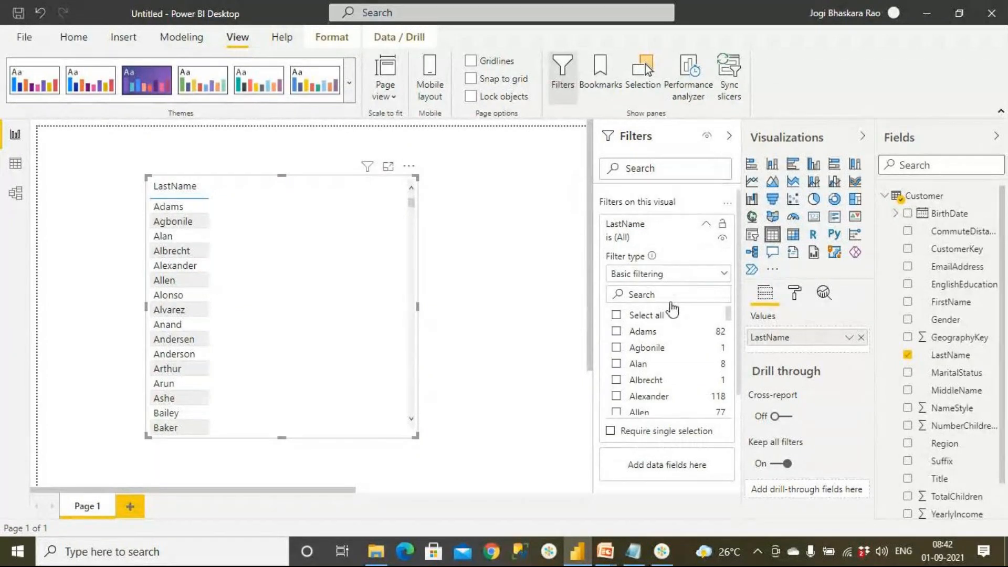
left_click(652, 275)
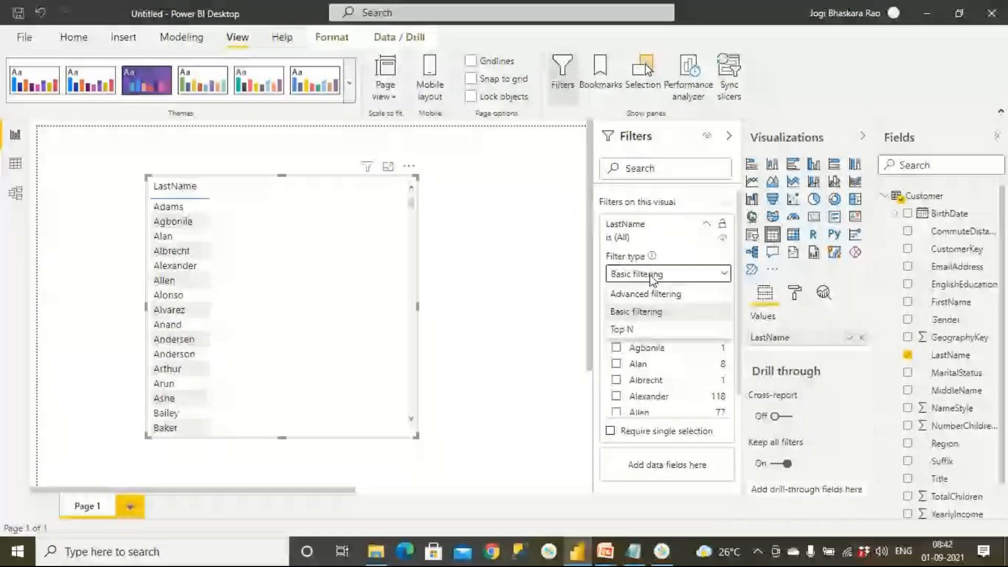
left_click(646, 294)
left_click(646, 315)
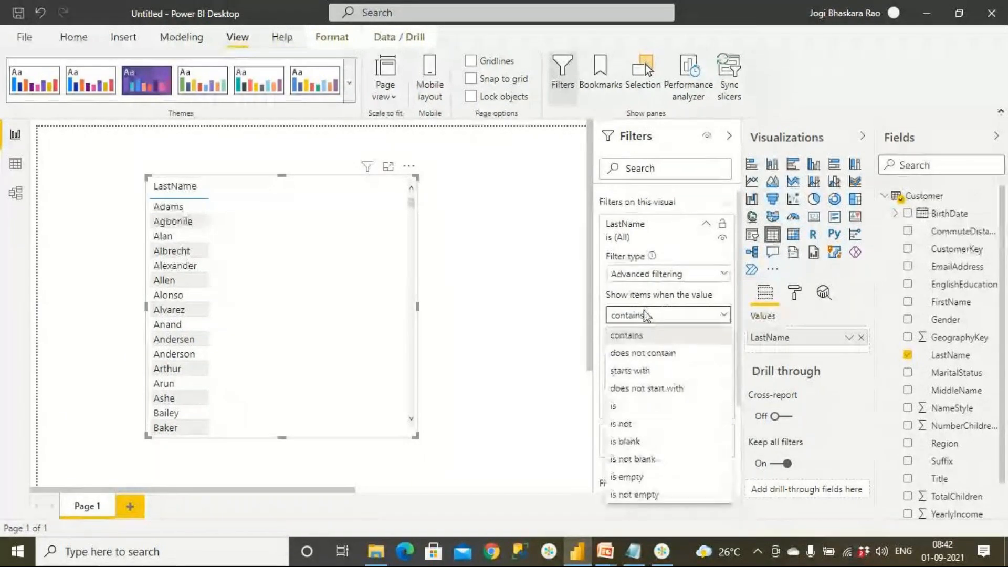
left_click(645, 442)
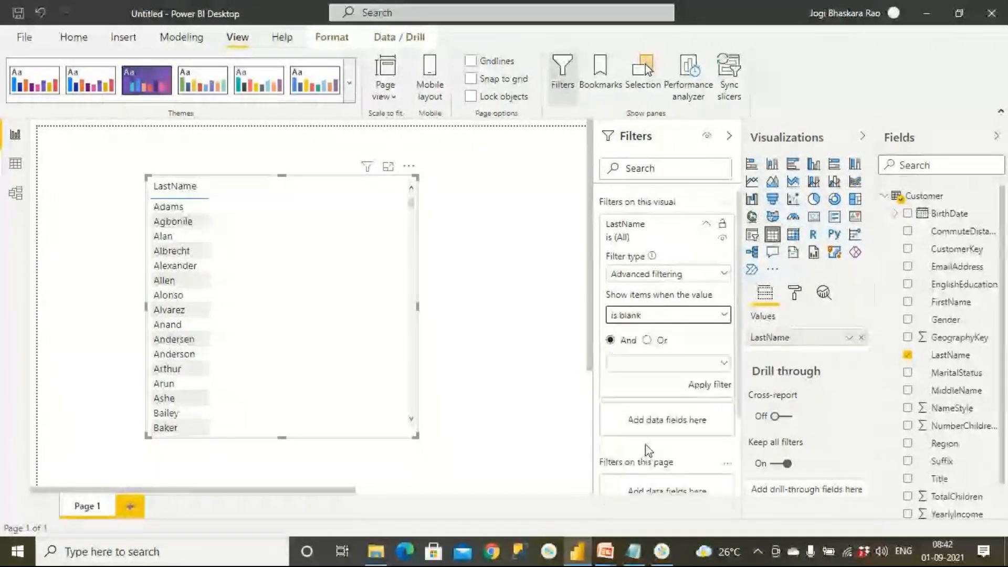
left_click(706, 386)
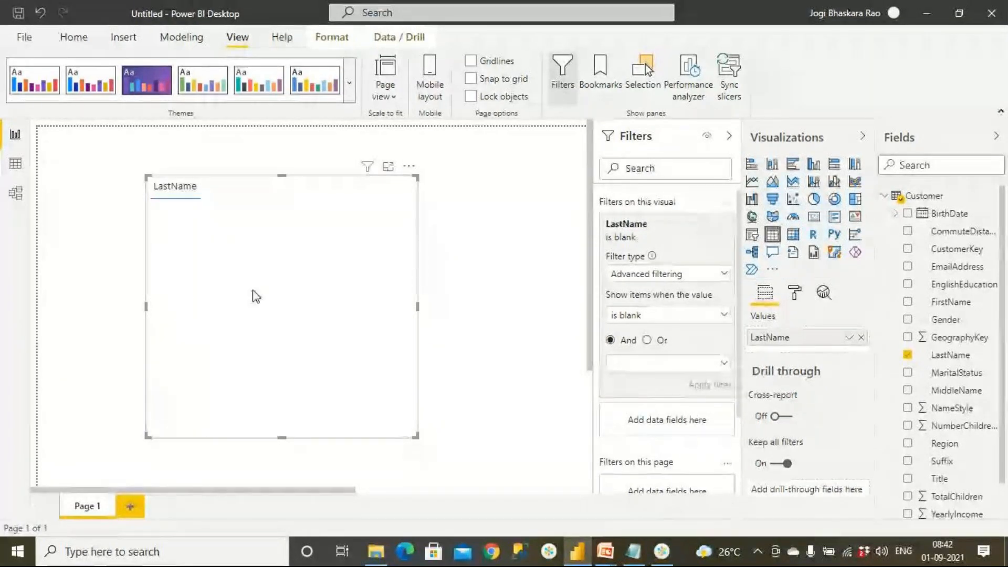
Change the LastName filter condition to is not blank and apply it.
left_click(644, 316)
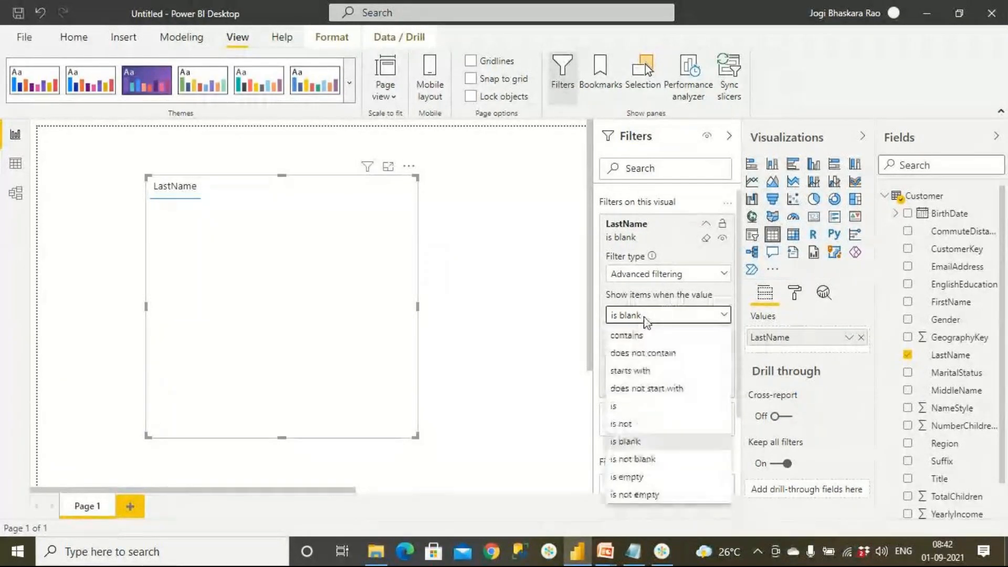
left_click(651, 458)
left_click(709, 384)
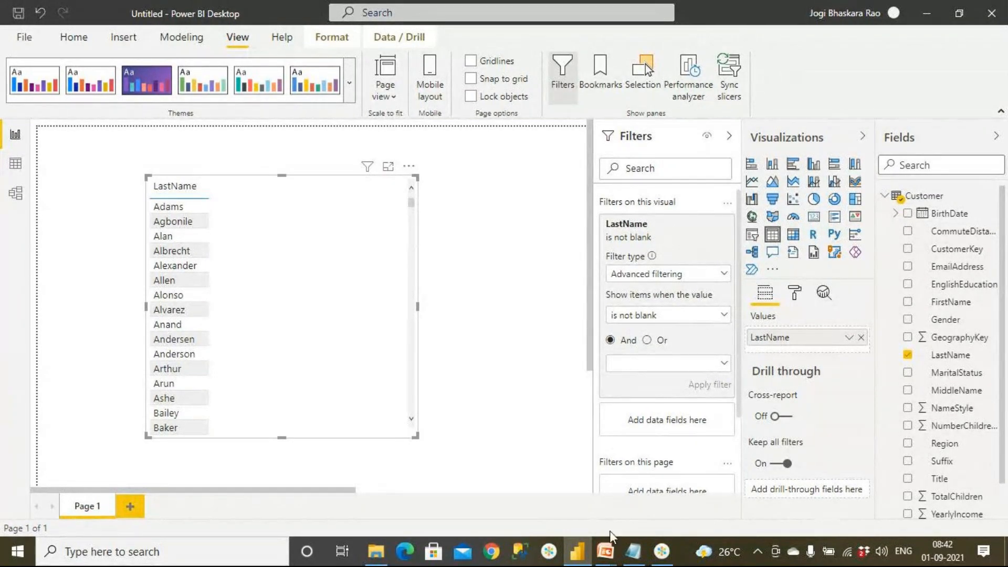
Read the case-sensitivity note on the advanced text filters slide and return to Power BI Desktop.
left_click(606, 553)
left_click(644, 493)
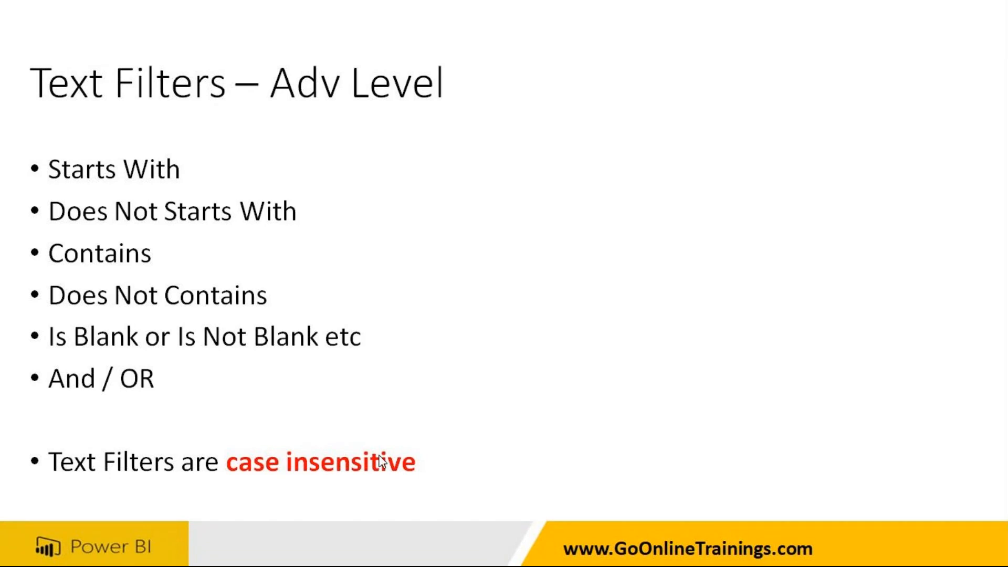
key("alt+Tab")
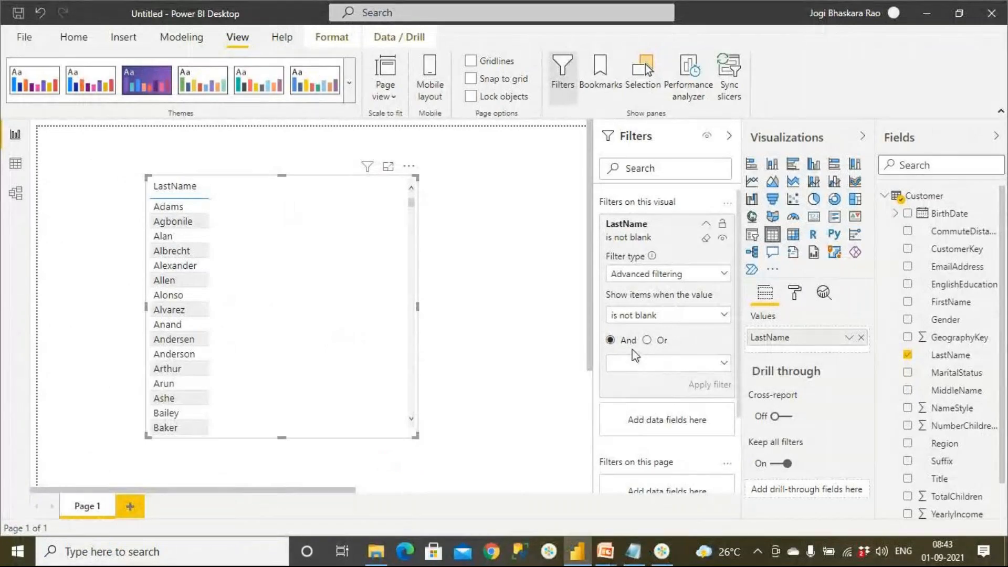
Examine the first- and second-condition options of the LastName filter, including starts with, and its available filter types.
left_click(685, 316)
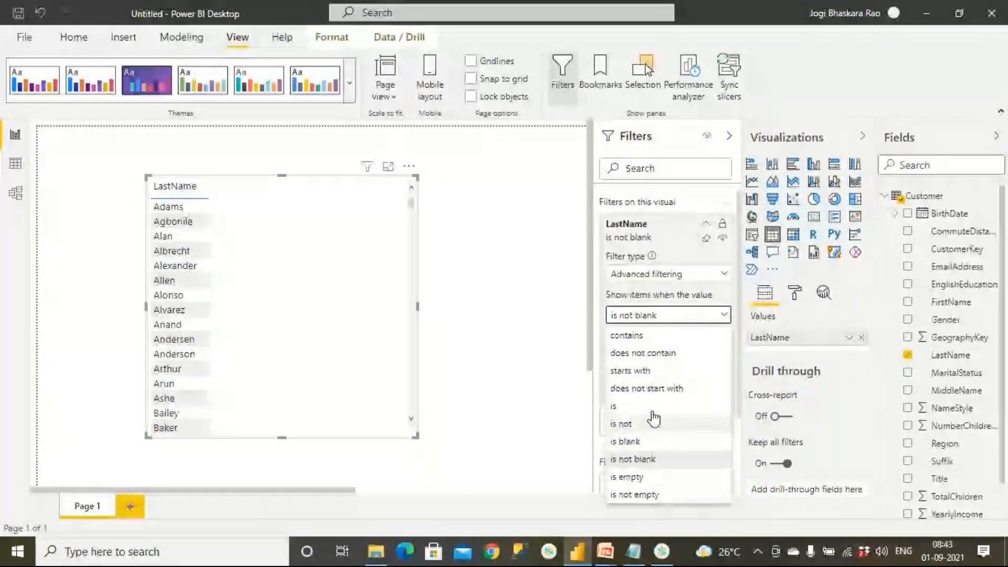
left_click(653, 373)
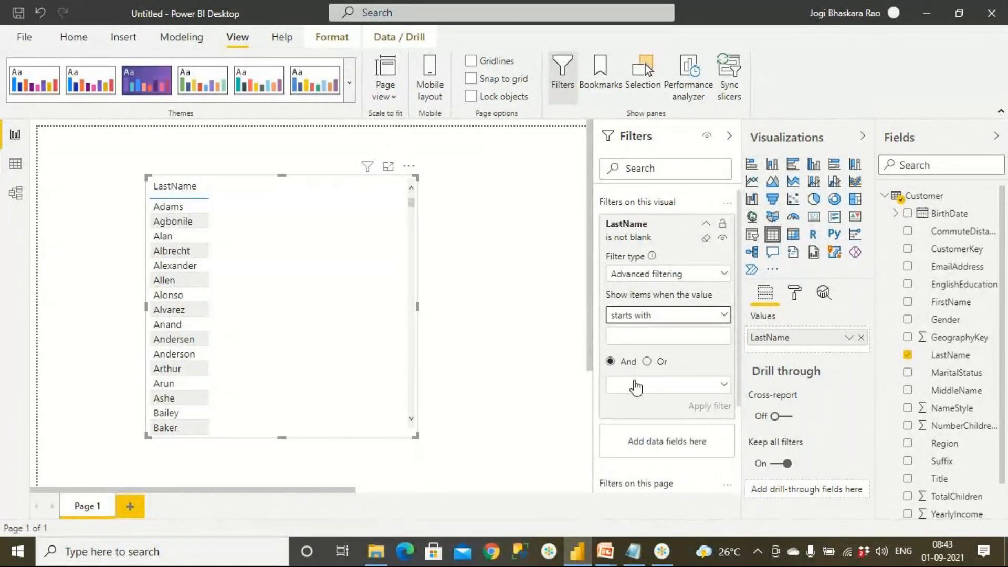
left_click(720, 384)
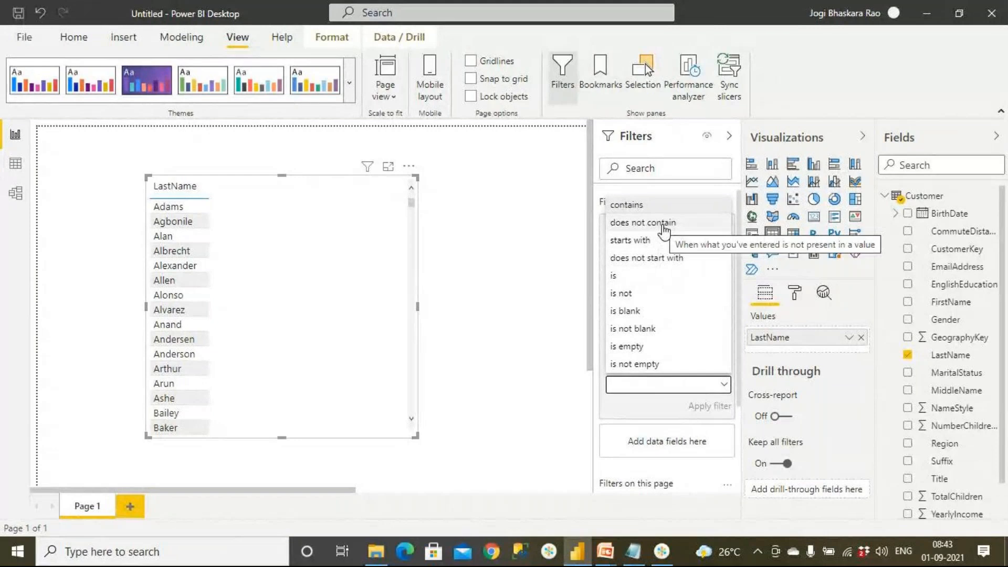
left_click(615, 240)
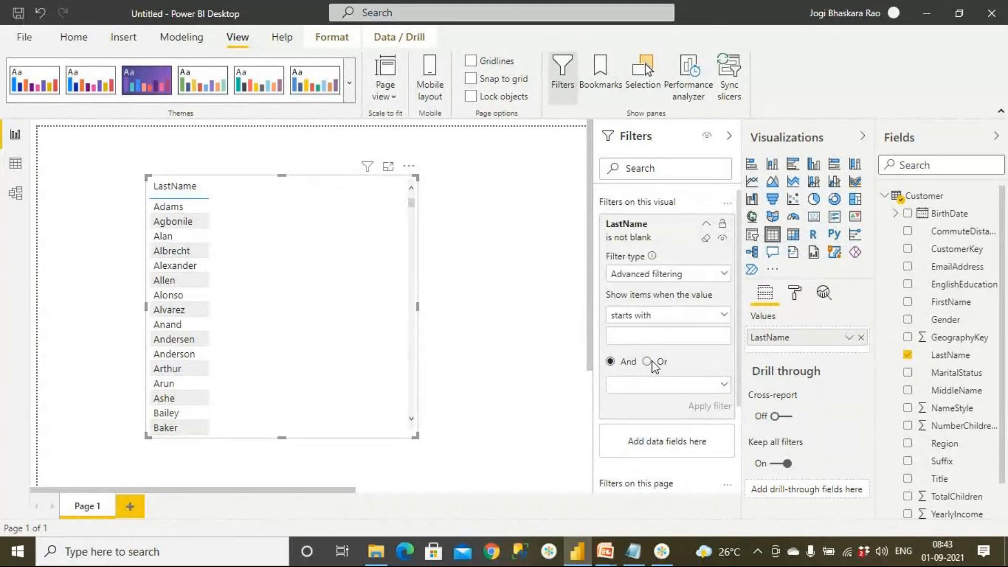
left_click(679, 275)
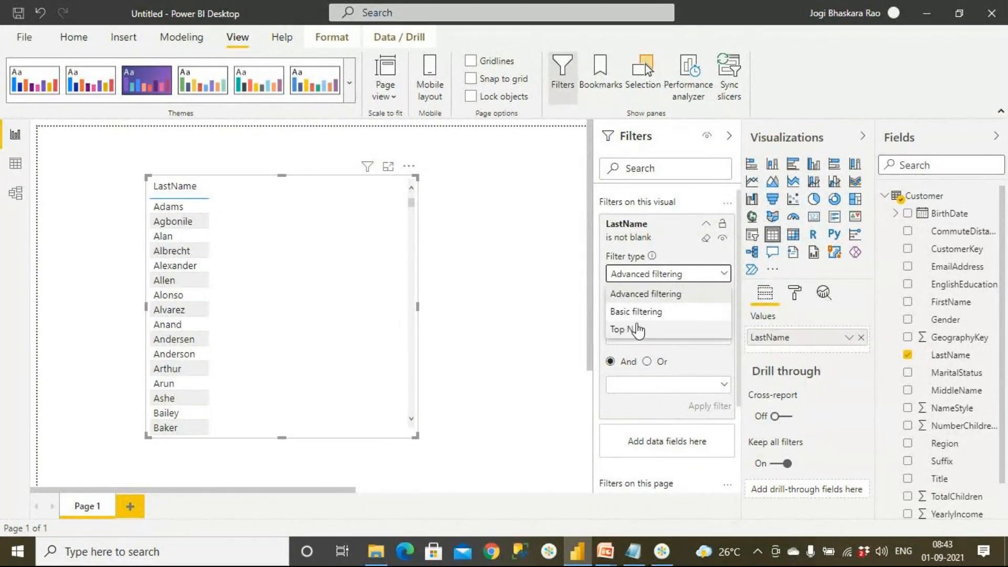
left_click(506, 314)
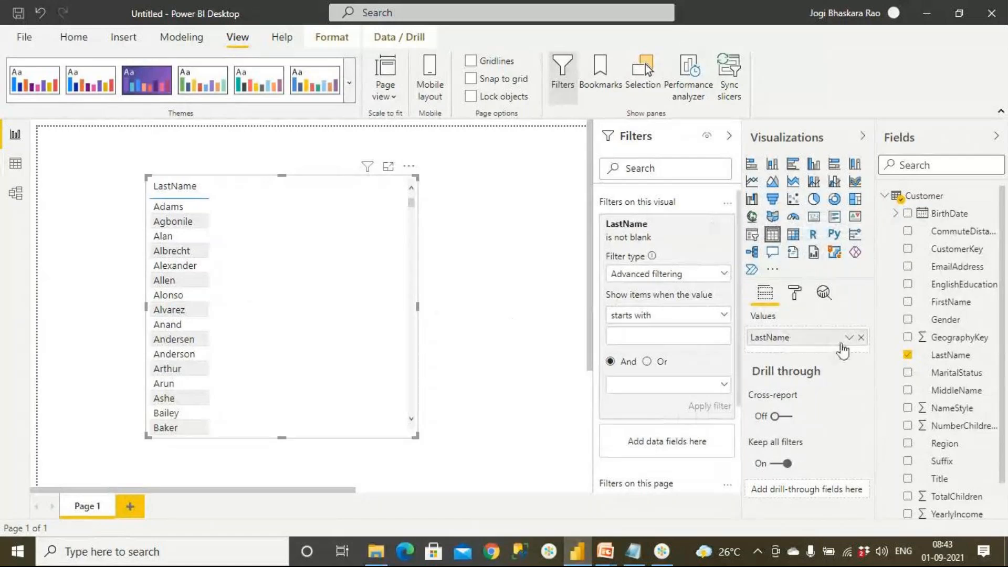
Replace LastName with FirstName in the table visual and add SalesAmount from the Sales table.
left_click(862, 337)
left_click_drag(948, 302, 811, 335)
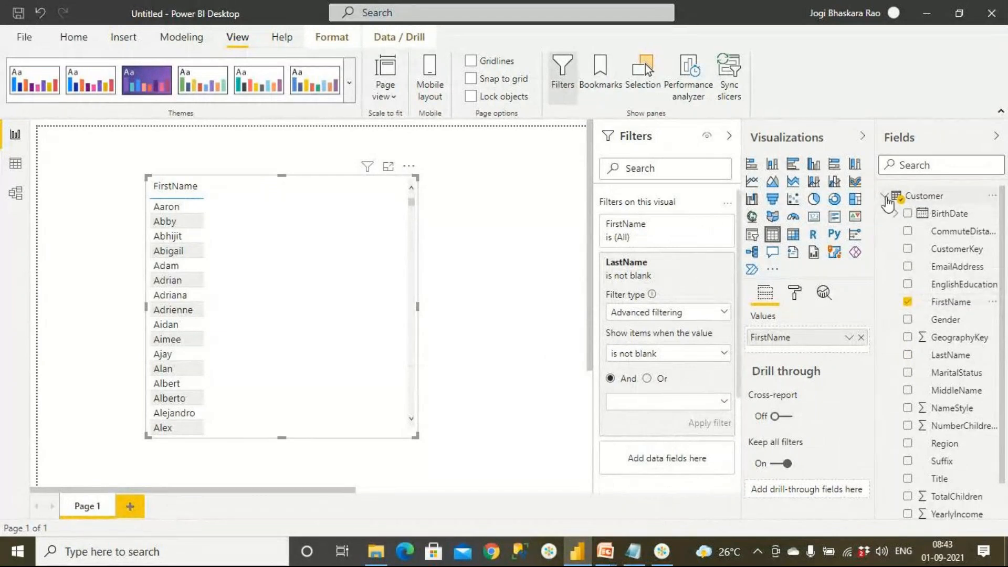
left_click(886, 196)
left_click(888, 231)
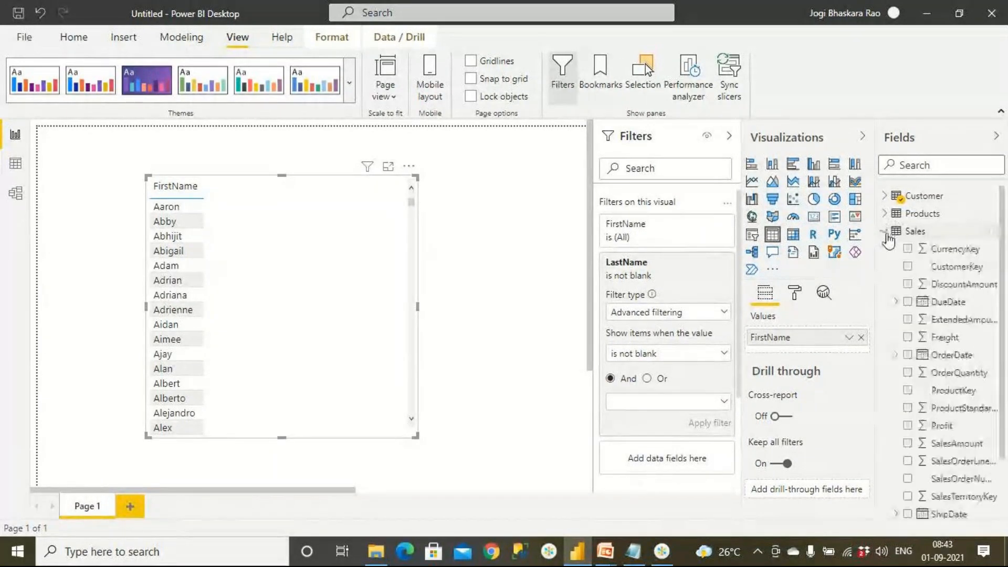
left_click(907, 444)
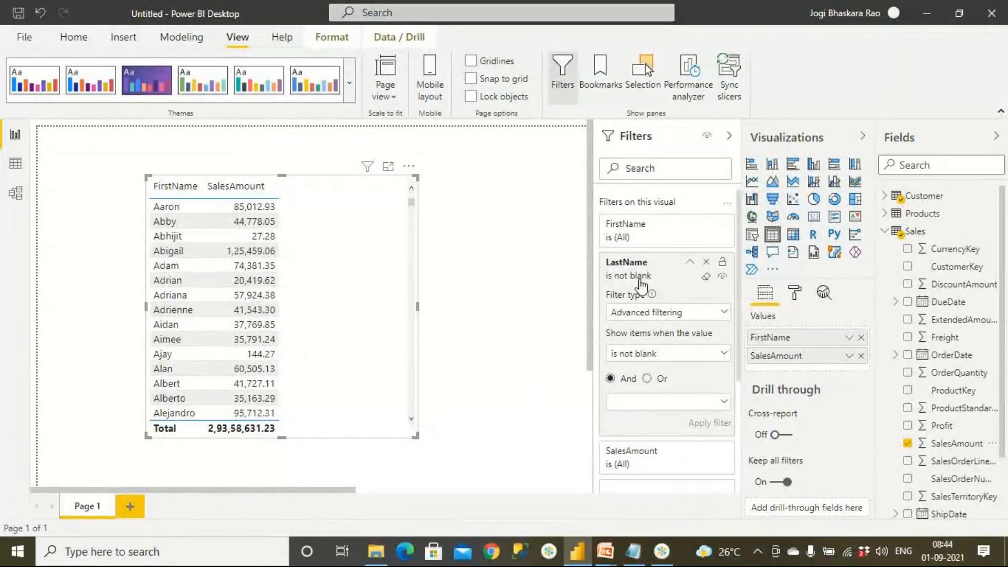
Remove the leftover LastName filter and apply a Top N filter on FirstName showing the top 5 by SalesAmount.
left_click(706, 262)
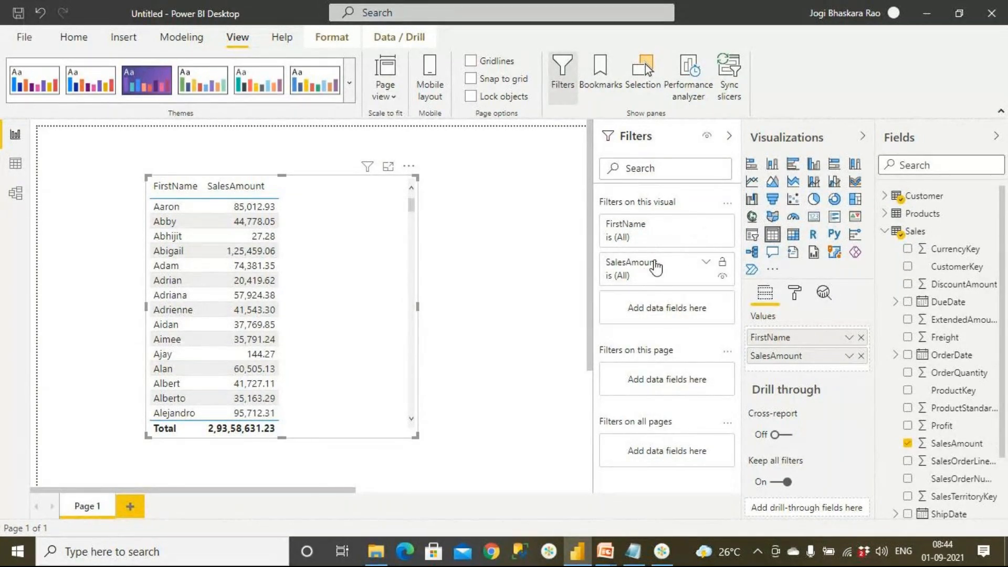
left_click(707, 225)
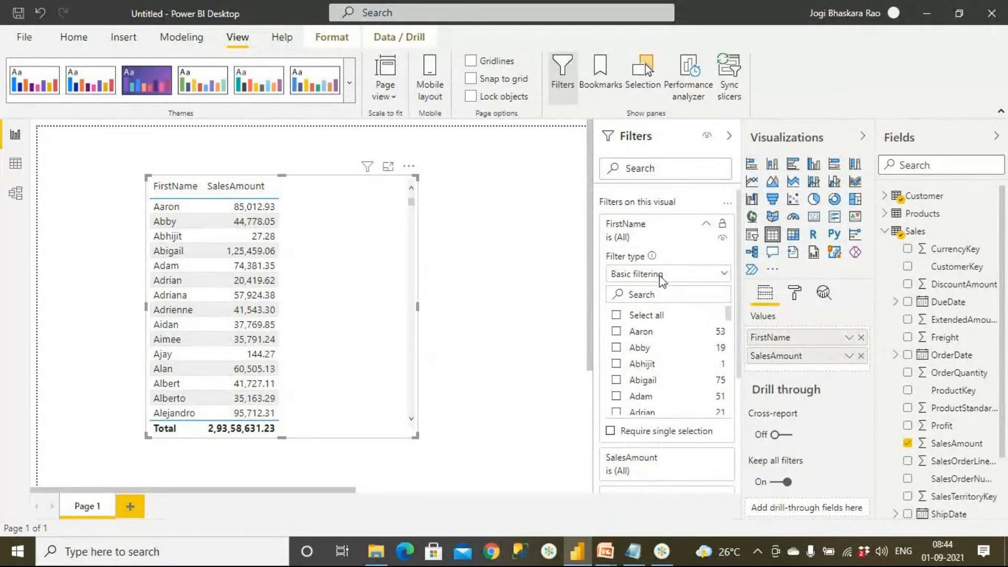
left_click(646, 274)
left_click(644, 331)
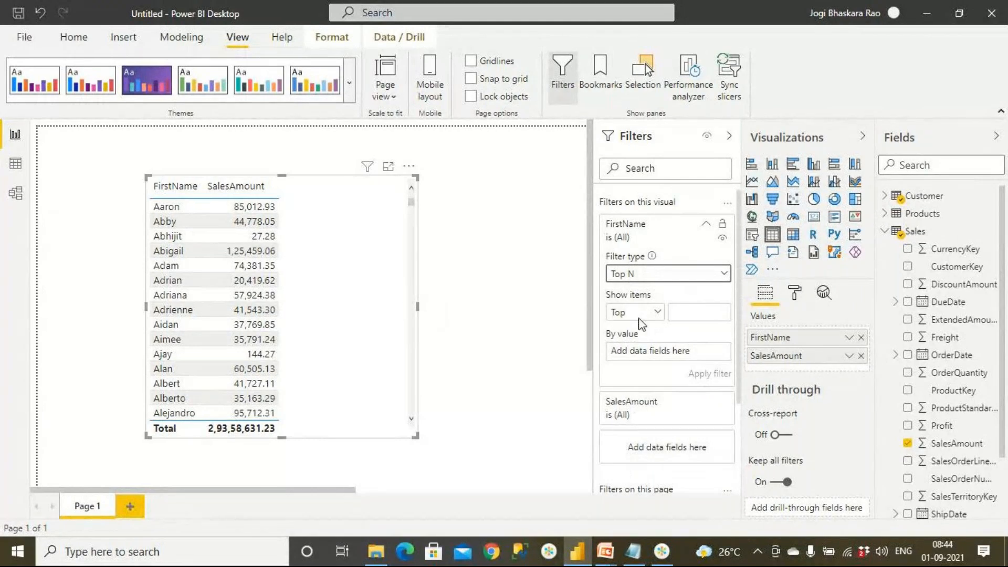
left_click(686, 318)
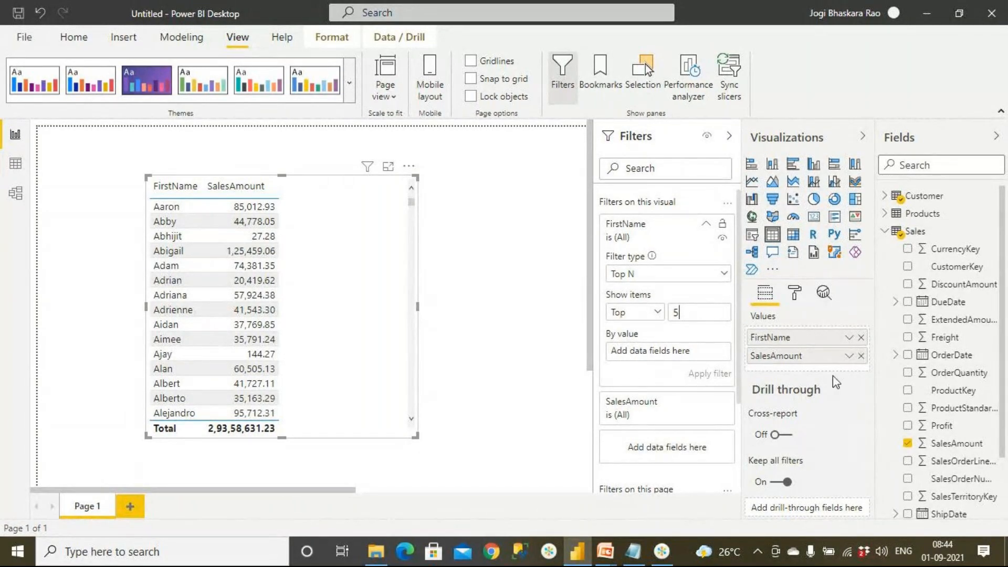
left_click_drag(953, 451, 692, 354)
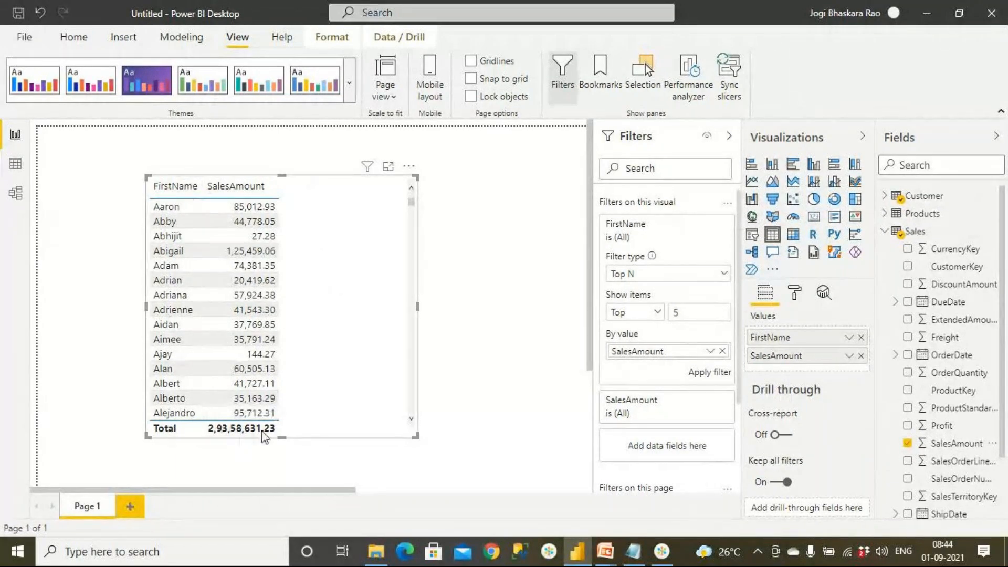
left_click(709, 372)
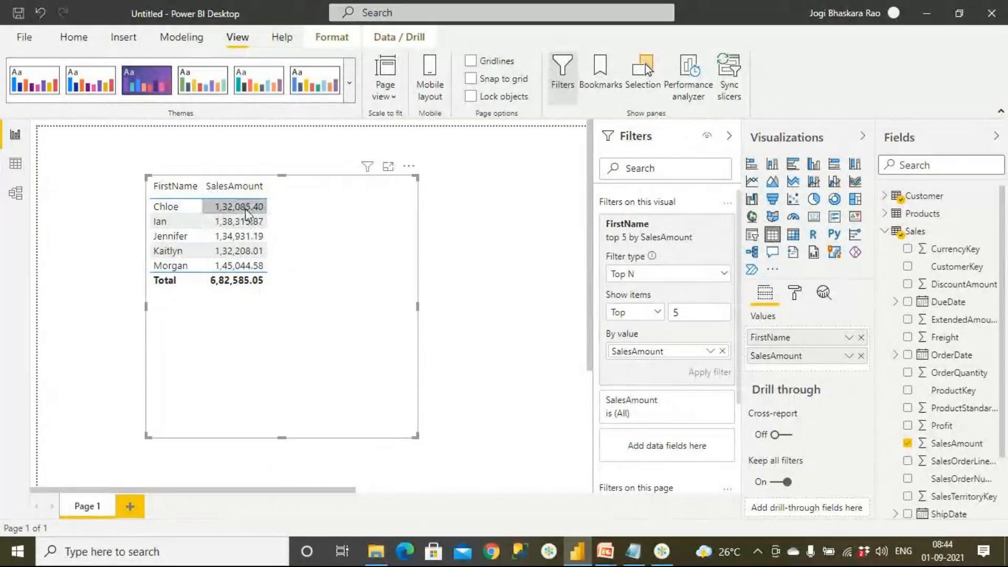
Clear the Top N filter on FirstName and sort the table visual by SalesAmount.
left_click(410, 167)
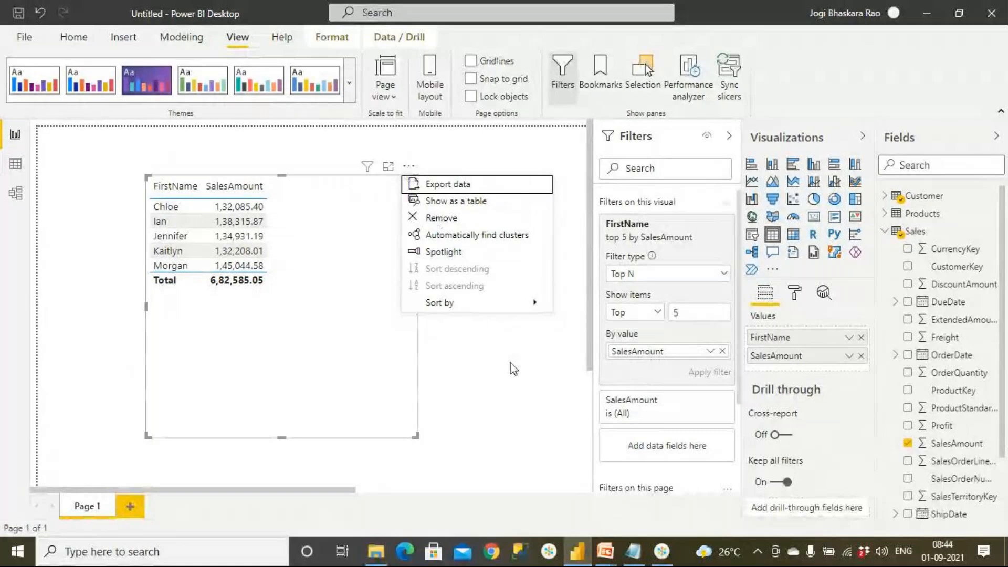
left_click(706, 238)
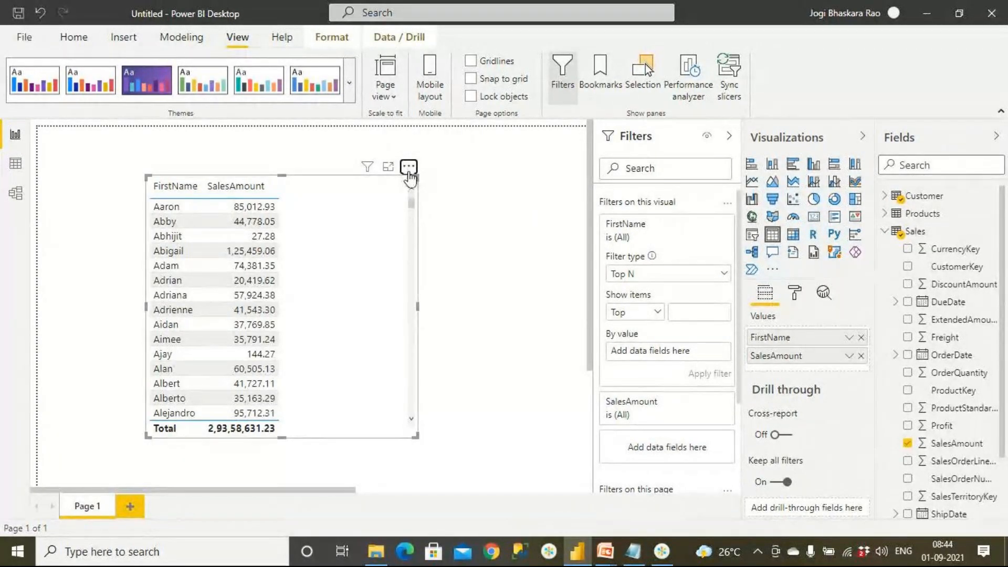
left_click(409, 167)
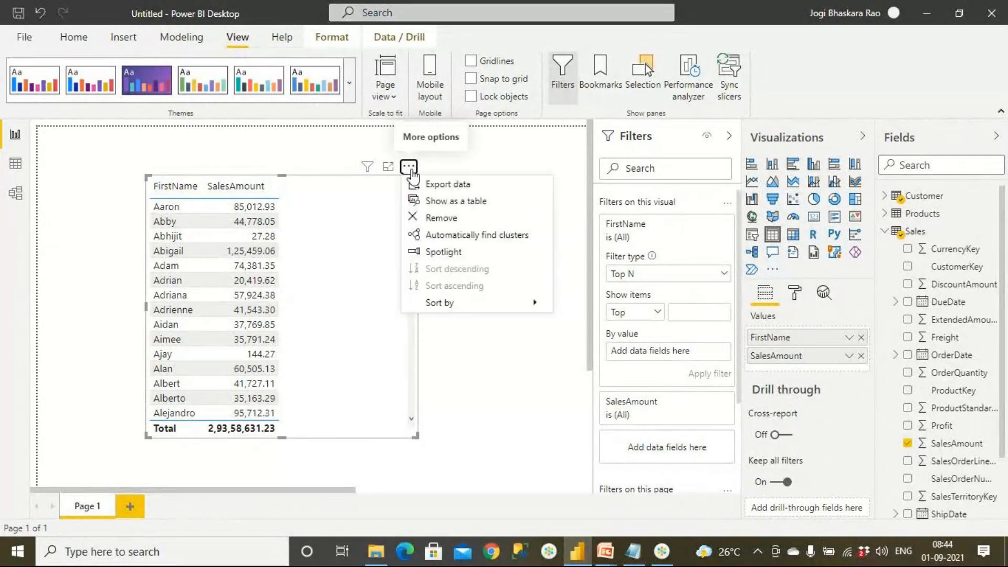
mouse_move(454, 308)
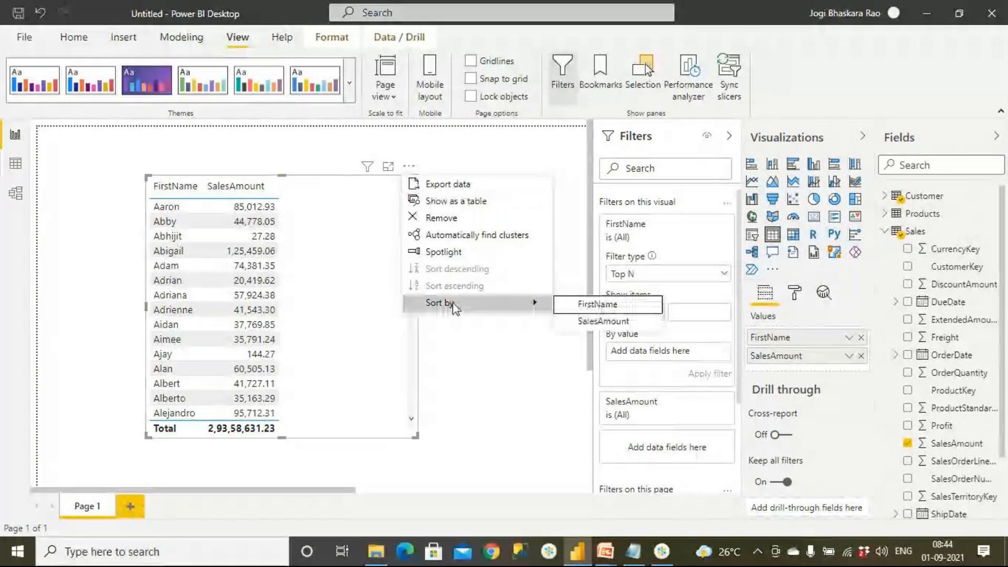
left_click(598, 321)
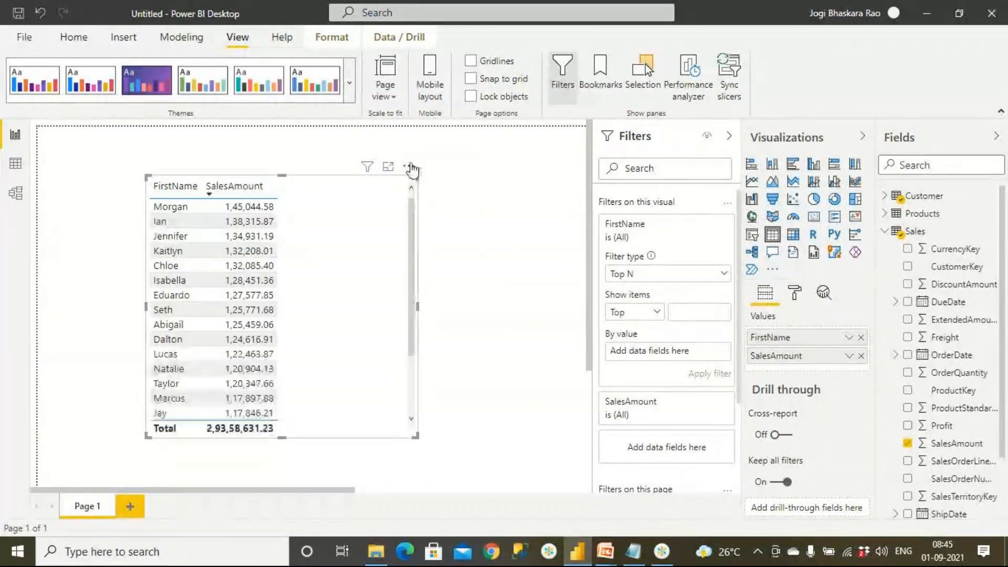
Switch the table's SalesAmount sort order to ascending and set it back to descending.
left_click(410, 167)
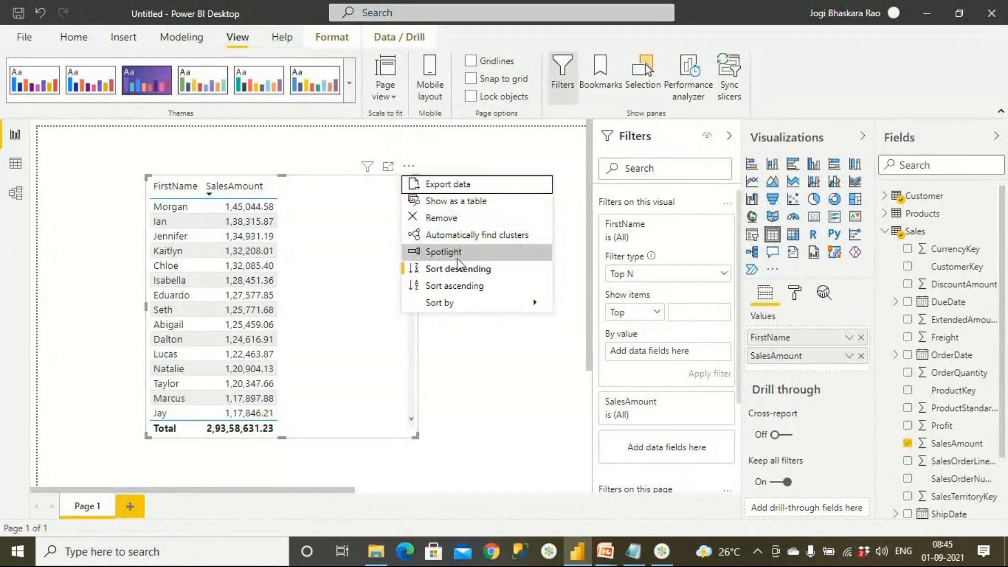
mouse_move(458, 295)
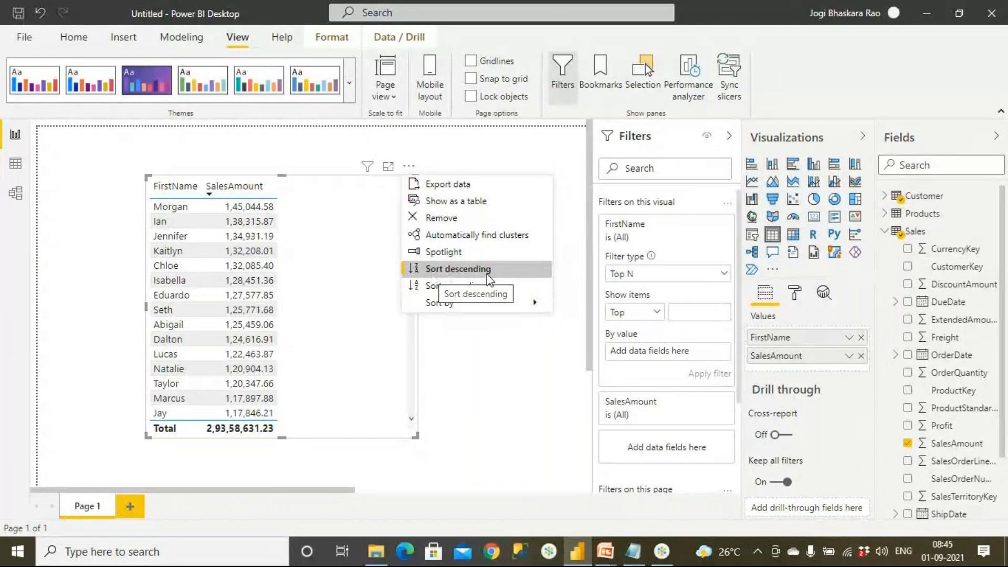
left_click(483, 288)
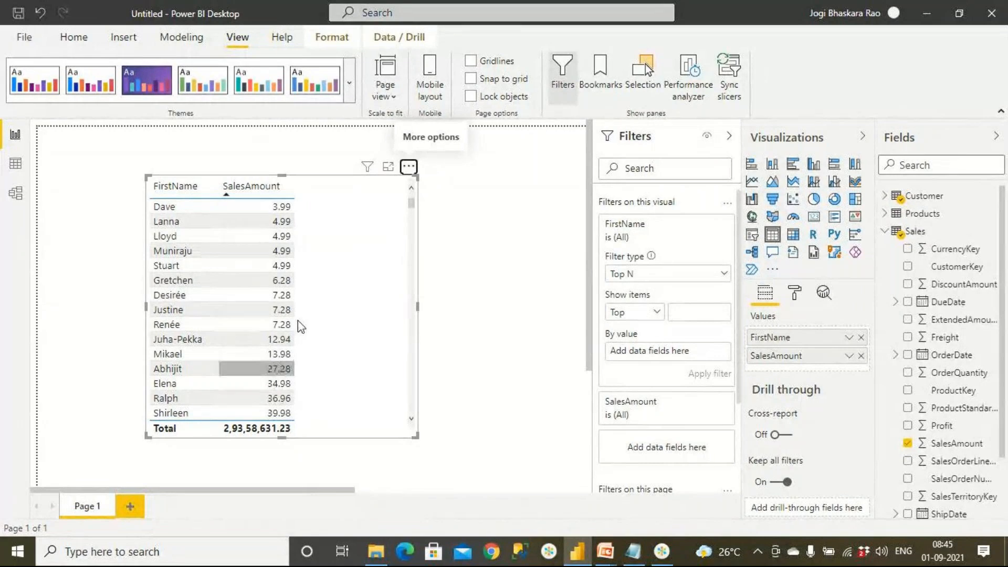
left_click(409, 167)
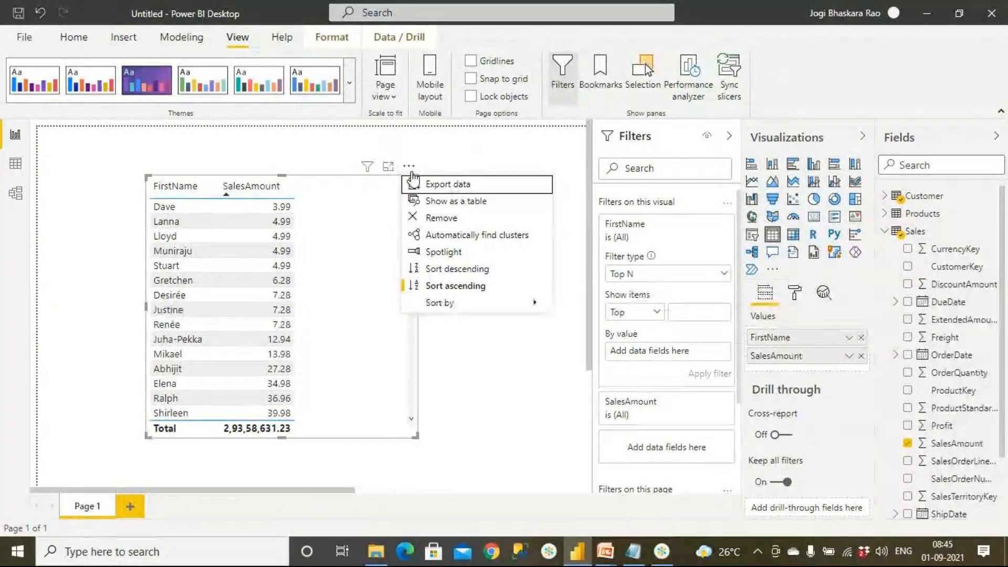
left_click(440, 269)
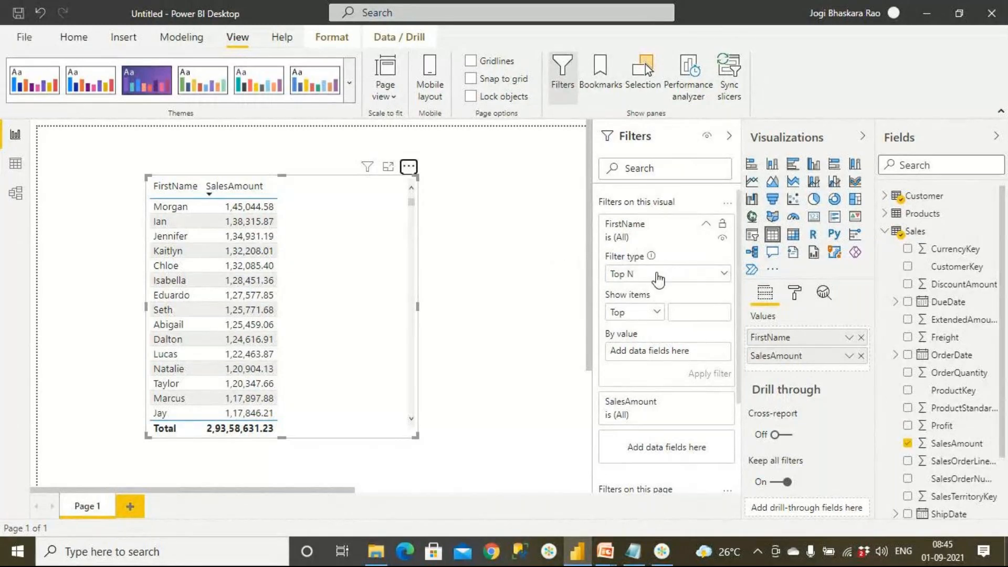
Apply a Top N filter on FirstName showing the top 3 items by SalesAmount.
left_click(658, 274)
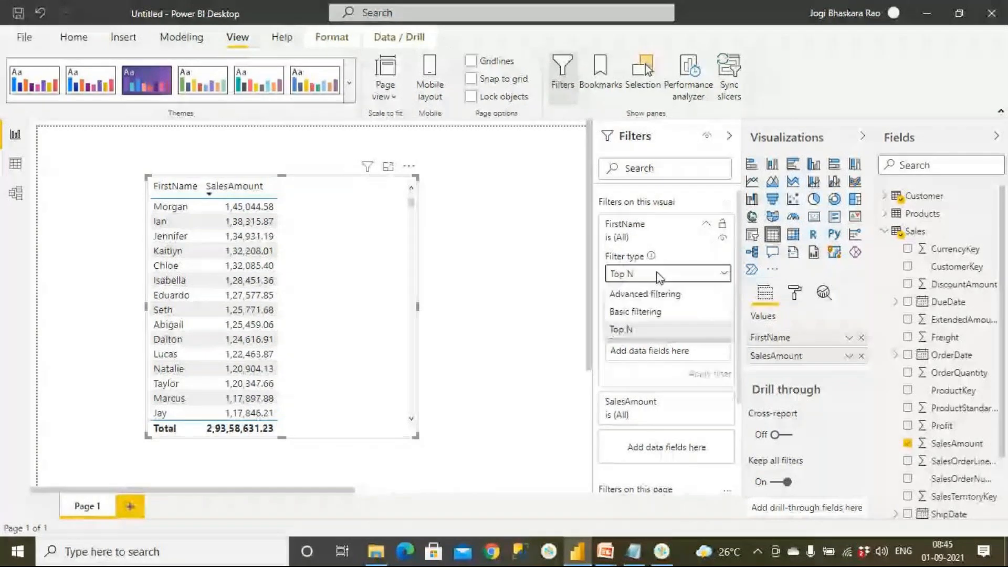
left_click(638, 330)
left_click(687, 316)
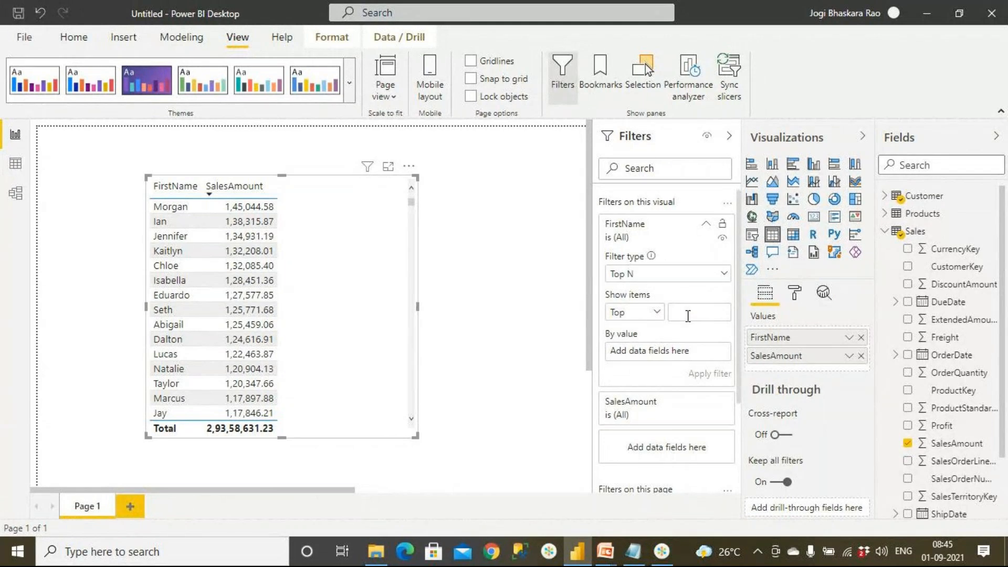
type("3")
left_click_drag(953, 443, 693, 354)
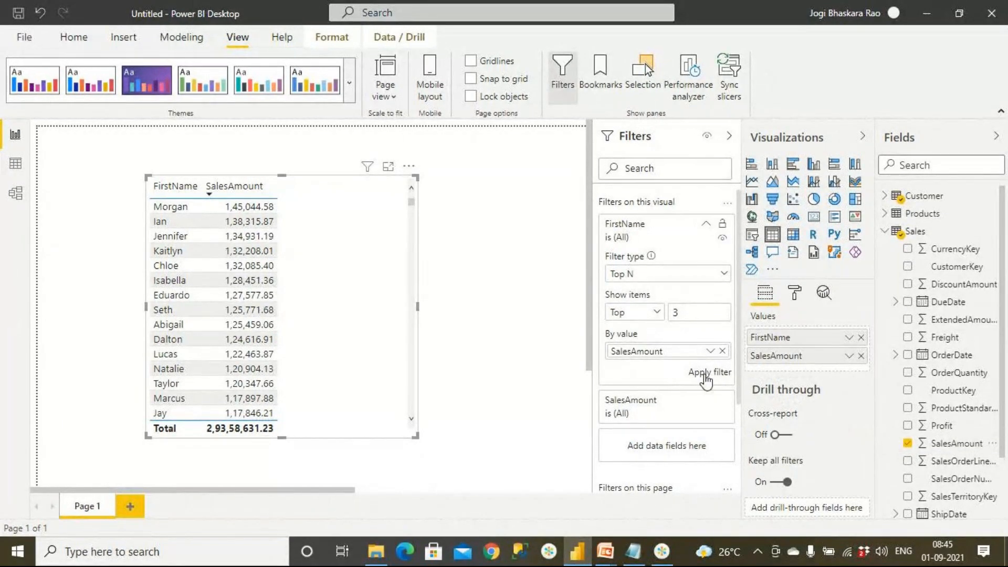
left_click(706, 374)
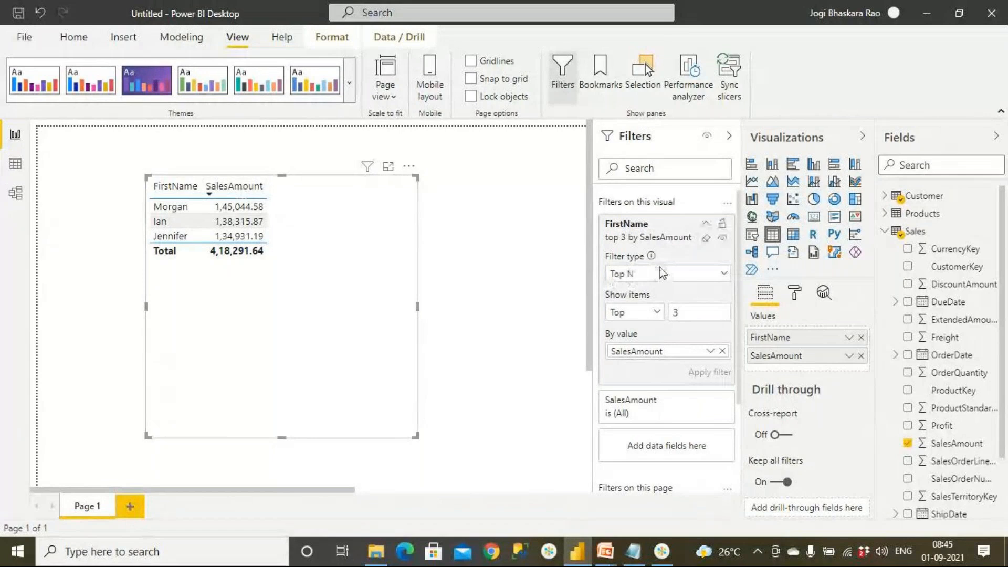
Change the FirstName Top N filter to show the bottom 3 items by SalesAmount and apply it.
left_click(665, 275)
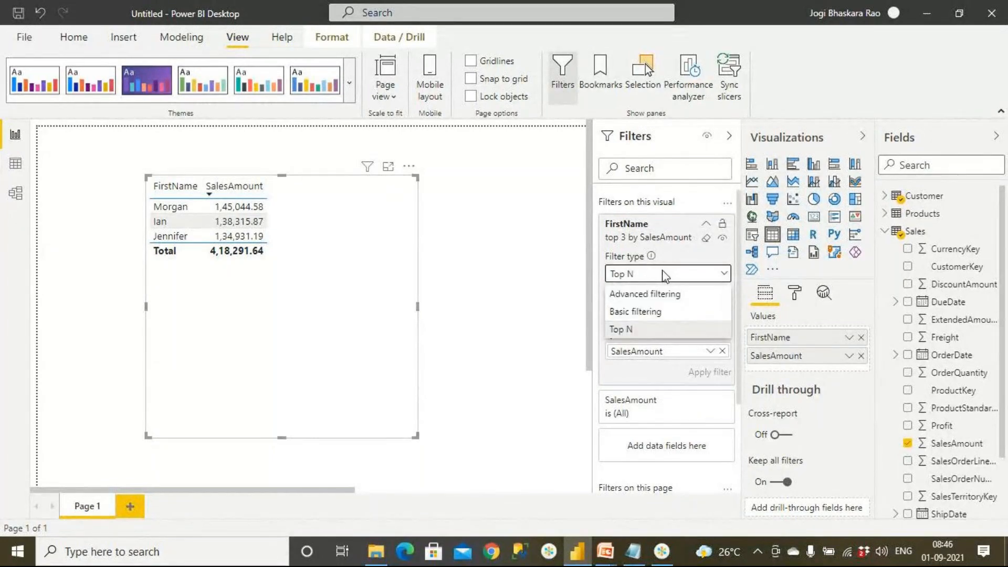
left_click(660, 331)
left_click(657, 315)
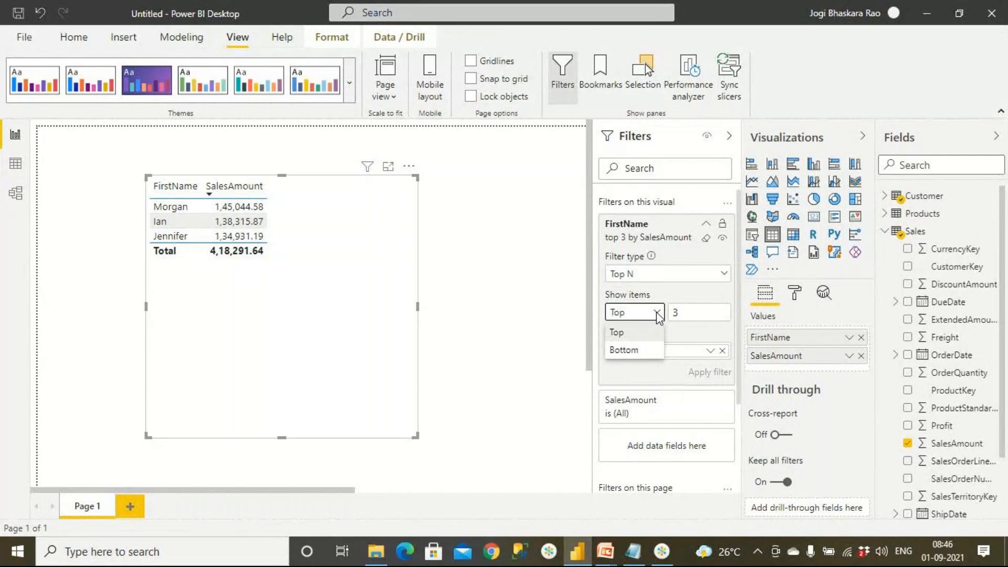
left_click(651, 350)
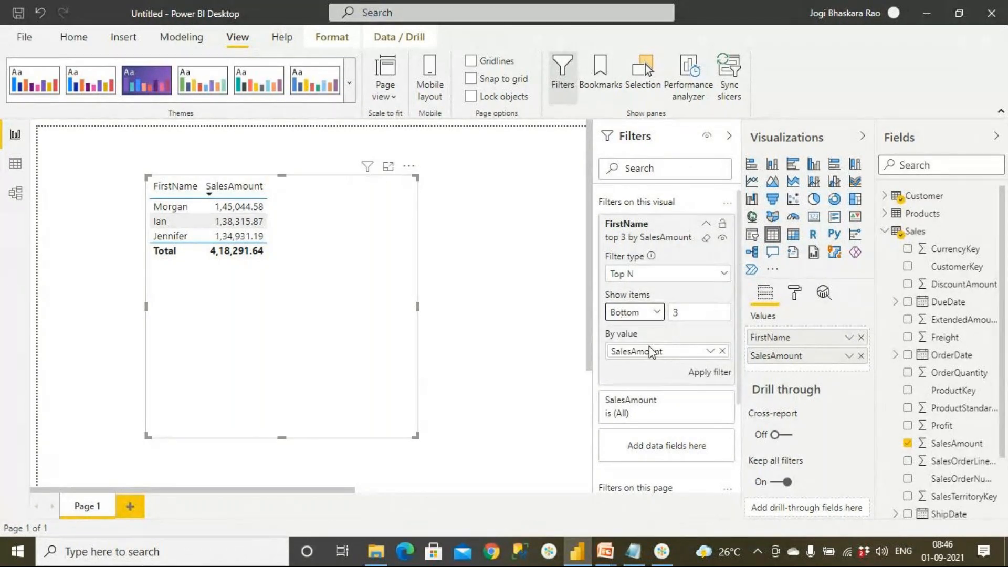
left_click(710, 372)
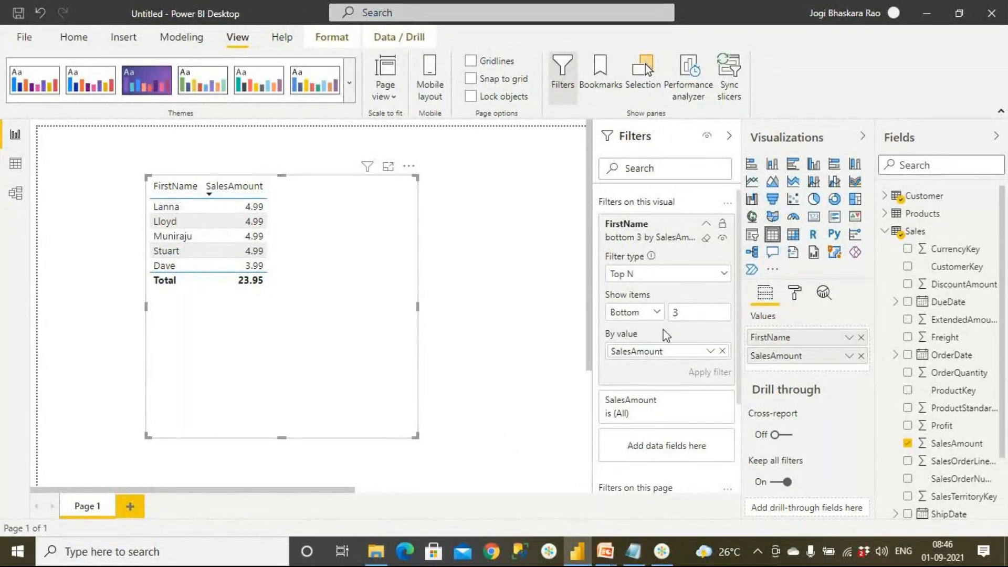
Switch to the PowerPoint slideshow, read the Top N slide's note on filter levels, and return to Power BI Desktop.
left_click(605, 552)
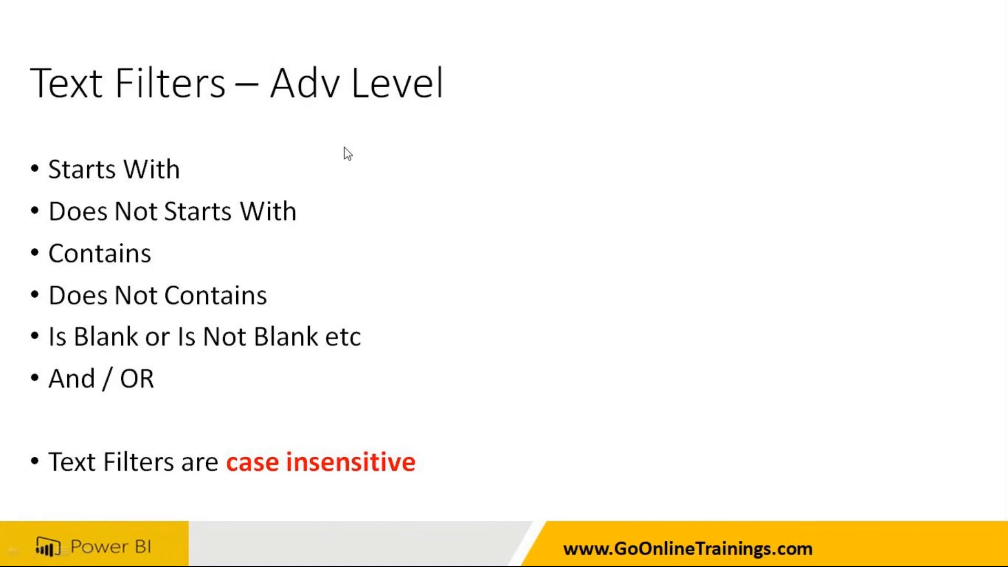
left_click(278, 198)
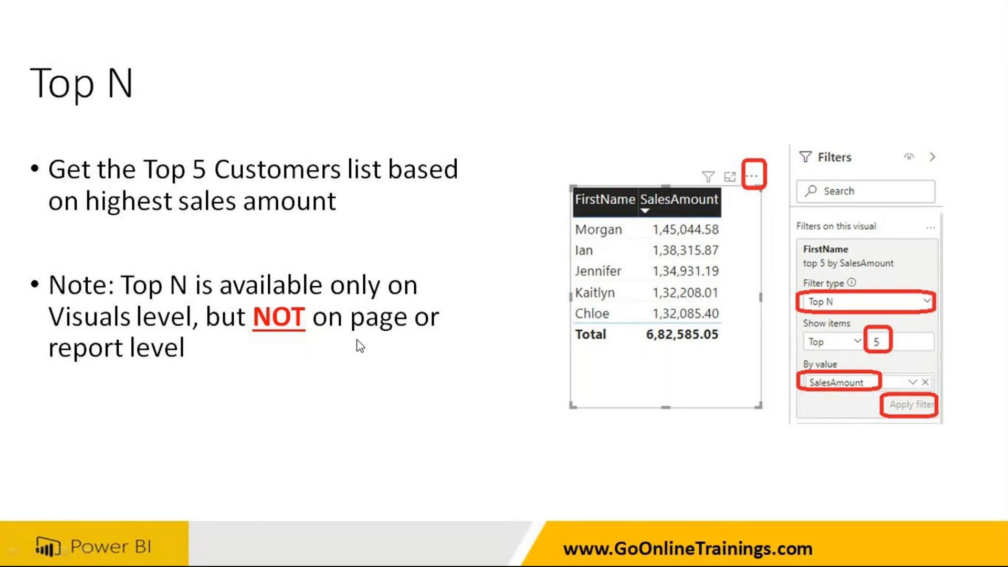
key("alt+Tab")
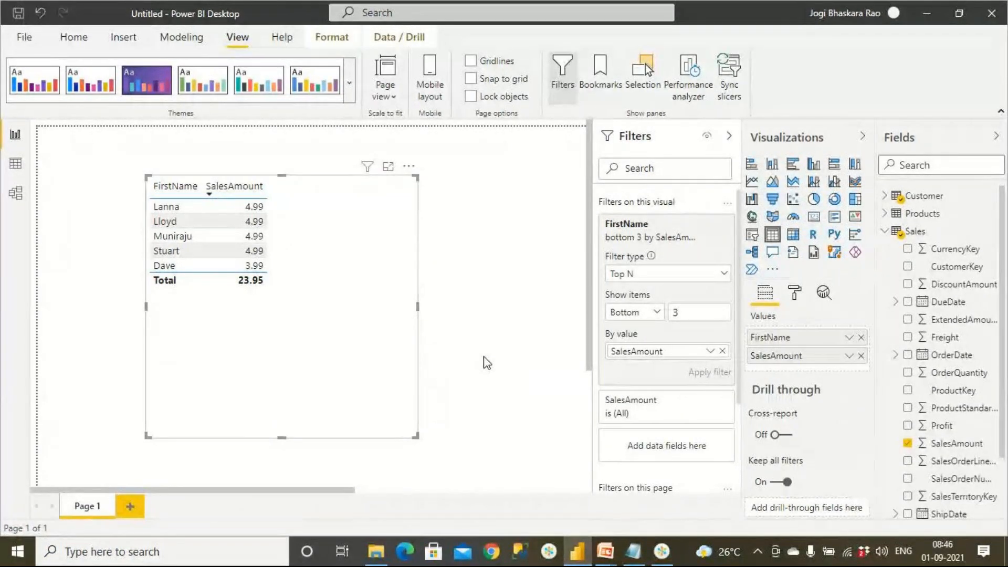
Shrink the table visual and move it lower on the report page.
left_click(435, 365)
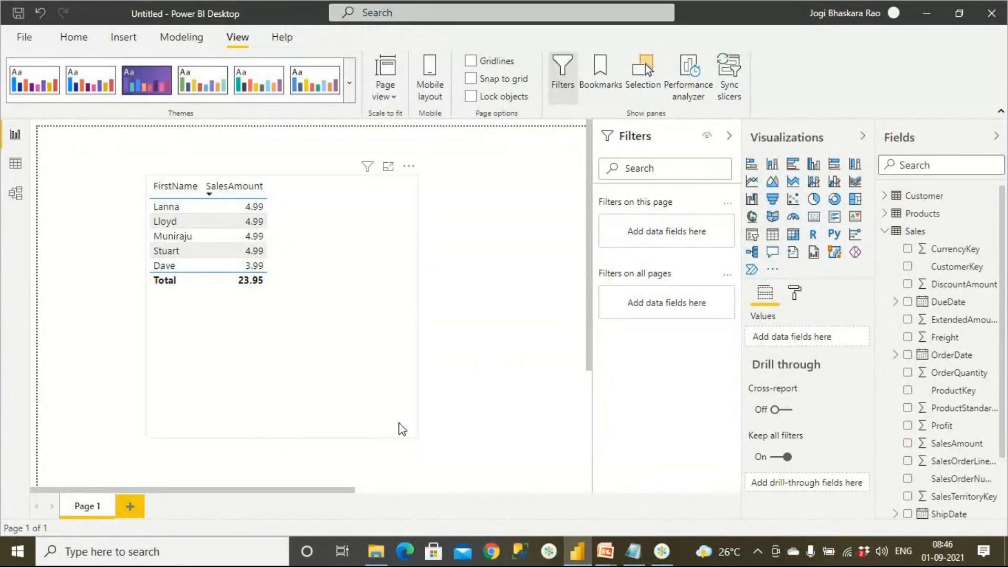
left_click(415, 432)
left_click_drag(416, 434, 338, 351)
left_click(450, 351)
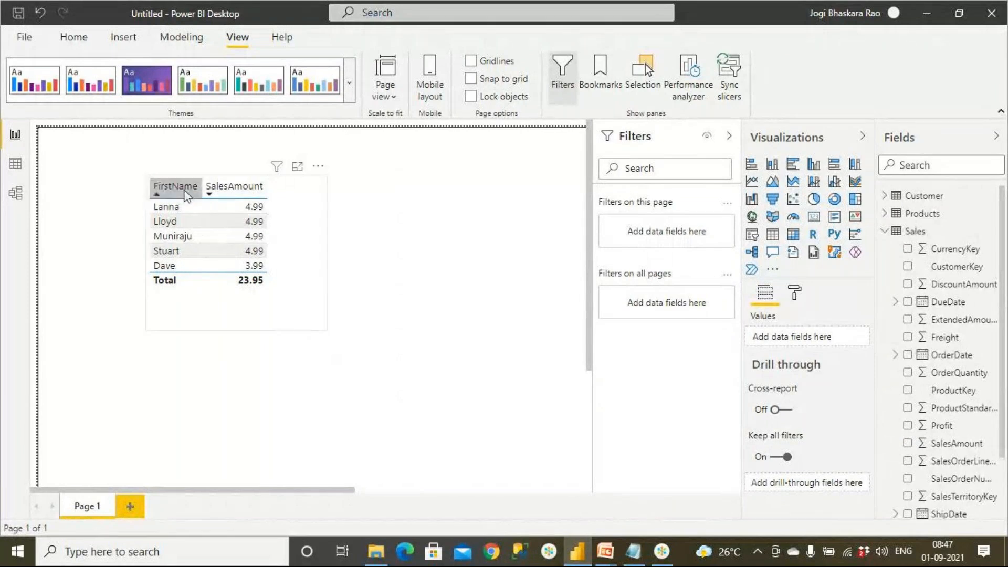
left_click_drag(311, 326, 279, 423)
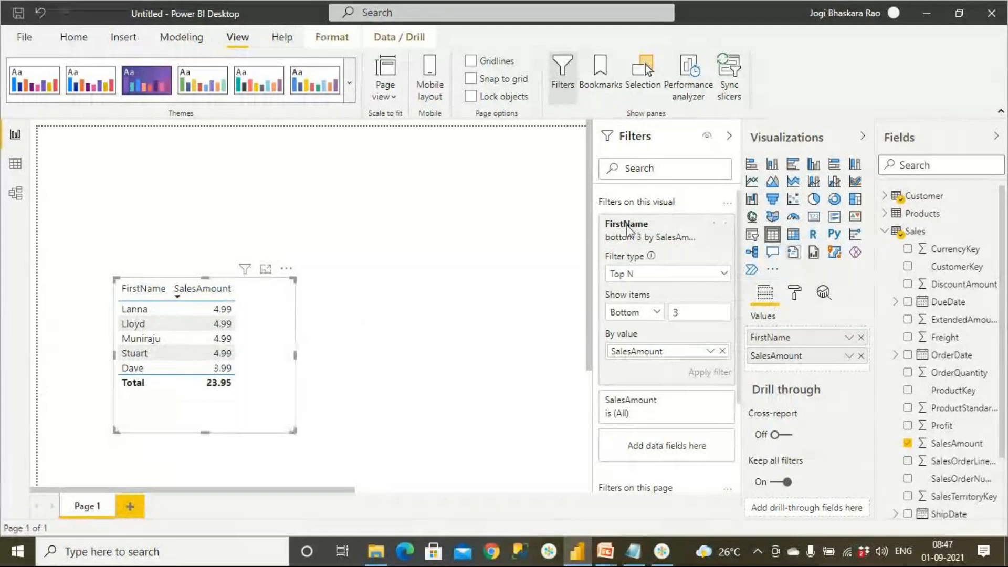
Add a card visual showing Profit from the Sales table, moving the table further down to leave space above it.
left_click(449, 184)
left_click(813, 216)
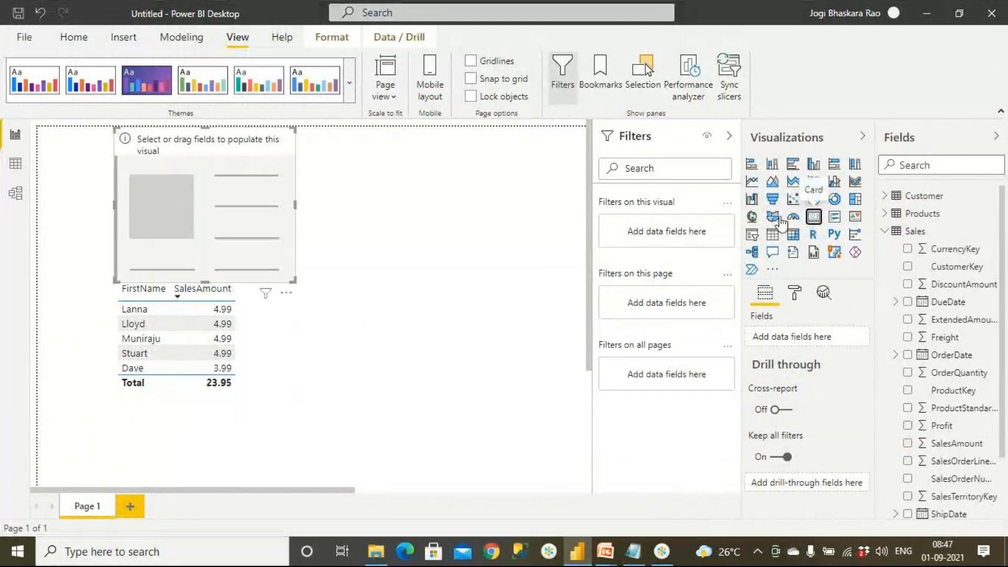
left_click_drag(212, 391, 213, 485)
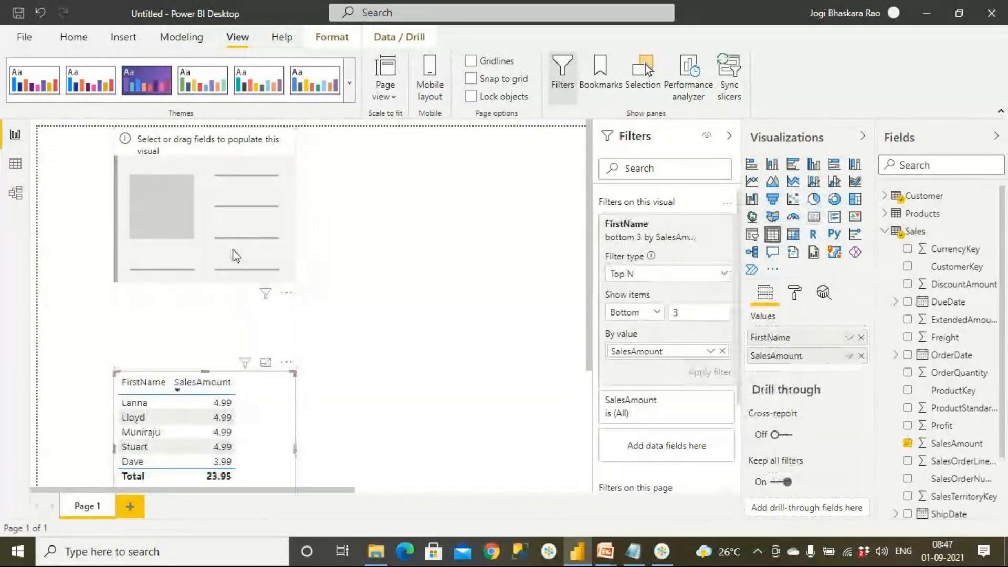
left_click_drag(234, 254, 192, 283)
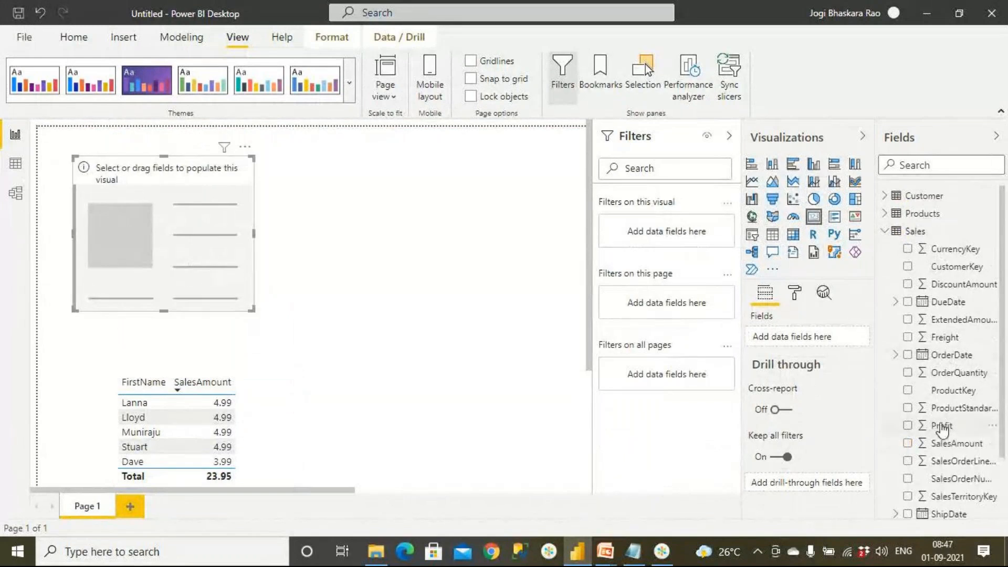
left_click_drag(941, 426, 248, 260)
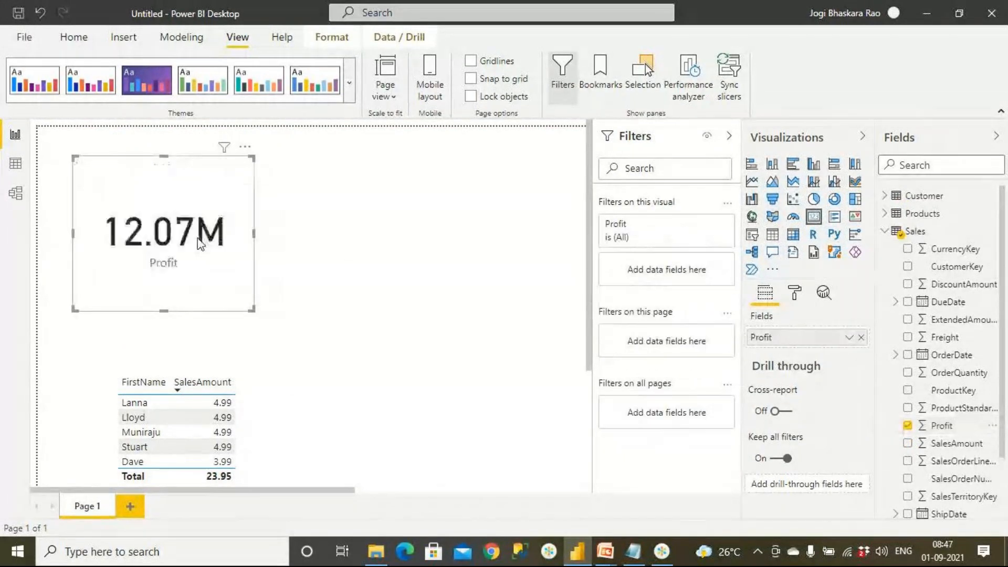
Turn on the border of the Profit card.
left_click(349, 243)
left_click(210, 267)
left_click(795, 294)
scroll(790, 426, "down", 2)
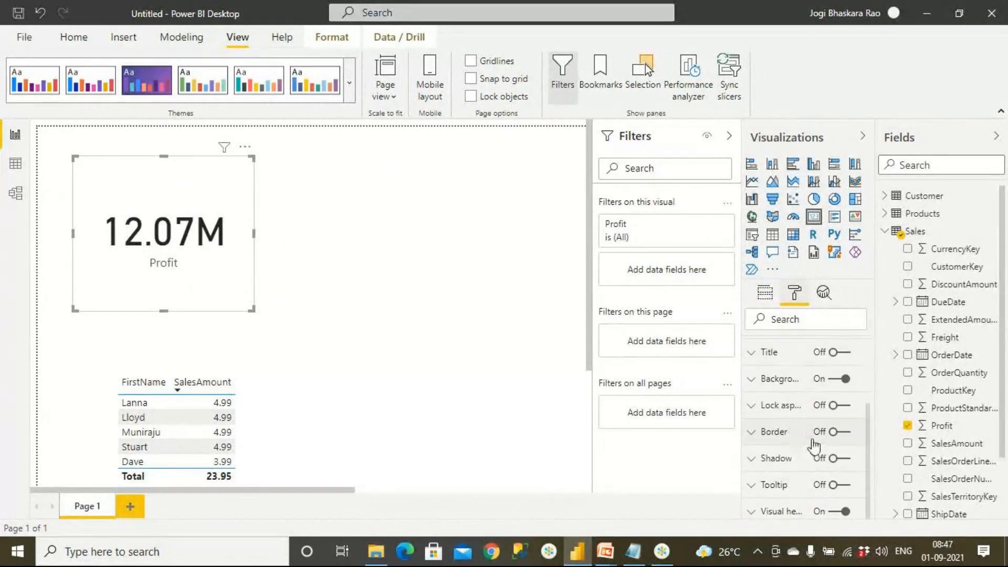
left_click(844, 433)
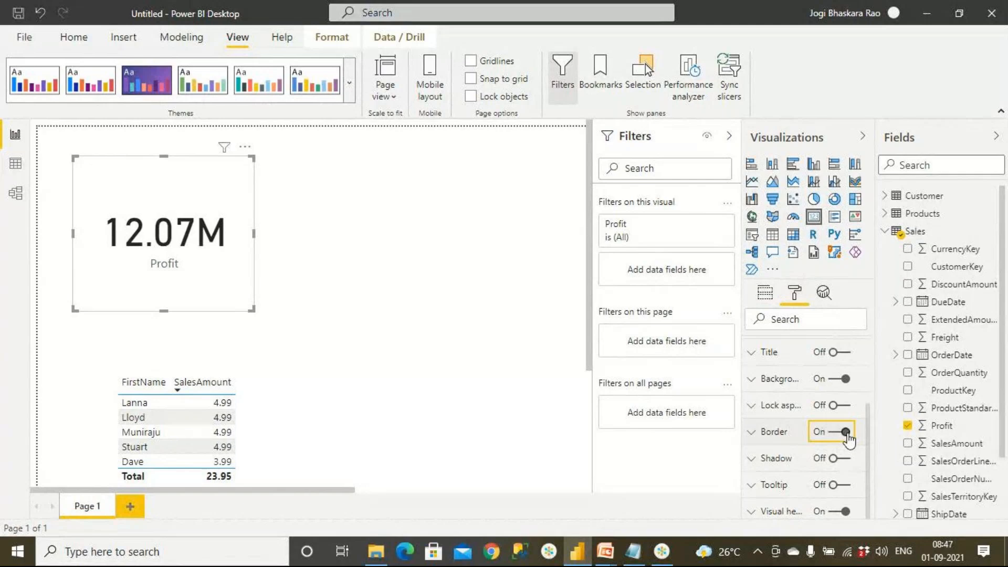
Add a second card visual beside the Profit card showing Freight from the Sales table.
left_click(434, 313)
left_click(813, 220)
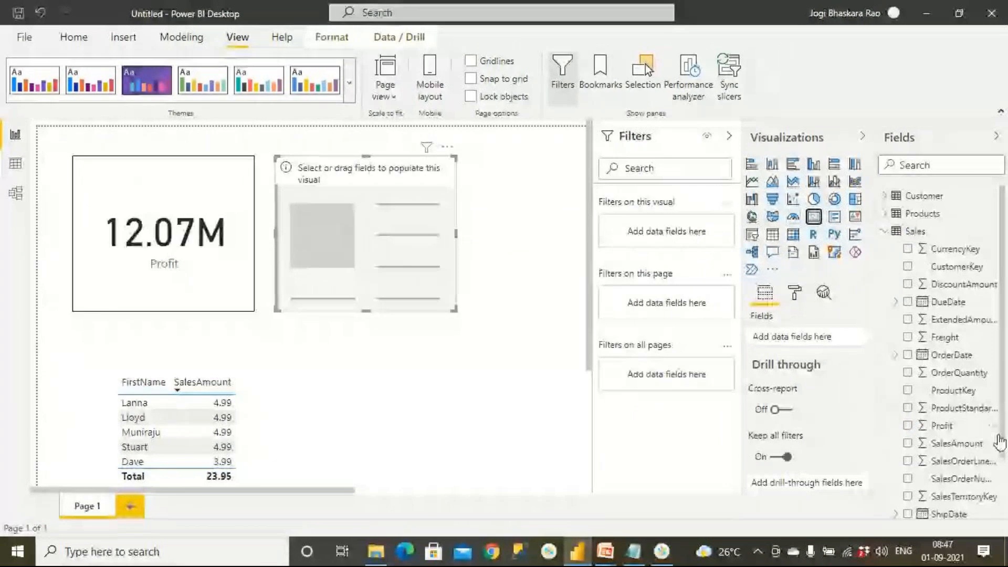
left_click_drag(945, 337, 444, 272)
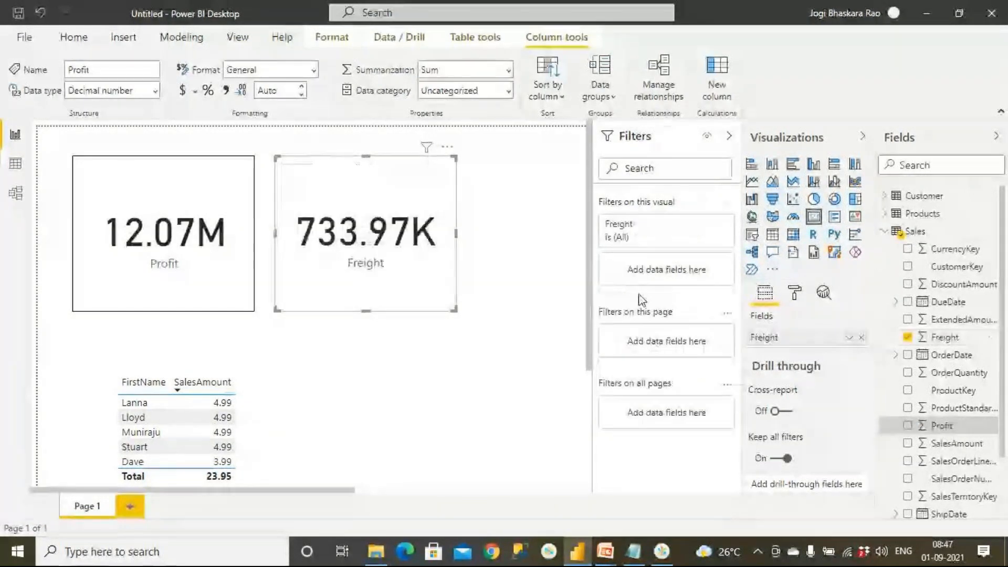
Copy the Profit card's formatting to the Freight card with Format painter.
left_click(146, 166)
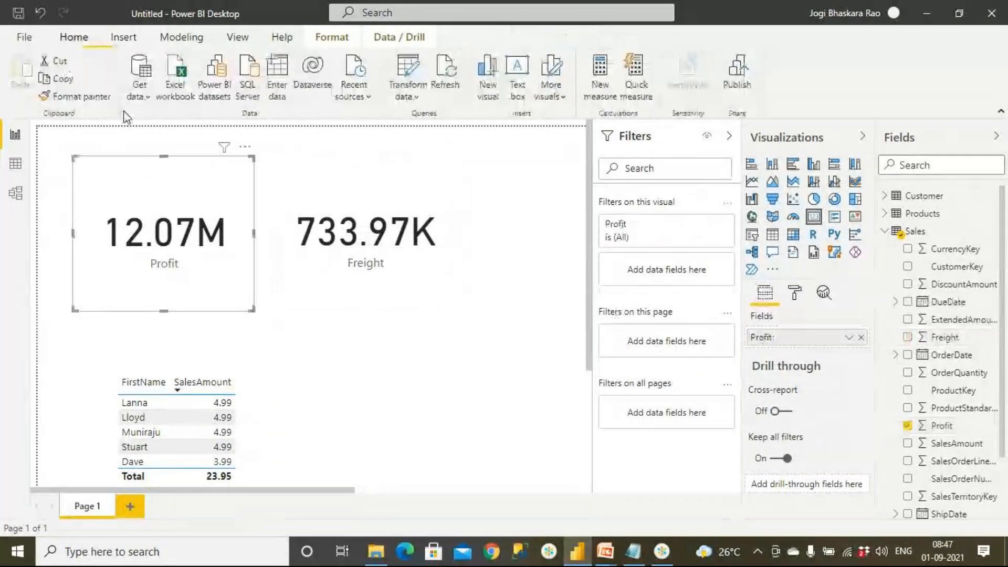
left_click(76, 96)
left_click(366, 283)
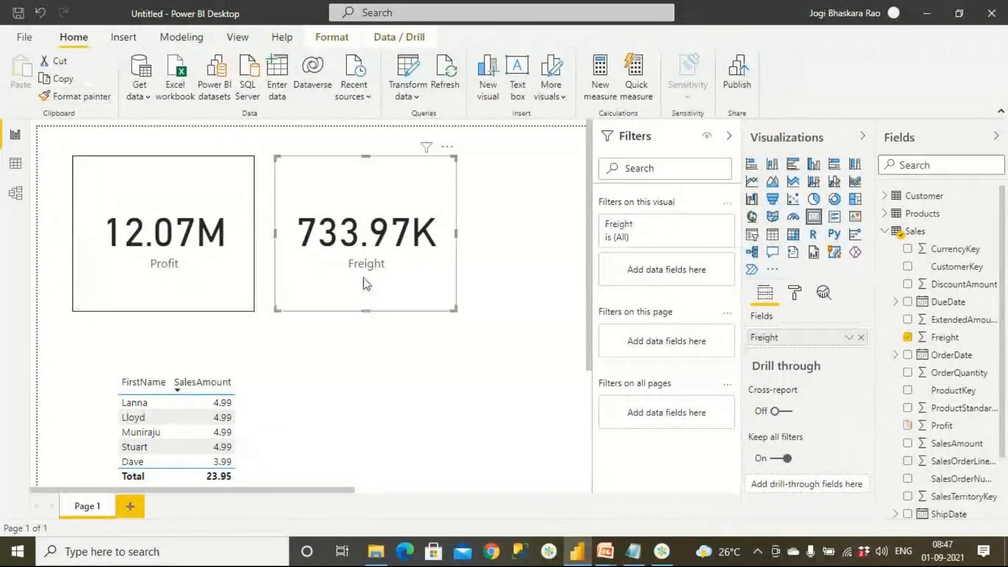
left_click(488, 372)
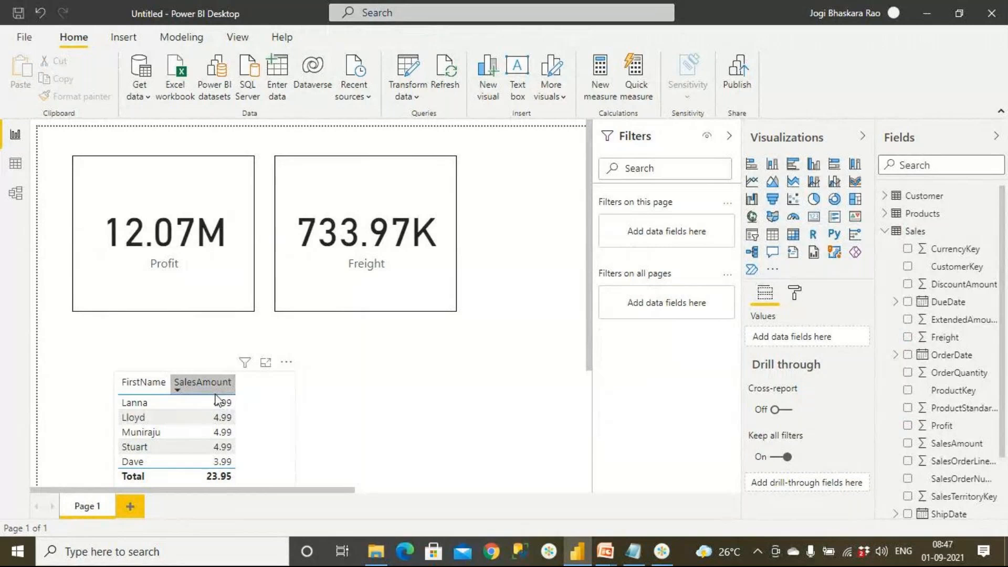
Move the FirstName and SalesAmount table directly beneath the Profit card.
left_click(276, 404)
left_click_drag(238, 384, 188, 349)
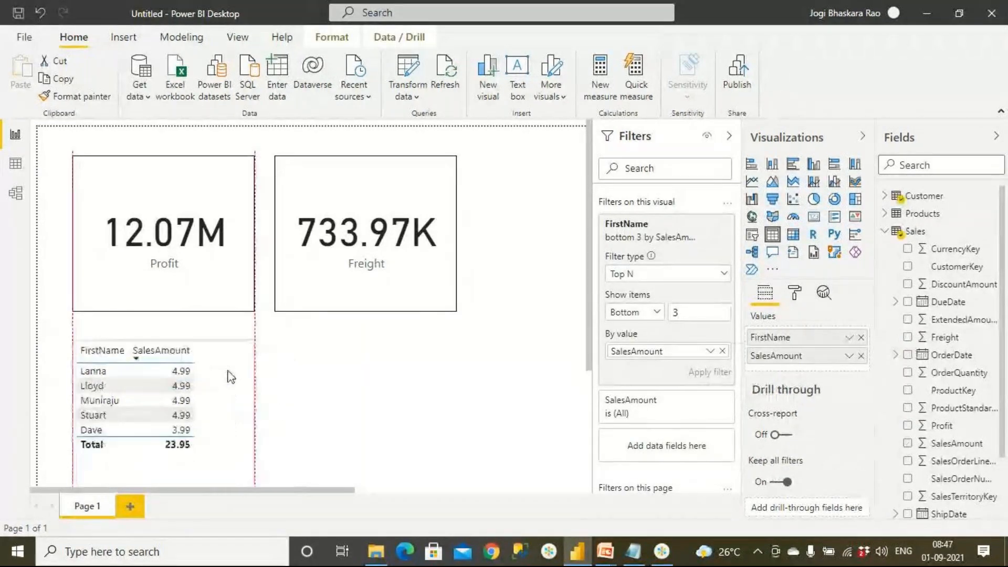
left_click(257, 388)
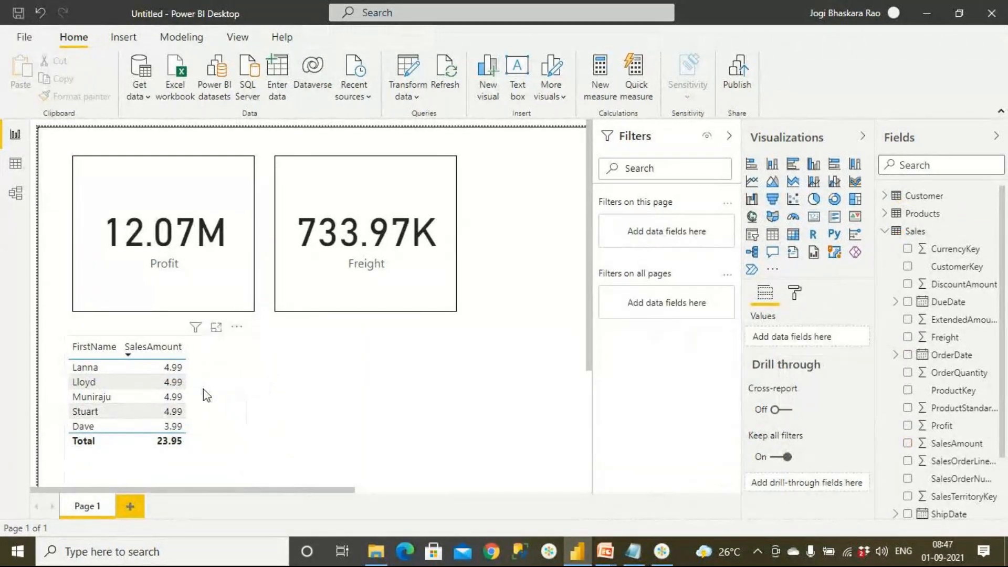
left_click(231, 401)
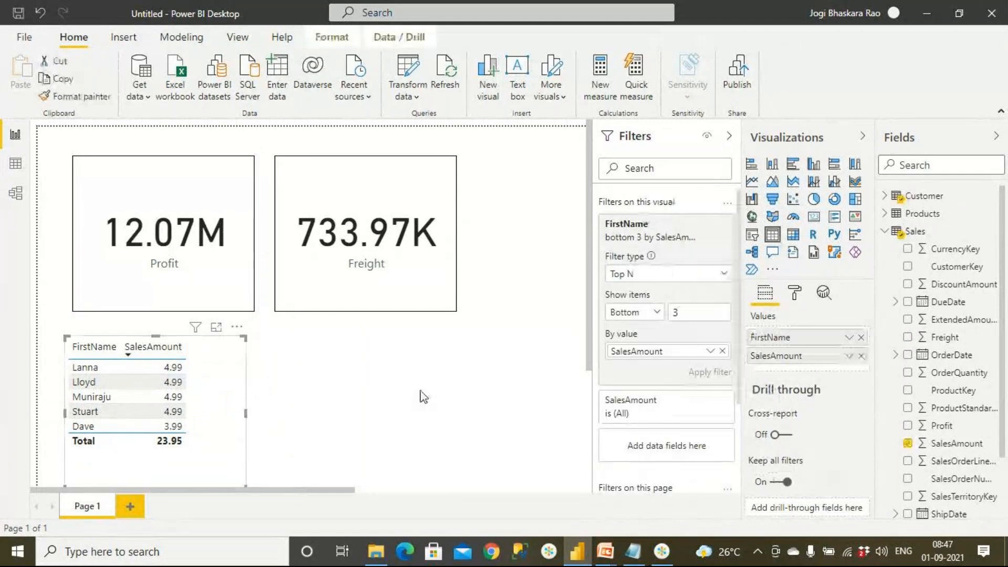
Add an empty pie chart and place it directly beneath the Freight card.
left_click(461, 383)
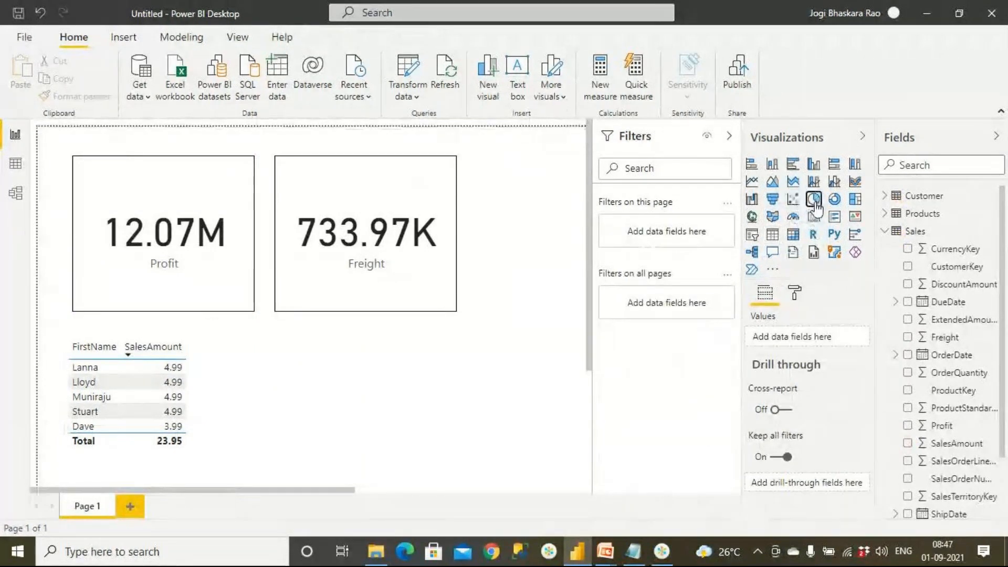
left_click(813, 199)
left_click_drag(549, 292, 398, 414)
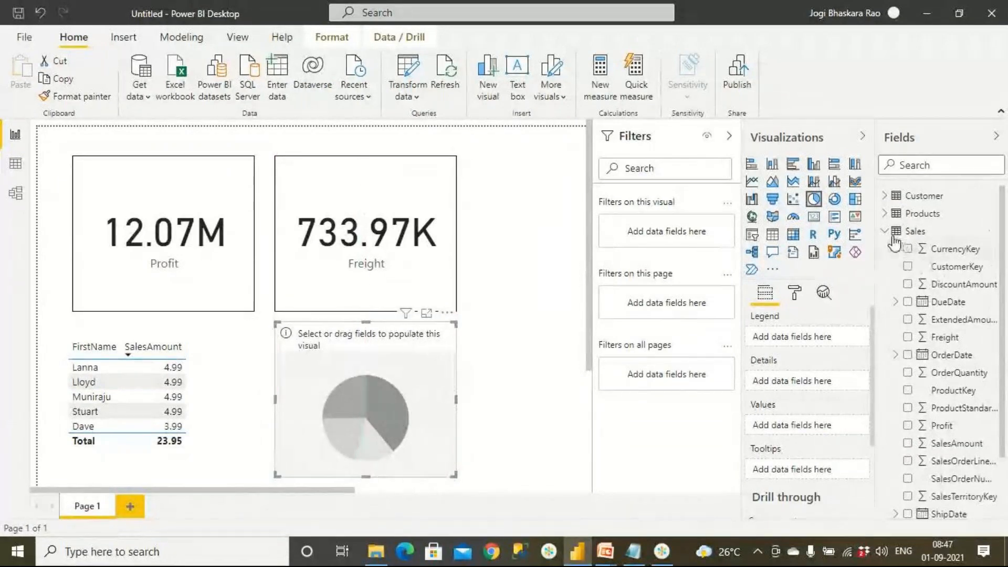
Fill the pie chart with CategoryName from Products and SalesAmount from Sales, and widen the chart beyond the Freight card's edge.
left_click(885, 232)
left_click(888, 214)
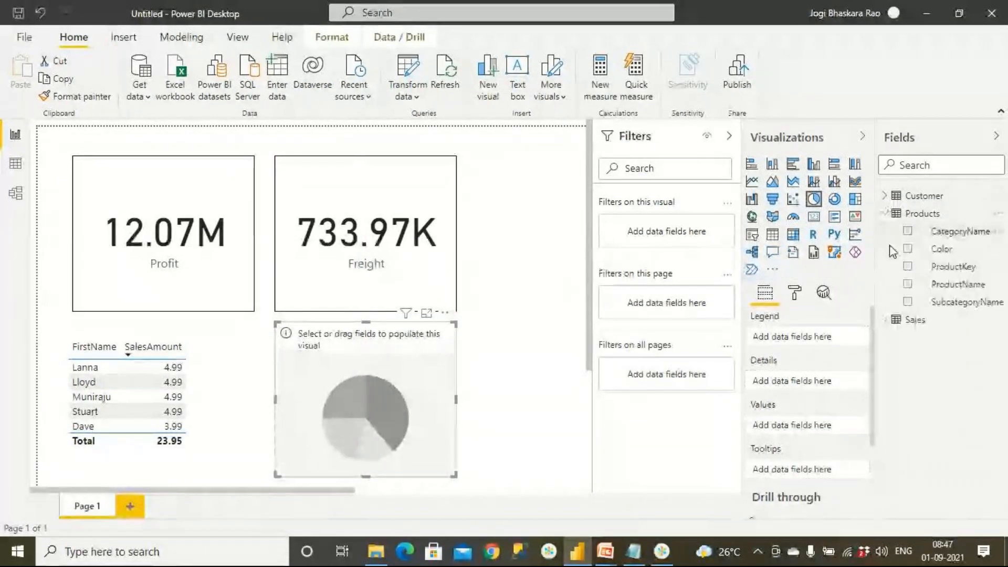
left_click_drag(943, 231, 446, 415)
left_click(885, 320)
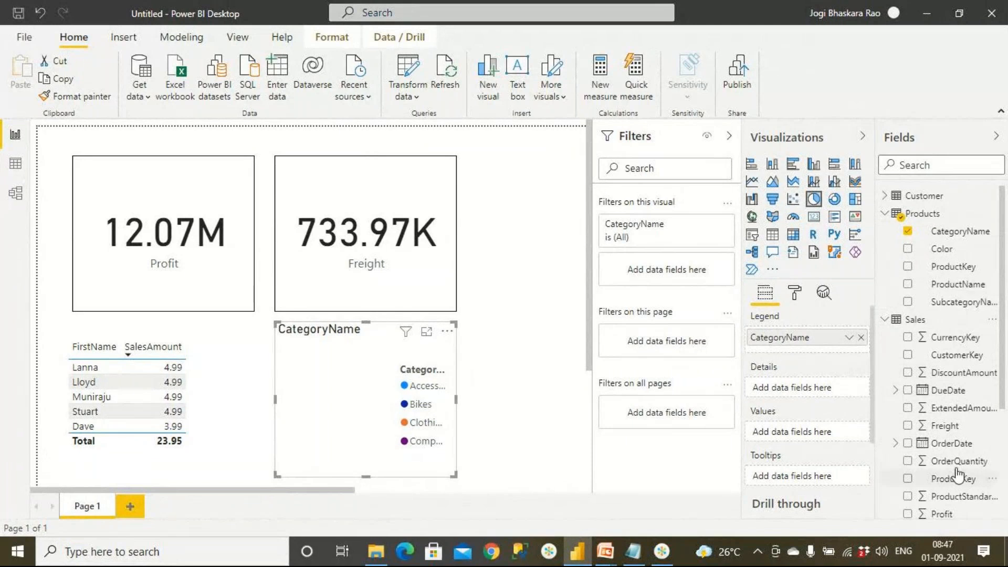
scroll(958, 442, "down", 3)
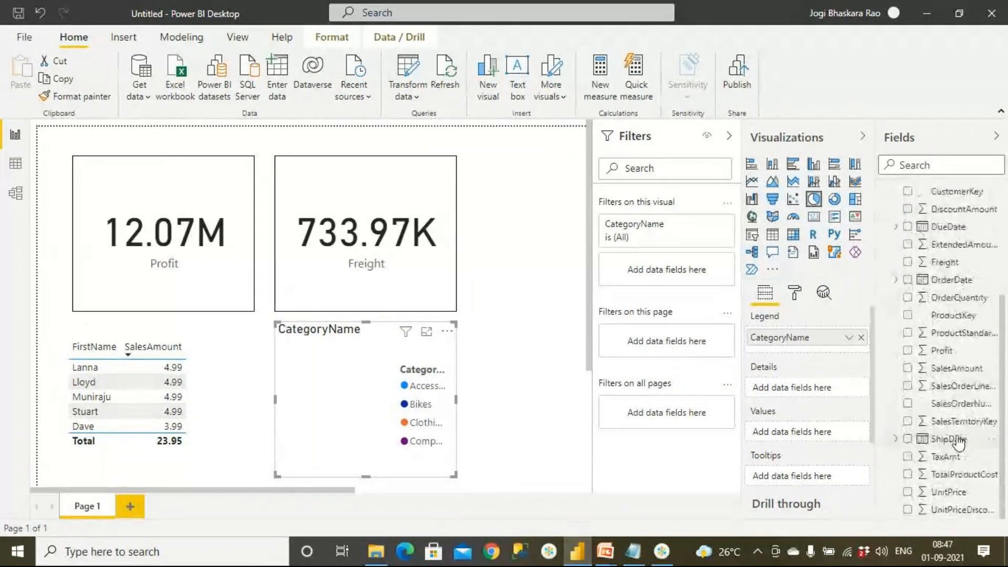
left_click_drag(950, 368, 373, 410)
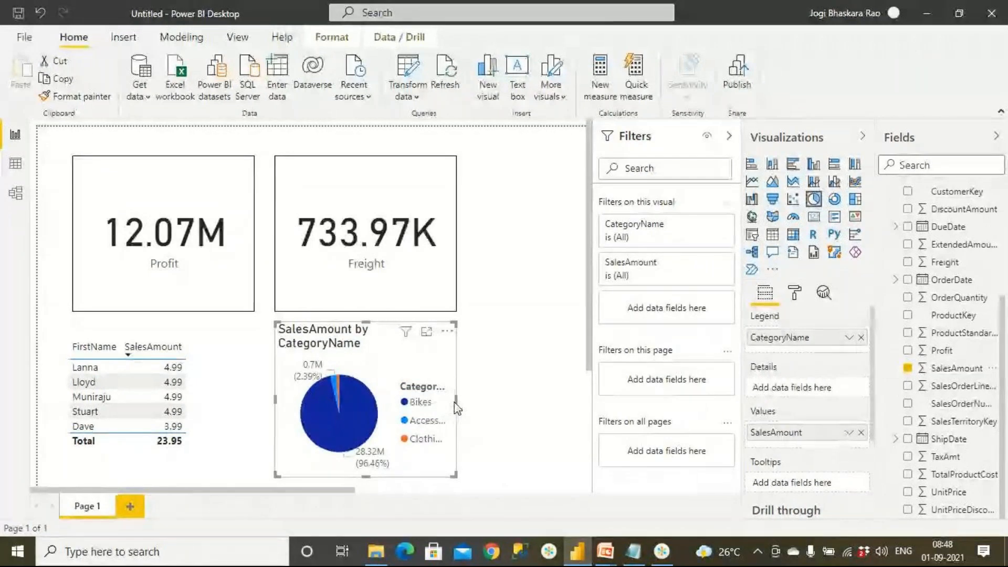
left_click_drag(455, 401, 533, 400)
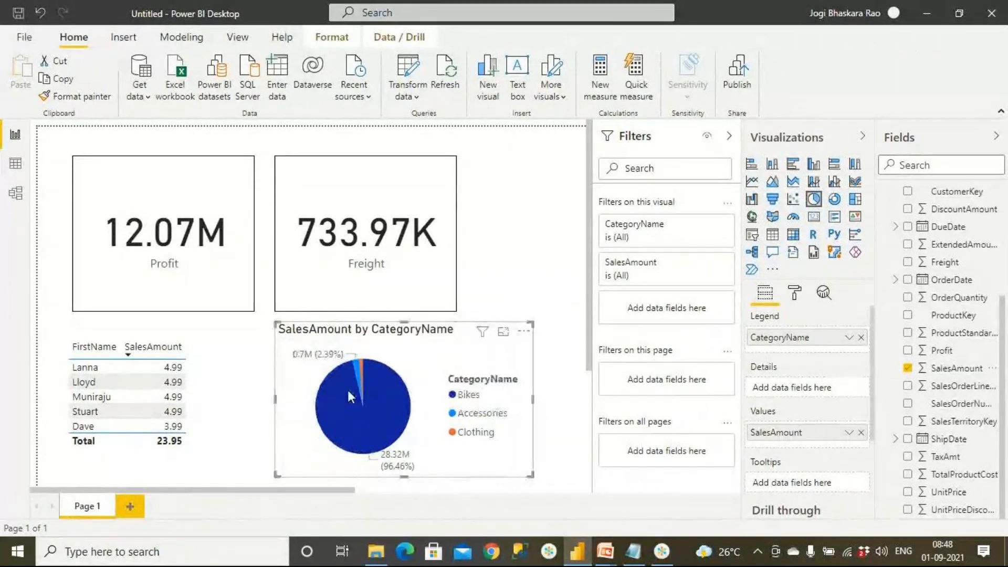
Copy the Profit card's border formatting to the table and the pie chart with Format painter.
left_click(222, 282)
left_click(64, 97)
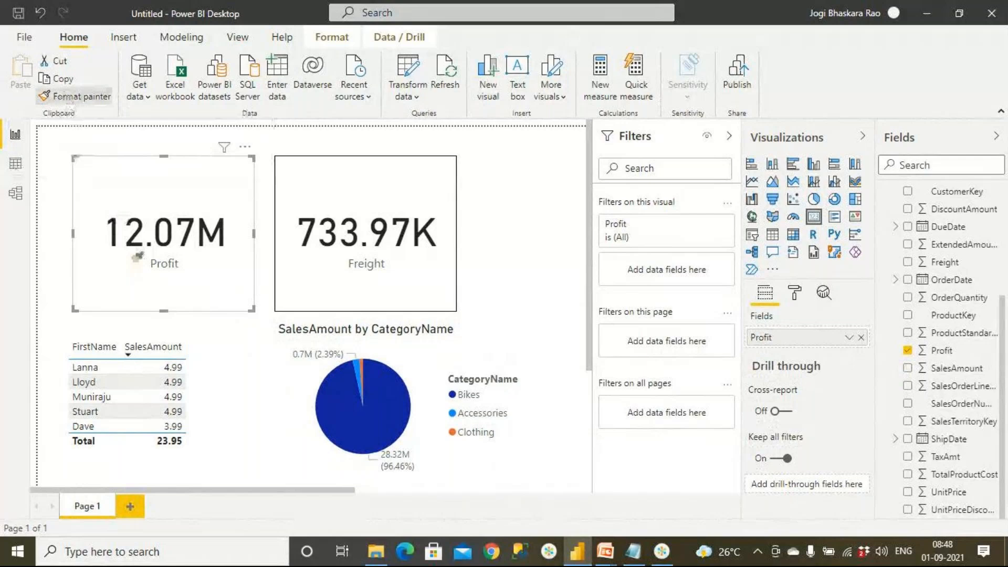
left_click(206, 381)
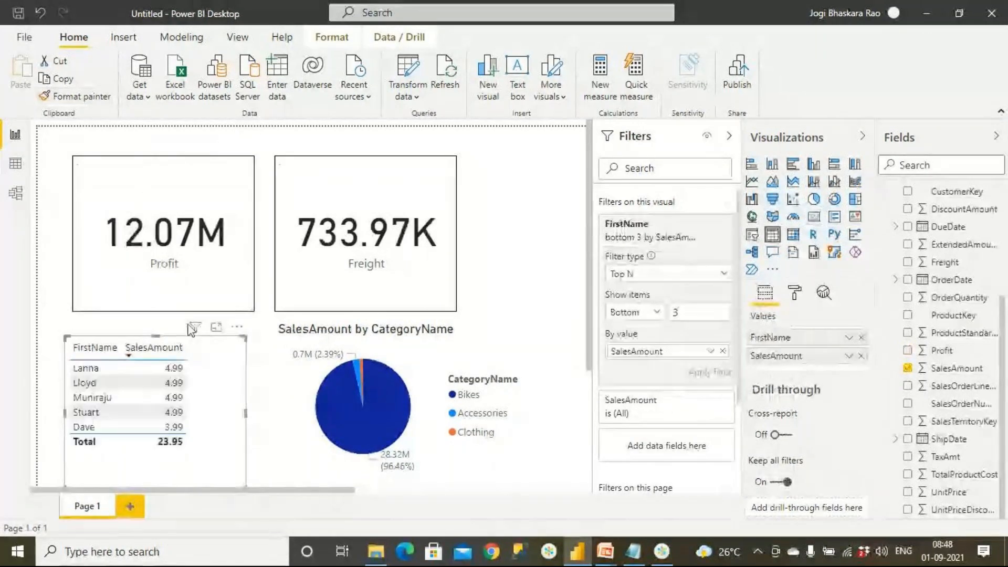
left_click(105, 105)
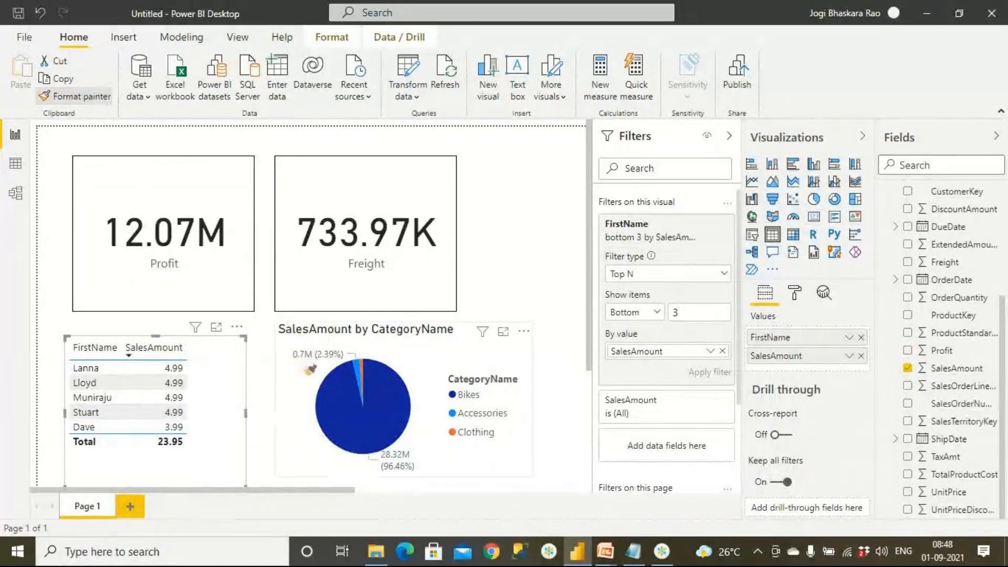
left_click(488, 362)
left_click(532, 262)
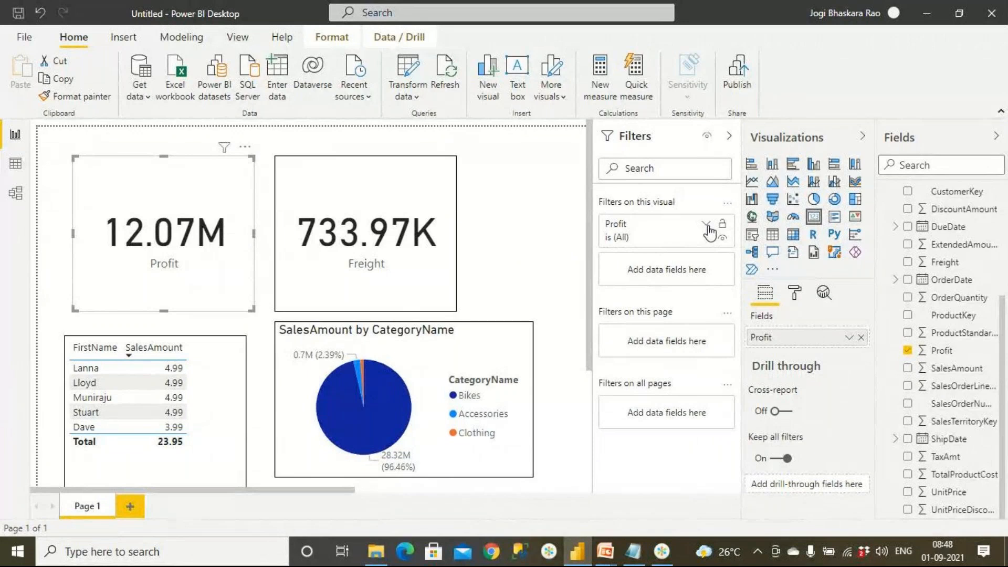
Examine the visual-level filter options of the Profit card and the filter types offered for FirstName in the table.
left_click(707, 226)
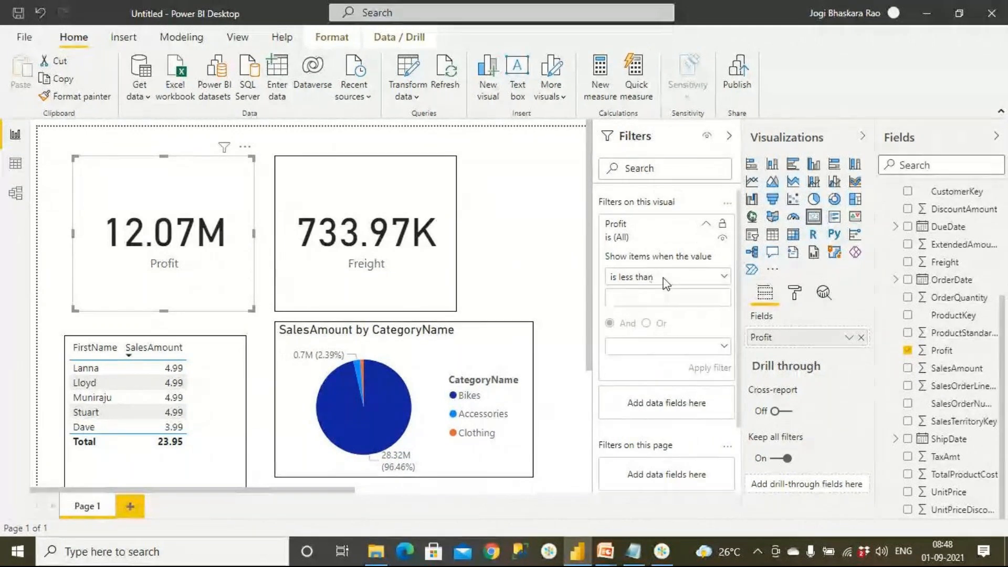
left_click(498, 226)
left_click(218, 280)
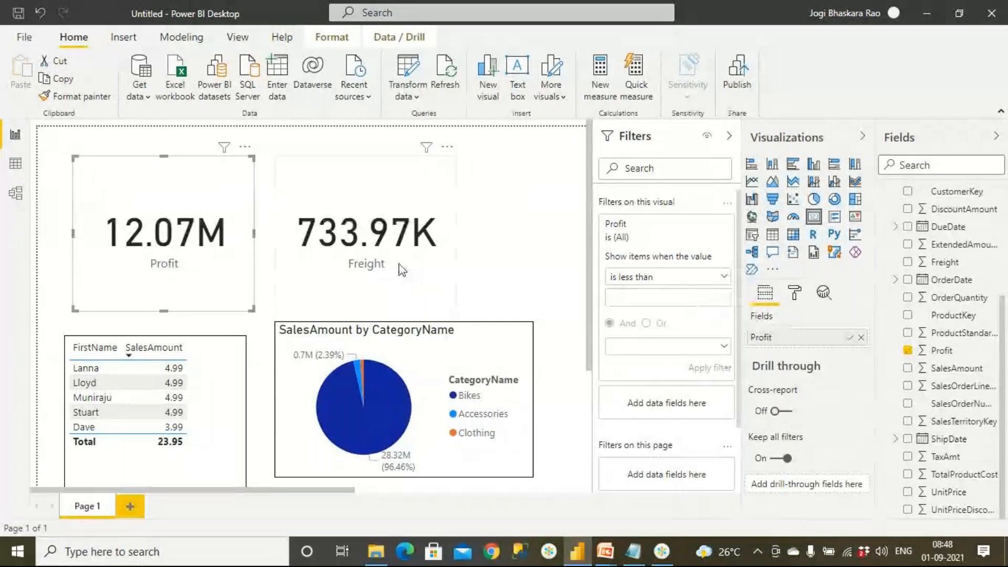
left_click(230, 427)
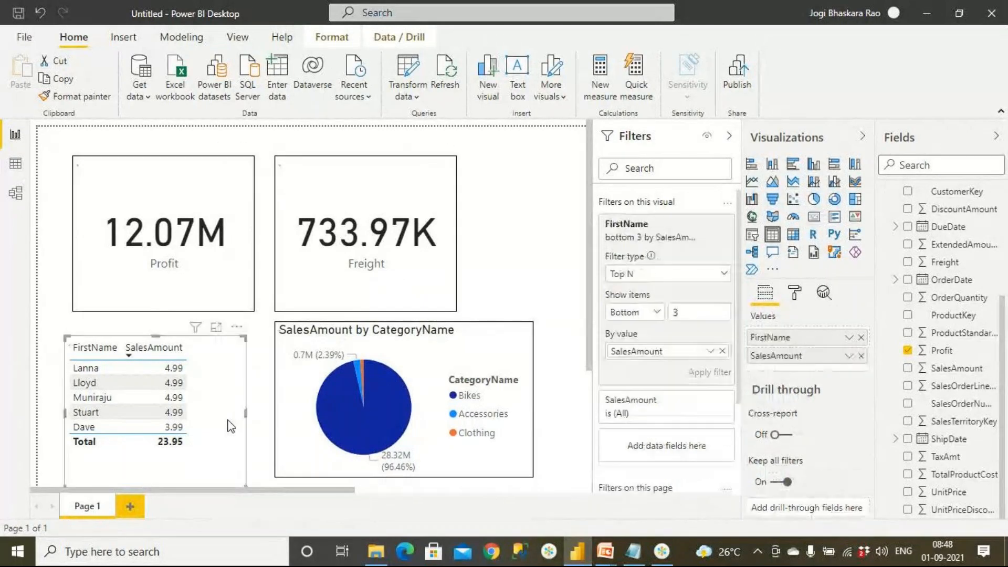
left_click(725, 274)
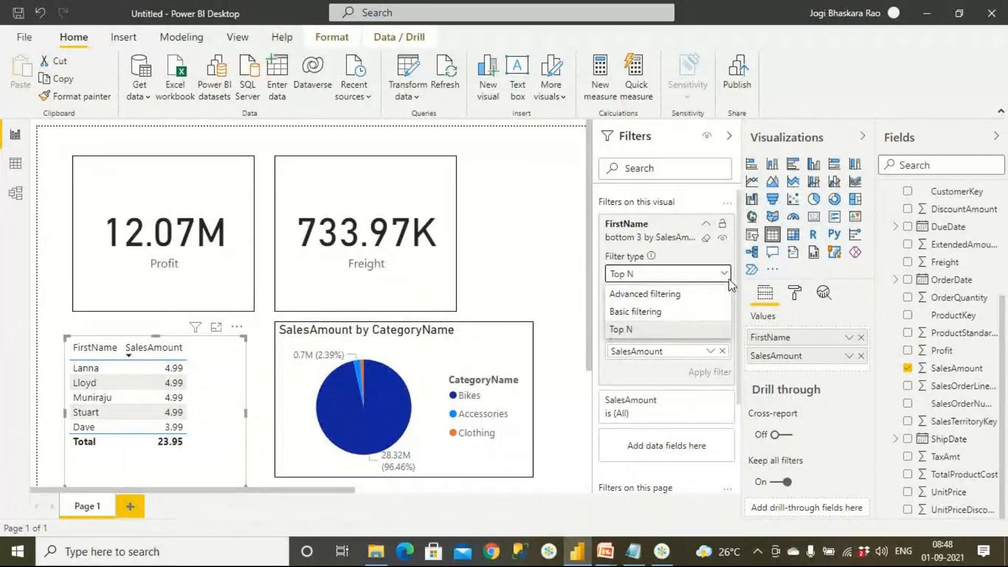
left_click(529, 271)
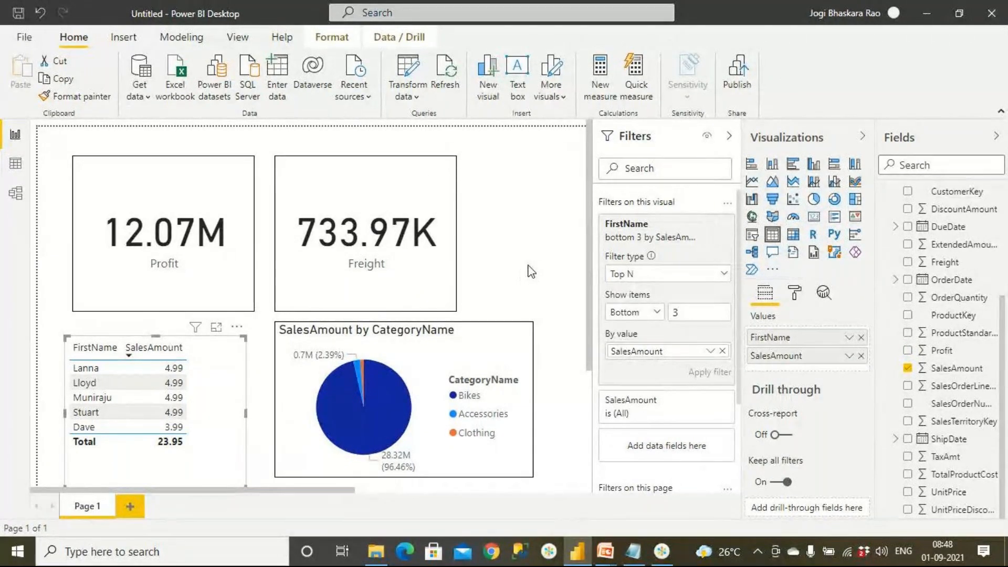
Add CategoryName from the Products table as a page-level filter and check which filter types it offers.
left_click(546, 226)
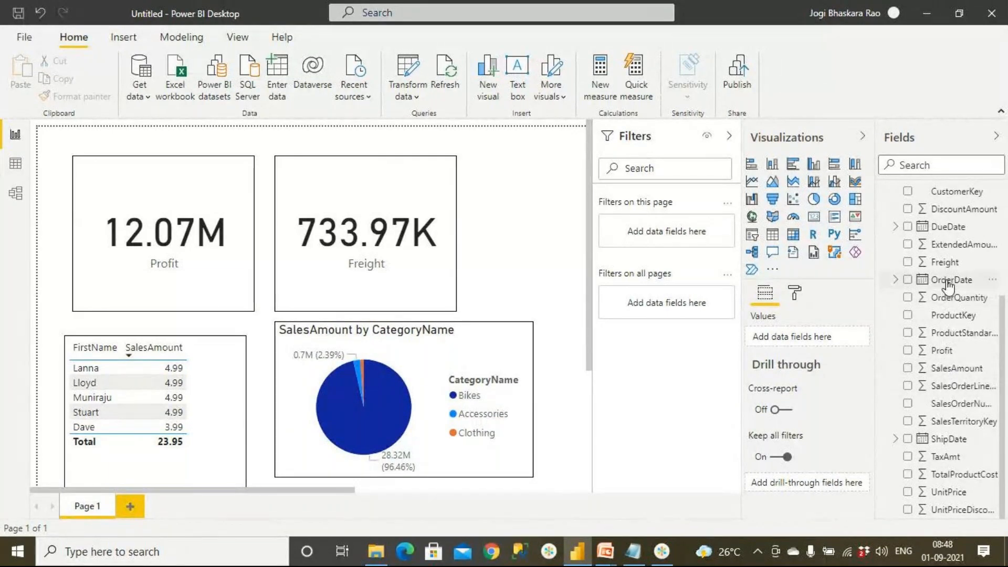
scroll(904, 231, "up", 3)
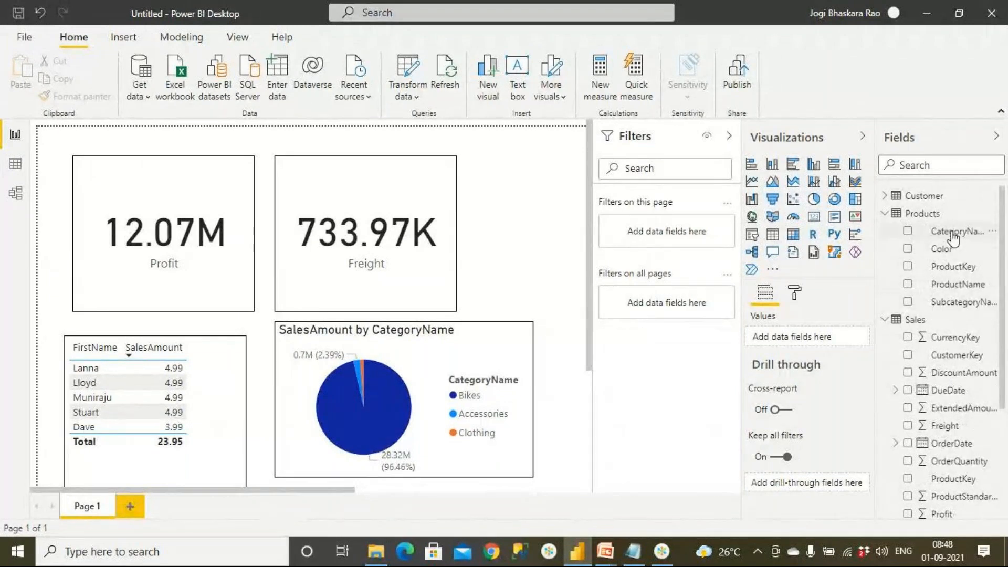
left_click_drag(953, 238, 688, 235)
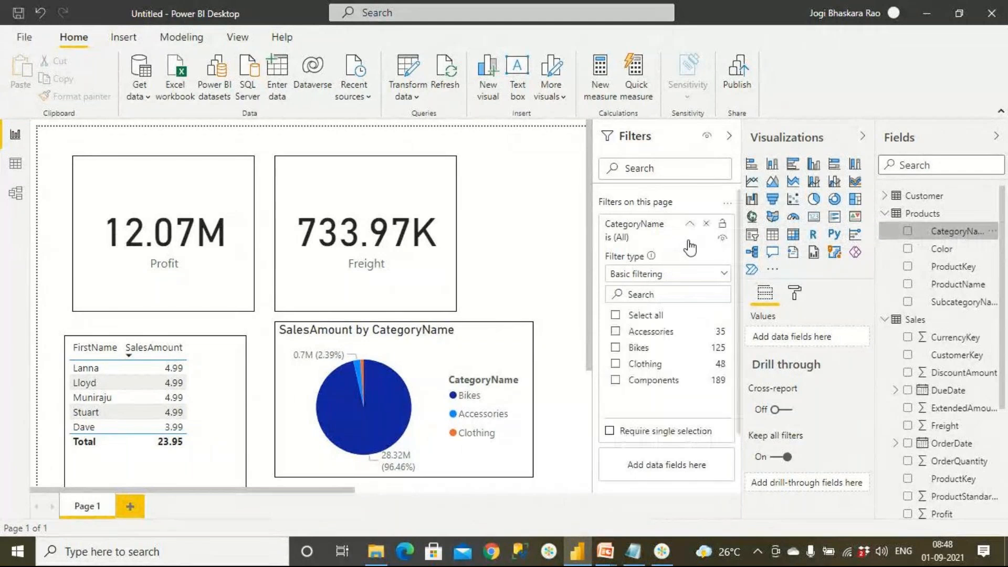
left_click(680, 276)
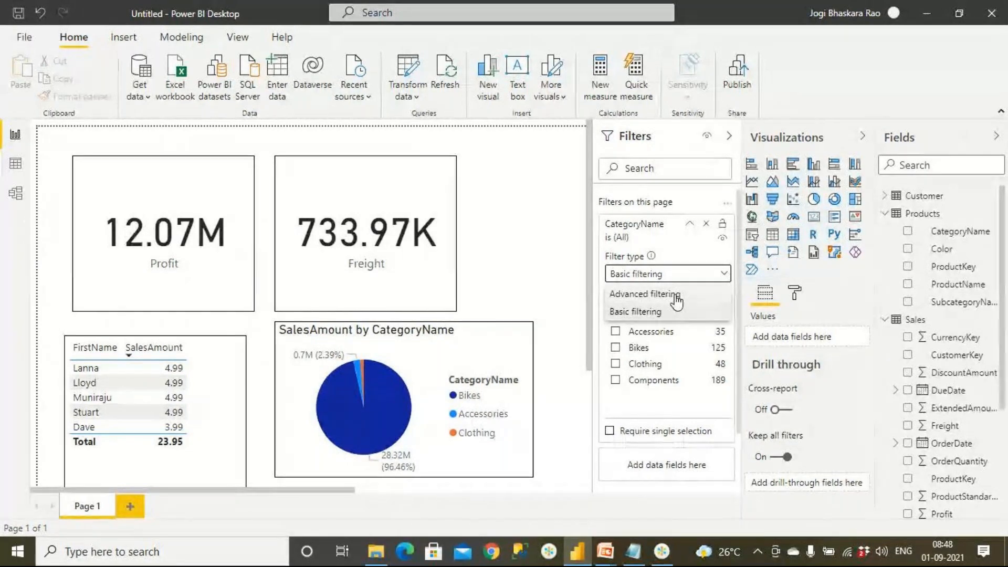
left_click(582, 269)
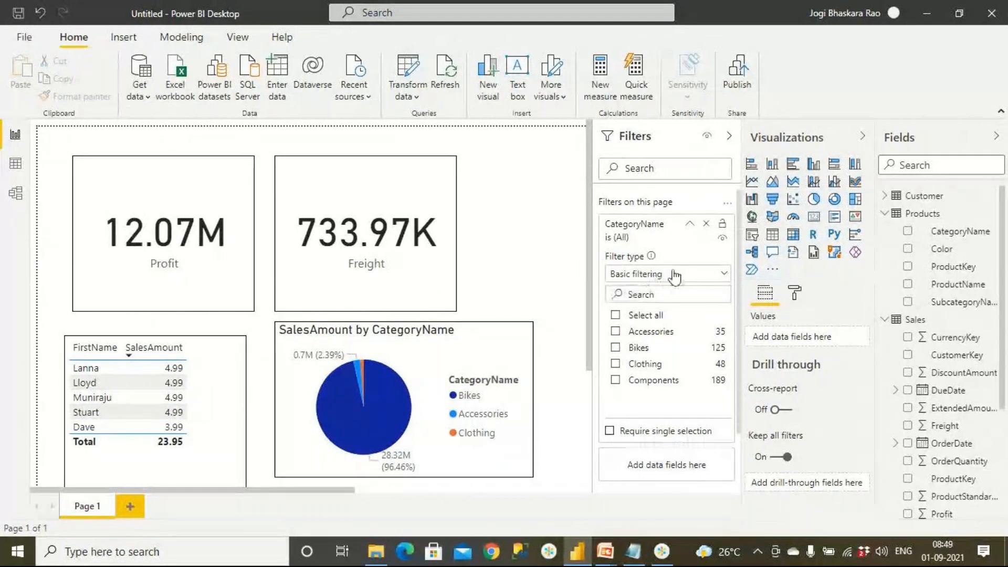
left_click(652, 278)
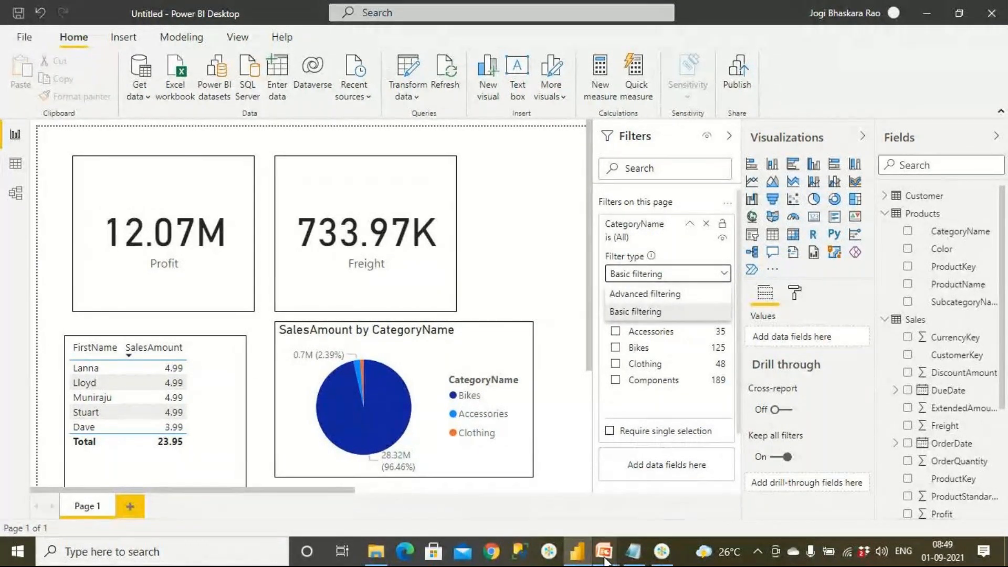
Switch to the PowerPoint presentation and read the Top N slide's note about filter levels.
mouse_move(605, 561)
left_click(685, 491)
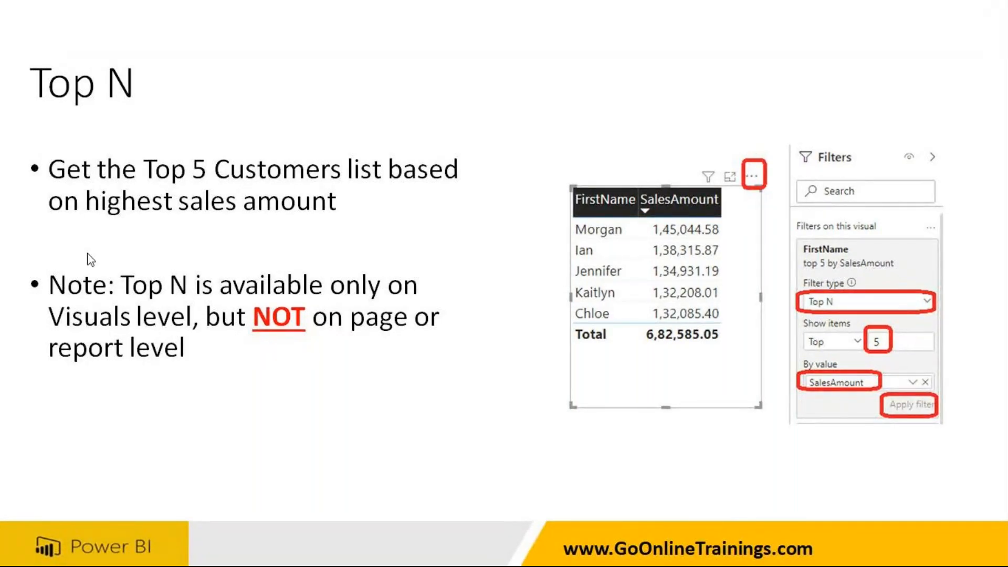
left_click(126, 292)
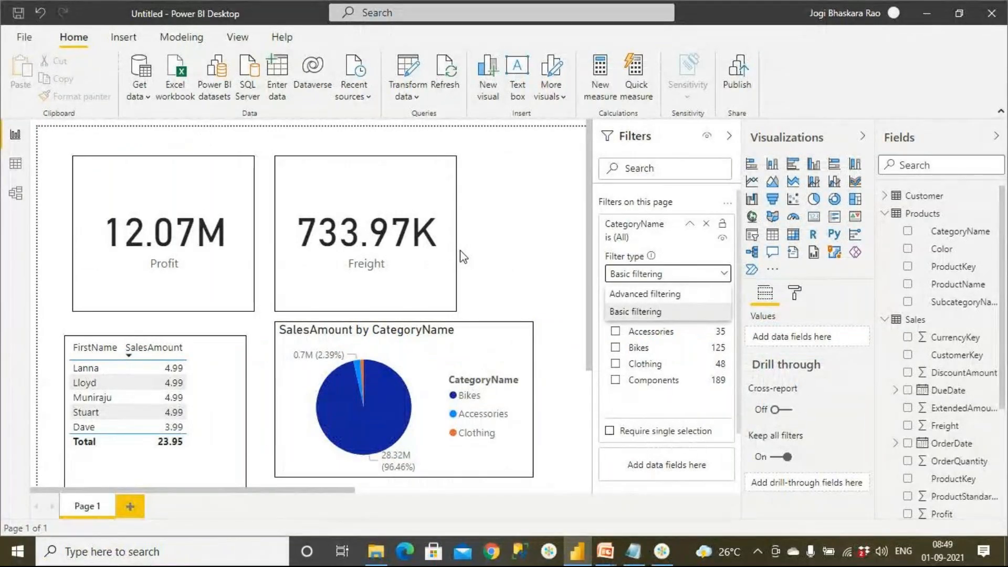
Back in Power BI Desktop, add a second report page with an enlarged empty line chart in its upper part.
left_click(133, 503)
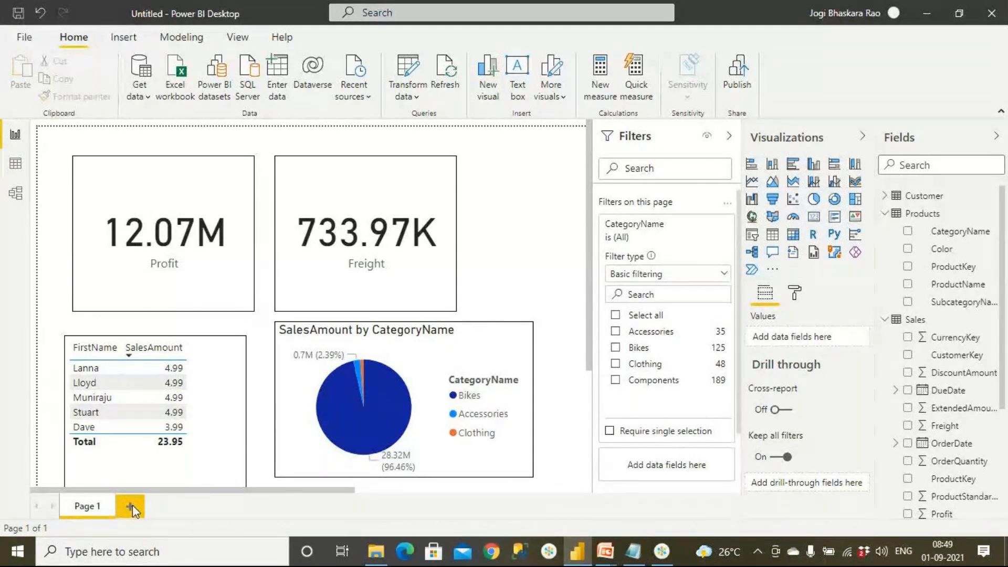
left_click(133, 506)
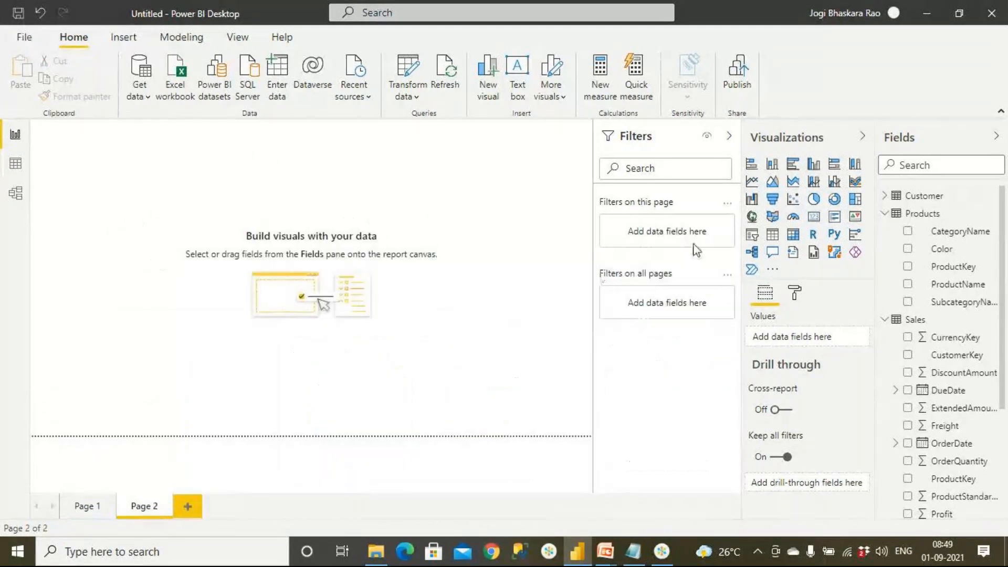
left_click(755, 186)
left_click_drag(137, 208, 261, 279)
left_click_drag(279, 310, 460, 363)
left_click_drag(334, 306, 295, 287)
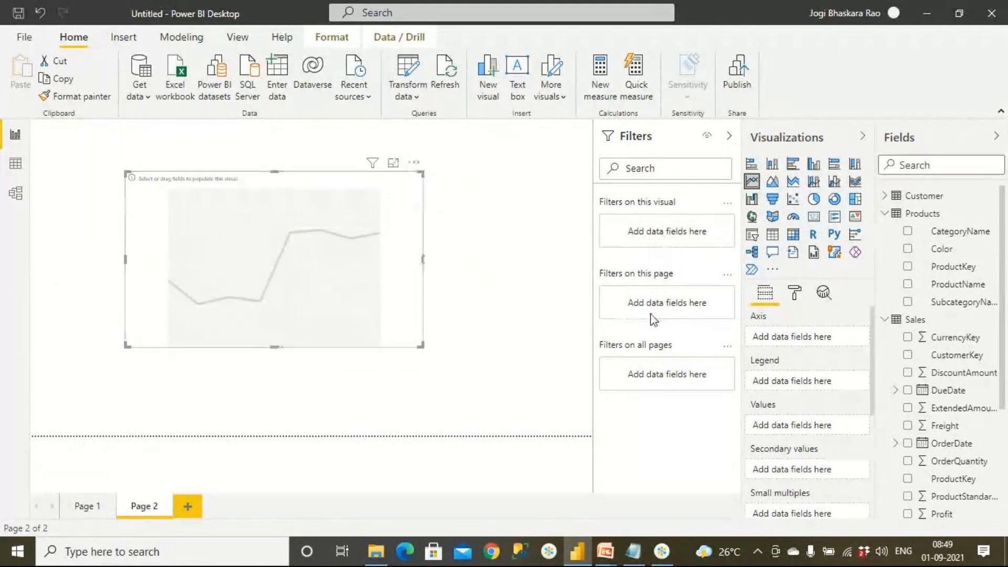
Fill the line chart with OrderDate as the axis and SalesAmount as the values from the Sales table.
left_click(893, 217)
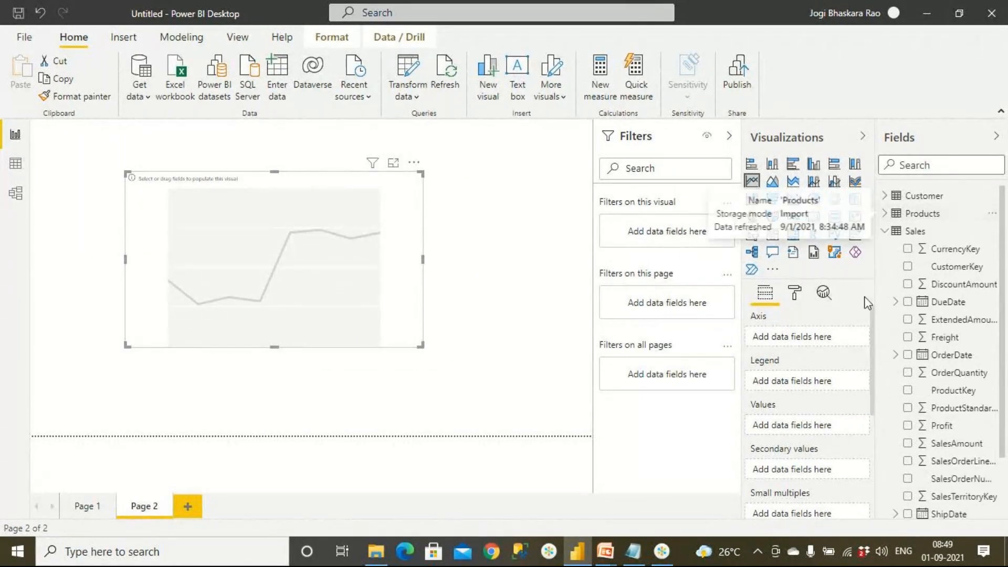
left_click_drag(951, 355, 326, 289)
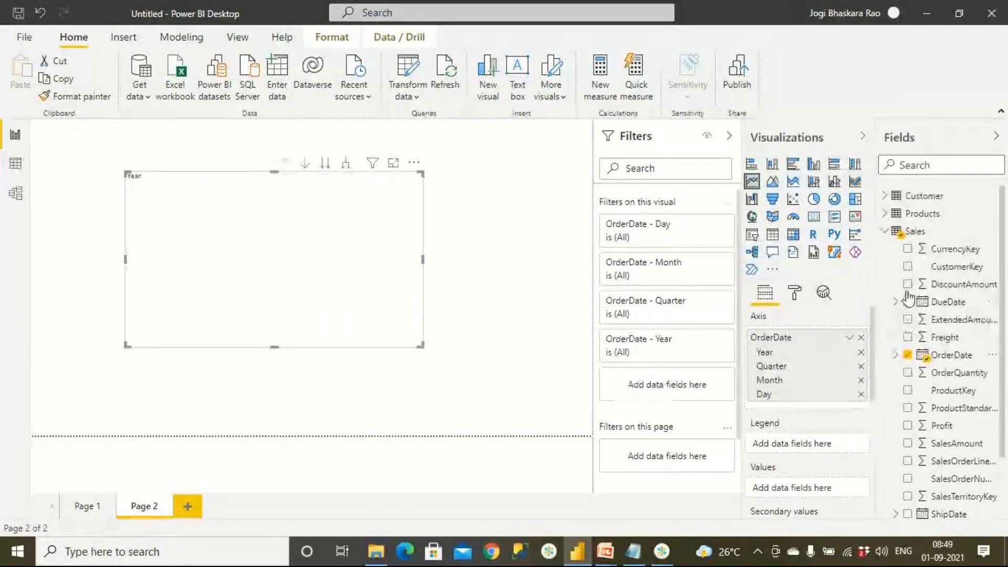
left_click(891, 237)
left_click(886, 237)
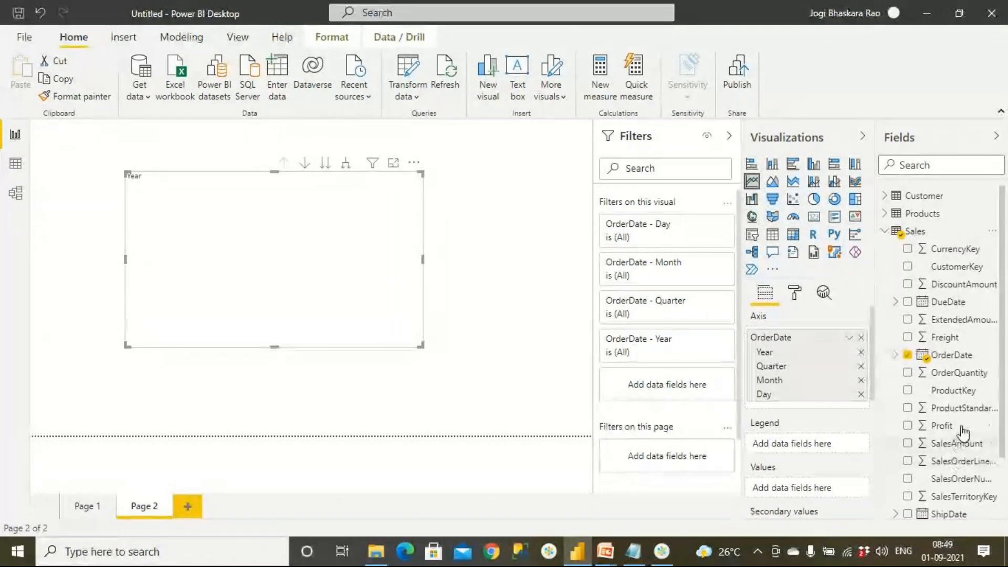
left_click_drag(953, 443, 360, 287)
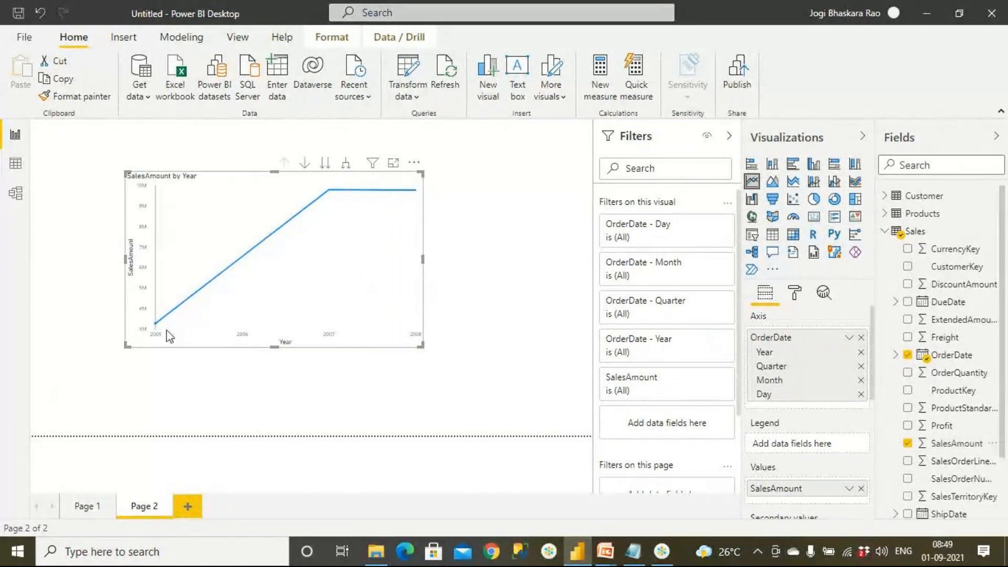
Switch to the PowerPoint presentation to examine the date column filtering example for Order Date.
mouse_move(605, 551)
left_click(645, 505)
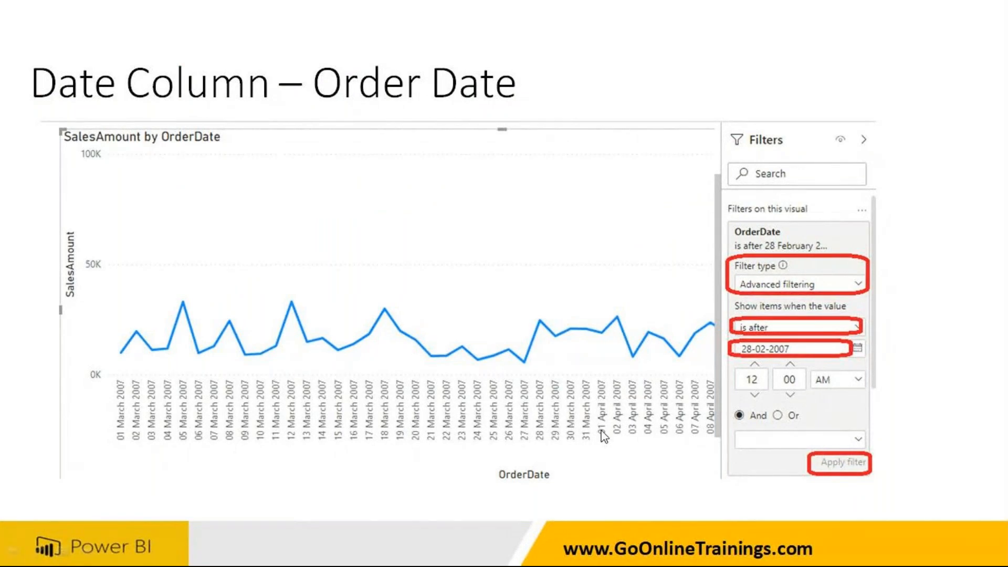
Back in Power BI Desktop, change the line chart's axis from the date hierarchy to the plain OrderDate field.
key("alt+Tab")
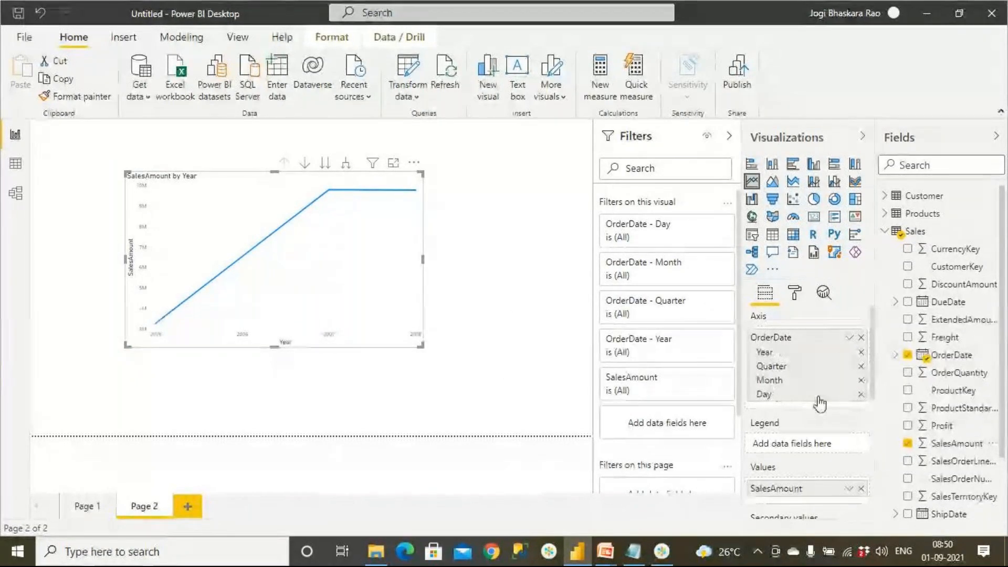
left_click(848, 337)
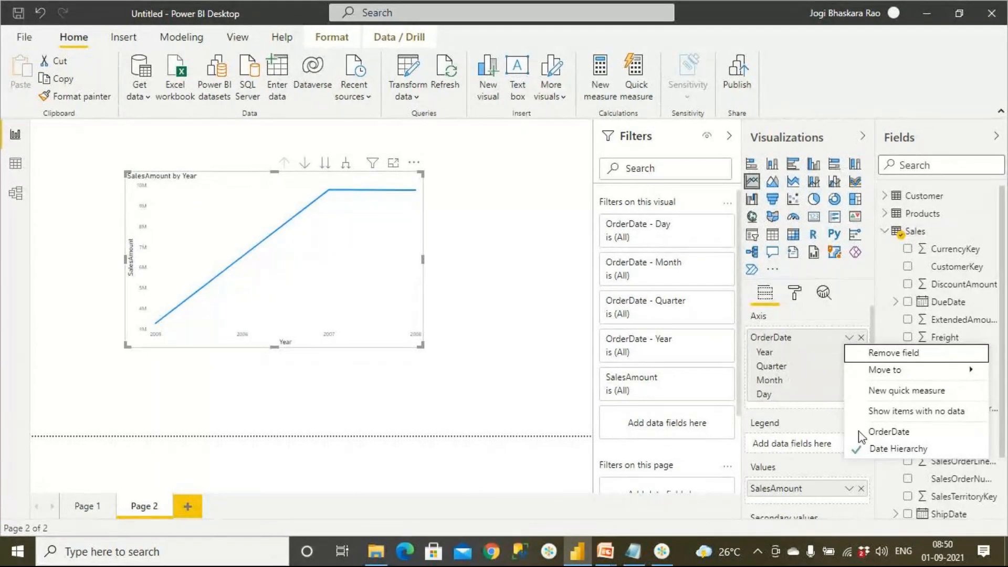
left_click(892, 434)
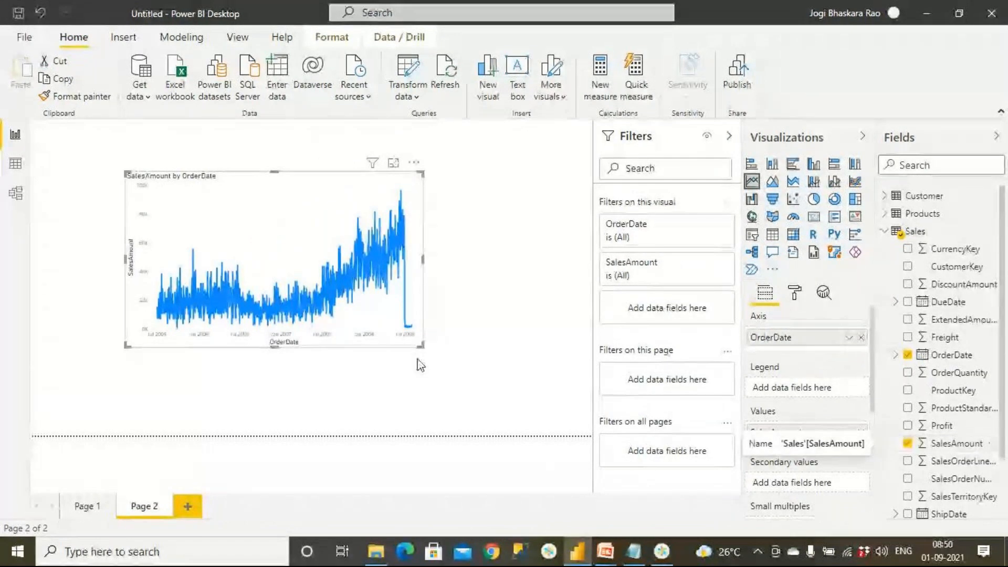
Enlarge the SalesAmount by OrderDate chart, move it toward the page's upper-left corner, and set the page view to Actual size.
left_click_drag(420, 345, 562, 403)
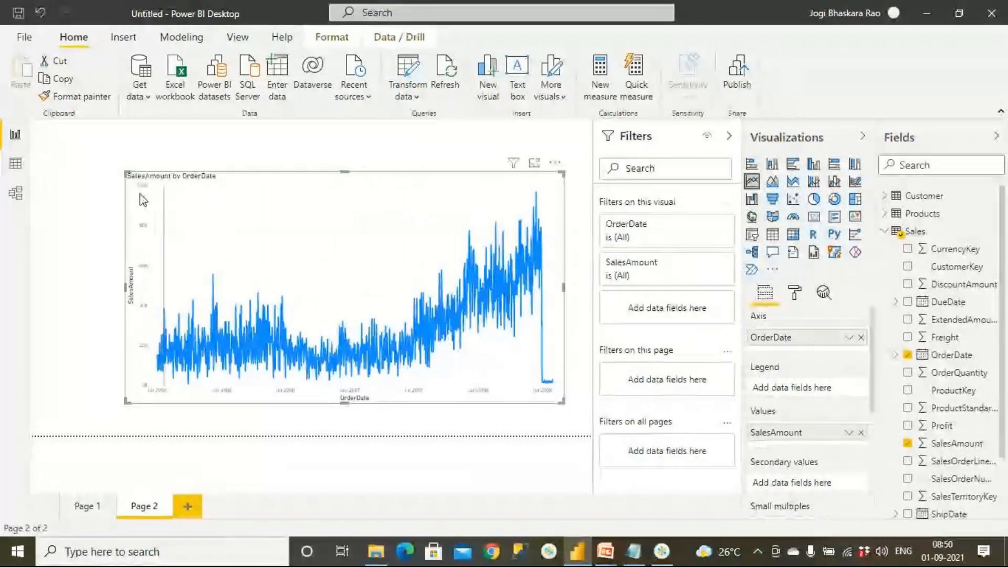
left_click_drag(144, 200, 89, 181)
left_click(237, 38)
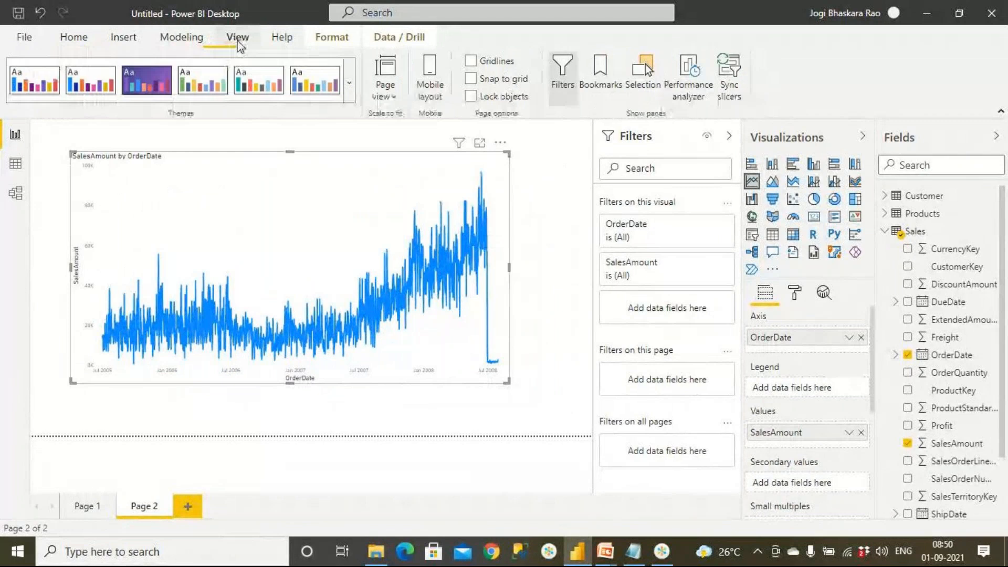
left_click(385, 90)
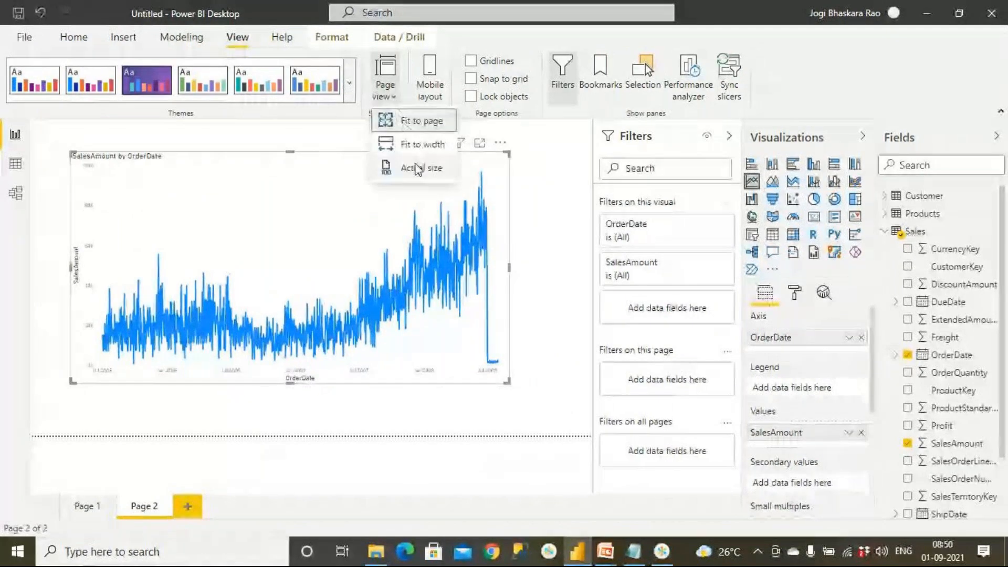
left_click(417, 168)
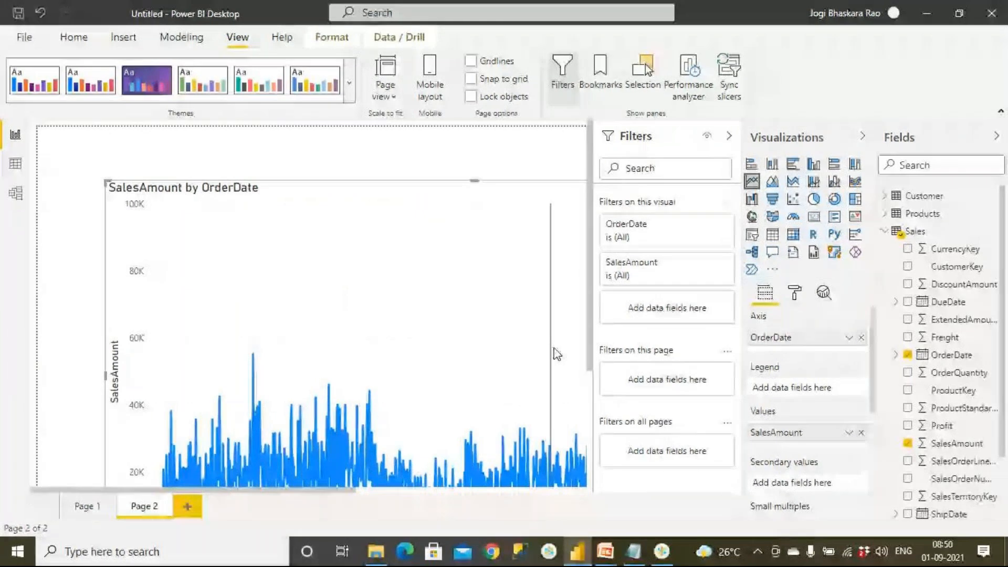
Set the line chart's X axis type to Categorical.
left_click_drag(590, 367, 590, 438)
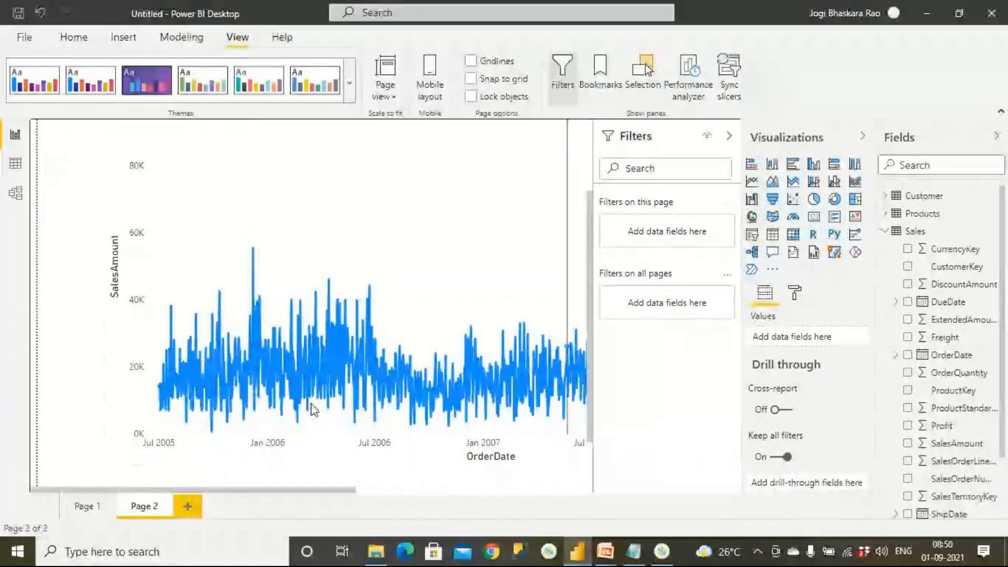
left_click(334, 239)
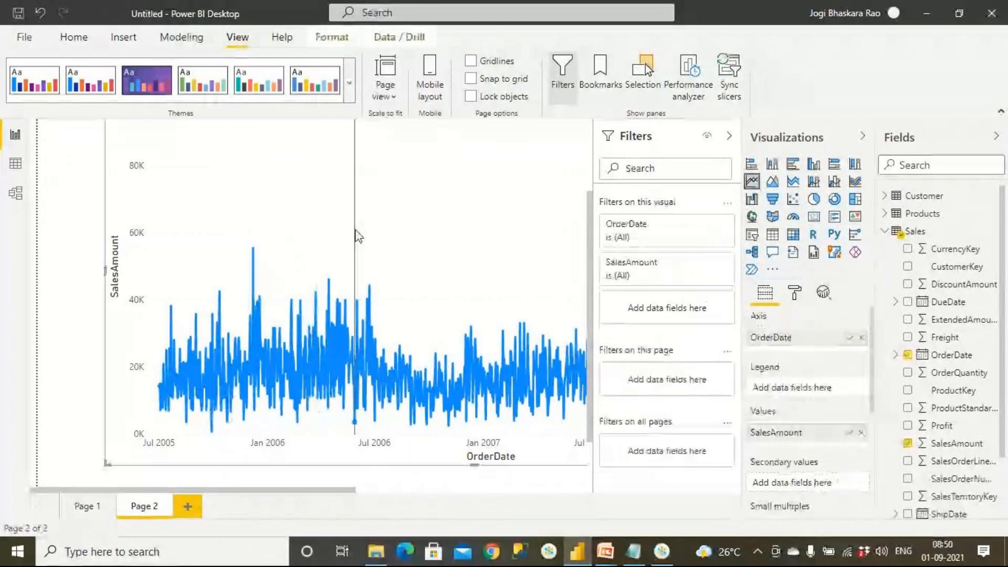
left_click(795, 295)
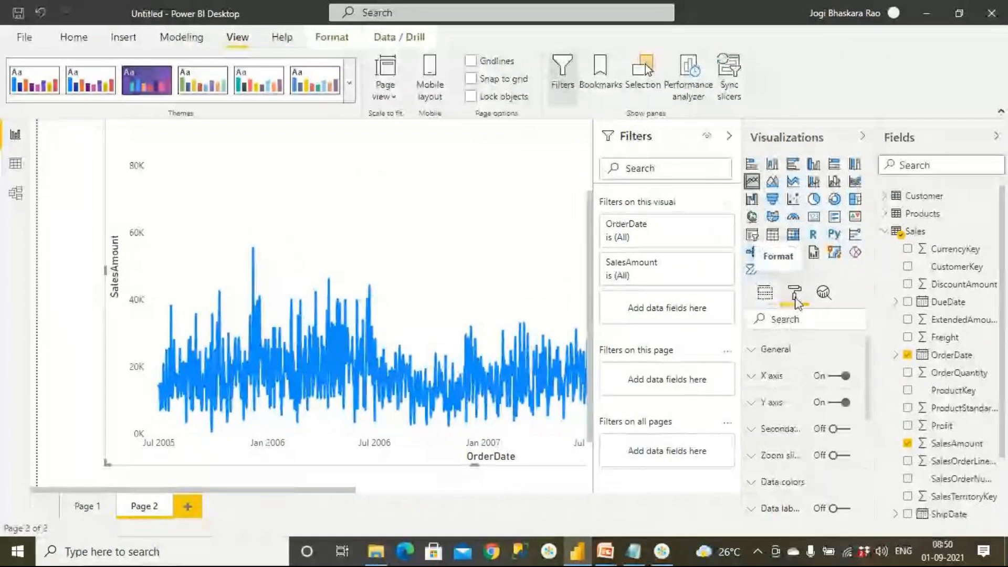
left_click(752, 380)
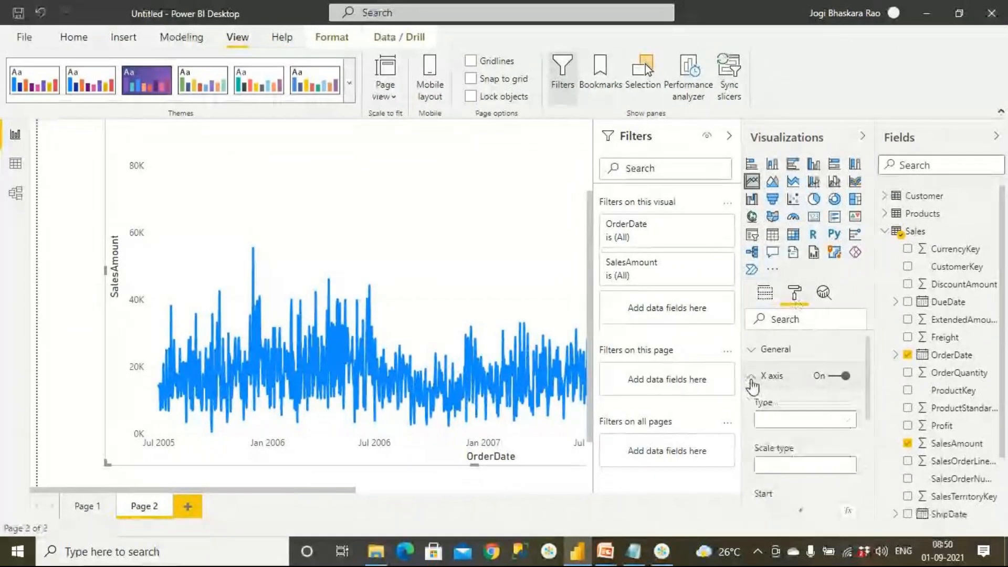
left_click(800, 420)
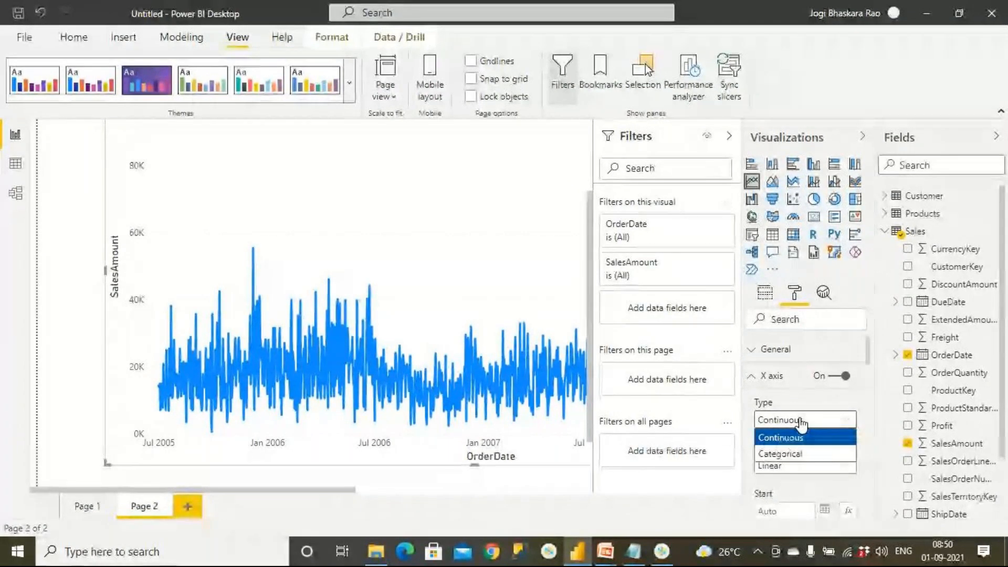
left_click(820, 455)
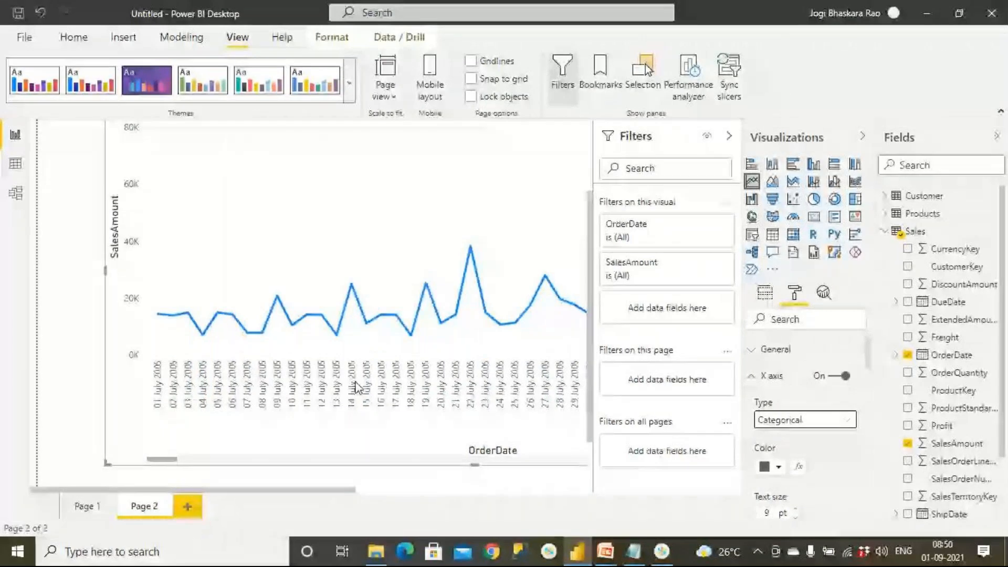
left_click_drag(356, 490, 282, 512)
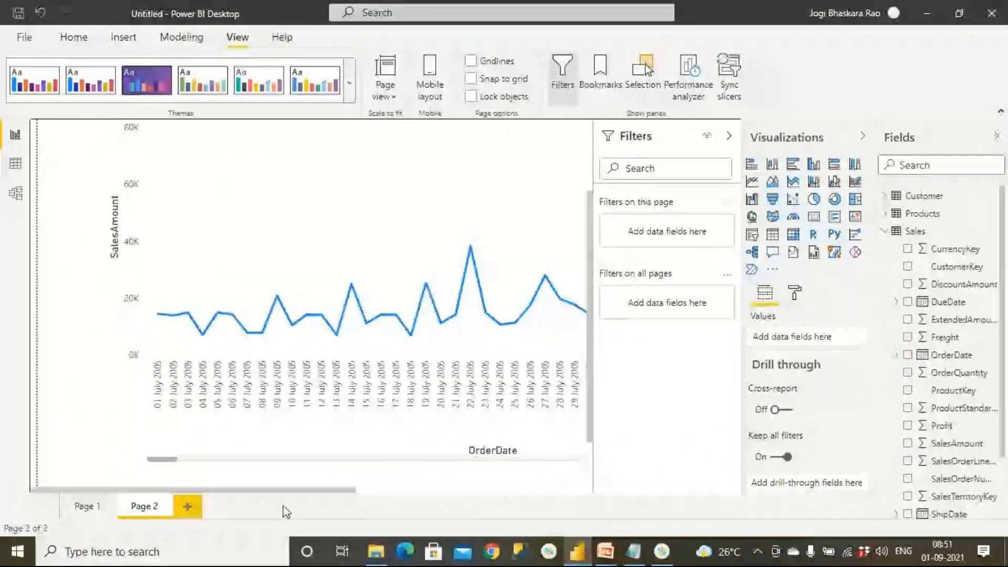
Apply basic filtering on OrderDate to the line chart, selecting the dates 01 July 2005 through 05 July 2005.
left_click(367, 243)
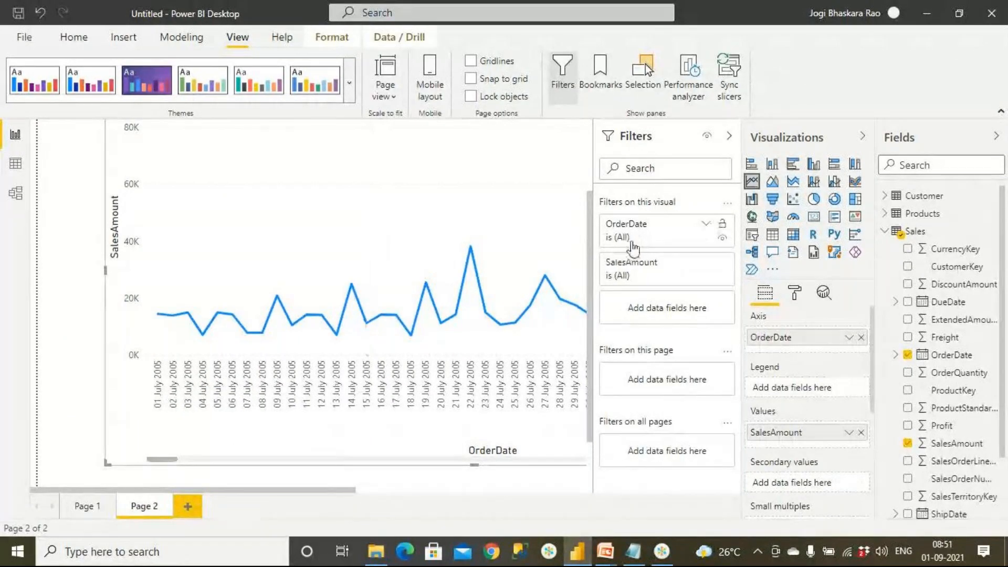
left_click(706, 226)
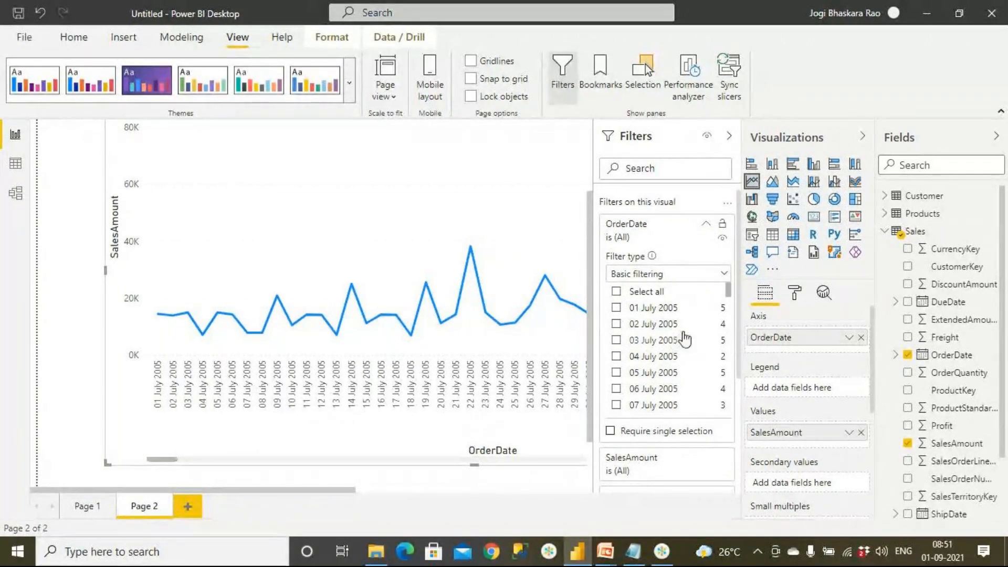
left_click(617, 308)
left_click(617, 324)
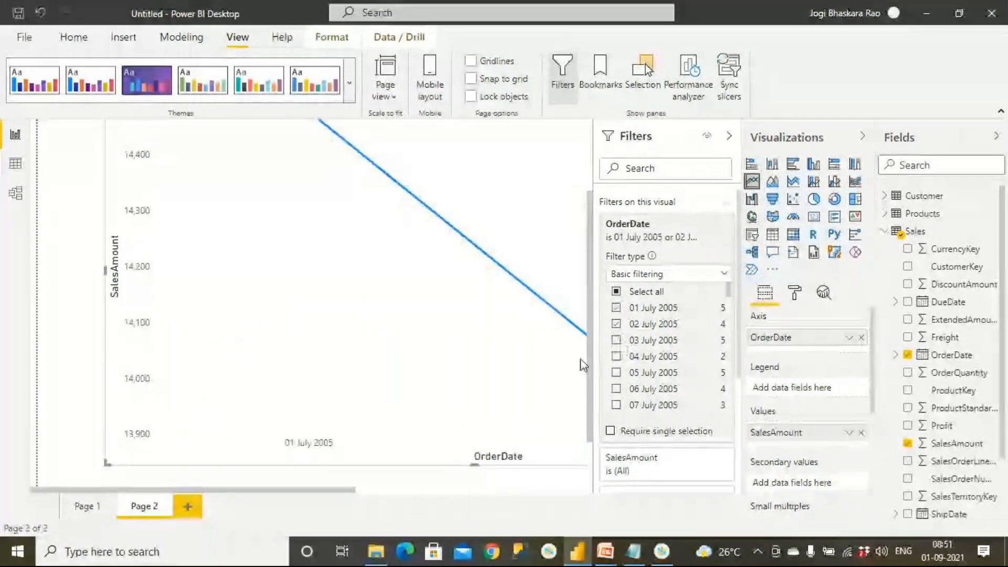
left_click(616, 340)
left_click(616, 357)
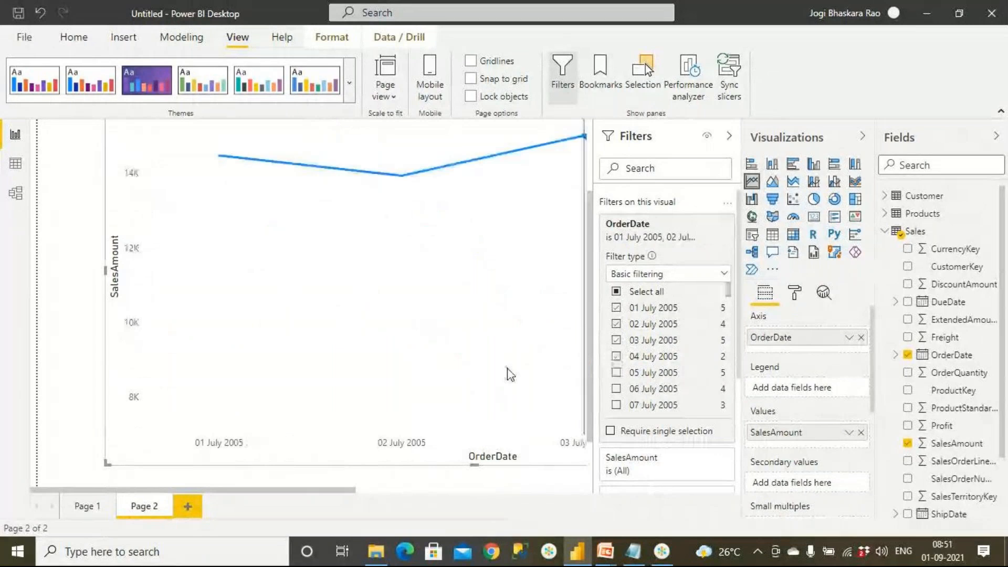
left_click(617, 372)
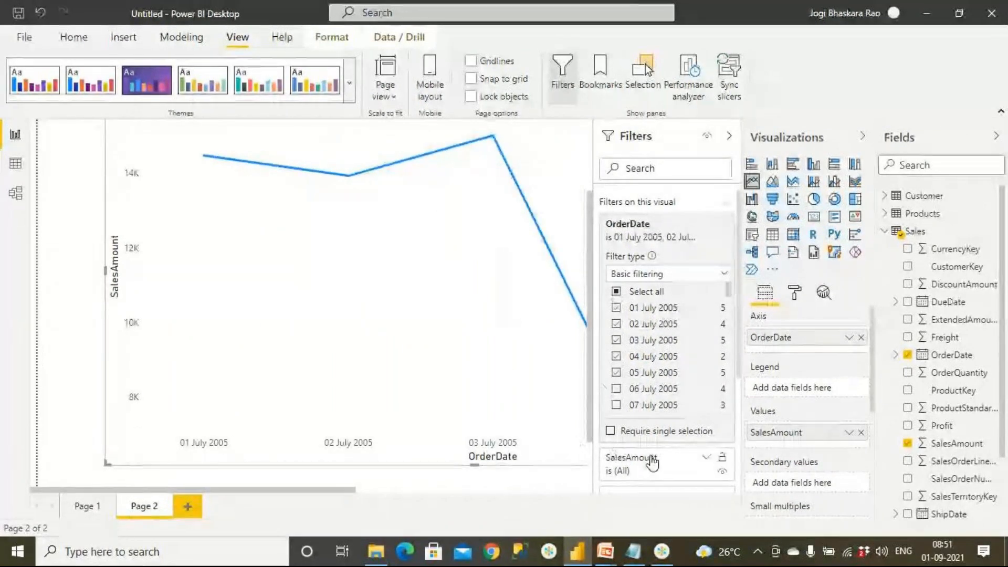
left_click(499, 483)
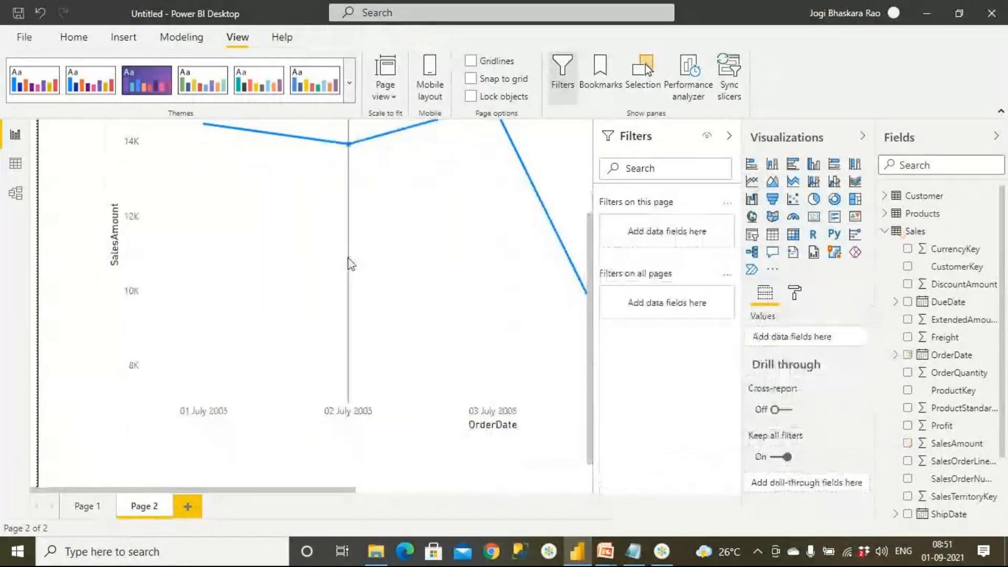
scroll(371, 336, "up", 3)
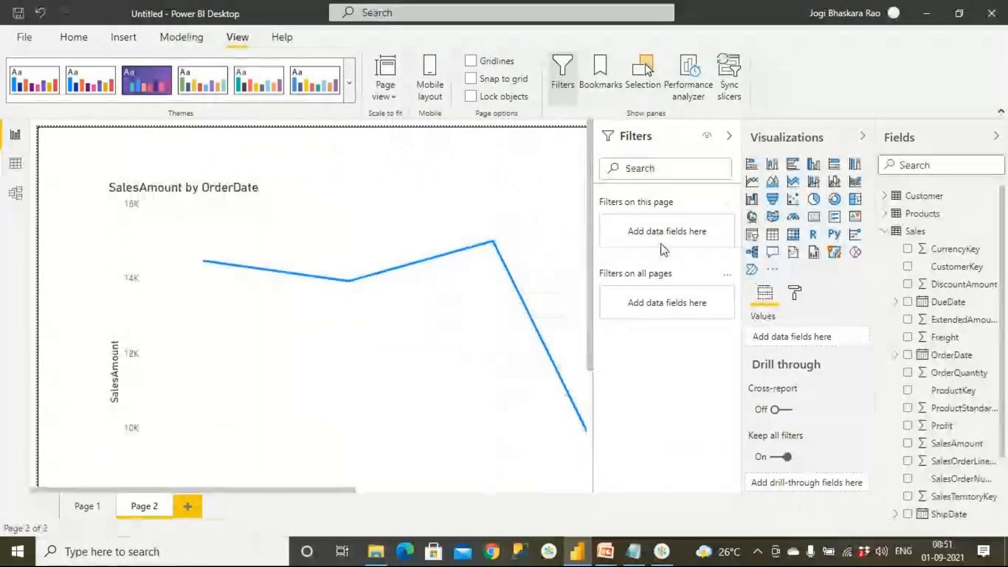
Clear the OrderDate filter on the line chart.
left_click(405, 321)
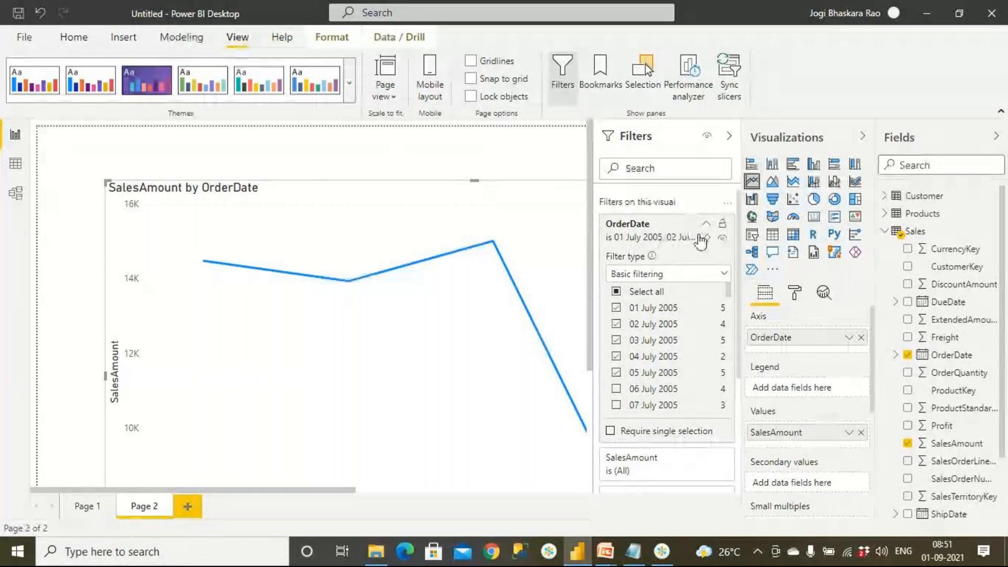
left_click(706, 227)
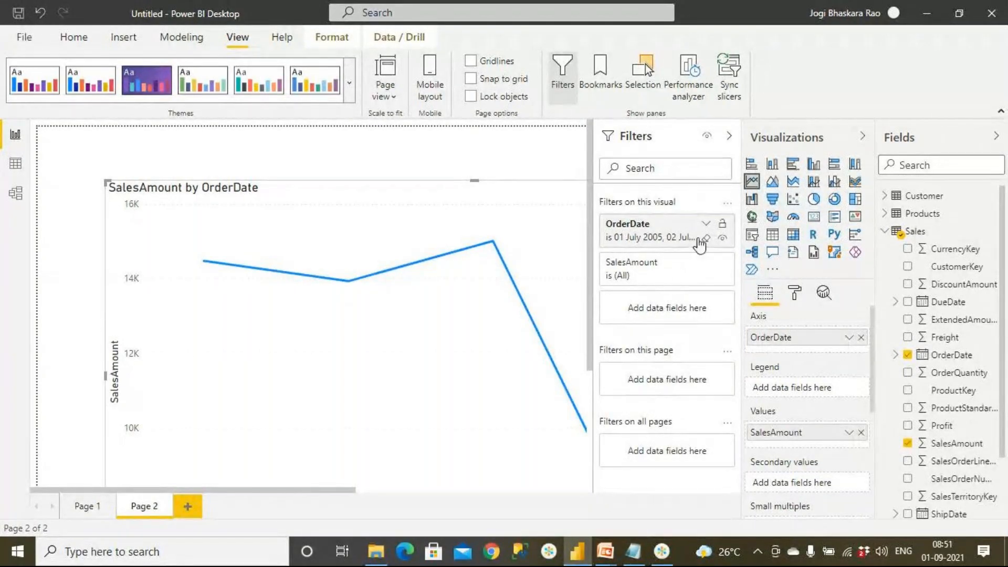
left_click(707, 238)
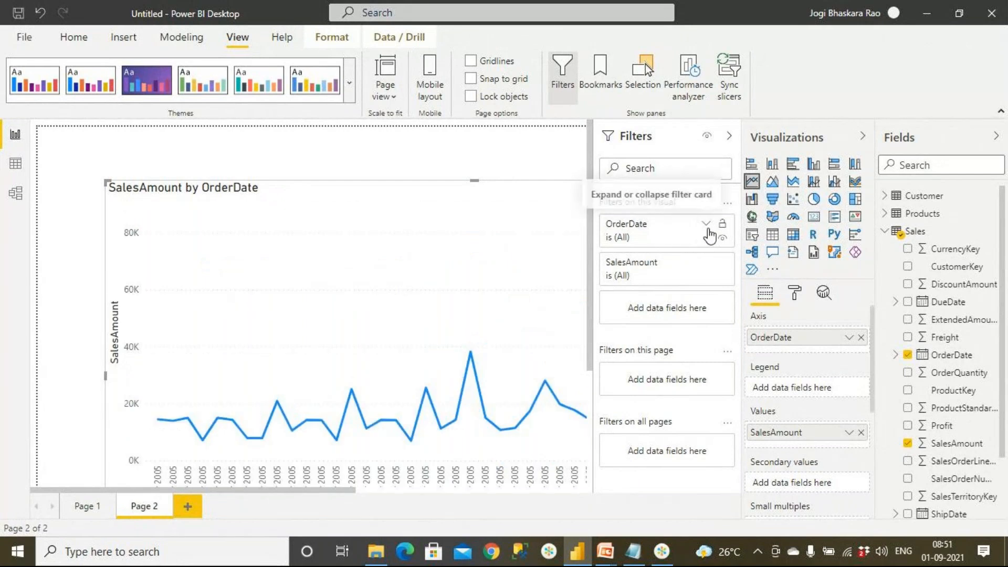
Switch the chart's OrderDate filter type to Advanced filtering with the condition "is".
left_click(707, 227)
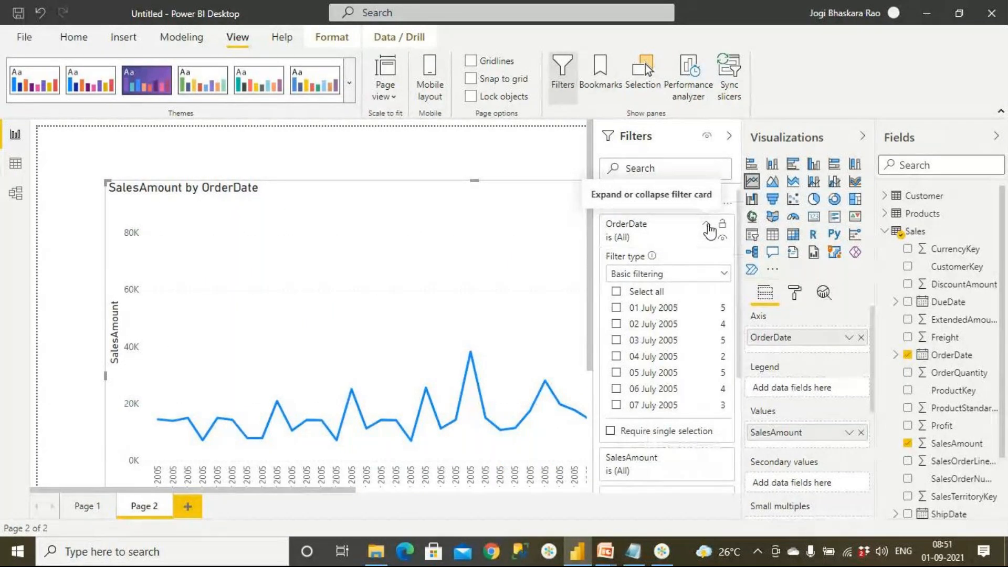
left_click(679, 275)
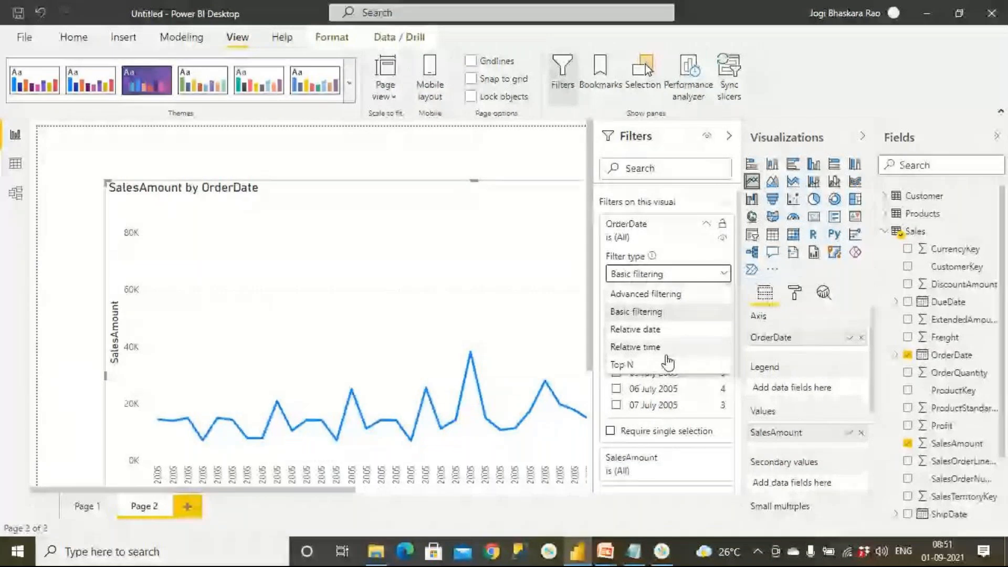
left_click(665, 294)
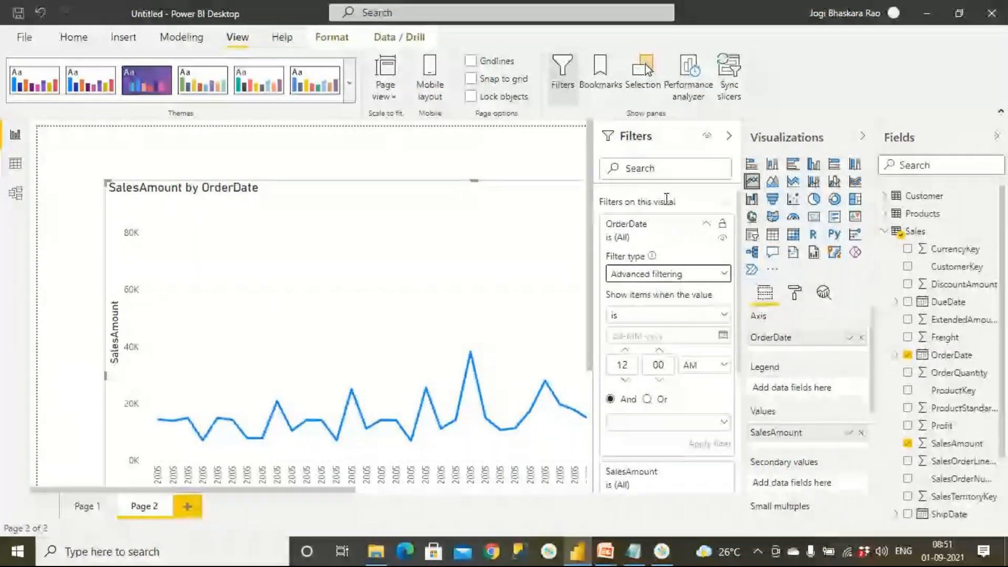
left_click(725, 316)
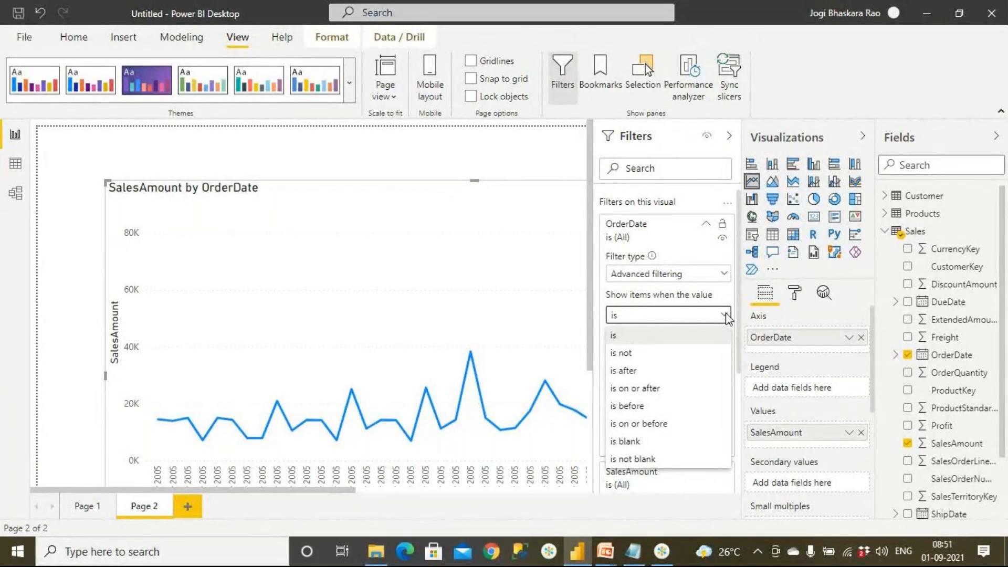
left_click(620, 342)
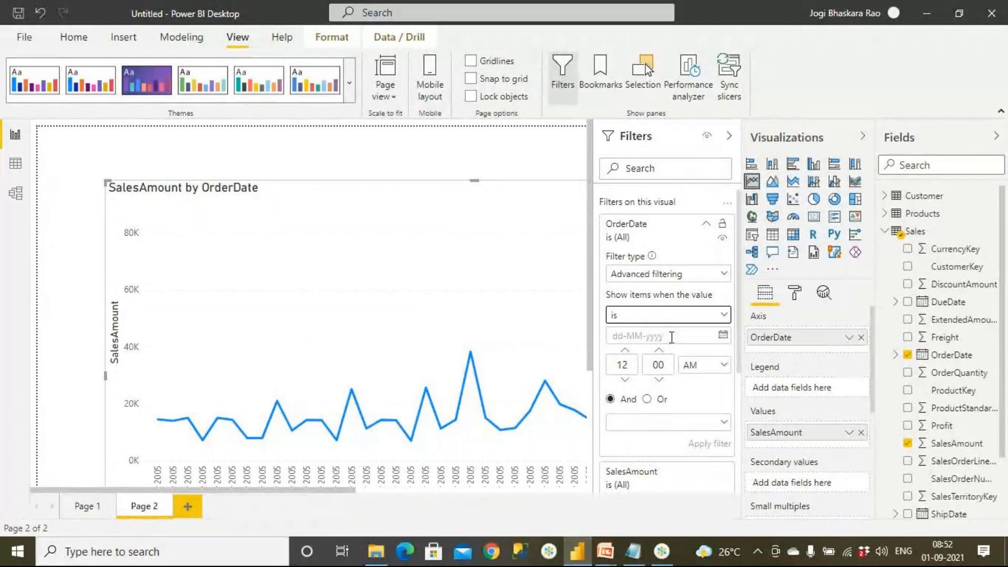
Choose 13-02-2007 as the date for the OrderDate filter condition and apply the filter.
left_click(723, 336)
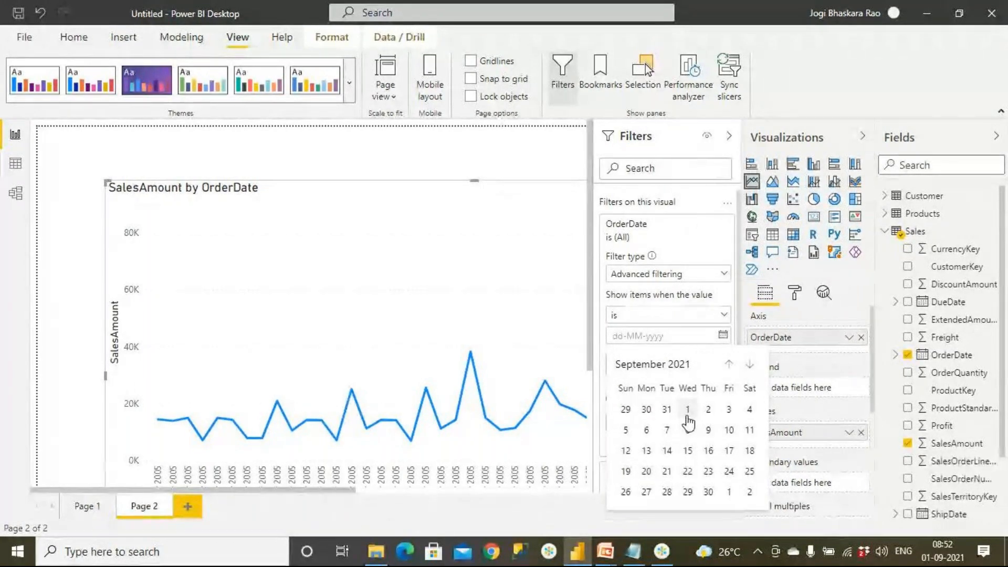
left_click(685, 364)
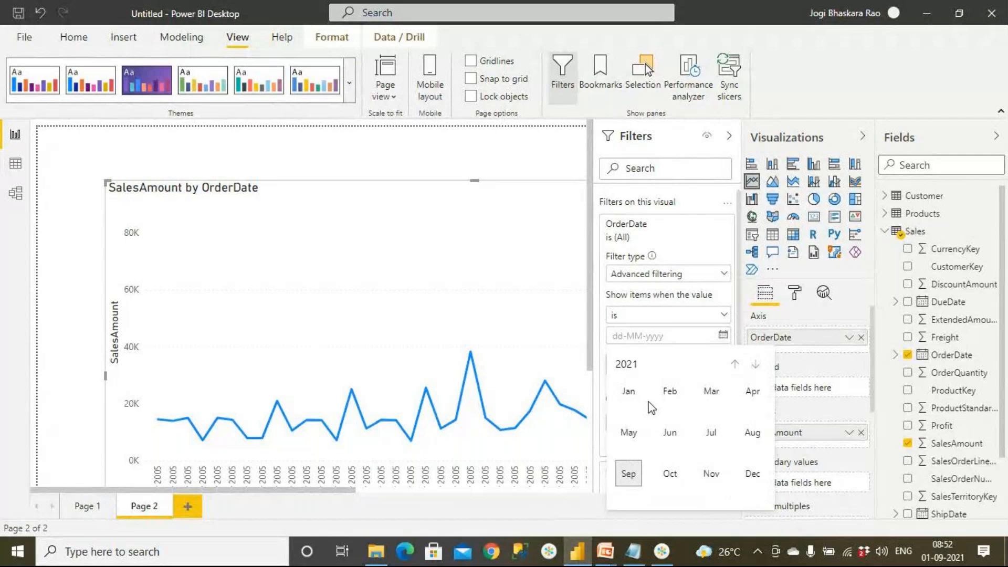
left_click(734, 367)
left_click(734, 366)
left_click(734, 366)
left_click(734, 367)
left_click(734, 367)
double_click(734, 367)
double_click(734, 367)
double_click(734, 366)
left_click(733, 367)
left_click(733, 367)
left_click(733, 367)
left_click(733, 367)
left_click(733, 367)
left_click(733, 367)
left_click(756, 365)
left_click(756, 365)
left_click(756, 365)
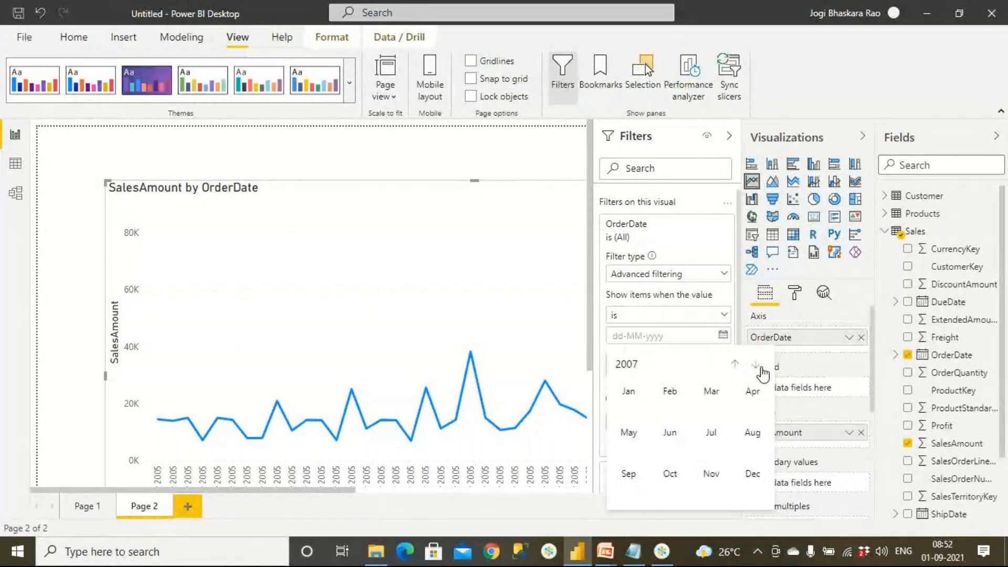
left_click(668, 395)
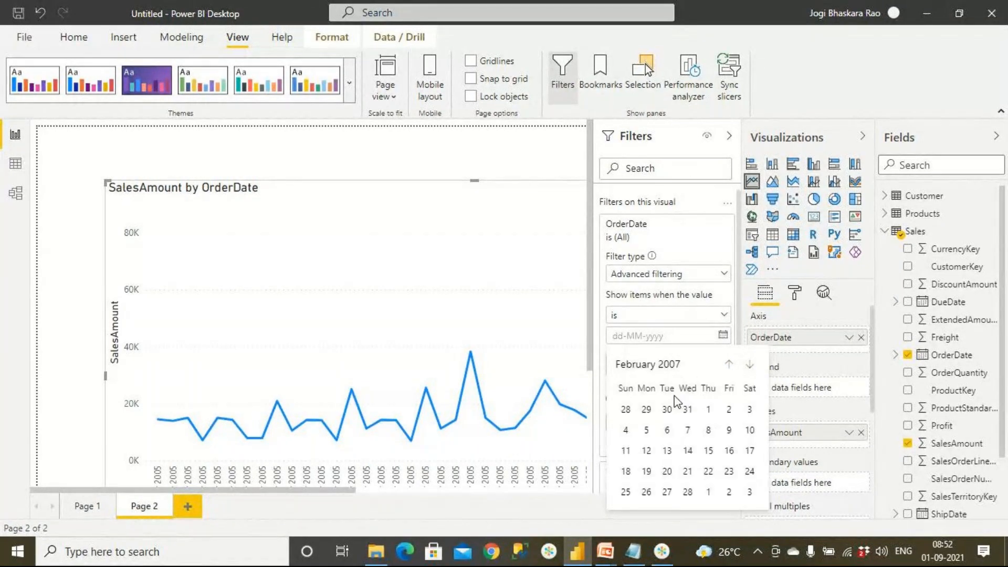
left_click(668, 450)
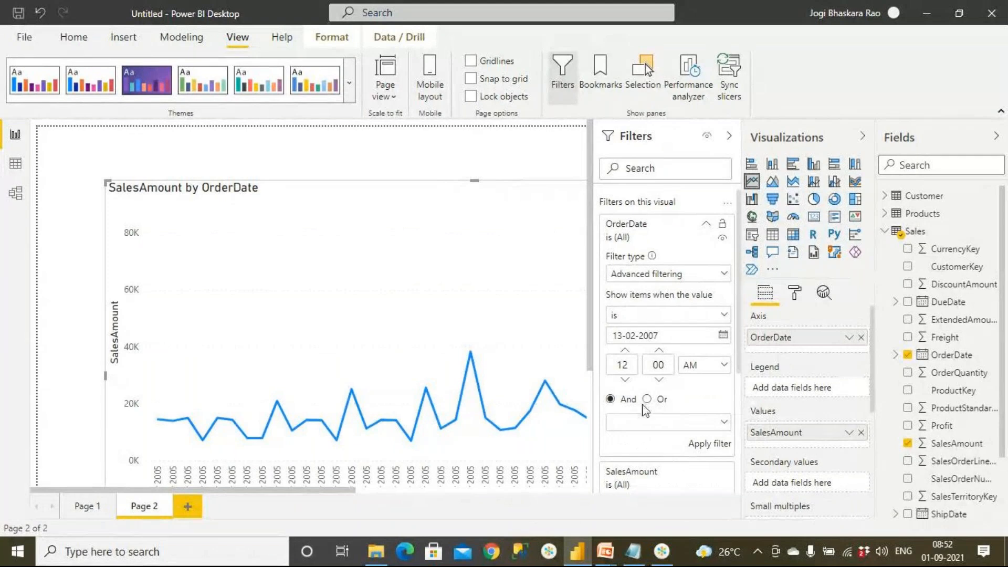
left_click(703, 445)
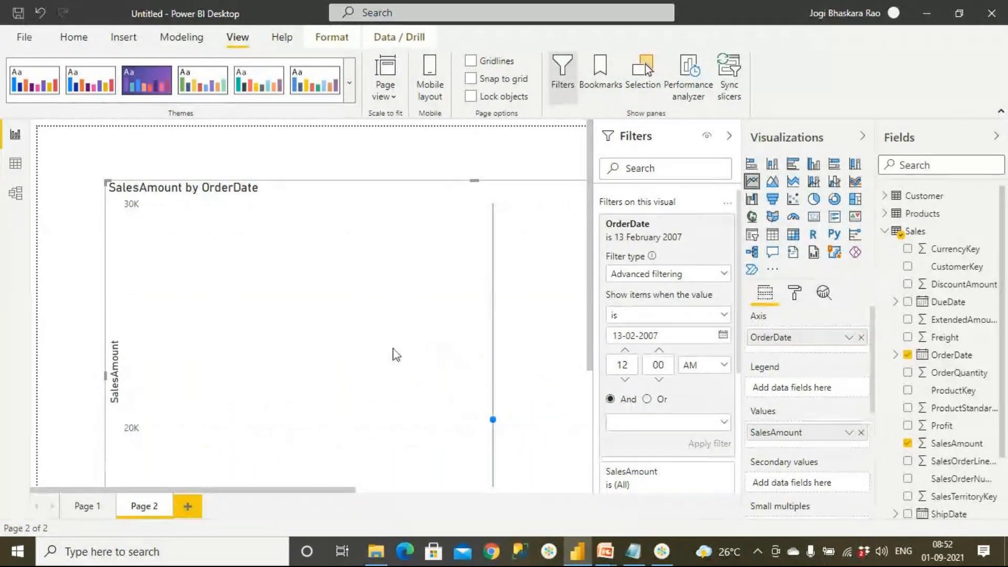
Change the line chart's OrderDate filter condition to "is after" 13-02-2007 and apply the filter.
scroll(358, 375, "down", 3)
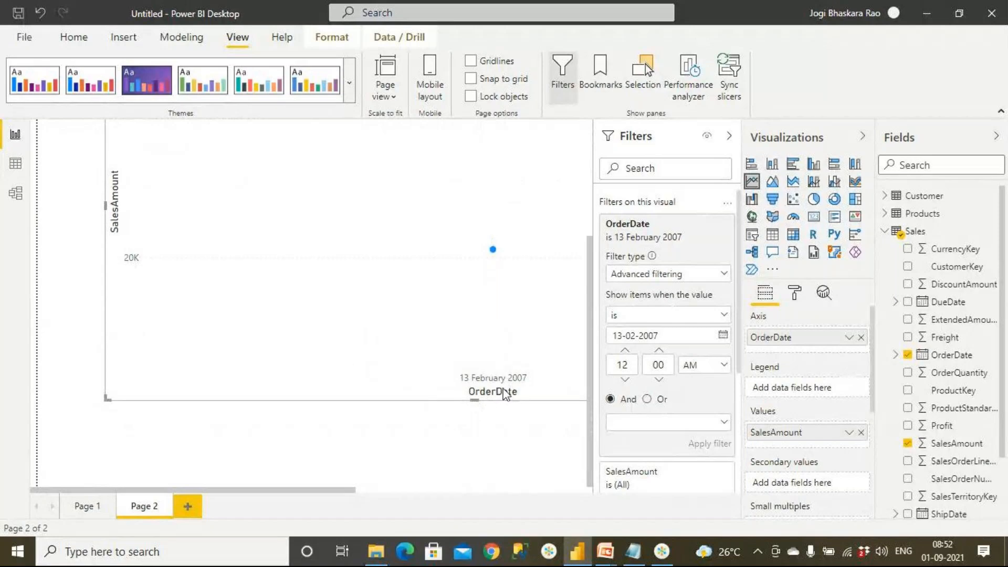
left_click(641, 317)
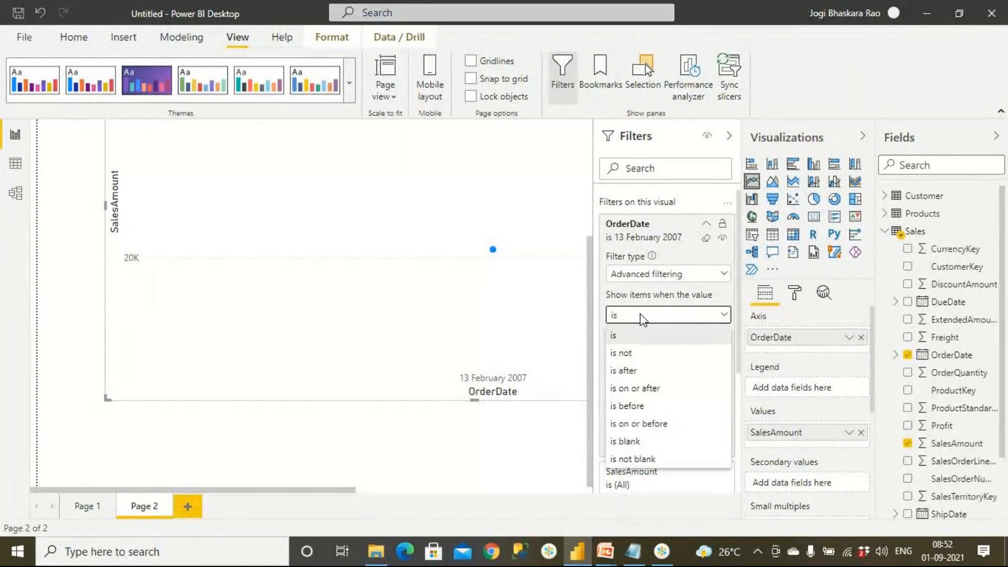
left_click(642, 371)
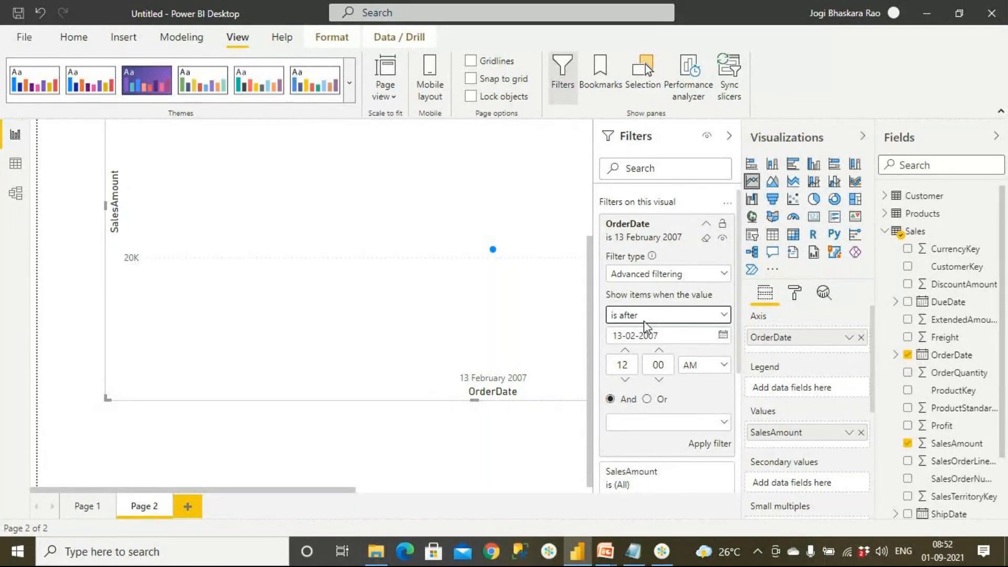
left_click(705, 448)
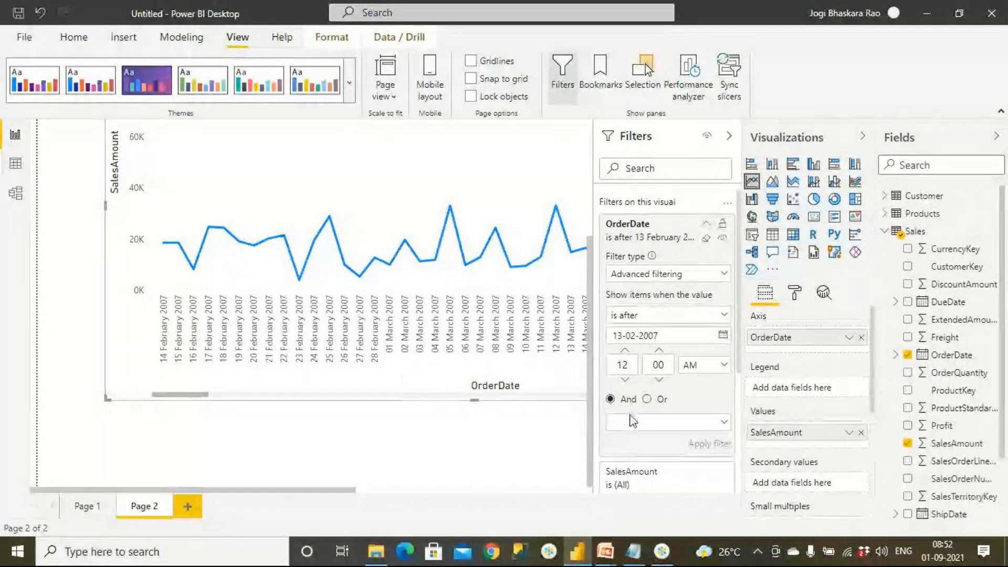
Add a second OrderDate condition joined with And, "is before" 31-12-2008, and apply the filter.
left_click(667, 423)
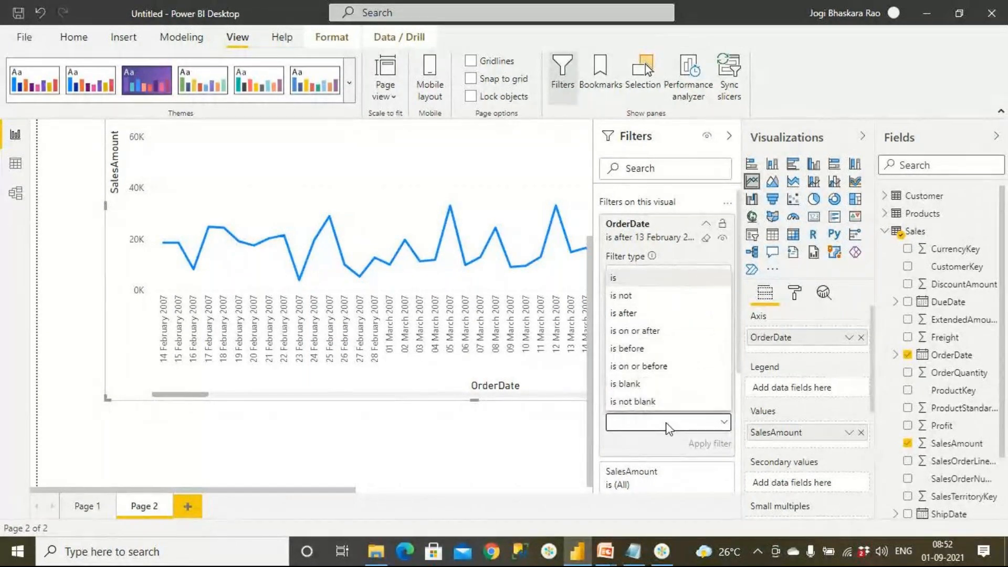
left_click(666, 349)
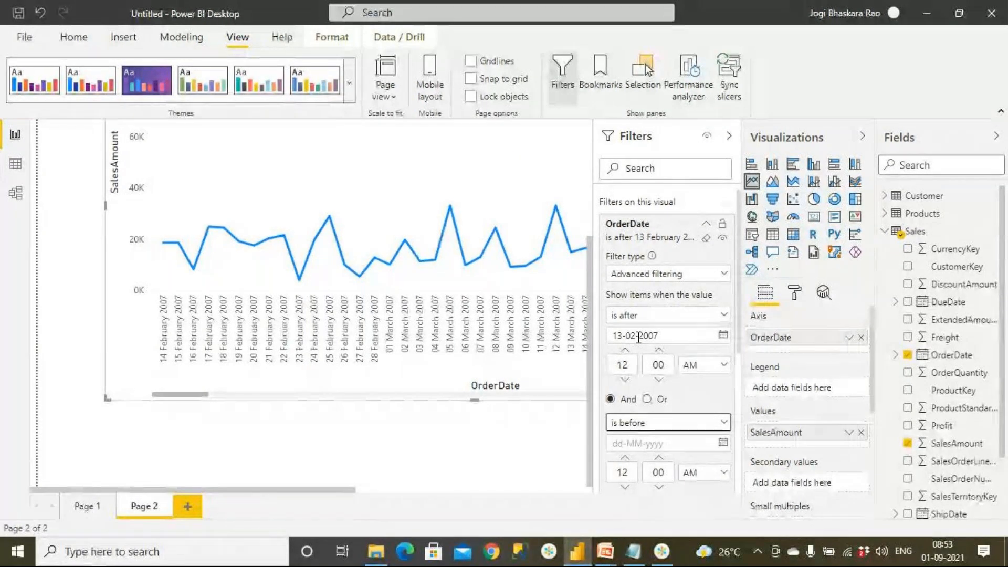
left_click(723, 443)
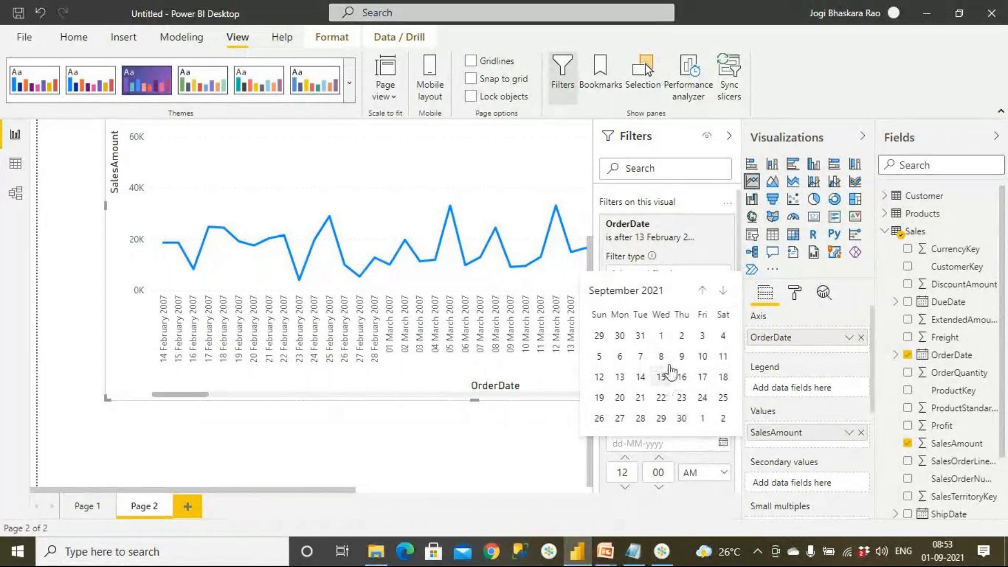
left_click(650, 294)
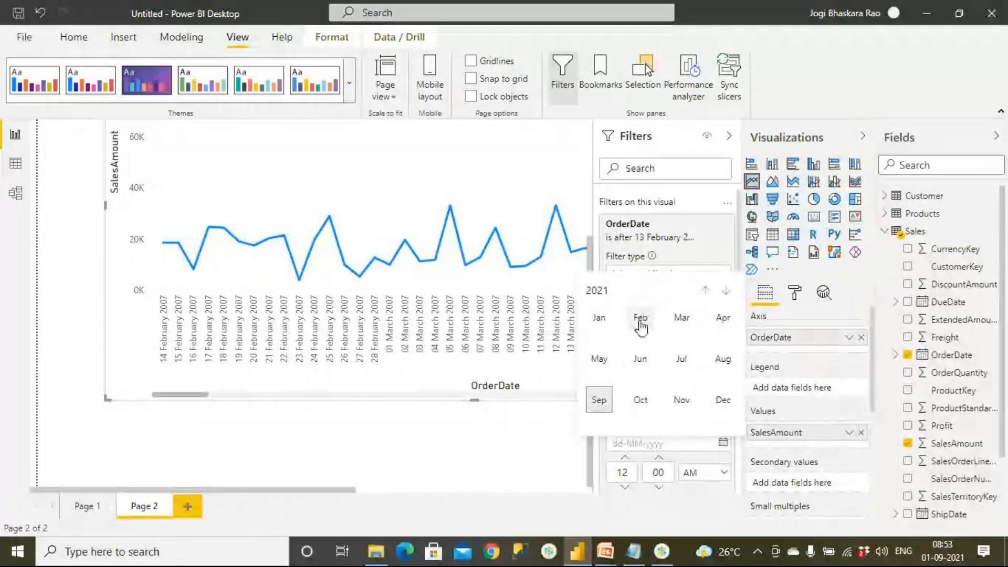
left_click(703, 292)
left_click(705, 292)
left_click(706, 294)
left_click(706, 294)
left_click(706, 294)
left_click(706, 294)
left_click(706, 294)
left_click(706, 294)
left_click(706, 294)
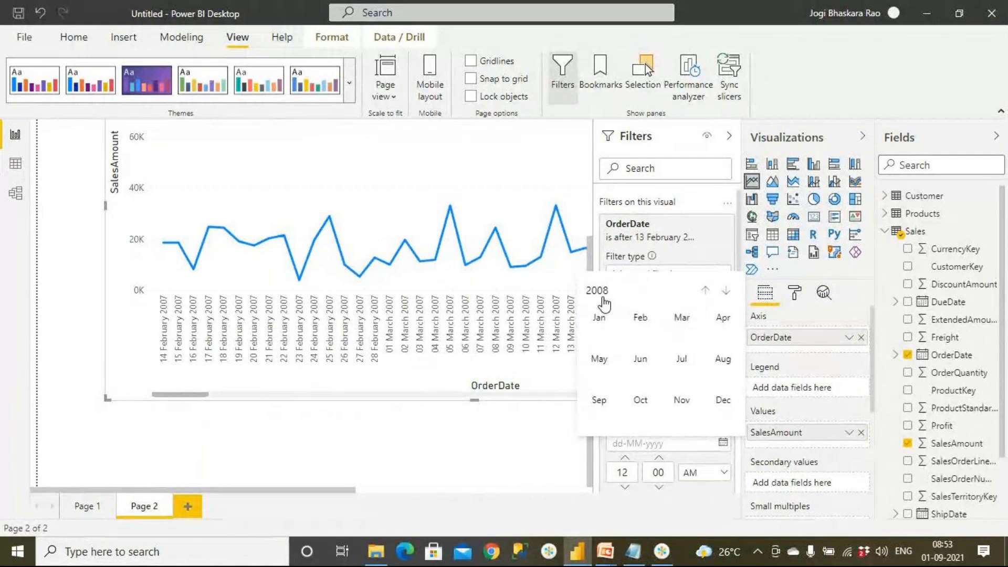
left_click(723, 400)
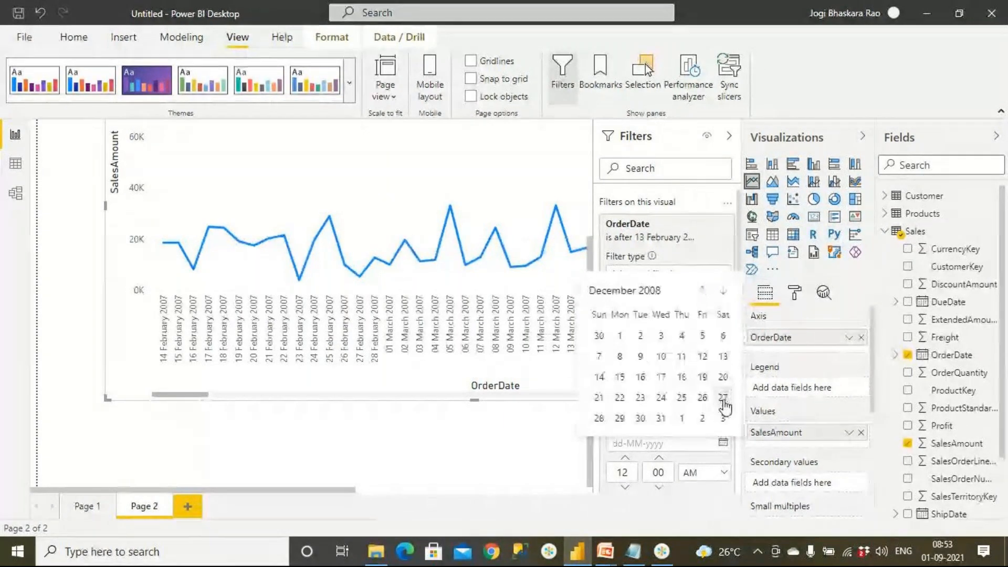
left_click(661, 418)
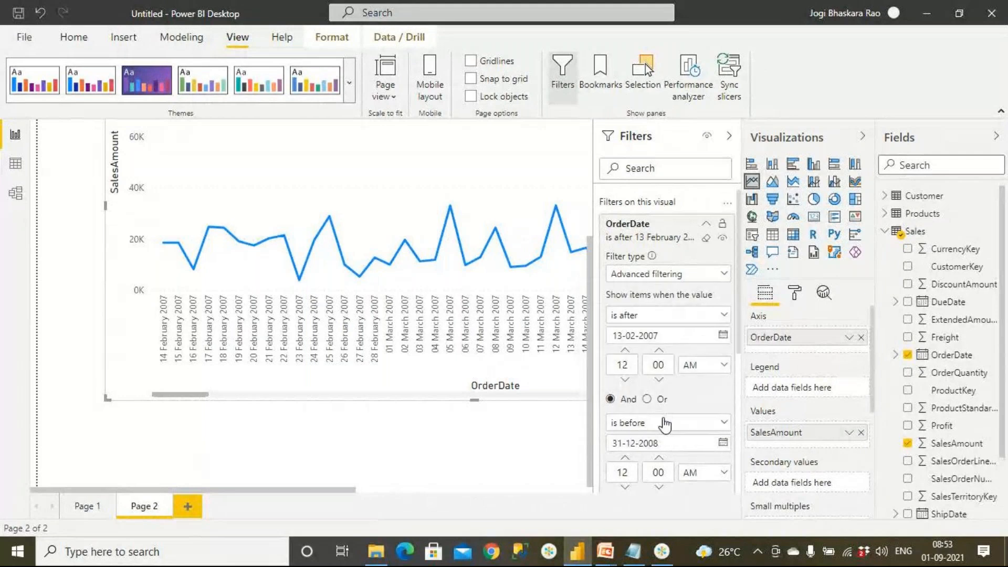
scroll(704, 336, "down", 5)
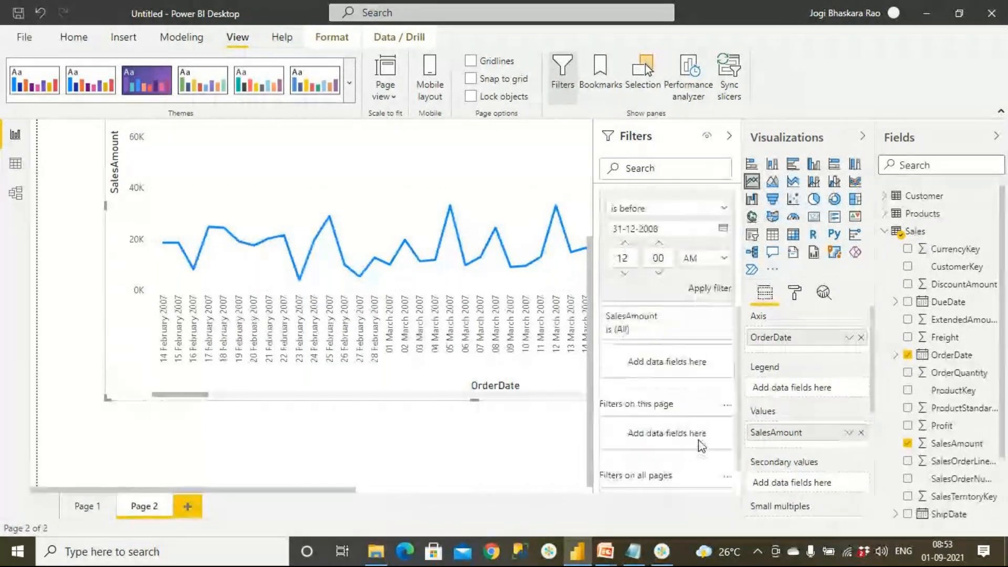
left_click(704, 282)
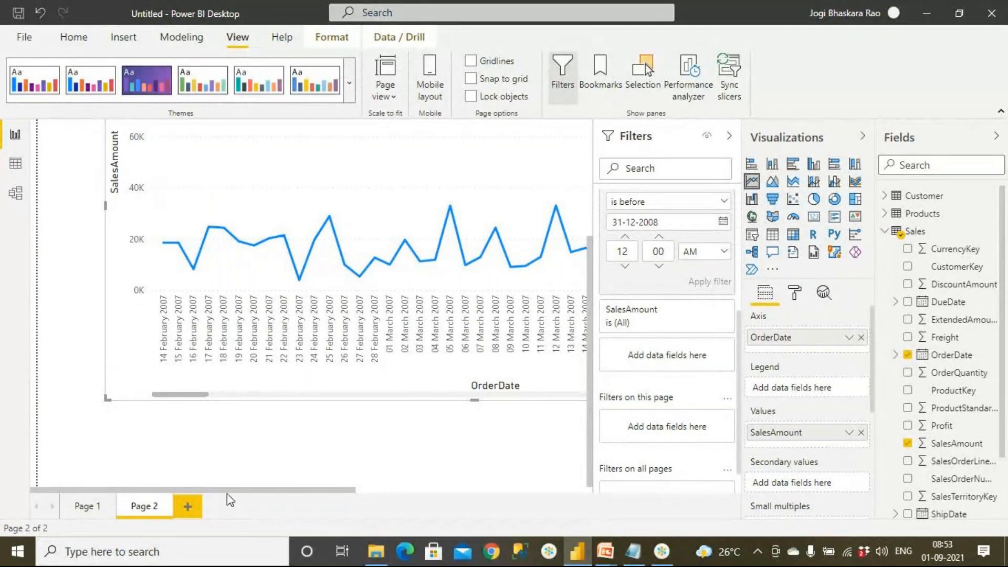
Set the line chart's OrderDate filter to "is blank" And "is" 31-12-2008 and apply it.
left_click(262, 455)
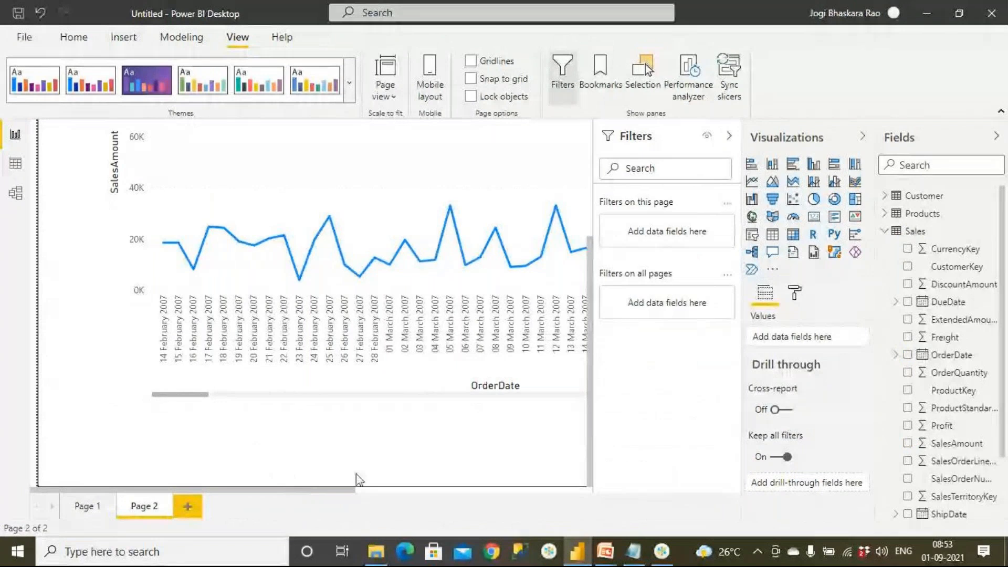
left_click_drag(331, 491, 581, 495)
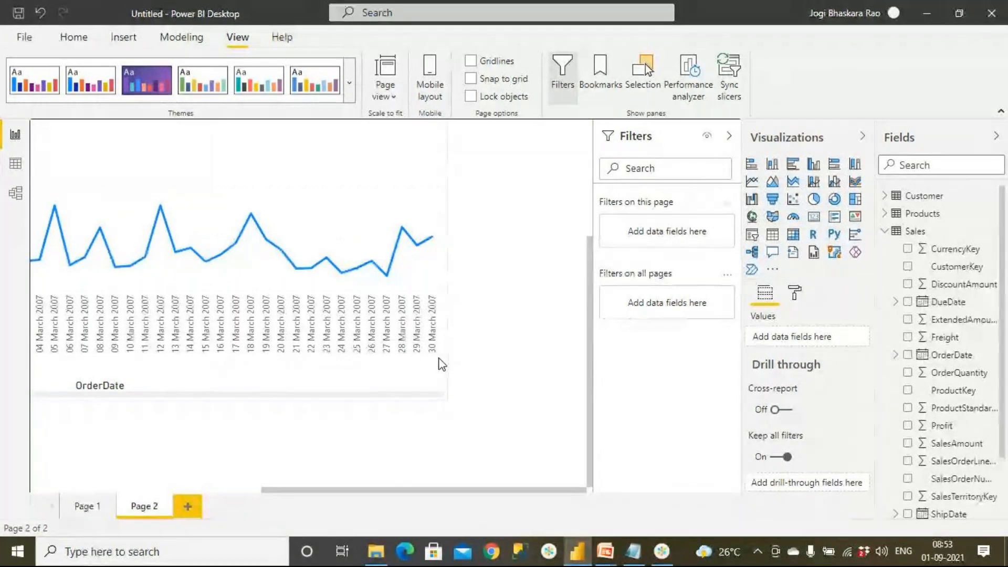
left_click(388, 378)
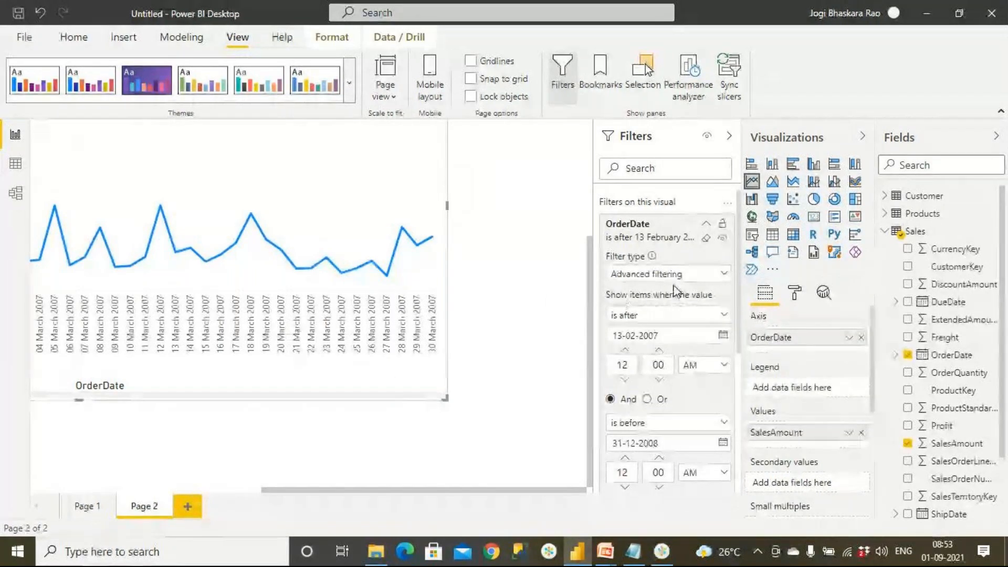
left_click(659, 315)
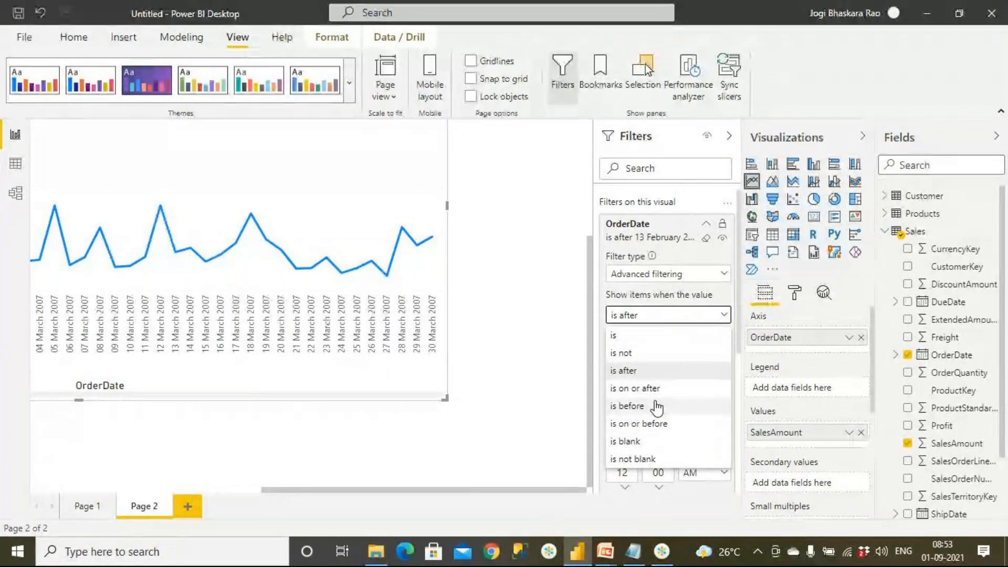
left_click(654, 445)
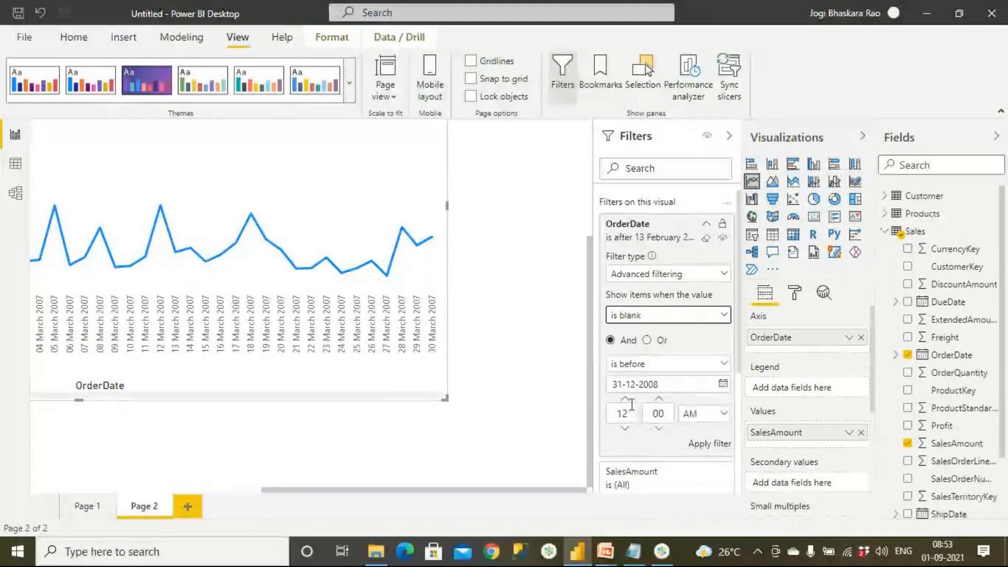
left_click(663, 365)
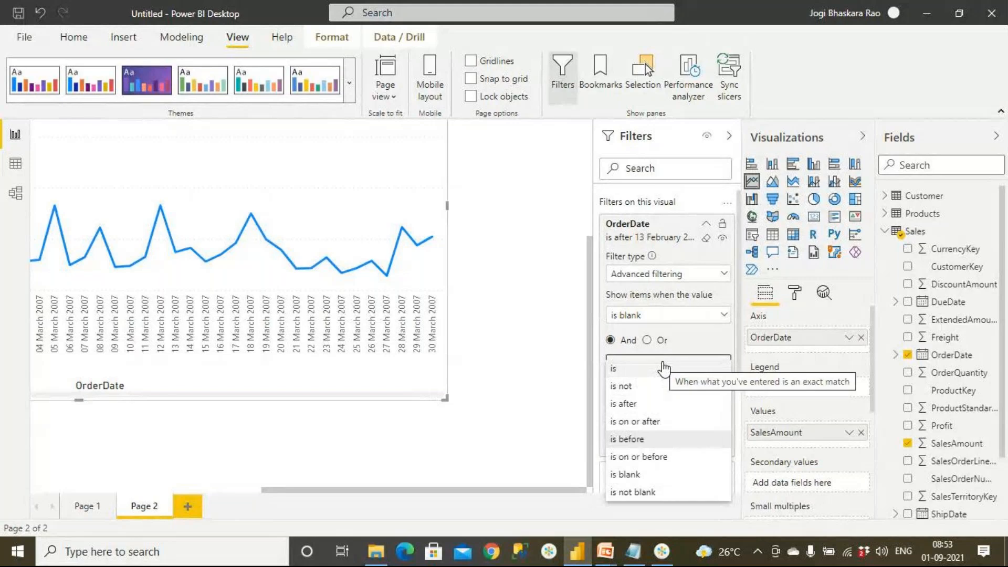
left_click(664, 369)
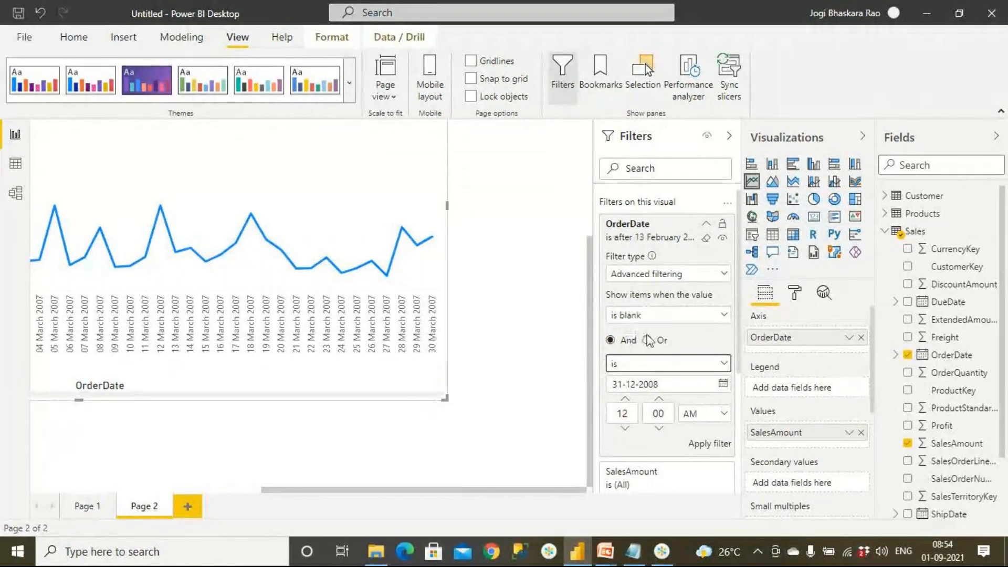
left_click(710, 444)
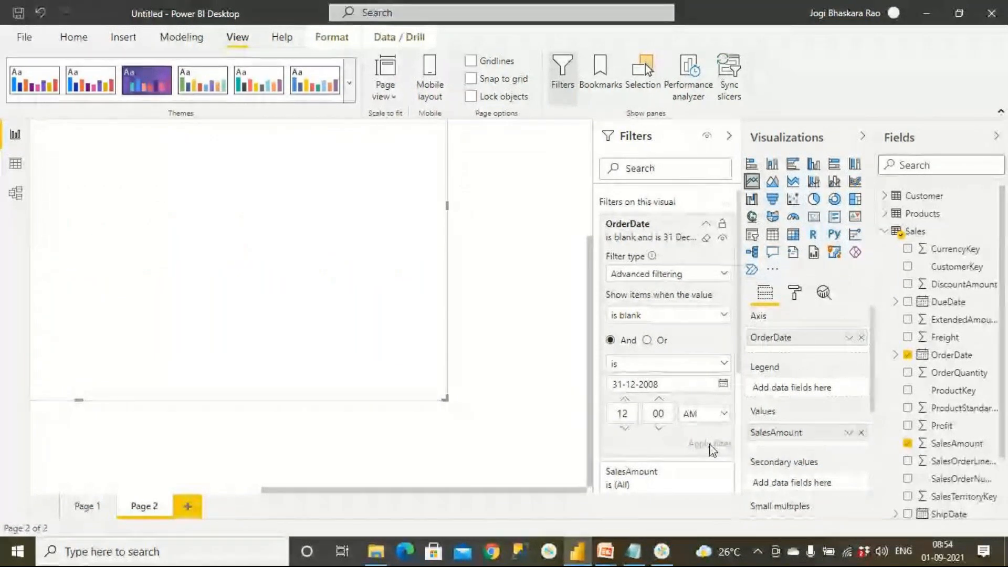
Clear the advanced OrderDate filter on the line chart and deselect the chart.
mouse_move(650, 324)
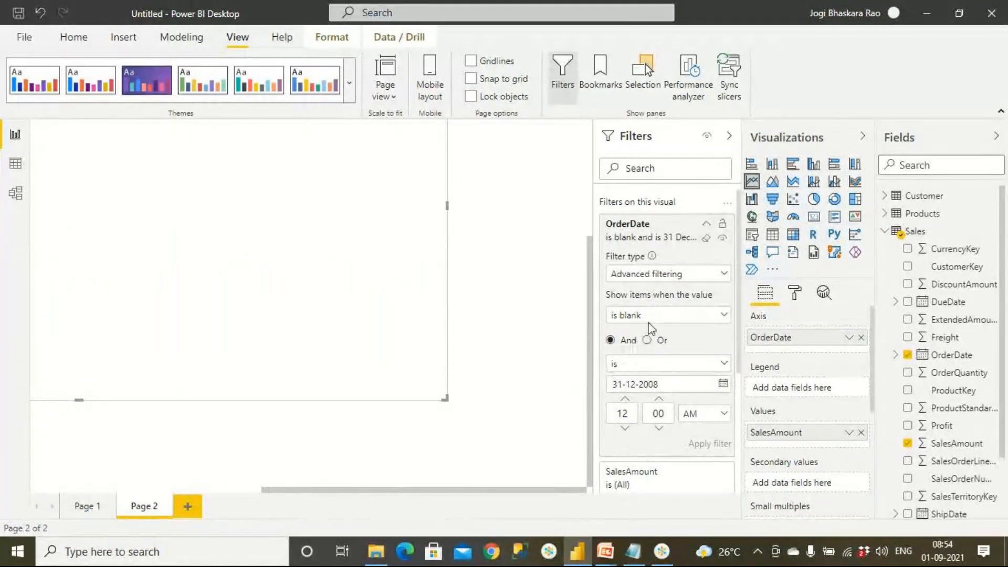
left_click(709, 239)
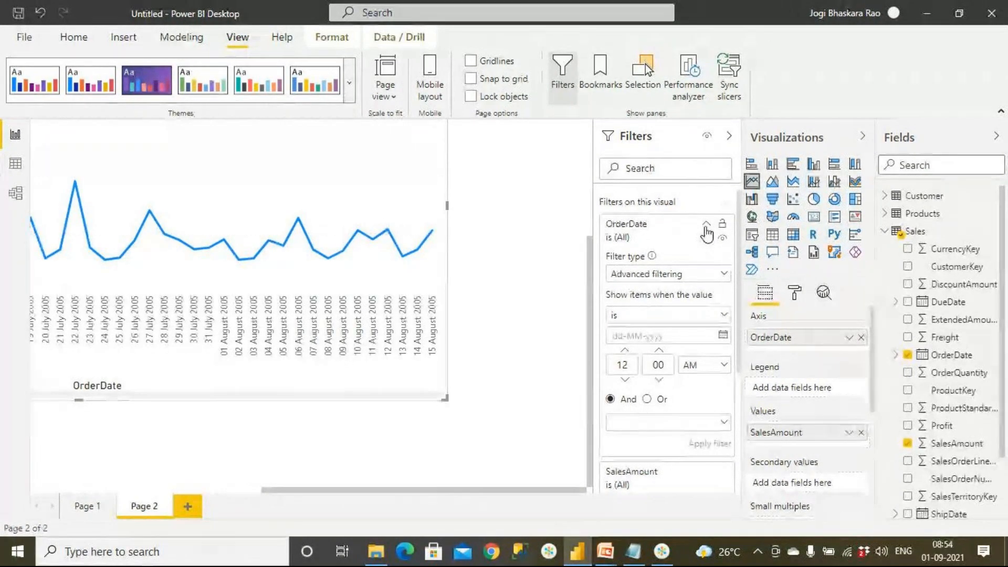
left_click(203, 488)
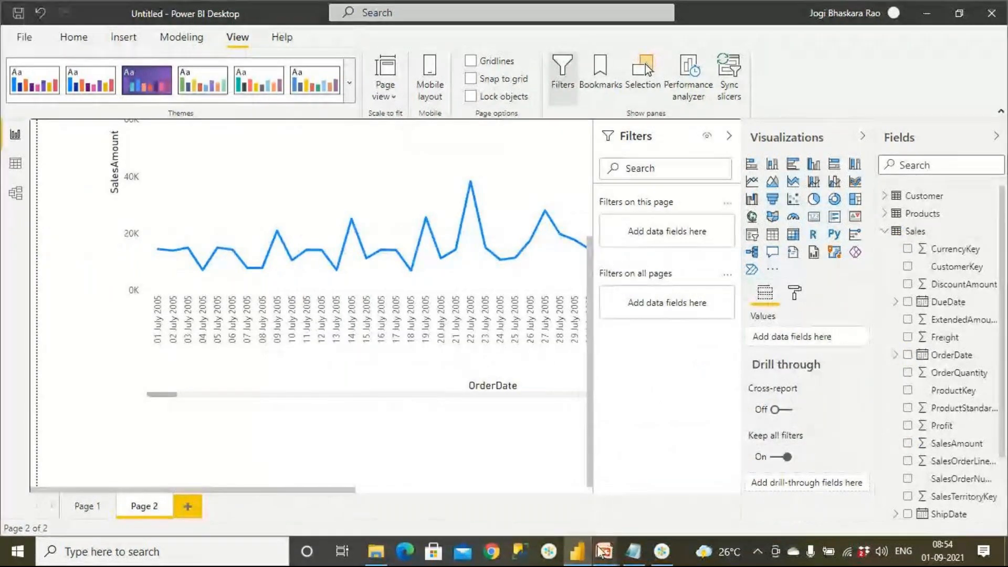
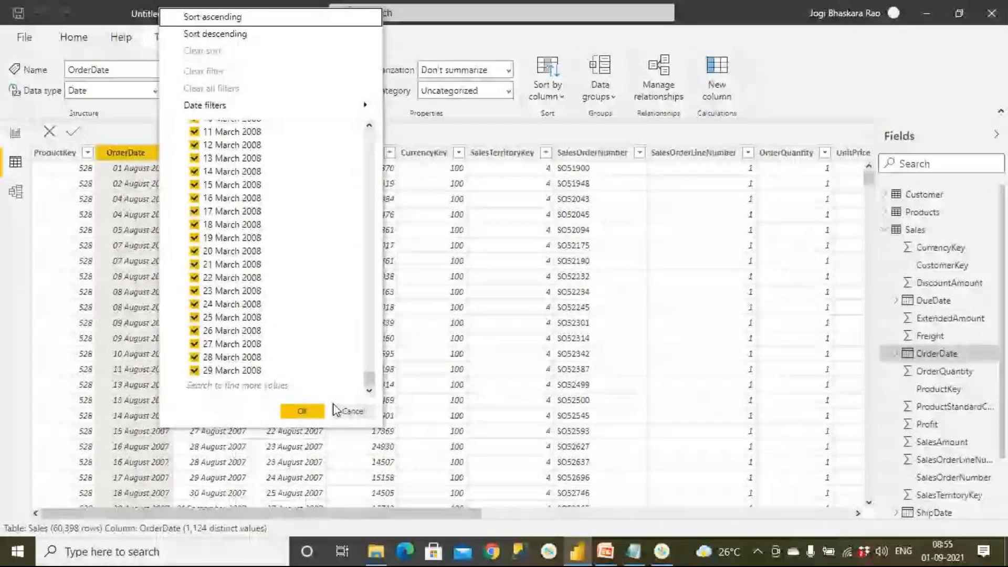
Close the OrderDate value list without changes, return to the Page 2 report and select the line chart.
key("Escape")
left_click(15, 134)
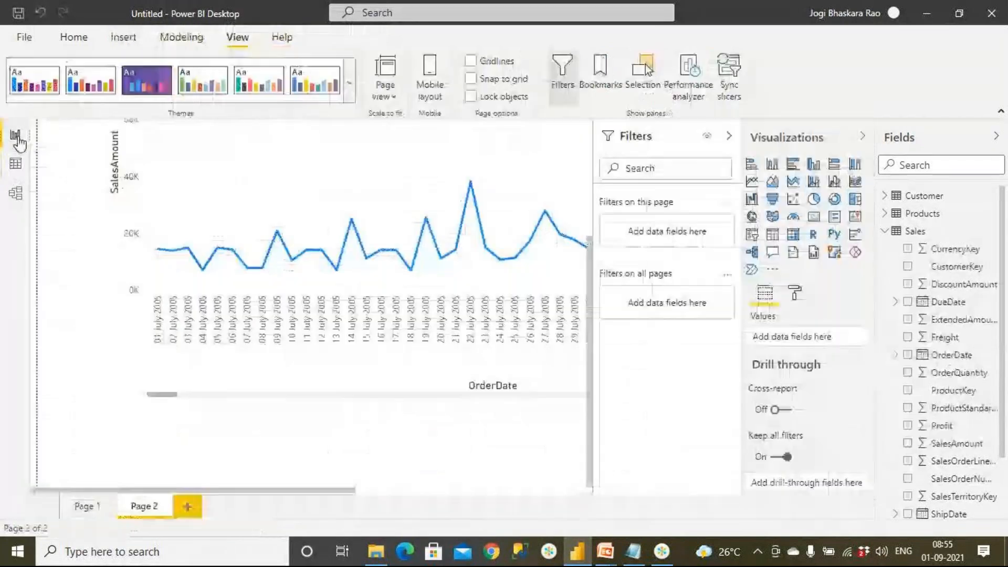
left_click_drag(266, 491, 399, 490)
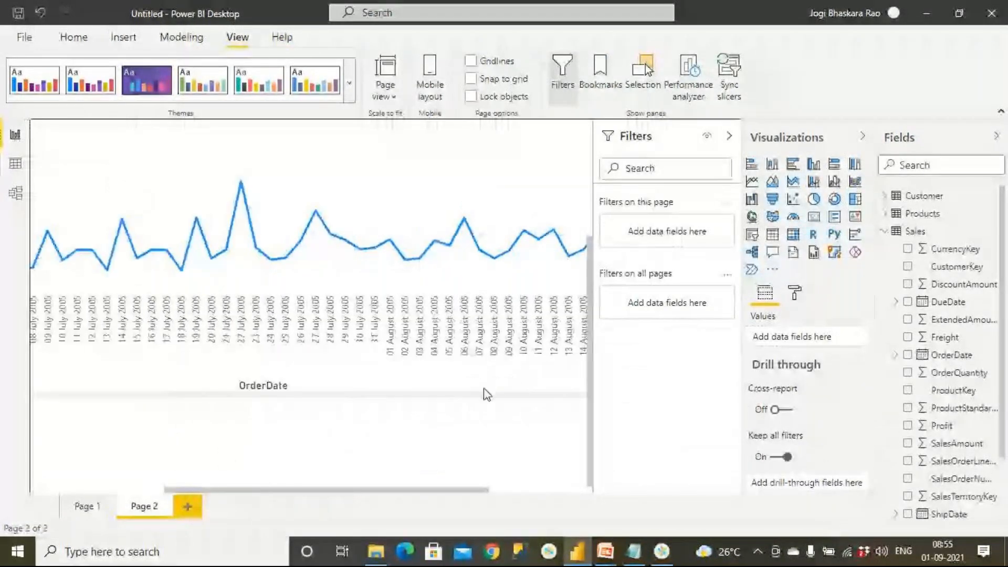
left_click(471, 285)
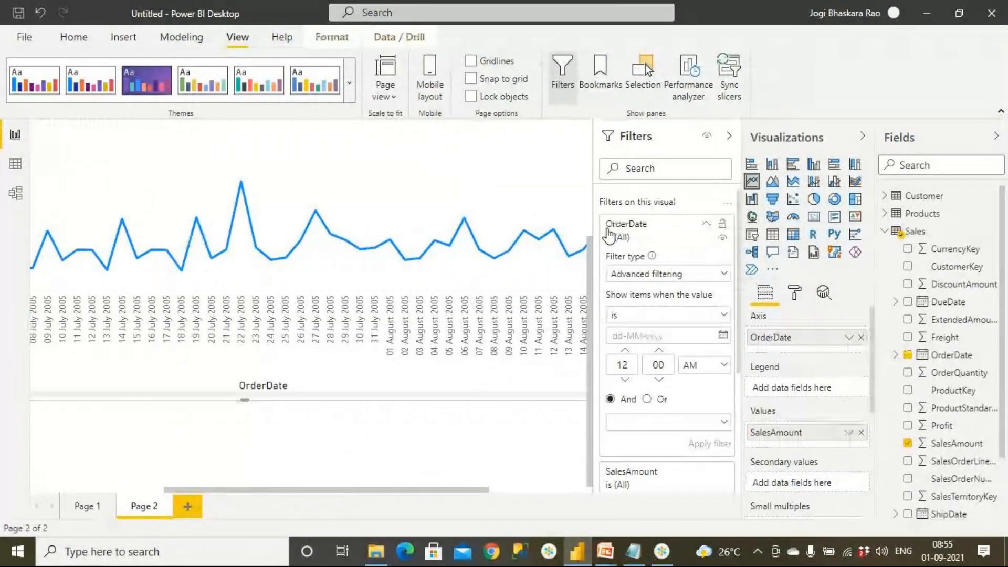
Apply a Top N filter to the line chart's OrderDate, showing the top 5 by SalesAmount.
left_click(666, 274)
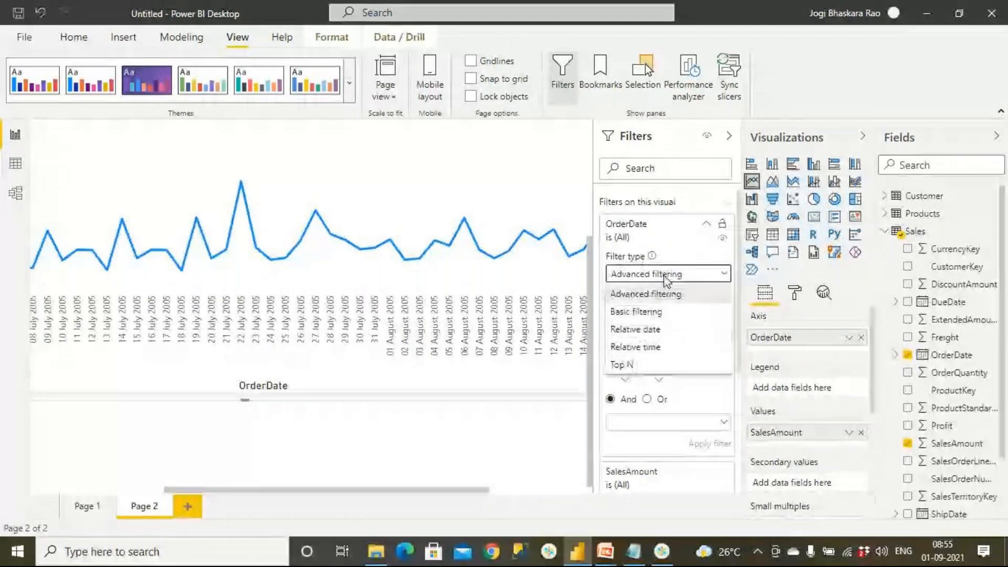
left_click(649, 364)
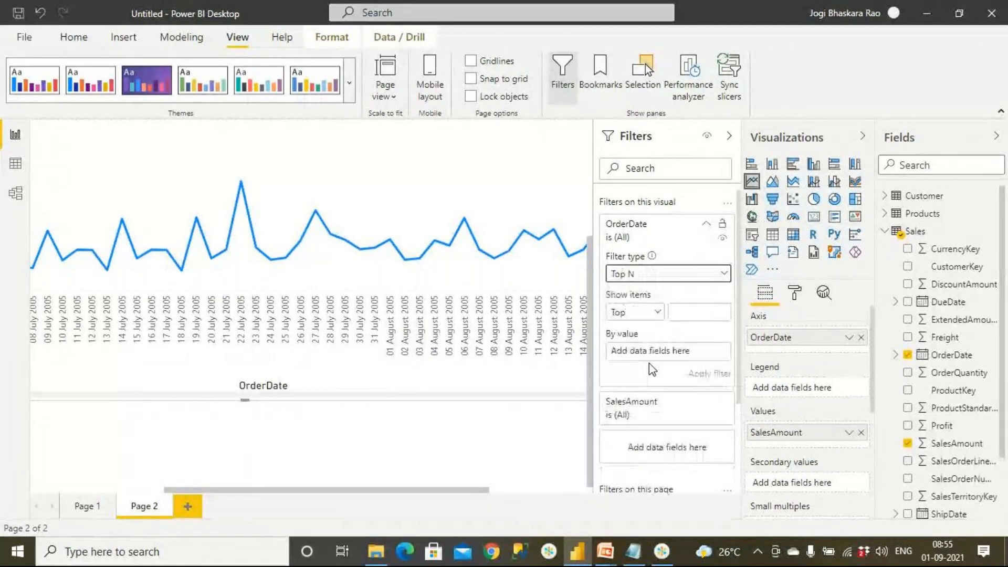
left_click(690, 312)
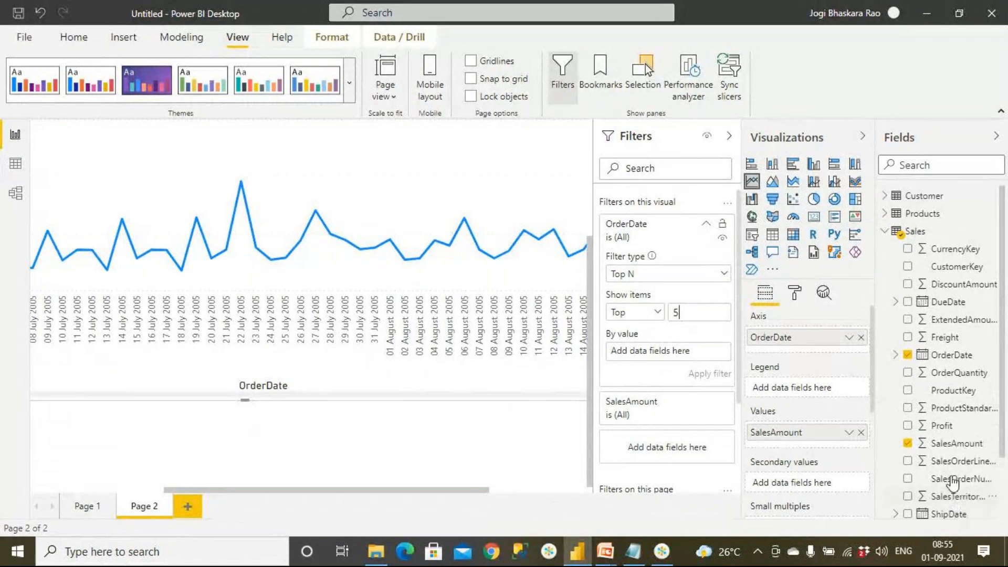
scroll(951, 379, "down", 1)
scroll(953, 384, "down", 3)
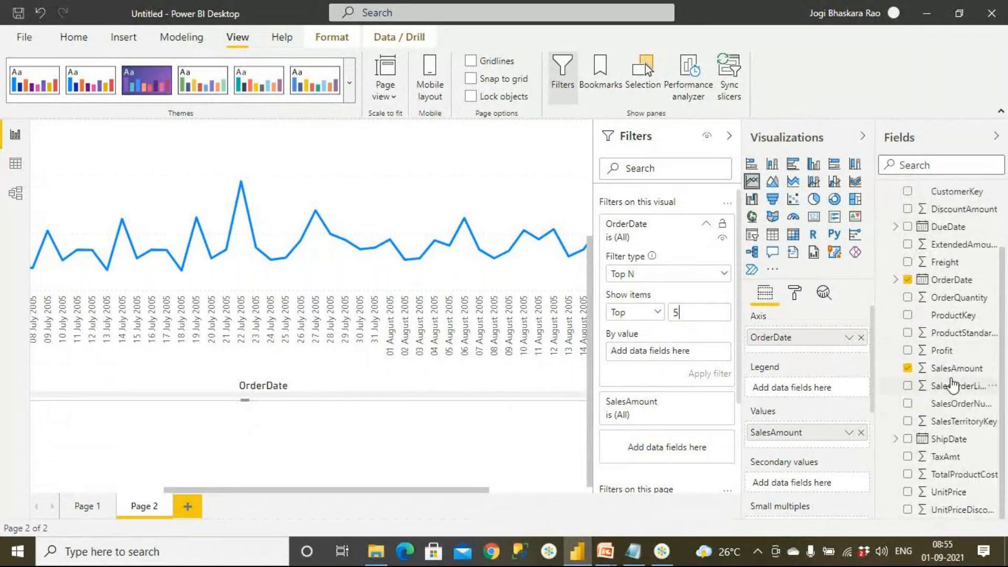
left_click_drag(947, 368, 688, 351)
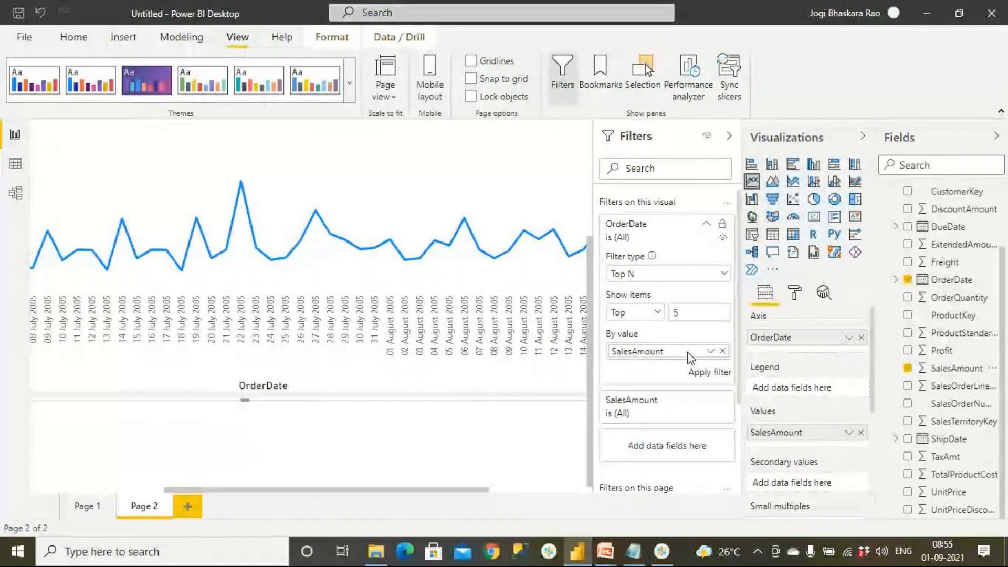
left_click(707, 374)
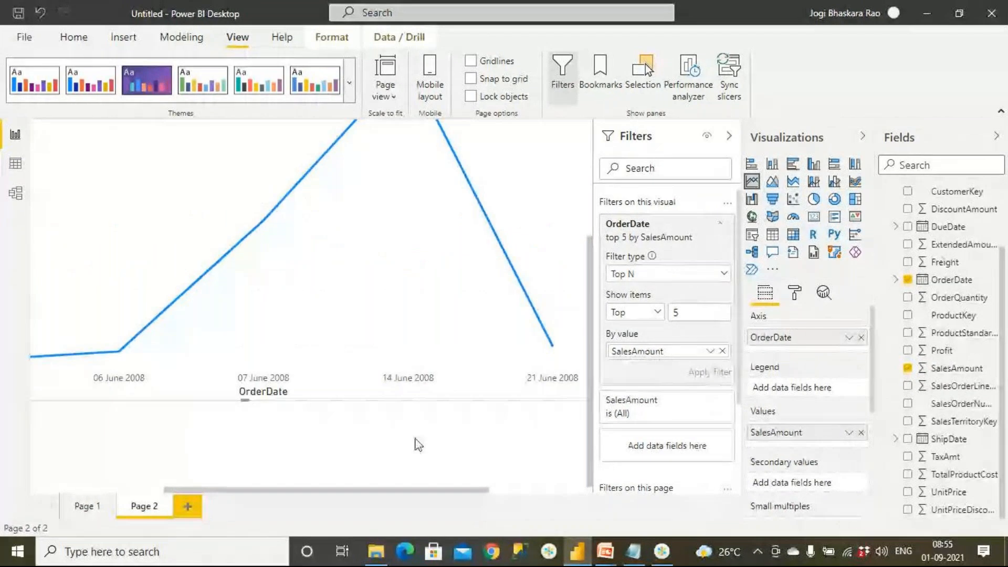
Hide the filter settings and examine the filtered line chart's dates and sales values along its full width.
left_click_drag(304, 491, 173, 487)
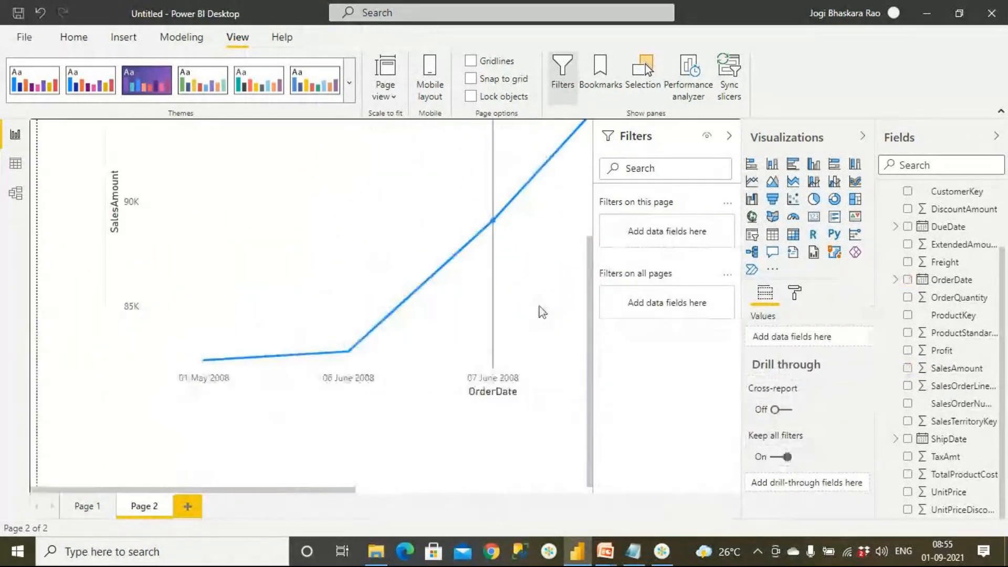
left_click_drag(589, 266, 604, 158)
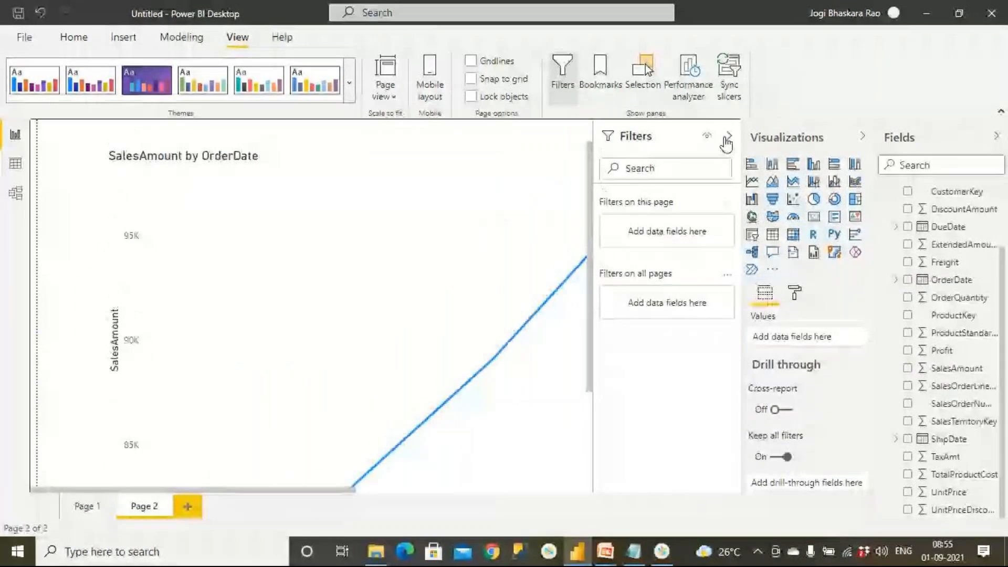
left_click(729, 136)
left_click_drag(270, 491, 371, 455)
scroll(373, 443, "down", 1)
scroll(373, 443, "down", 3)
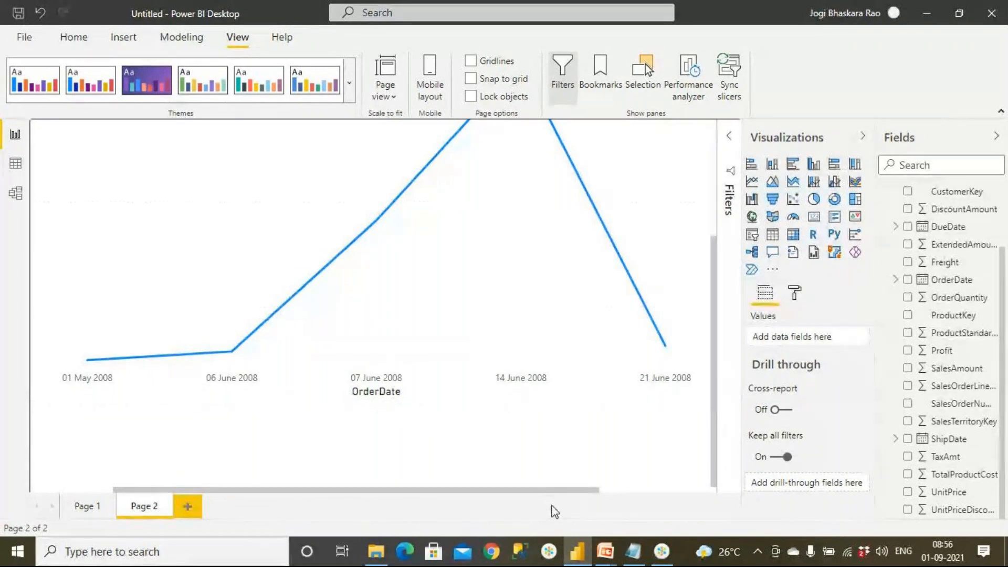
left_click_drag(569, 497, 652, 492)
left_click_drag(715, 281, 717, 158)
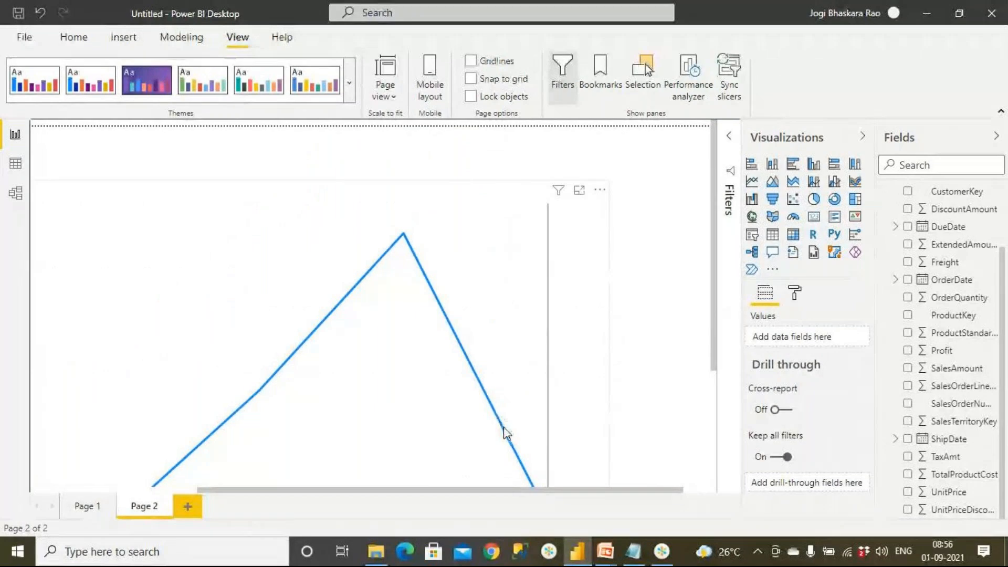
Sort the line chart by SalesAmount and check the resulting order of the dates.
left_click(601, 192)
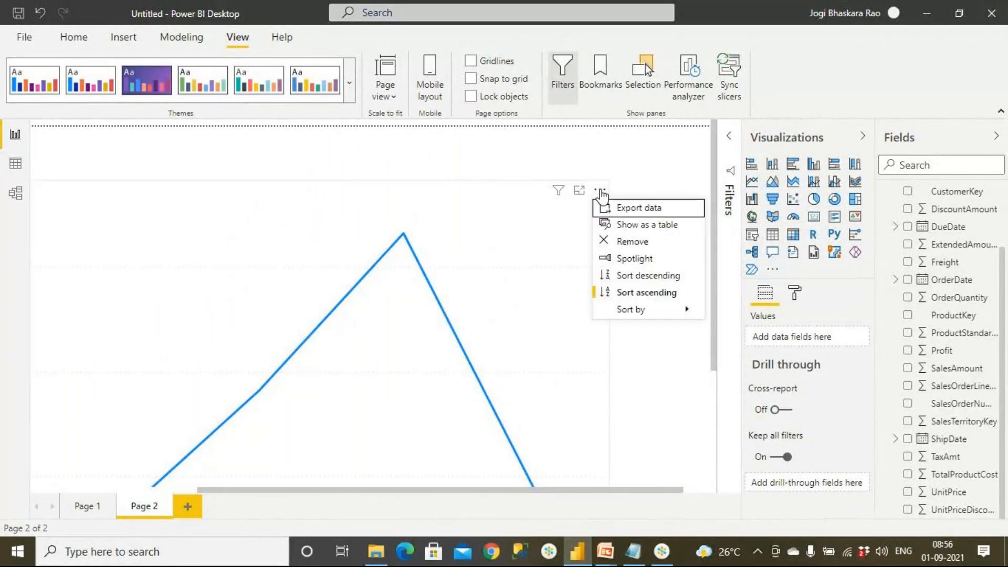
mouse_move(698, 314)
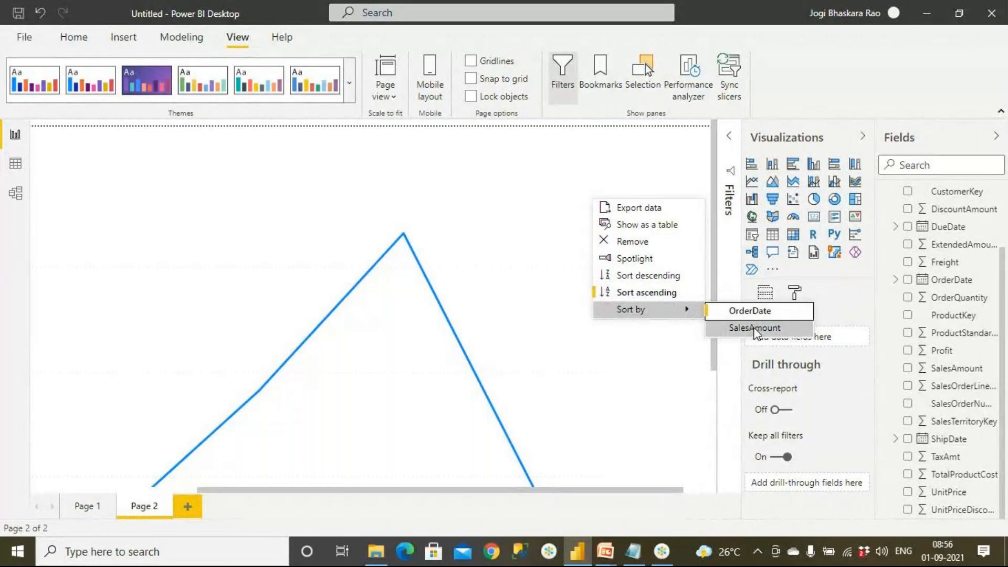
left_click(755, 329)
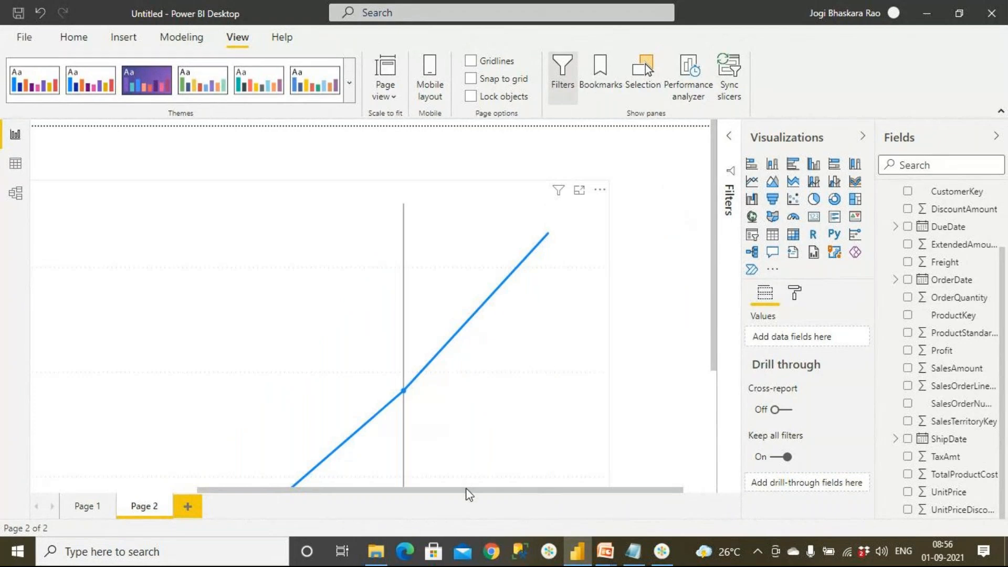
left_click_drag(456, 490, 290, 489)
scroll(350, 430, "down", 3)
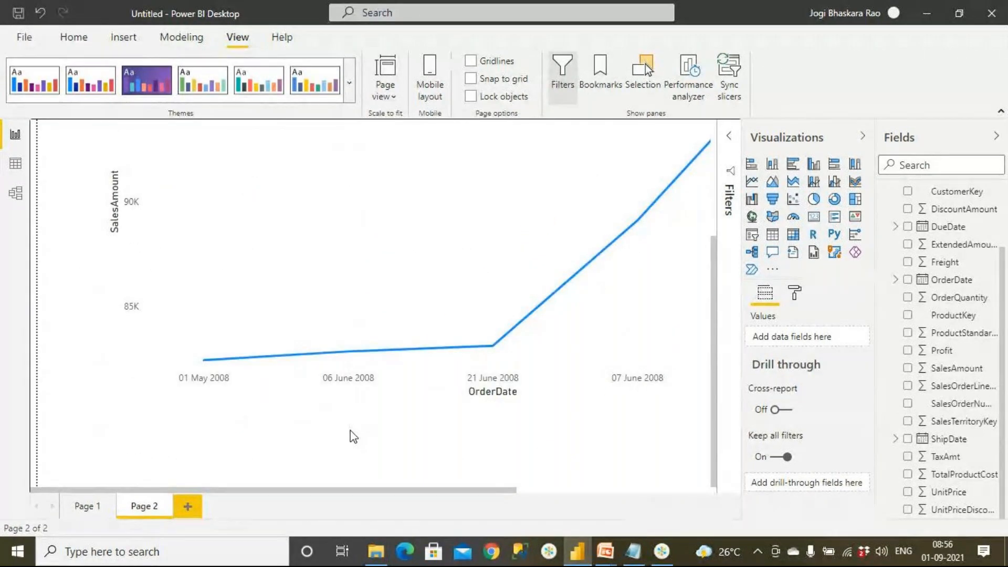
left_click_drag(480, 490, 619, 497)
scroll(642, 349, "up", 3)
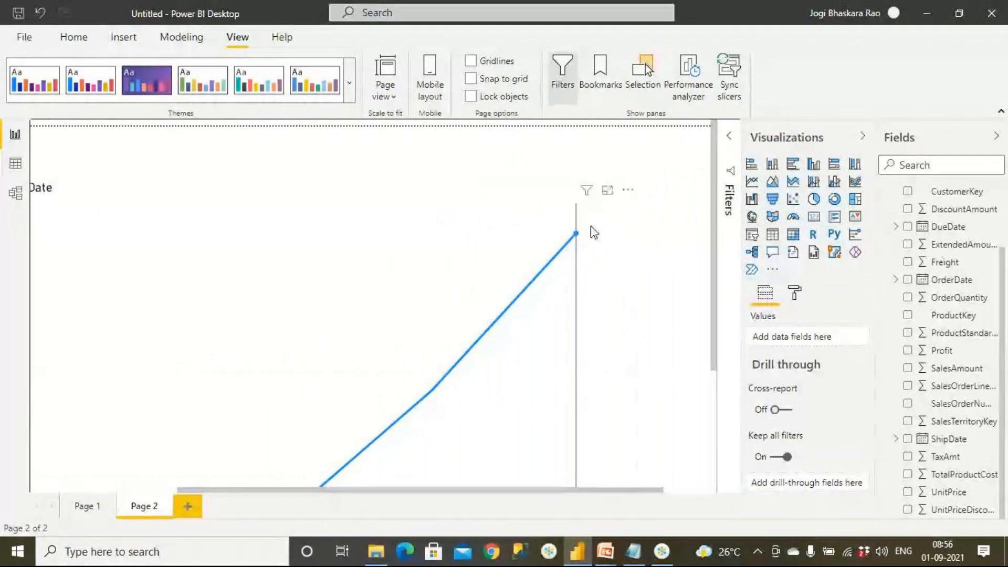
Change the line chart's sort direction to descending and review the order of the dates.
left_click(628, 190)
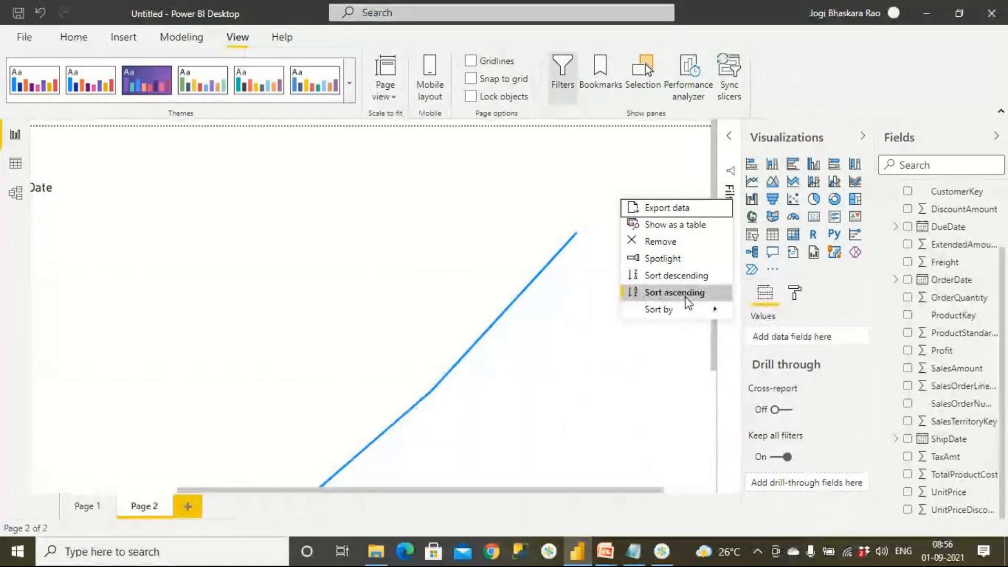
mouse_move(686, 310)
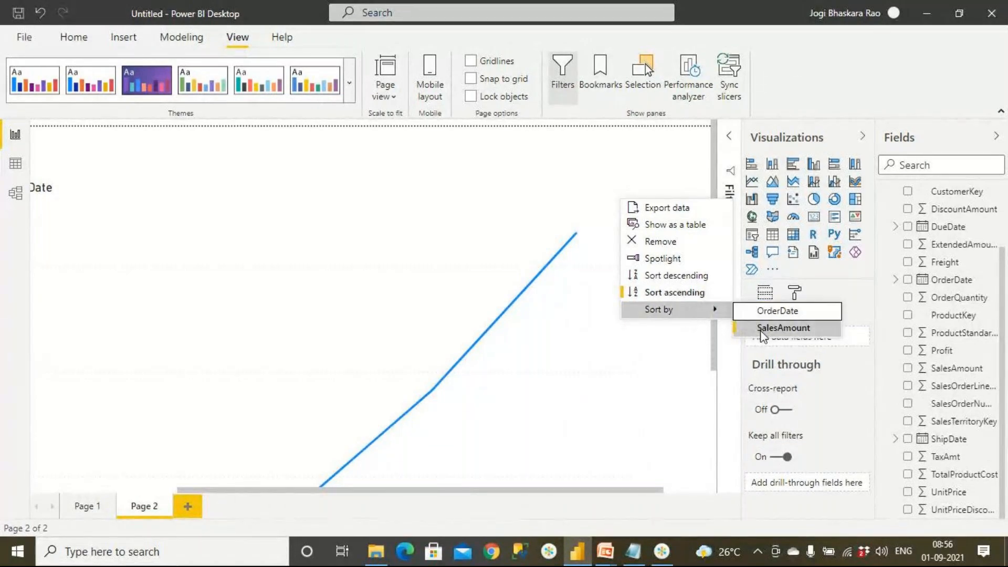
left_click(664, 279)
left_click(150, 490)
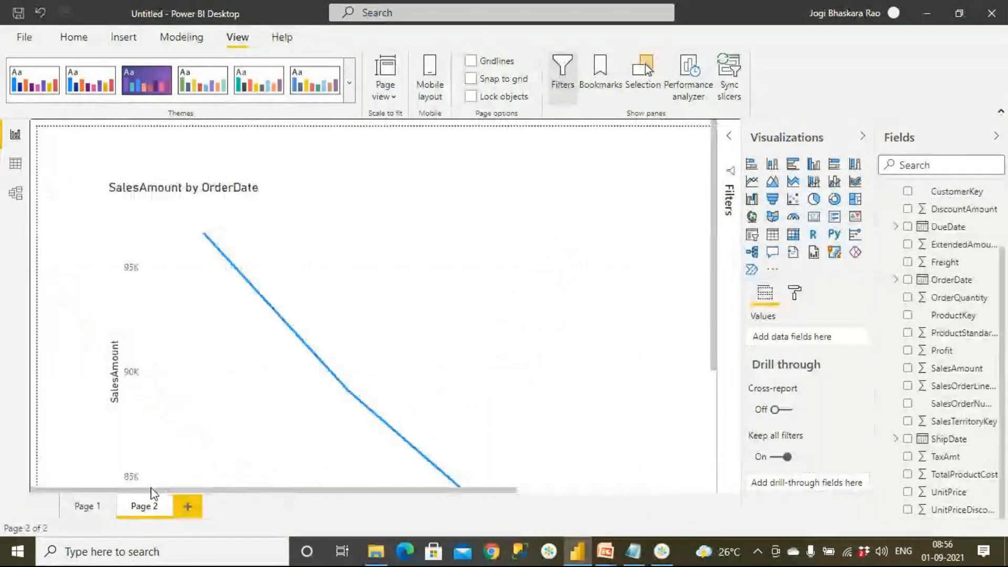
scroll(175, 434, "down", 3)
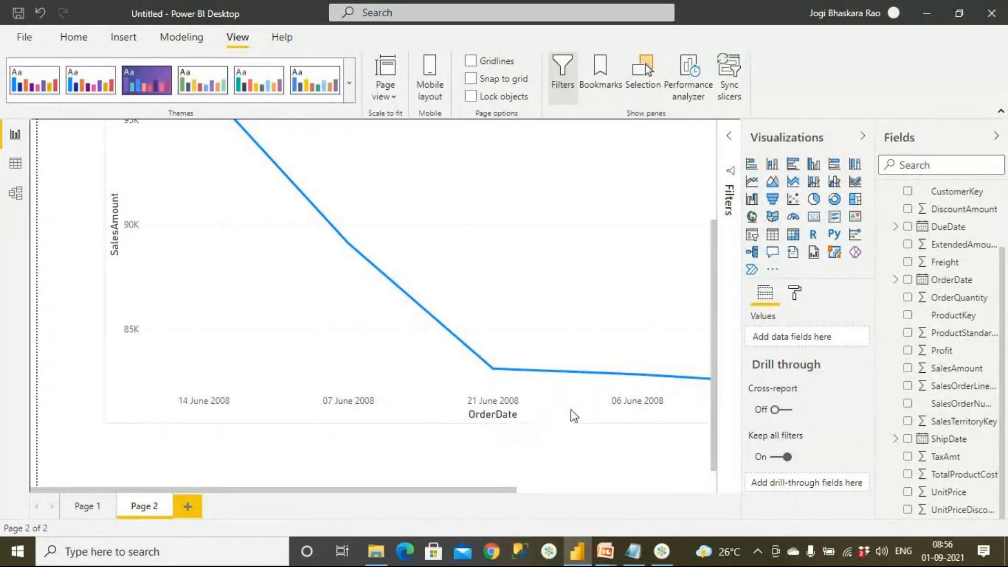
left_click_drag(507, 495, 615, 491)
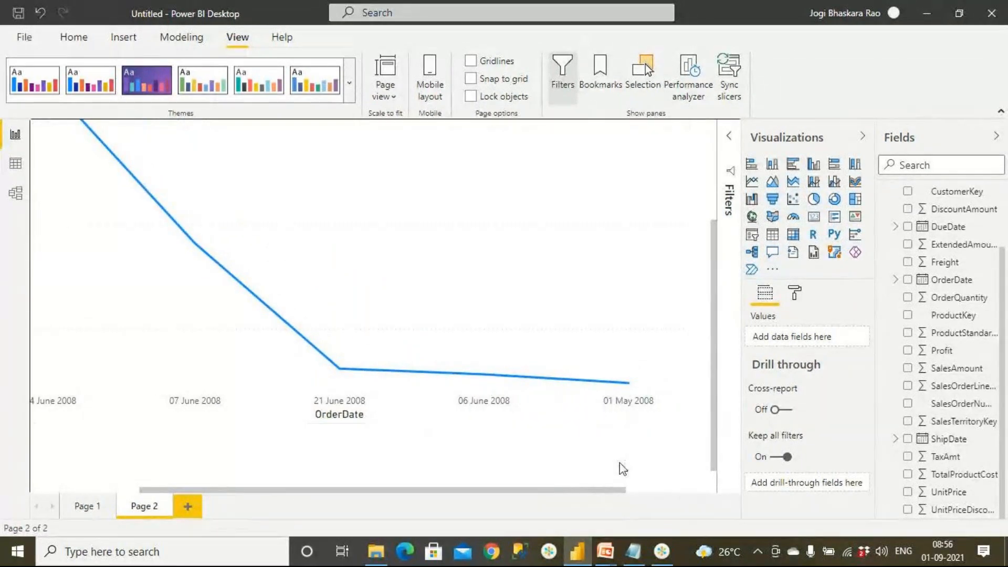
left_click_drag(616, 492, 377, 493)
scroll(524, 275, "up", 3)
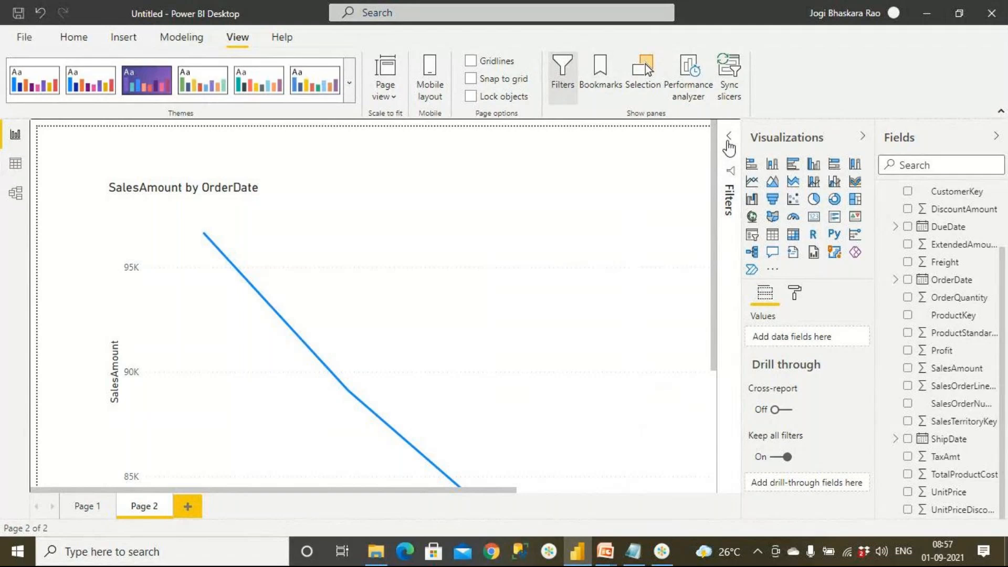
Review the line chart's Top N filter settings and its sort options, collapsing the side panes for more room.
left_click(728, 137)
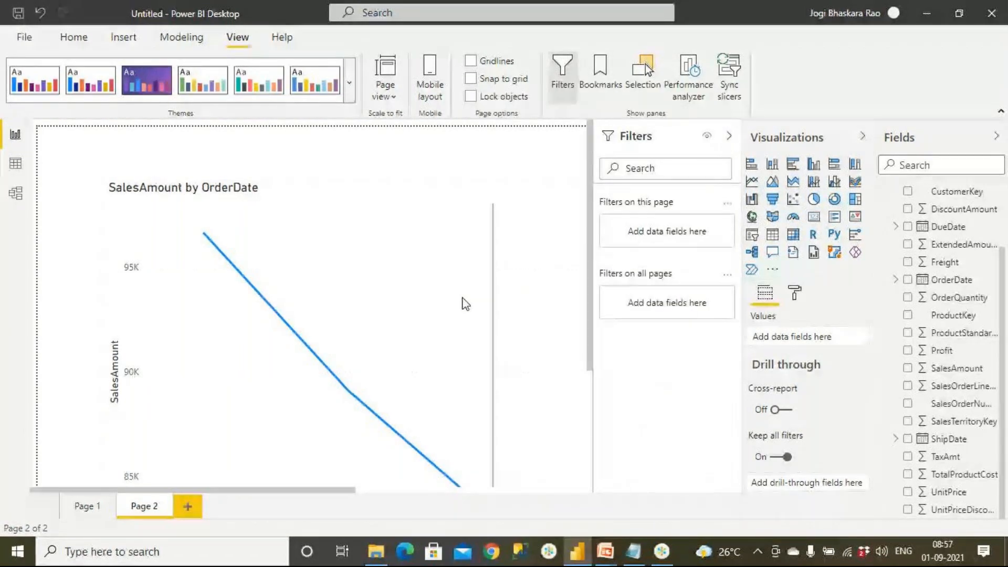
left_click(515, 294)
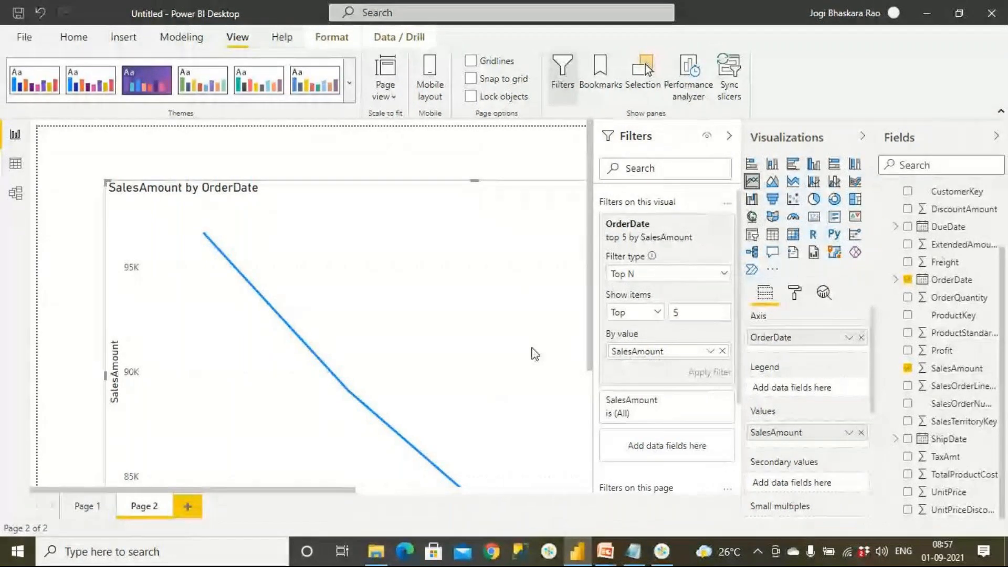
left_click_drag(353, 490, 475, 490)
left_click(729, 138)
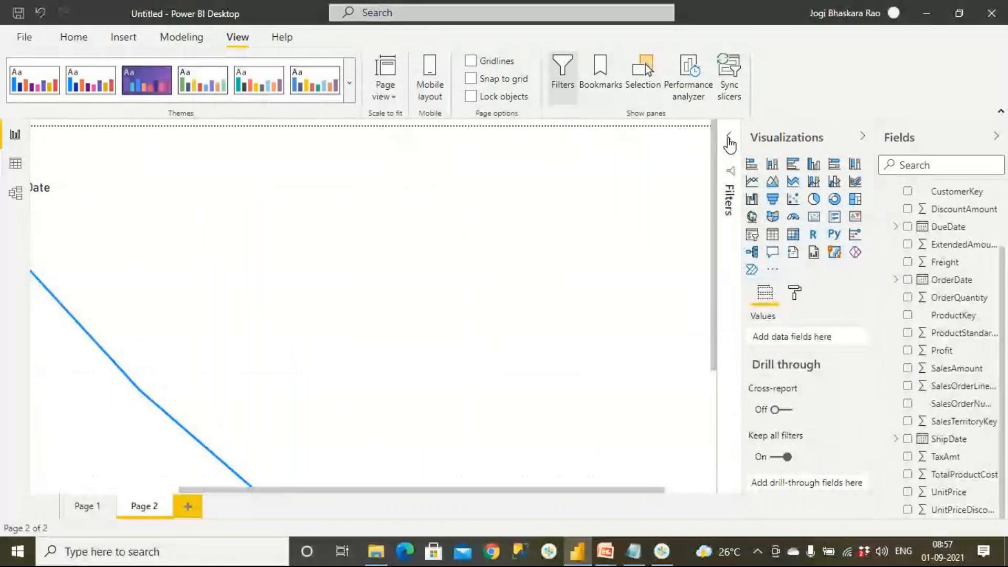
left_click_drag(650, 491, 709, 492)
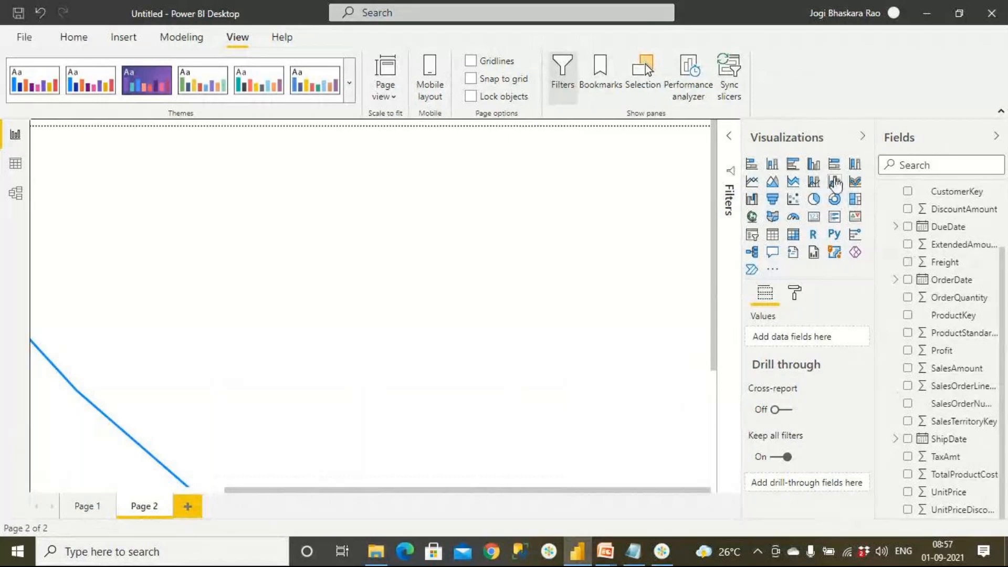
left_click(863, 138)
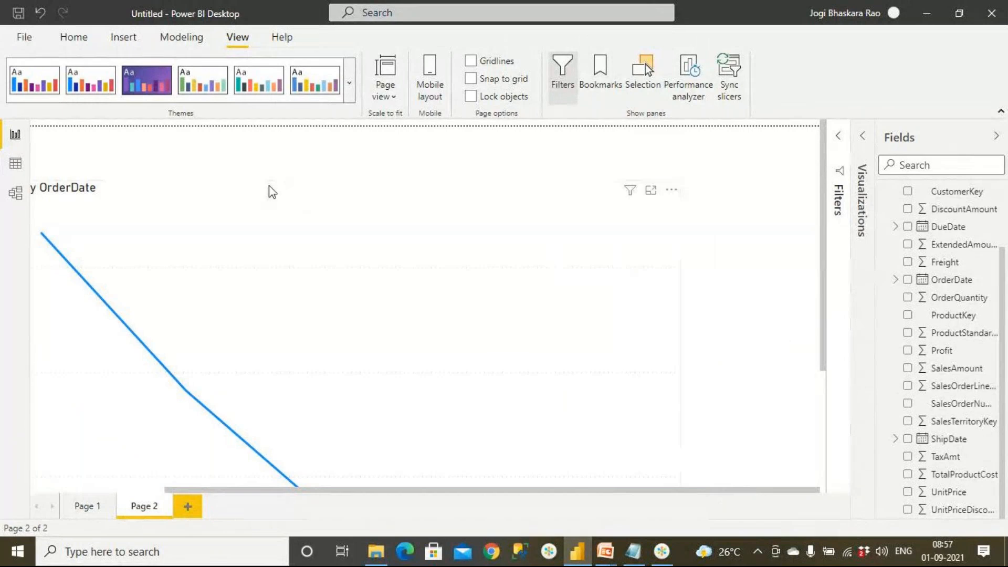
left_click(671, 191)
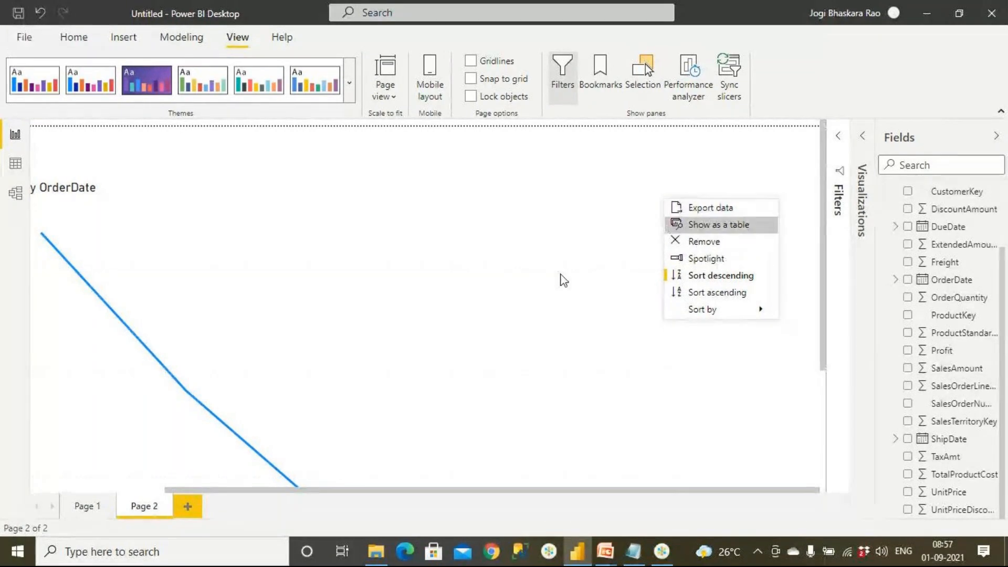
left_click(126, 487)
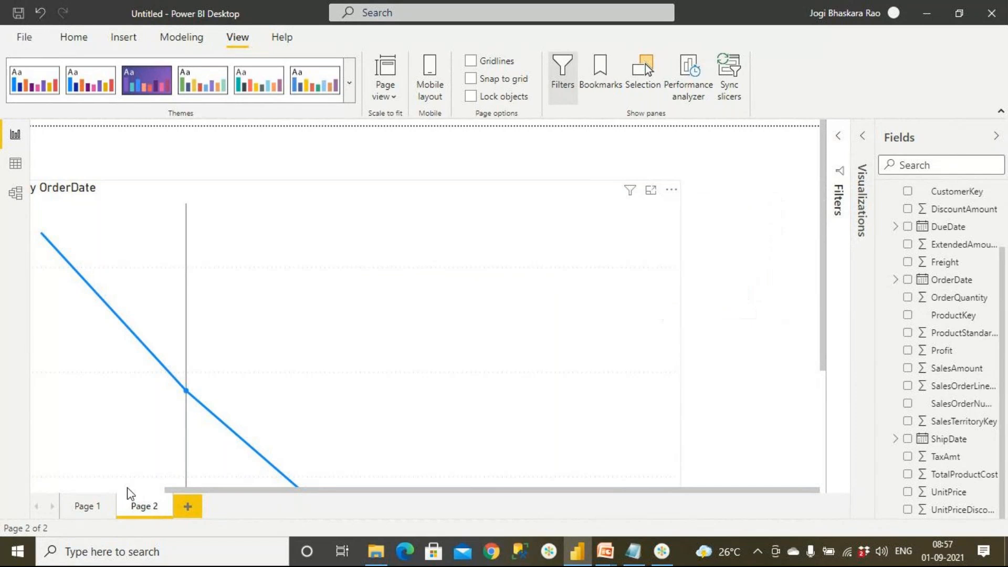
left_click_drag(178, 489, 58, 490)
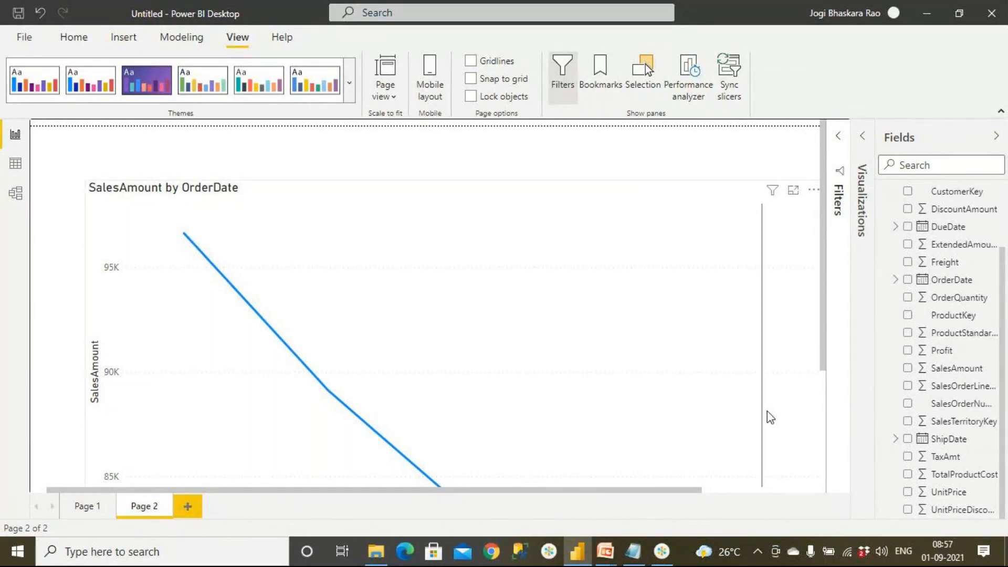
Switch to the PowerPoint slide show and advance to the "Last 5 Days Sales" slide.
mouse_move(605, 551)
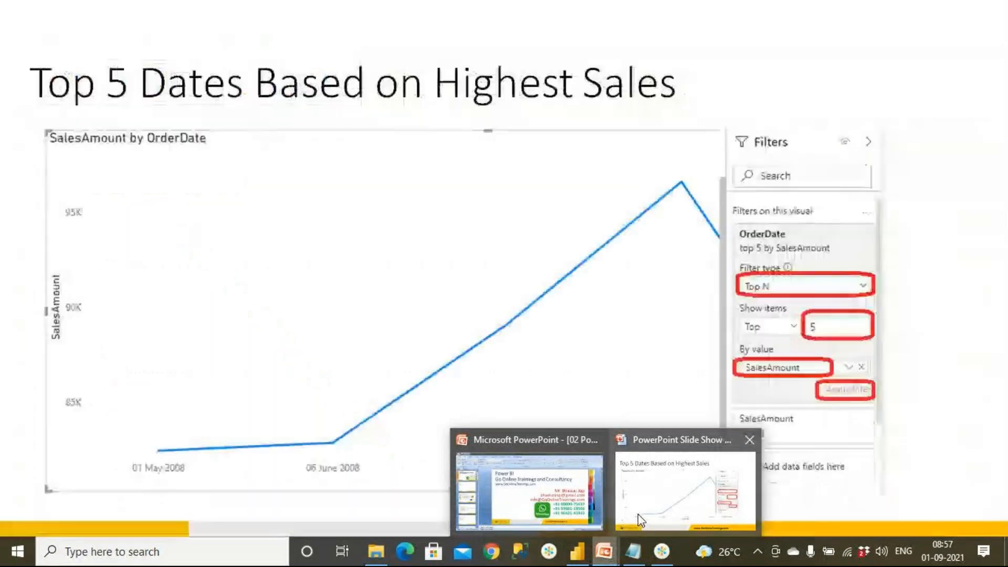
left_click(638, 515)
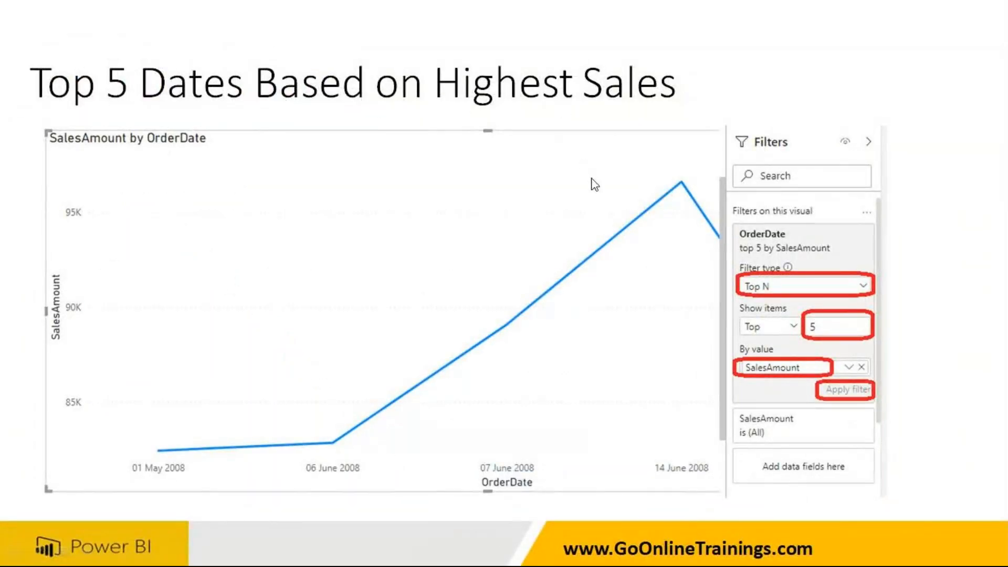
left_click(583, 261)
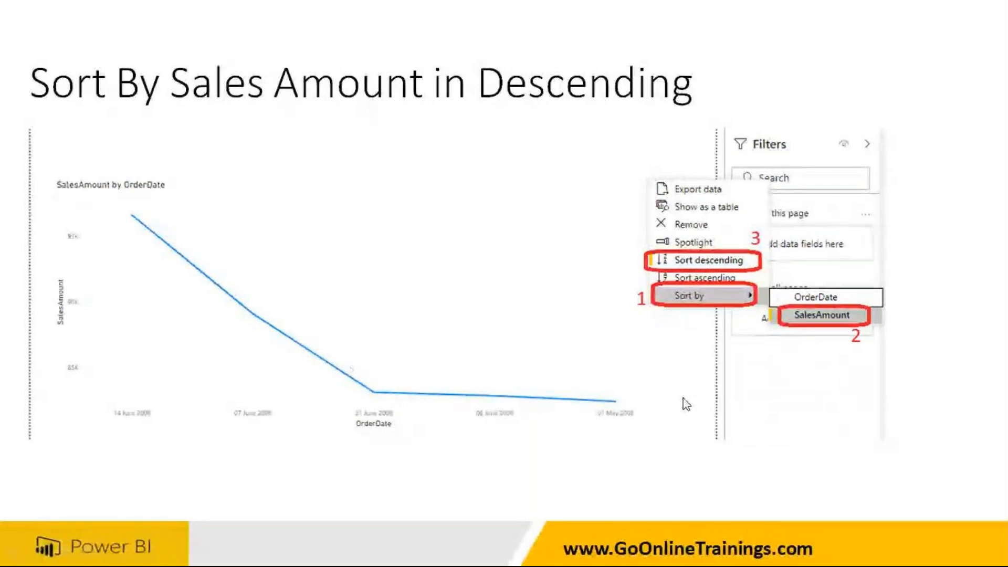
left_click(492, 382)
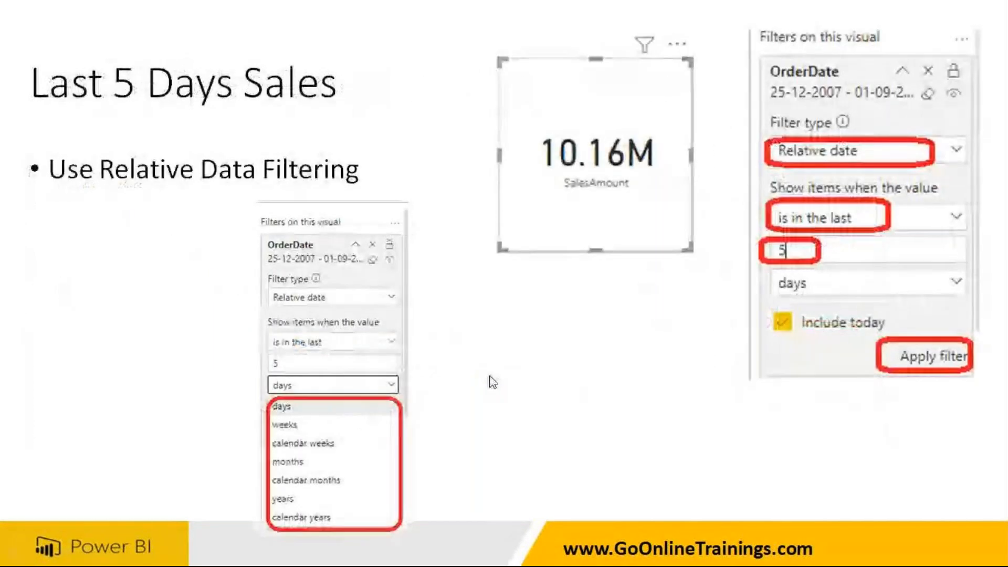
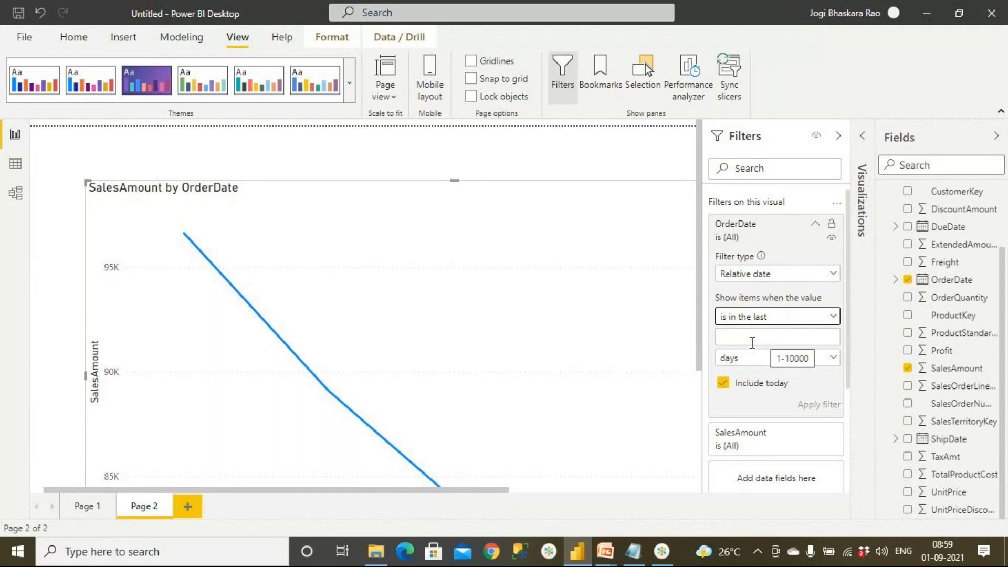
Apply a relative date filter on the line chart's OrderDate for the last 5 days, including today.
left_click(752, 338)
type("5")
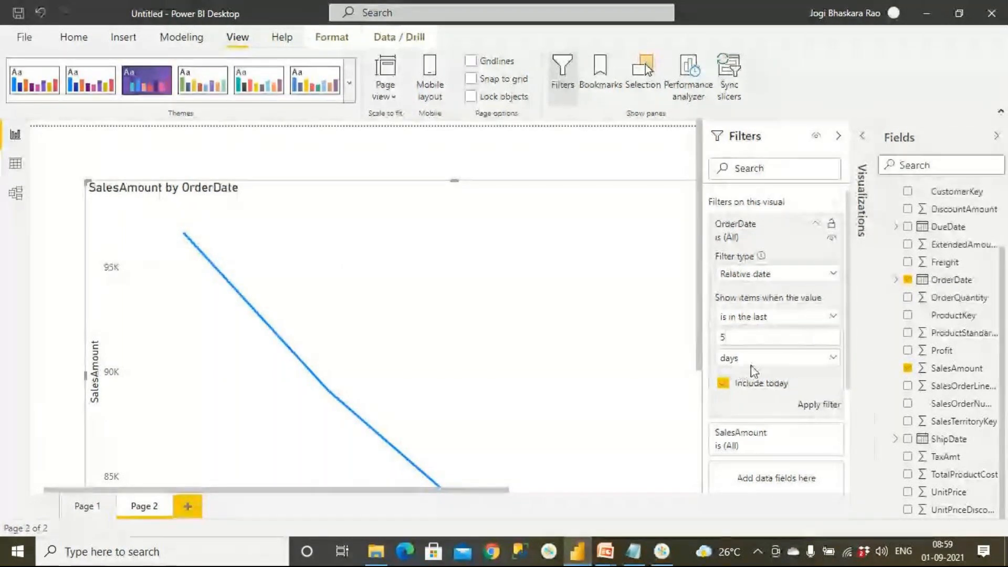
mouse_move(611, 366)
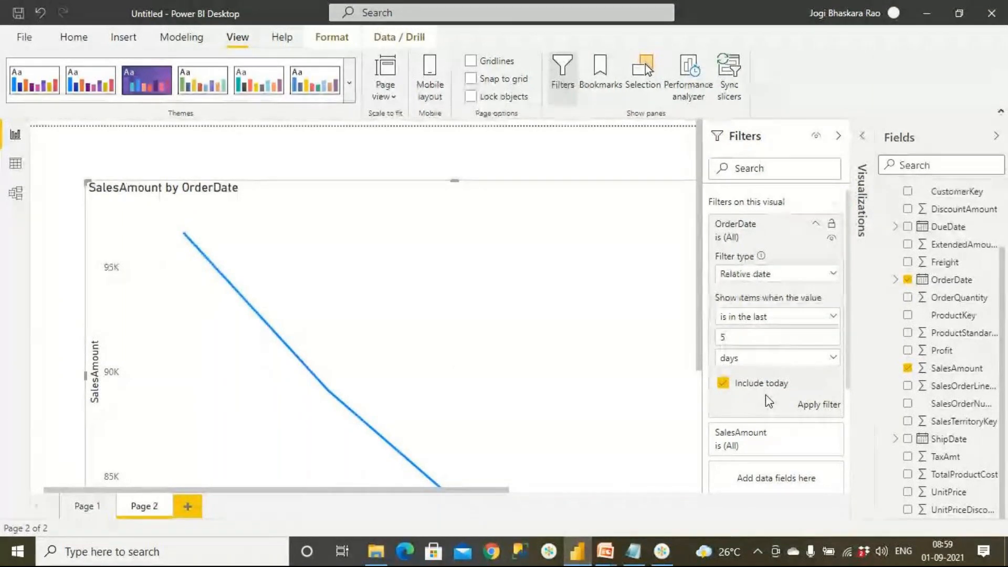
left_click(813, 408)
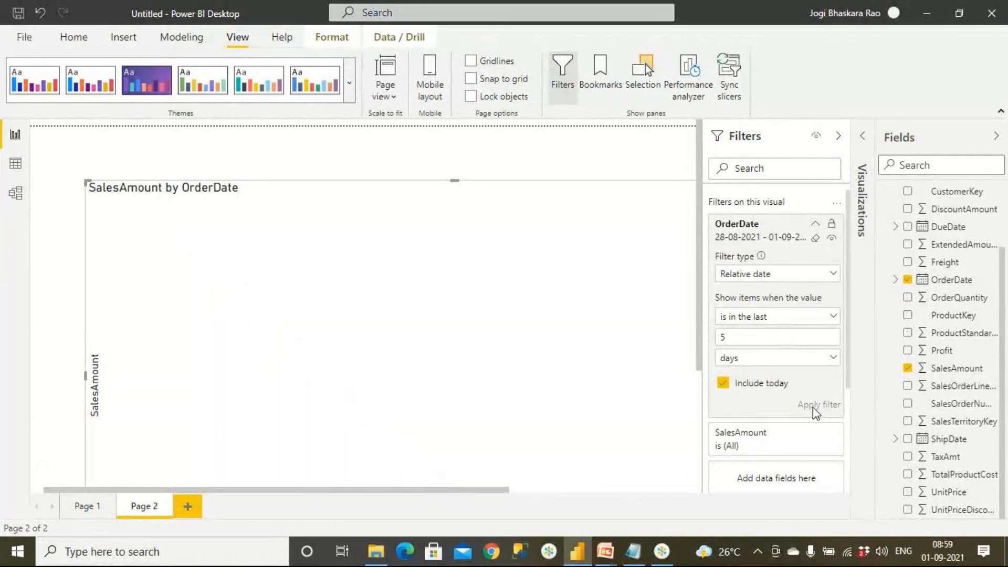
scroll(428, 326, "down", 3)
scroll(428, 326, "up", 3)
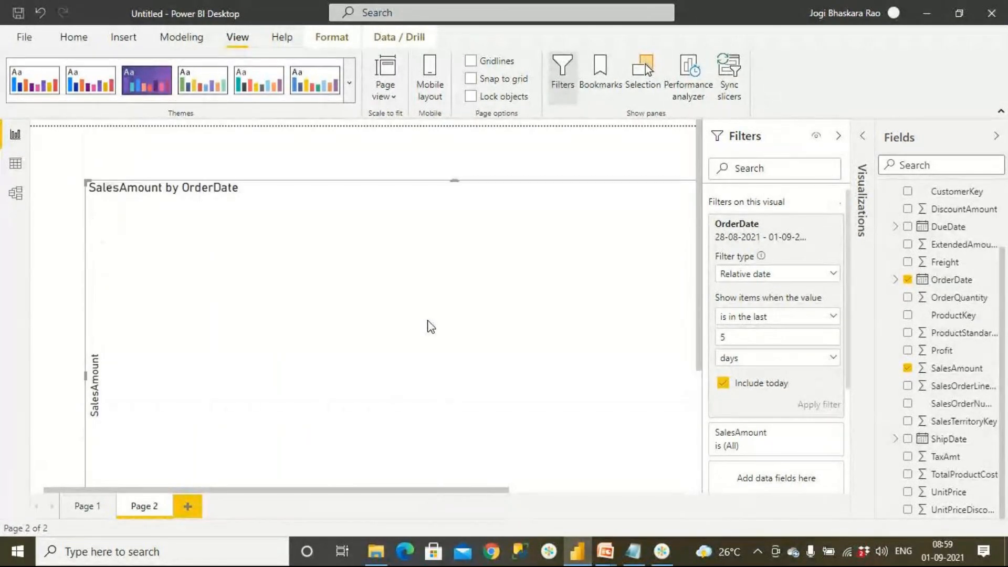
Add a new report page, place a card visual showing SalesAmount on it, and enlarge the card.
left_click(189, 506)
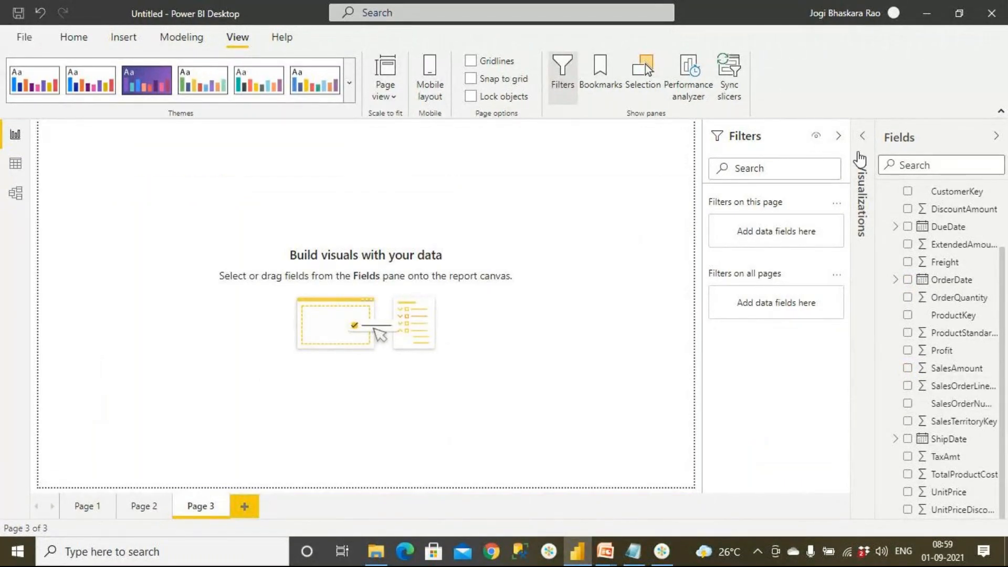
left_click(865, 139)
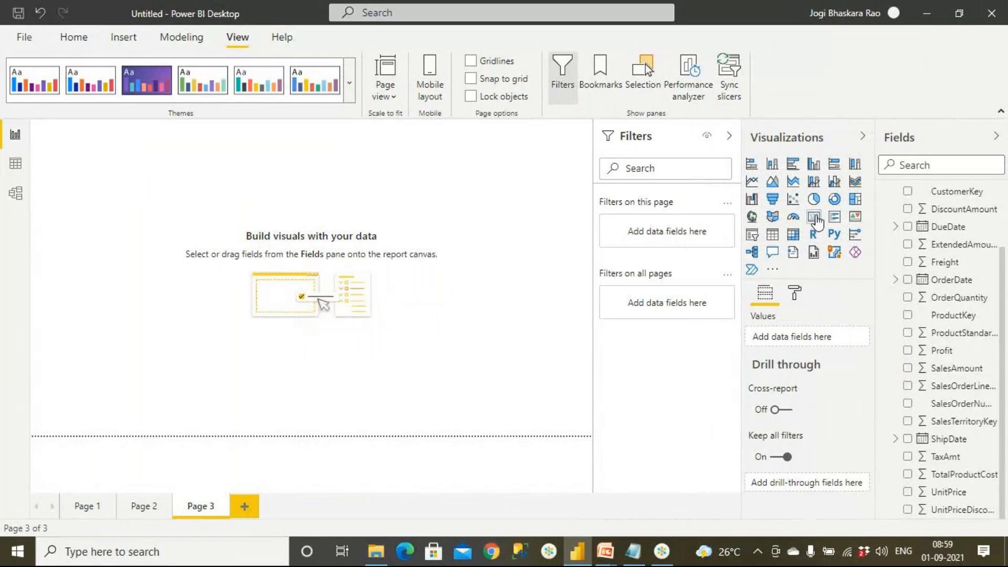
left_click(814, 216)
left_click_drag(140, 207, 257, 271)
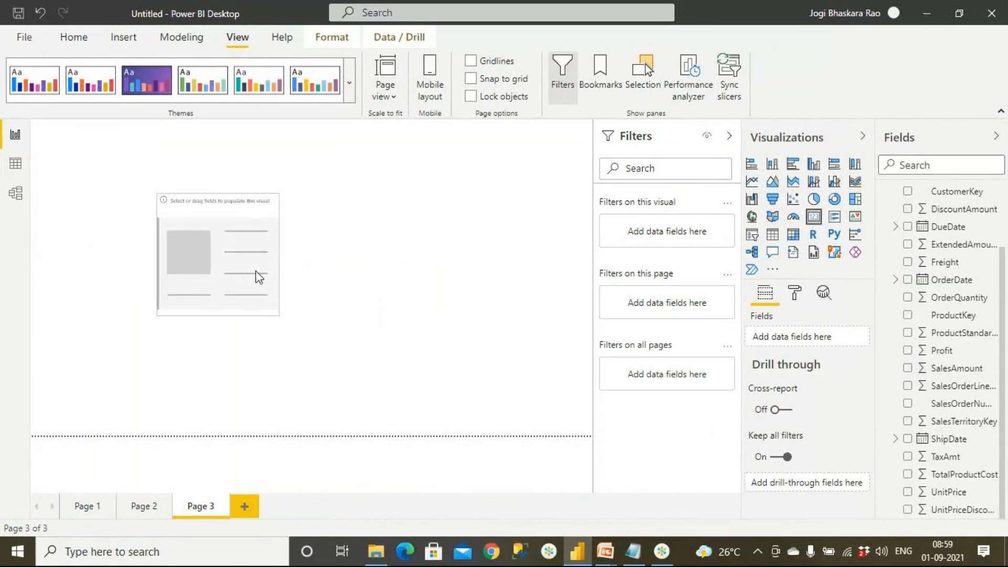
left_click_drag(272, 310, 310, 327)
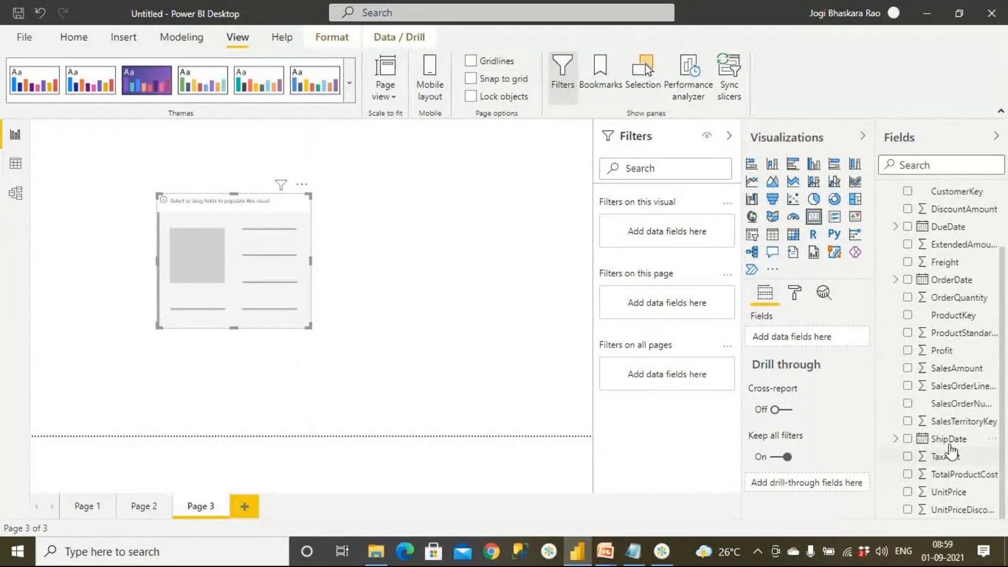
left_click_drag(956, 368, 255, 296)
left_click_drag(309, 324, 342, 336)
Turn on the border of the SalesAmount card.
left_click(73, 37)
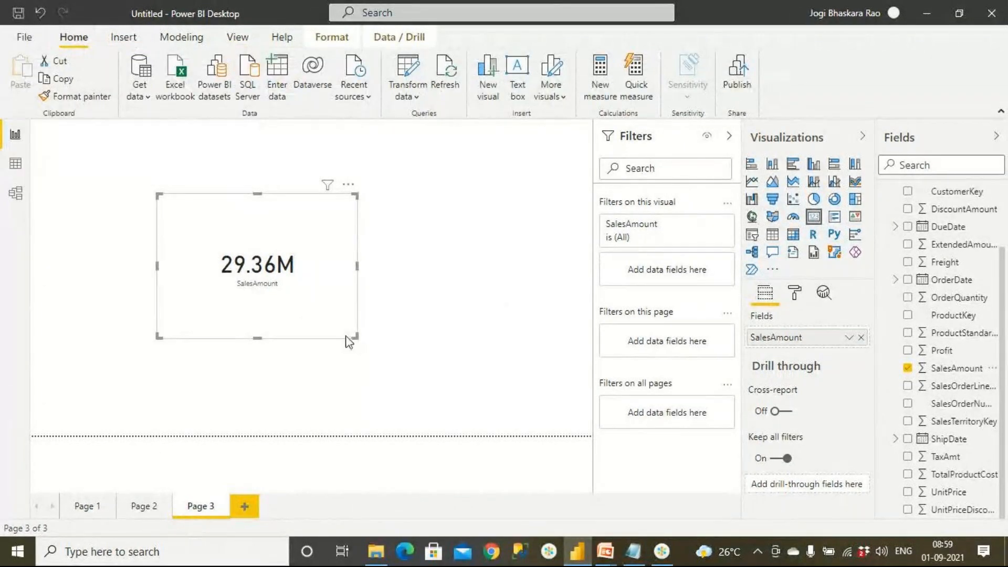
left_click(796, 294)
scroll(803, 407, "down", 3)
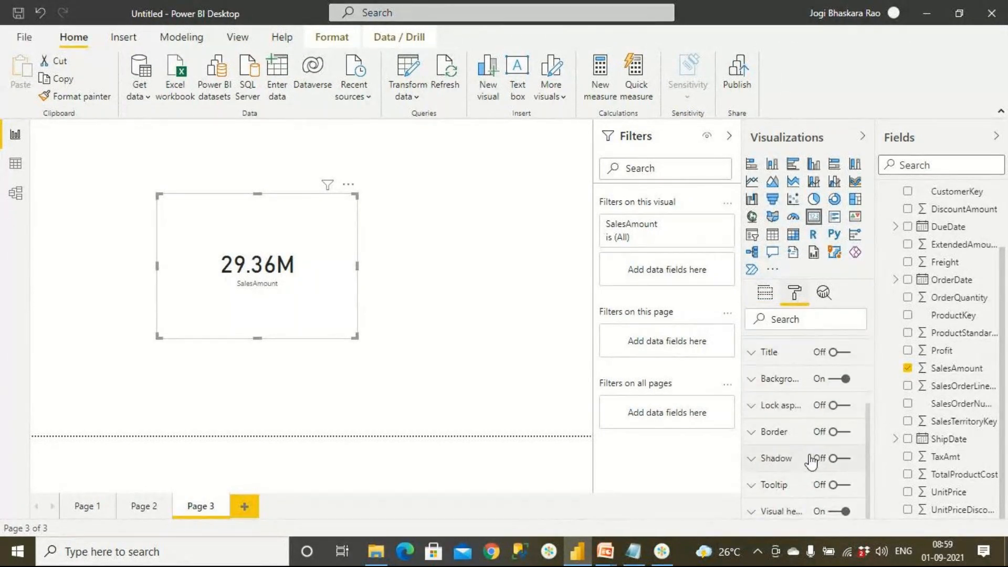
left_click(835, 432)
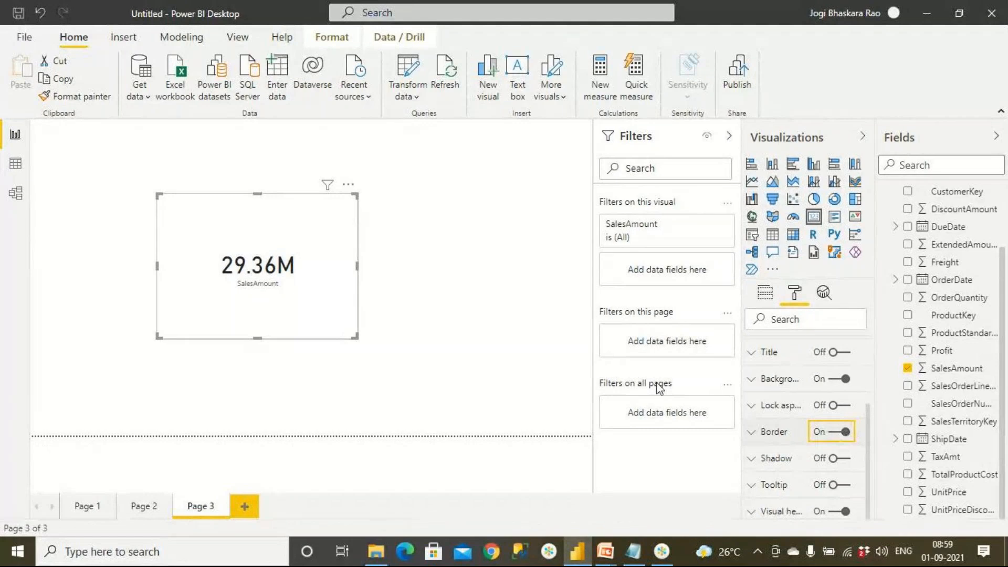
left_click(455, 279)
Add the Sales table's OrderDate field as a visual-level filter on the SalesAmount card.
left_click(342, 297)
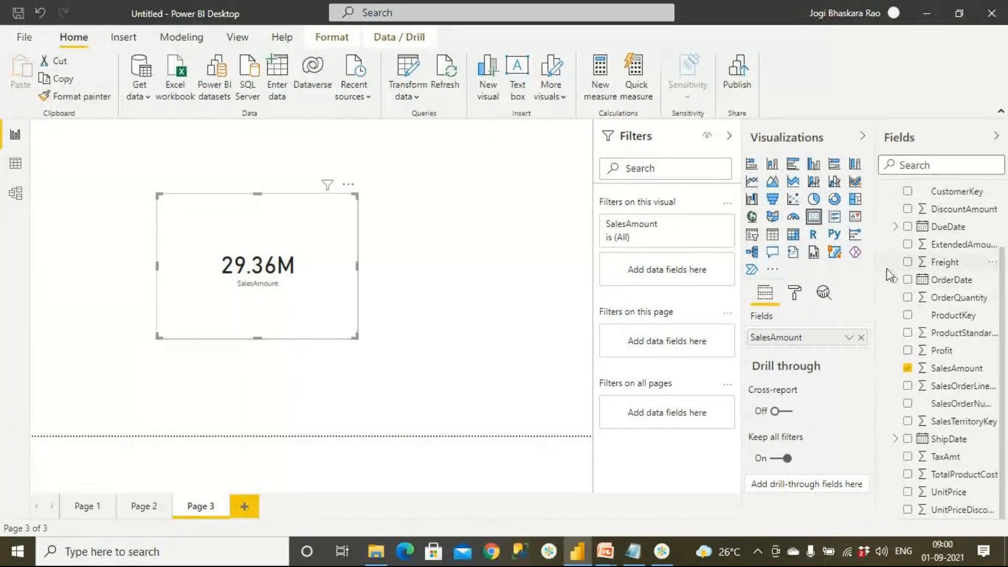
scroll(903, 315, "up", 2)
left_click_drag(916, 359, 680, 273)
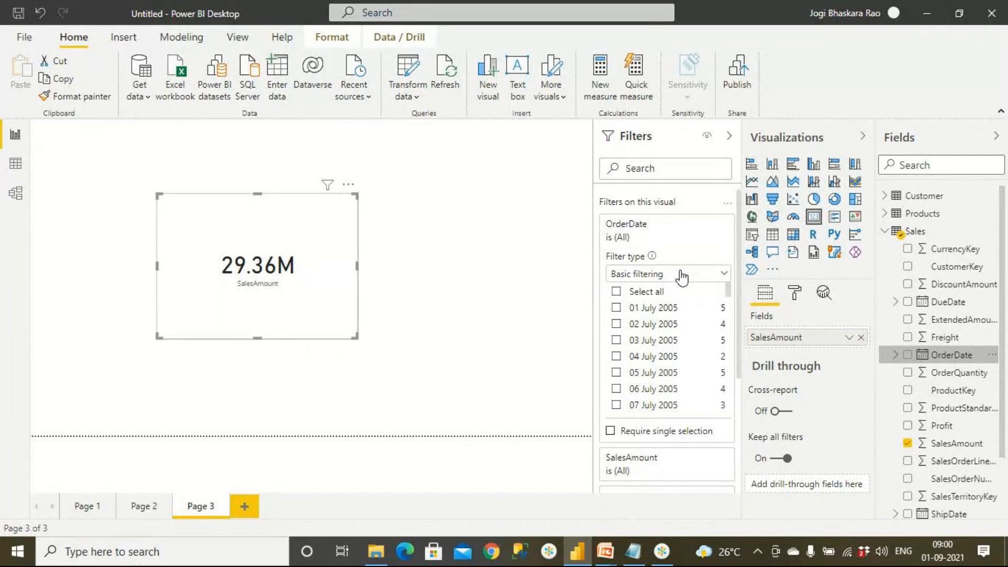
Set the card's OrderDate filter type to Relative date with the value in the last 5 days.
left_click(682, 275)
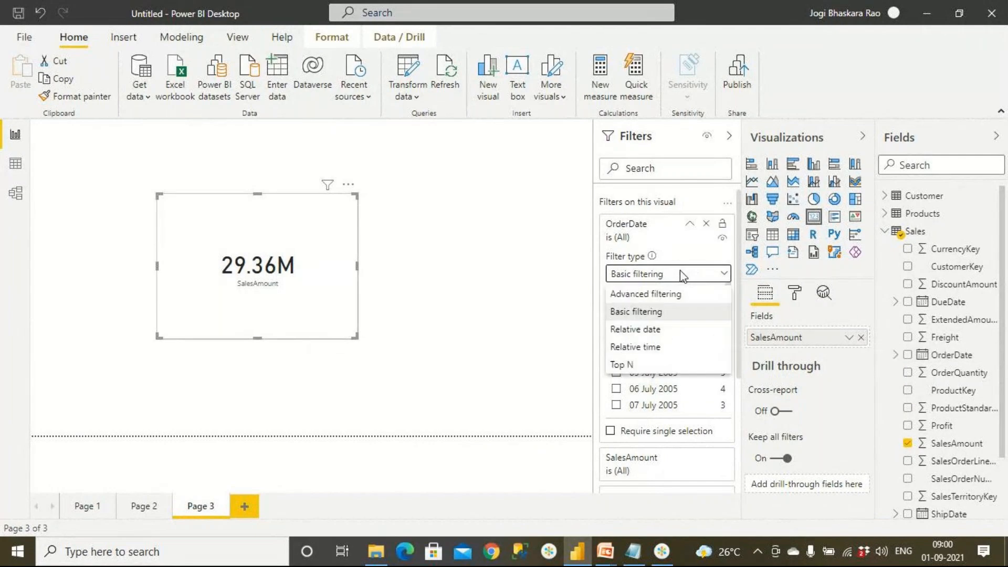
left_click(662, 294)
left_click(662, 318)
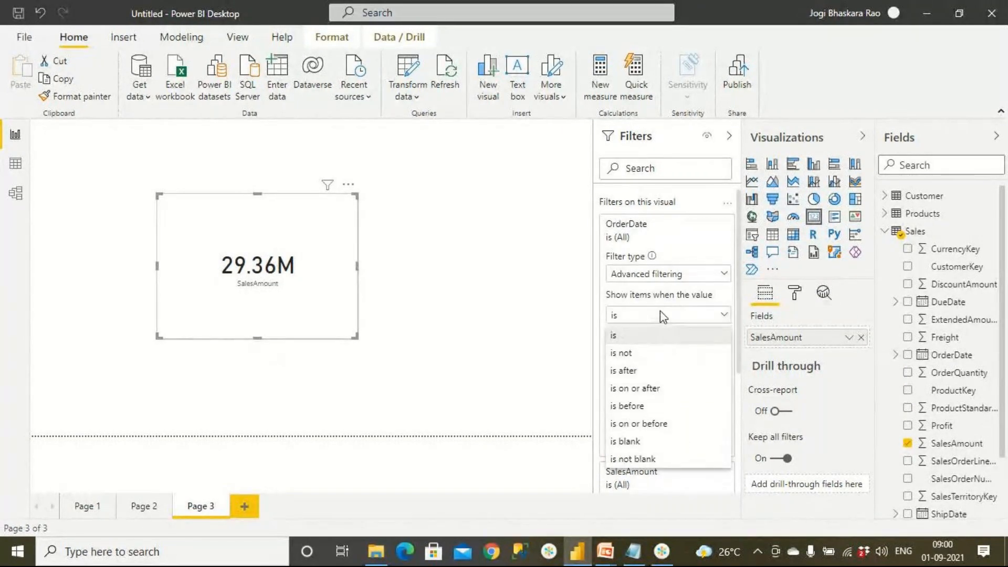
left_click(666, 275)
left_click(666, 276)
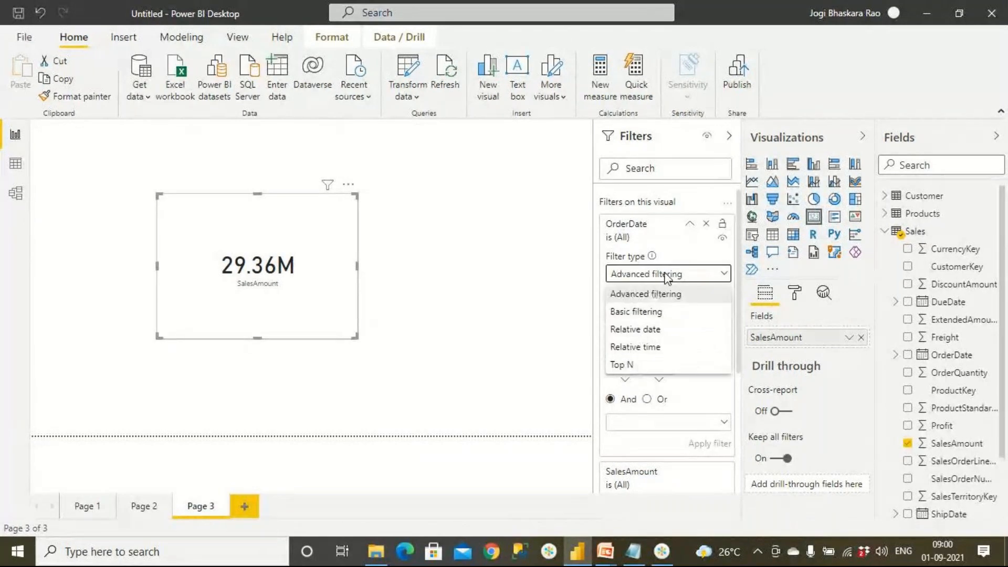
left_click(661, 330)
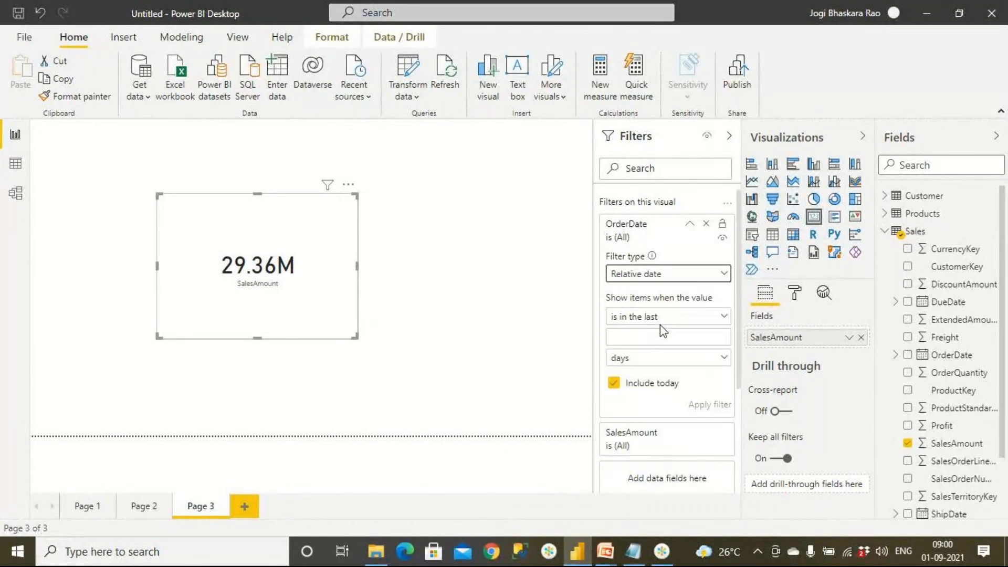
left_click(640, 339)
type("5")
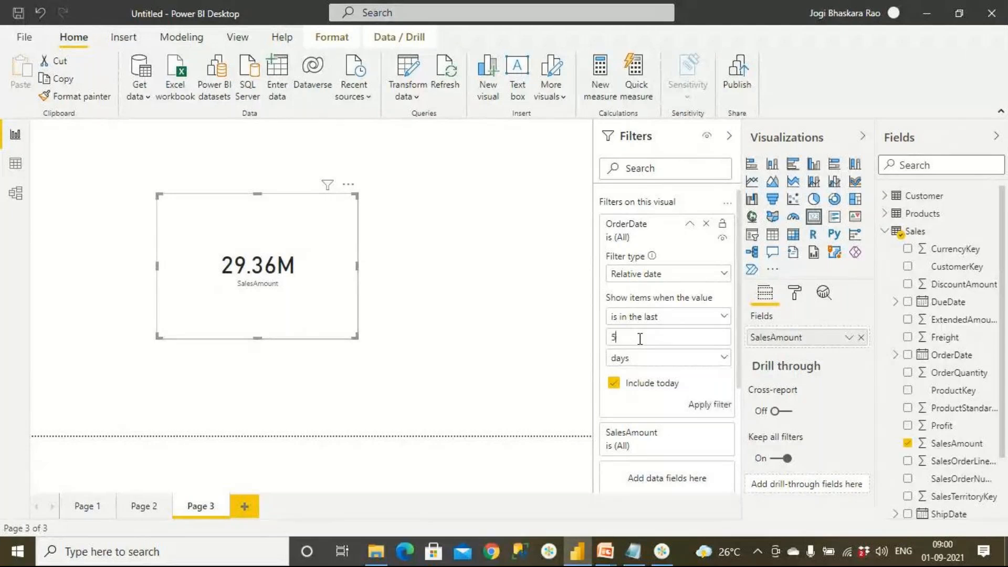
Compare the five-day range with and without today against the system calendar, toggling Include today in the card's filter.
left_click(942, 551)
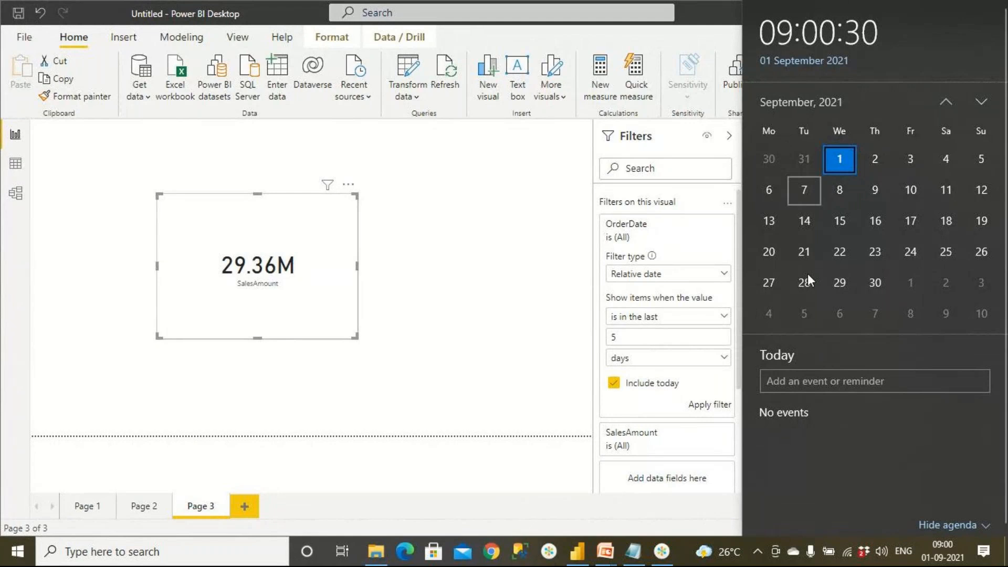
left_click(944, 103)
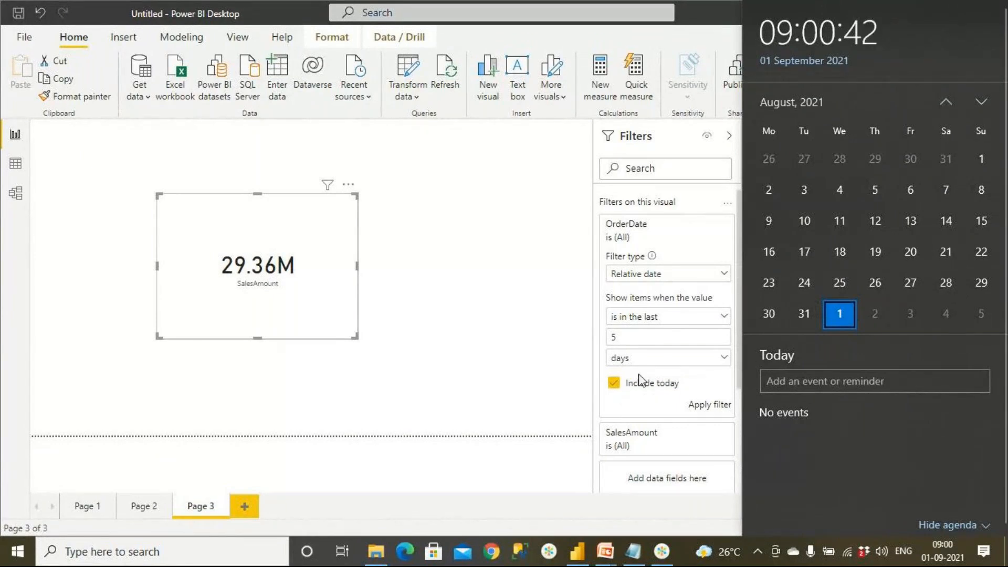
left_click(615, 384)
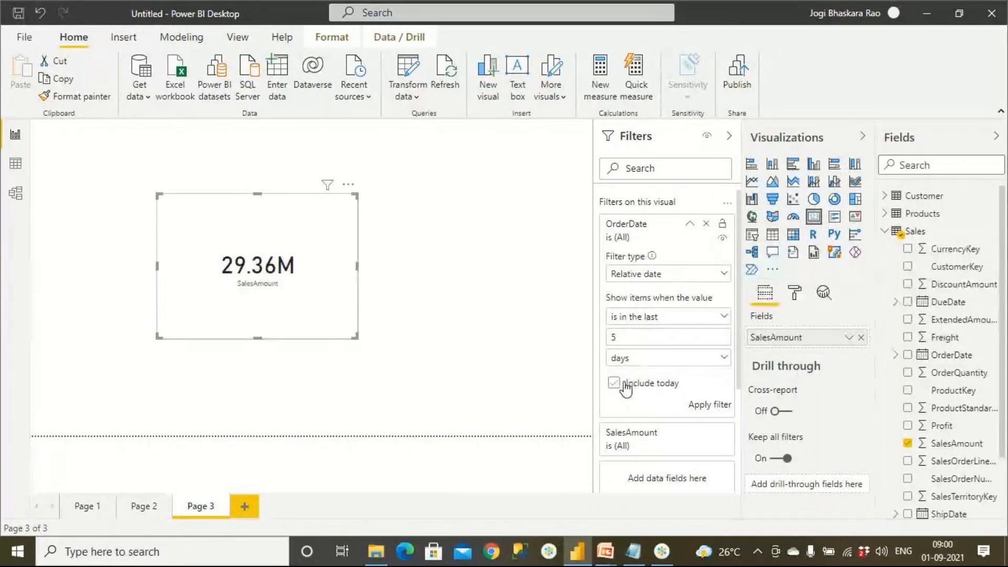
left_click(940, 559)
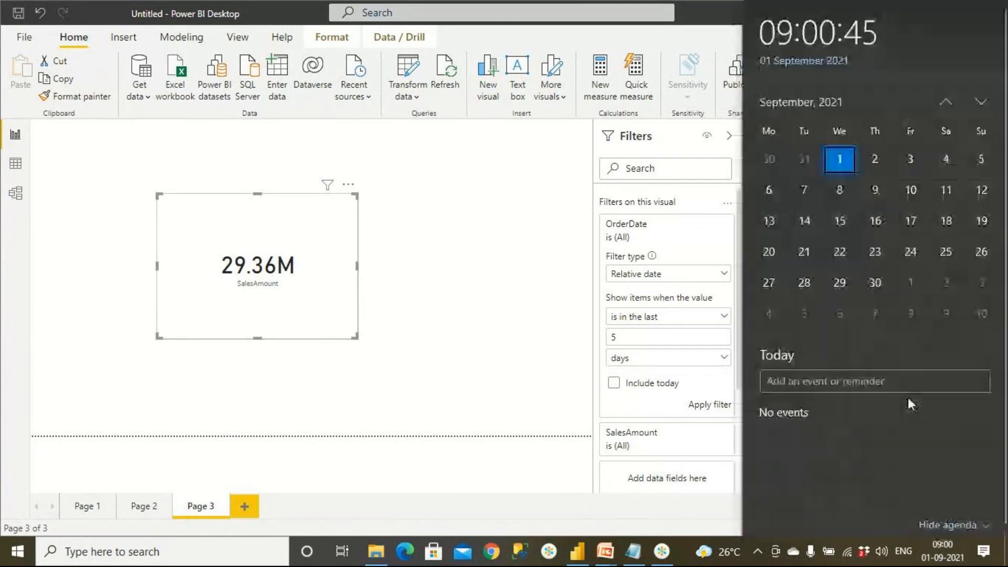
left_click(947, 102)
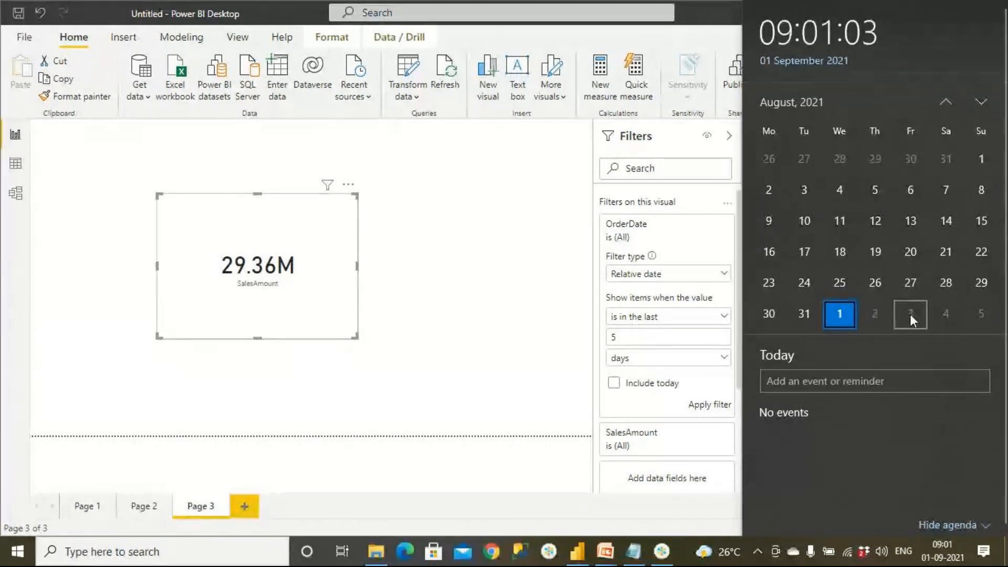
left_click(665, 388)
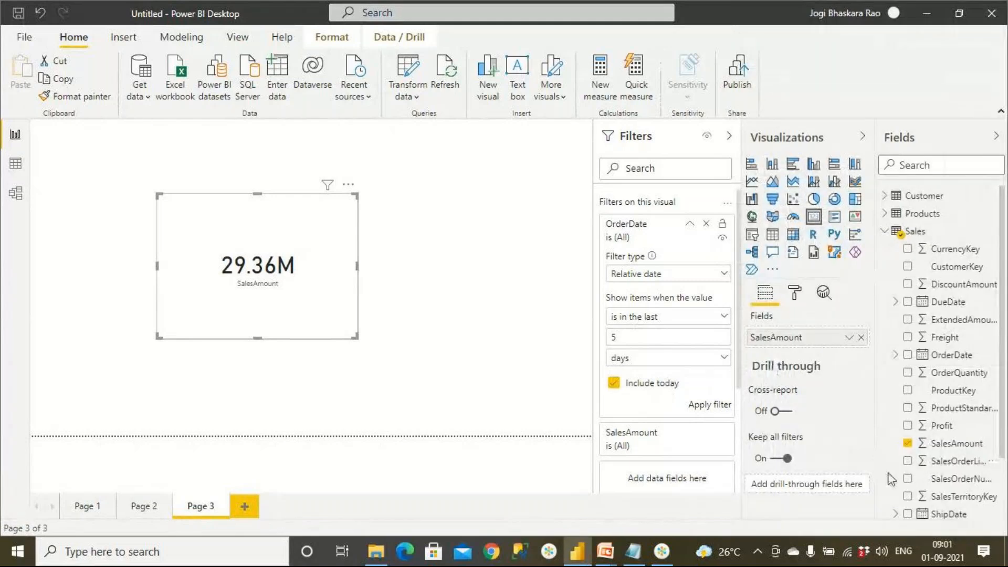
left_click(942, 550)
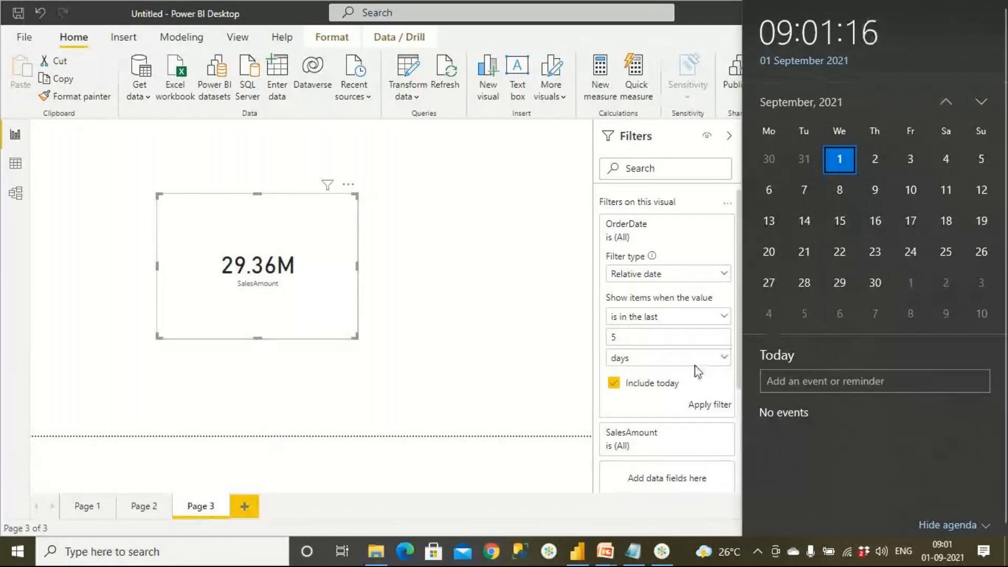
left_click(465, 371)
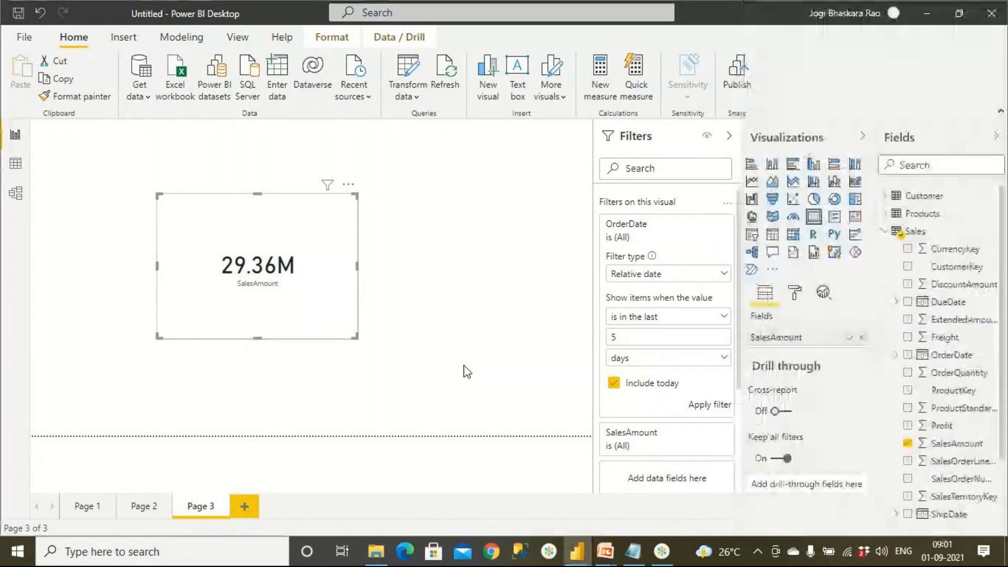
Re-enter 5 days in the card's relative OrderDate filter and apply it with today included.
left_click(464, 371)
left_click(351, 307)
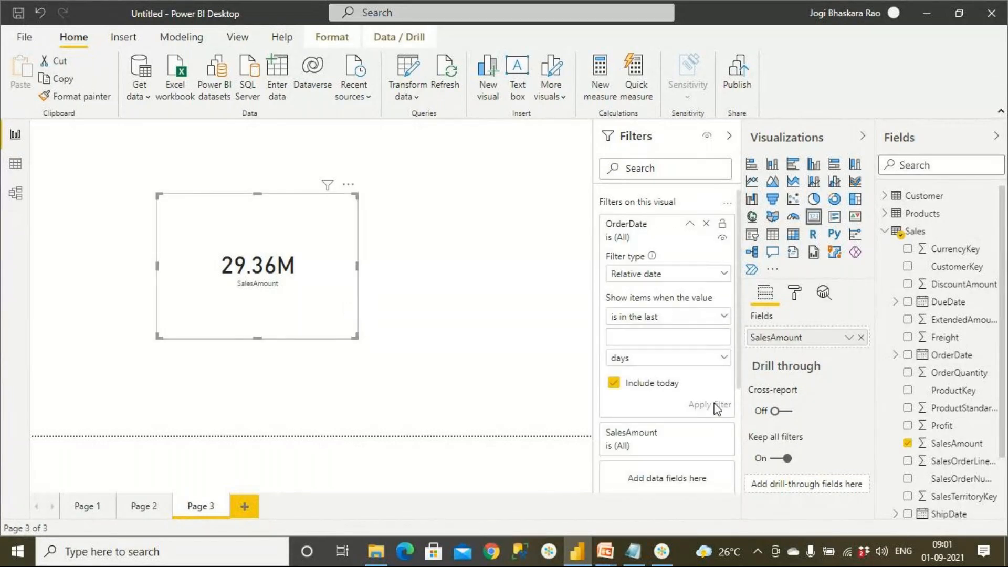
left_click(640, 337)
type("5")
left_click(705, 408)
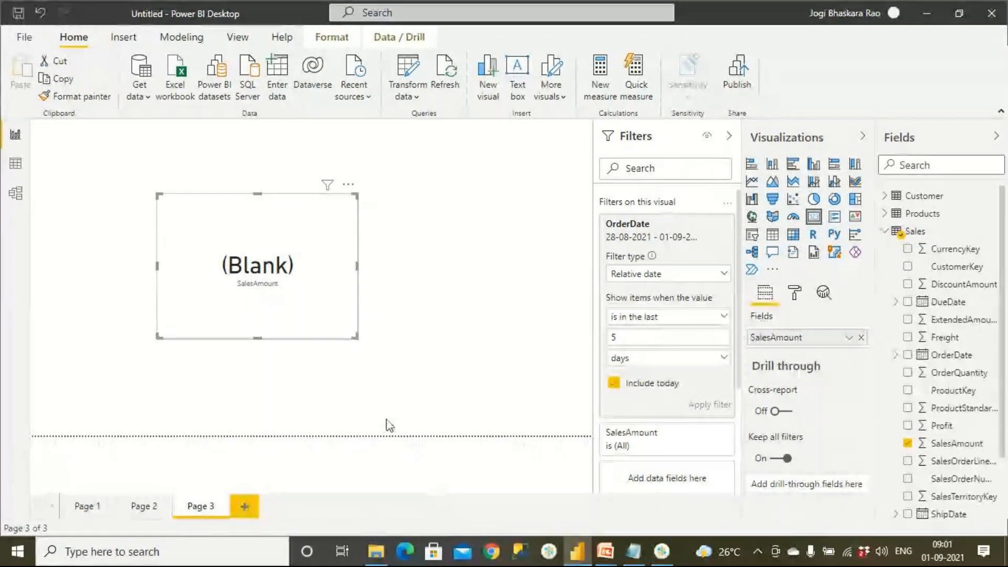
Inspect the available OrderDate values of the Sales table in Data view and return to the report.
left_click(16, 164)
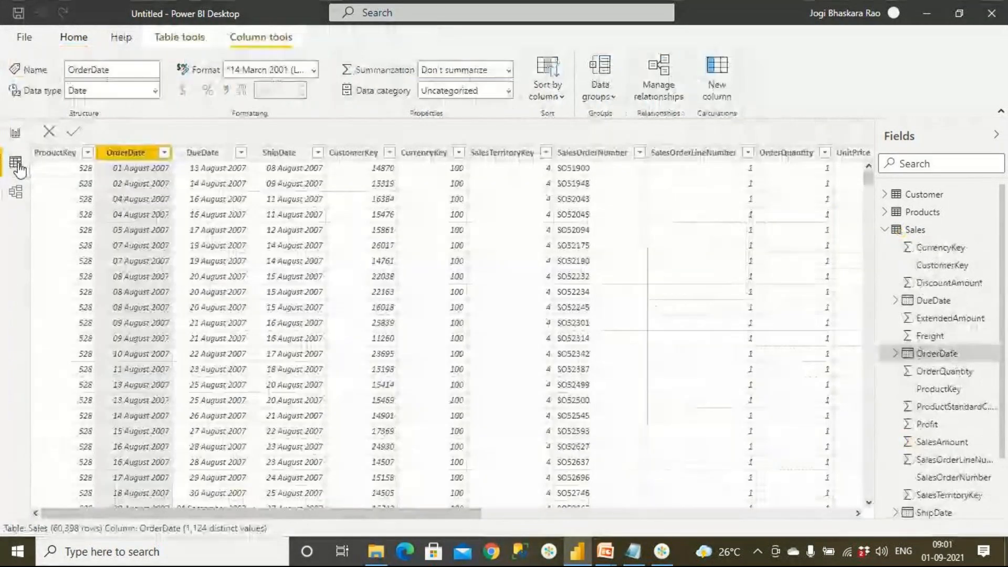
left_click(163, 155)
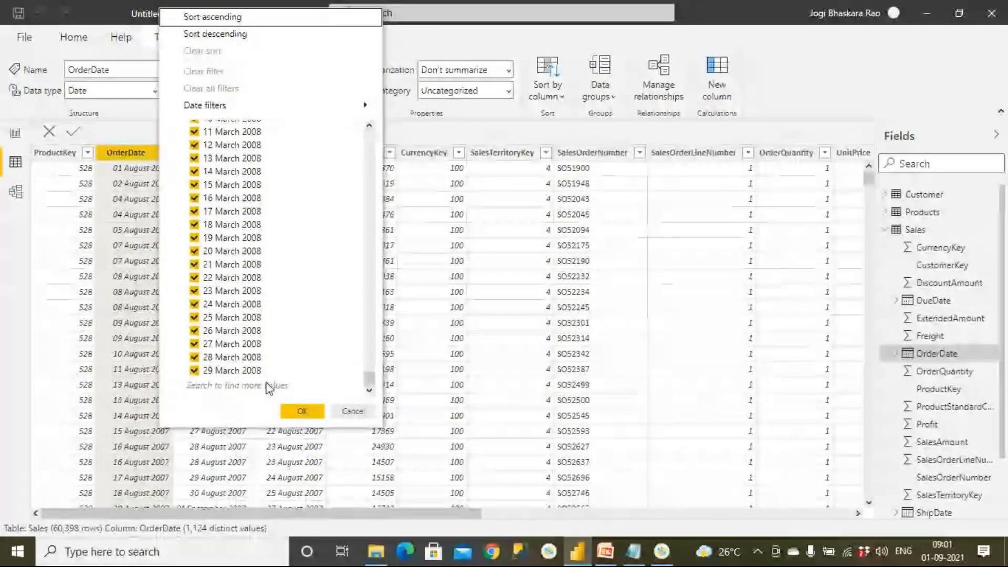
left_click(304, 411)
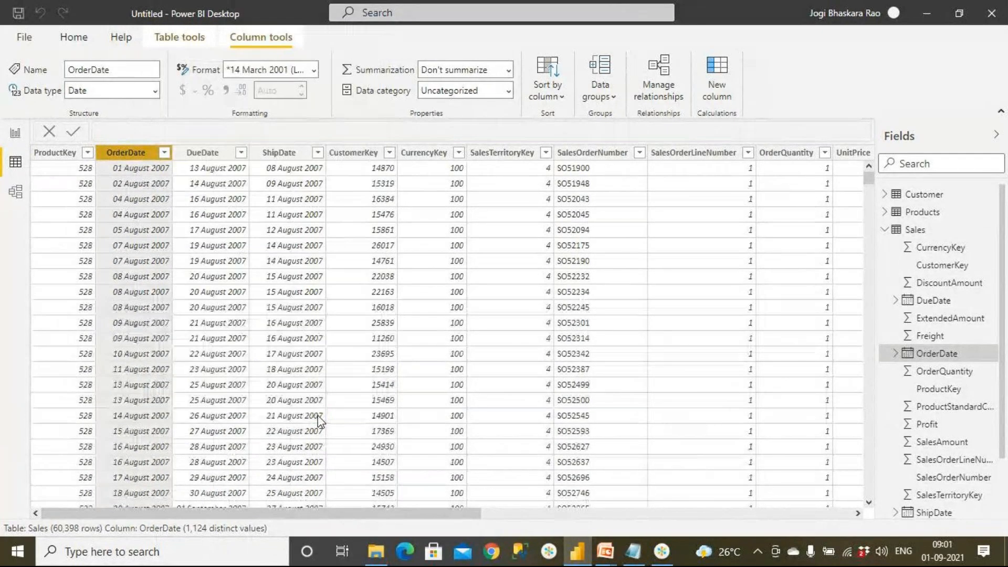
left_click(15, 132)
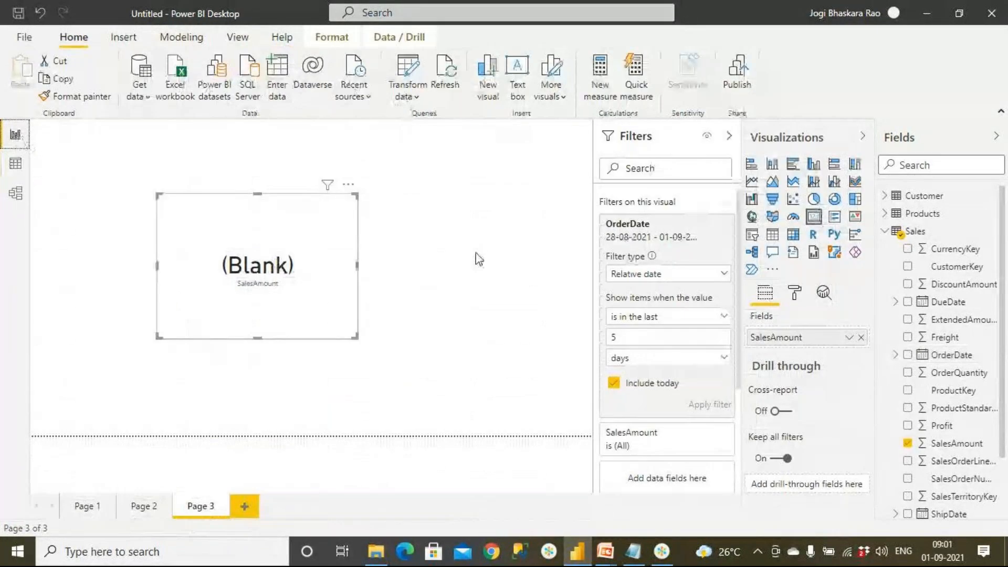
Change the card's relative OrderDate filter to the last 2000 days and apply it.
double_click(649, 343)
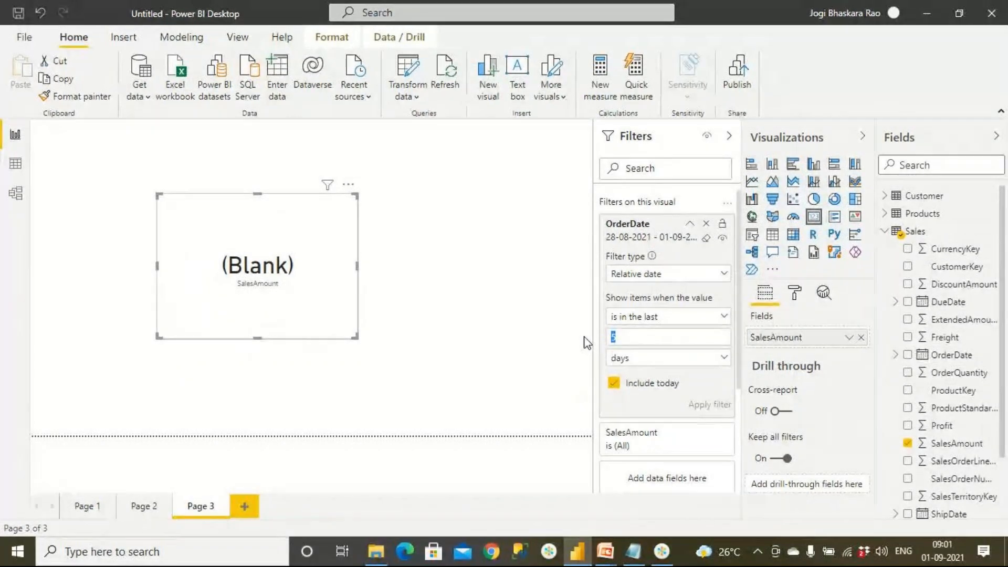
type("2000")
left_click(720, 407)
Change the card's relative OrderDate filter to the last 5000 days and apply it.
double_click(652, 338)
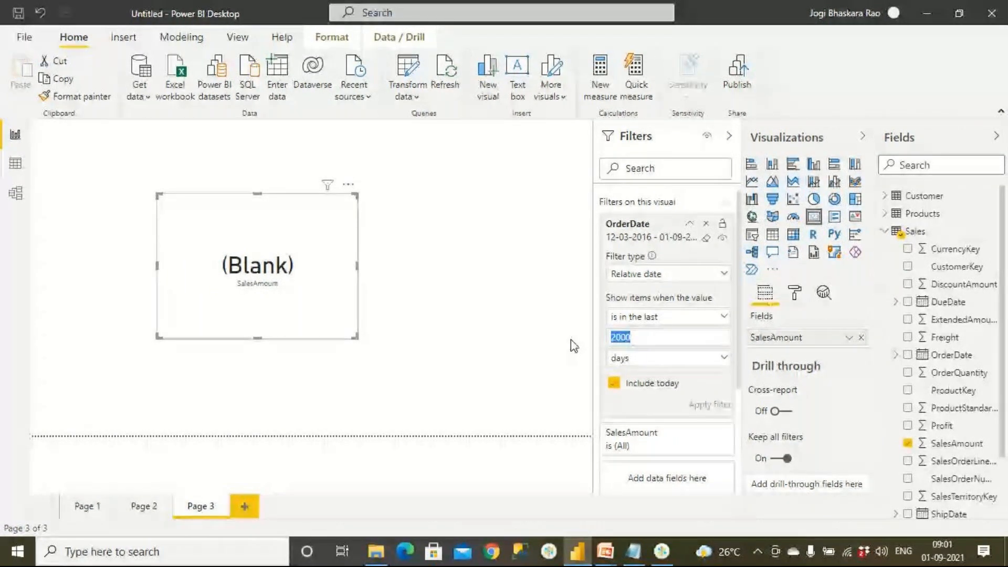
type("5")
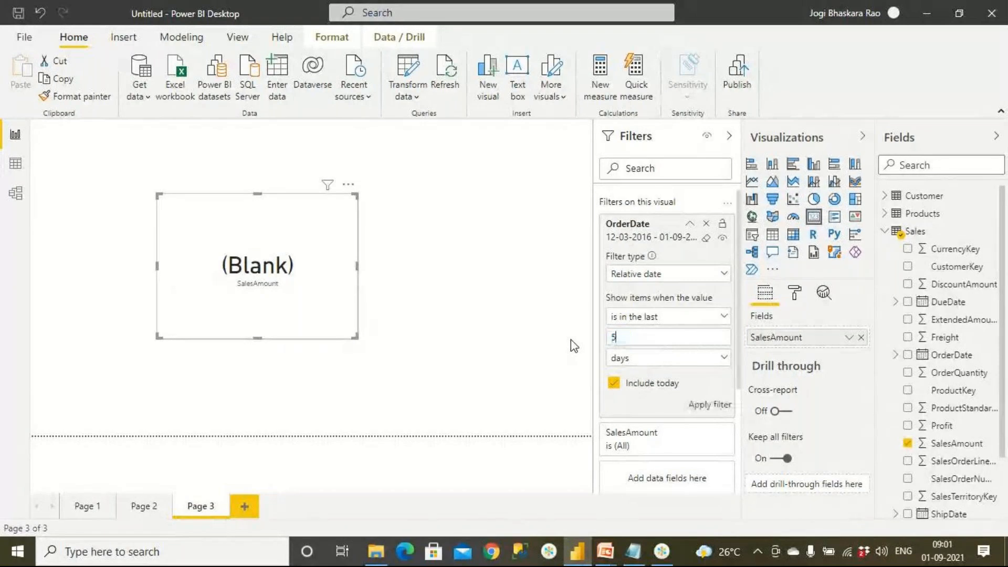
type("000")
left_click(705, 406)
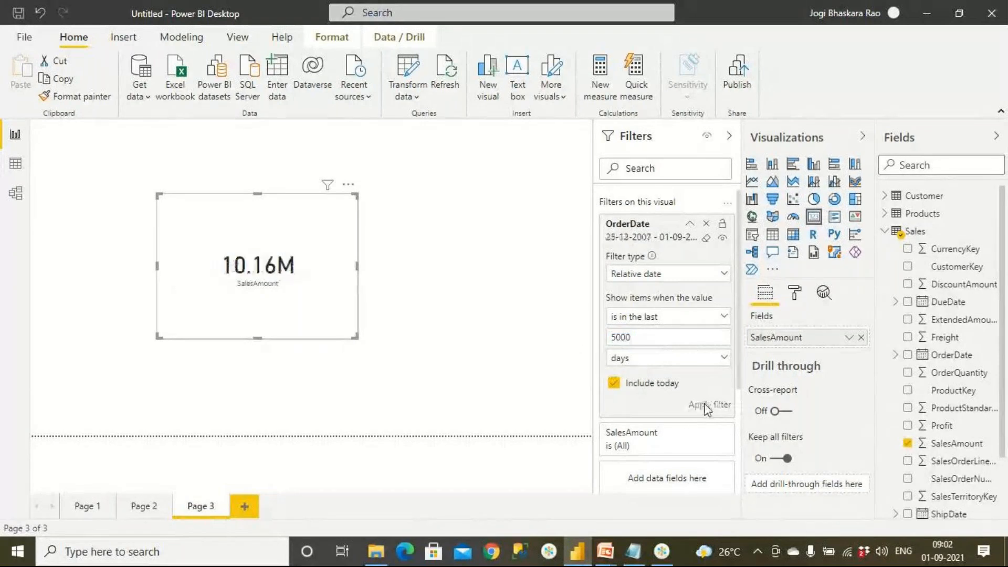
Review the time-unit options of the card's relative OrderDate filter and check today's date in the system calendar.
left_click(672, 368)
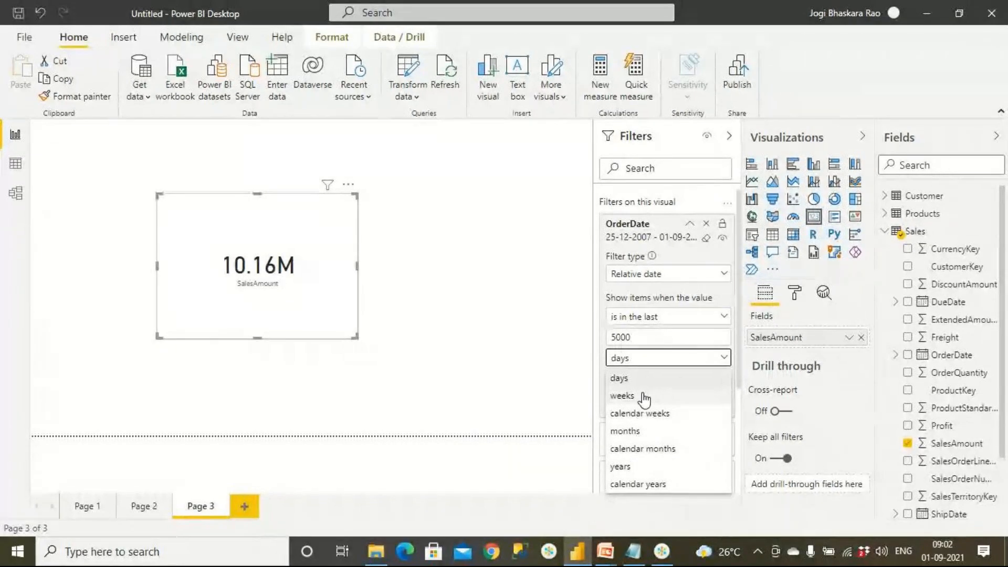
left_click(952, 561)
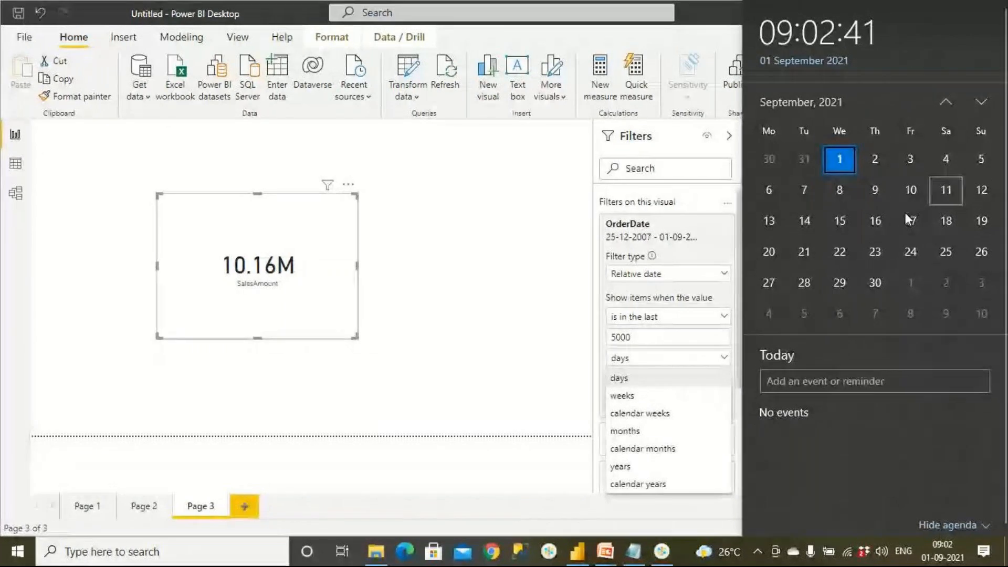
left_click(589, 348)
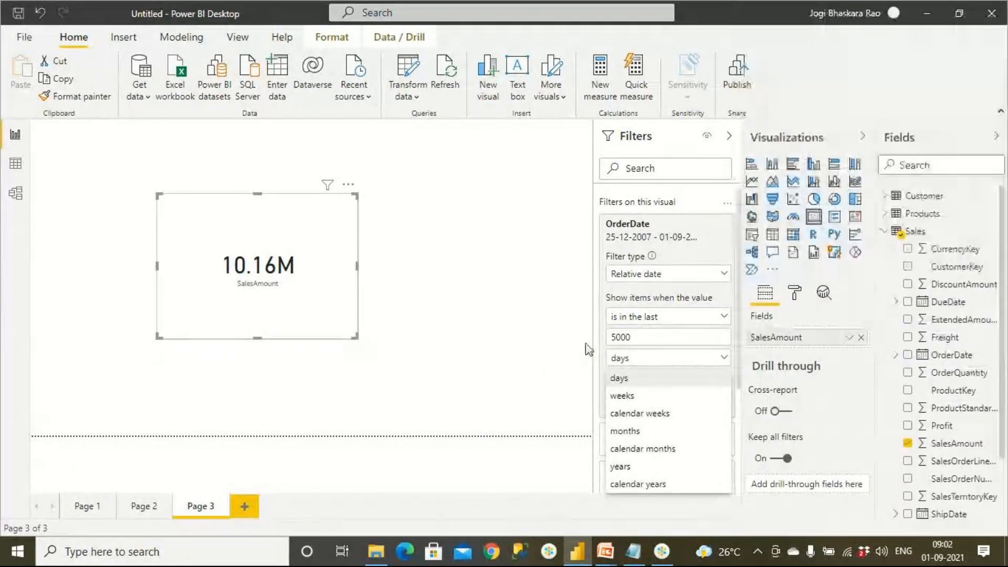
Switch the unit of the card's relative OrderDate filter to weeks and then to calendar weeks without applying it.
left_click(634, 360)
left_click(634, 361)
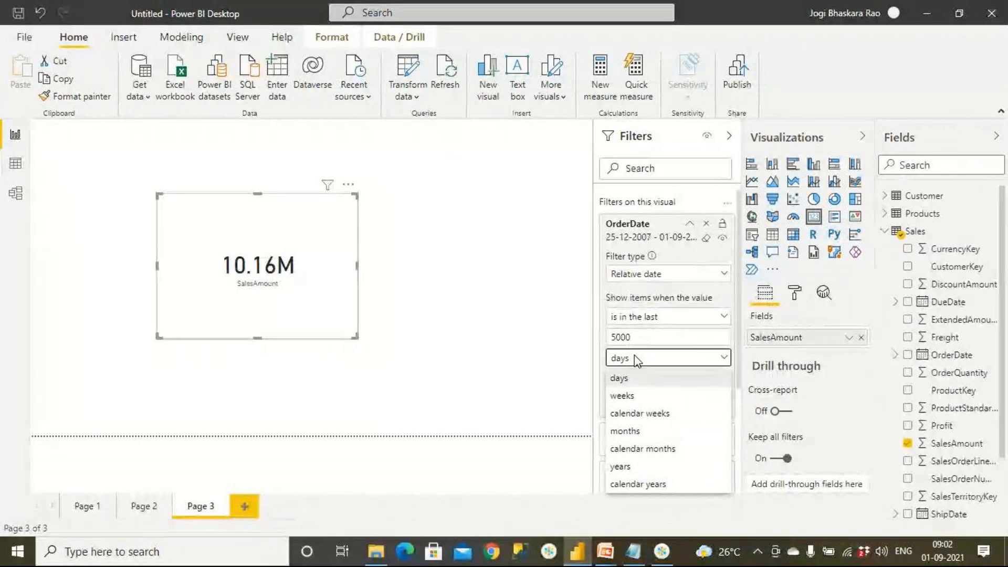
left_click(638, 400)
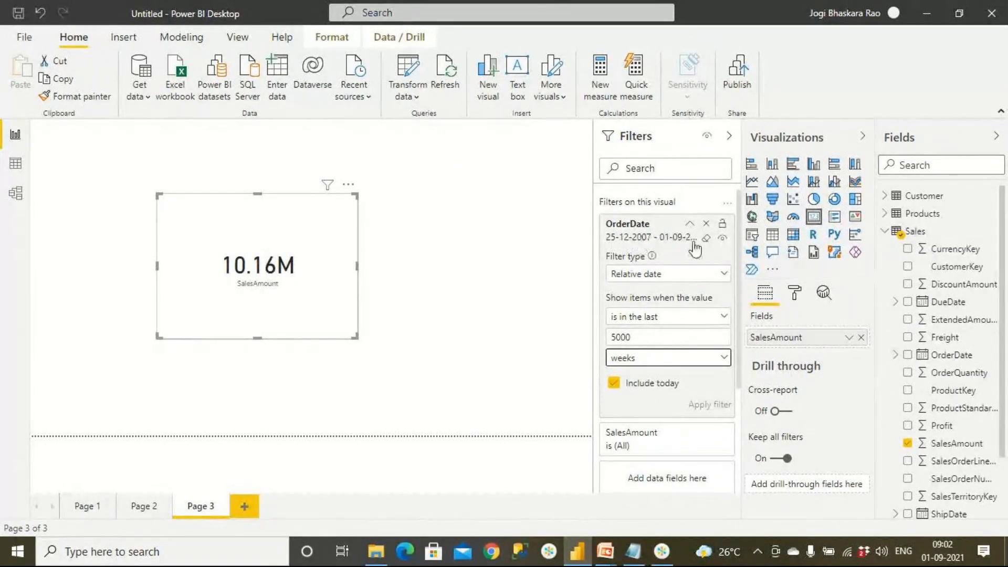
left_click(642, 357)
left_click(654, 417)
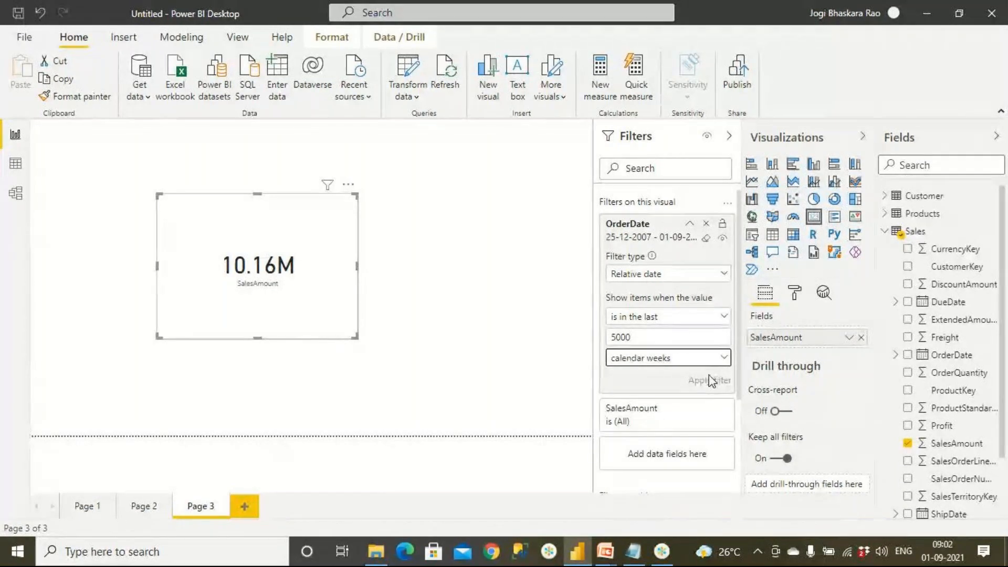
Set the card's relative OrderDate filter to the last 1 weeks, apply it, and check the range against the August 2021 system calendar.
left_click_drag(641, 336, 584, 342)
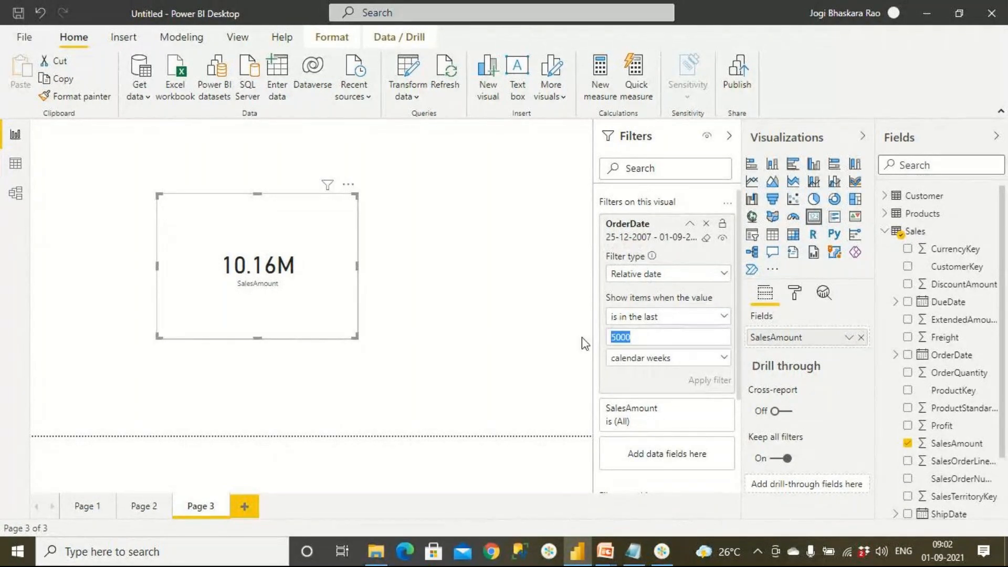
type("1")
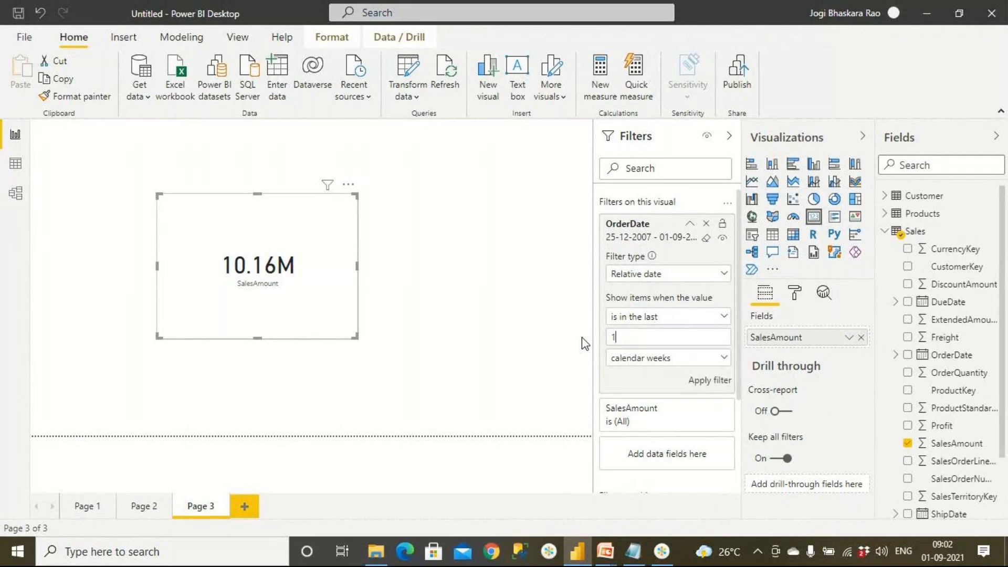
left_click(645, 359)
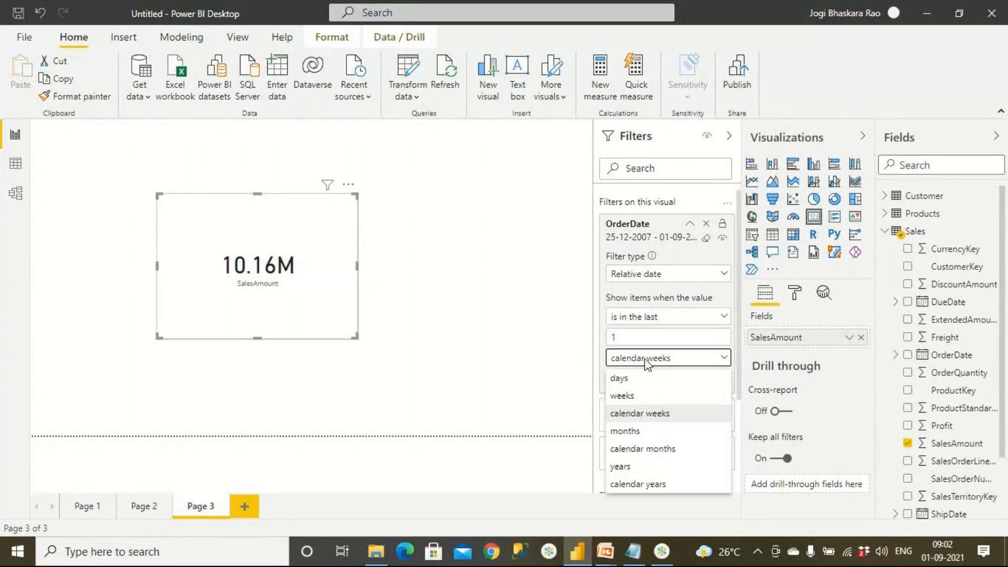
left_click(637, 398)
left_click(701, 408)
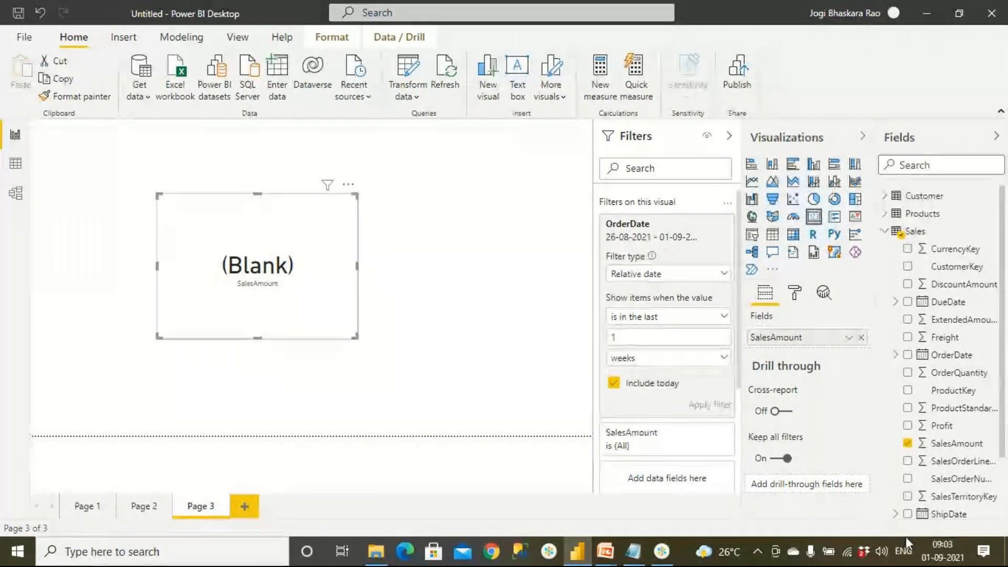
left_click(951, 563)
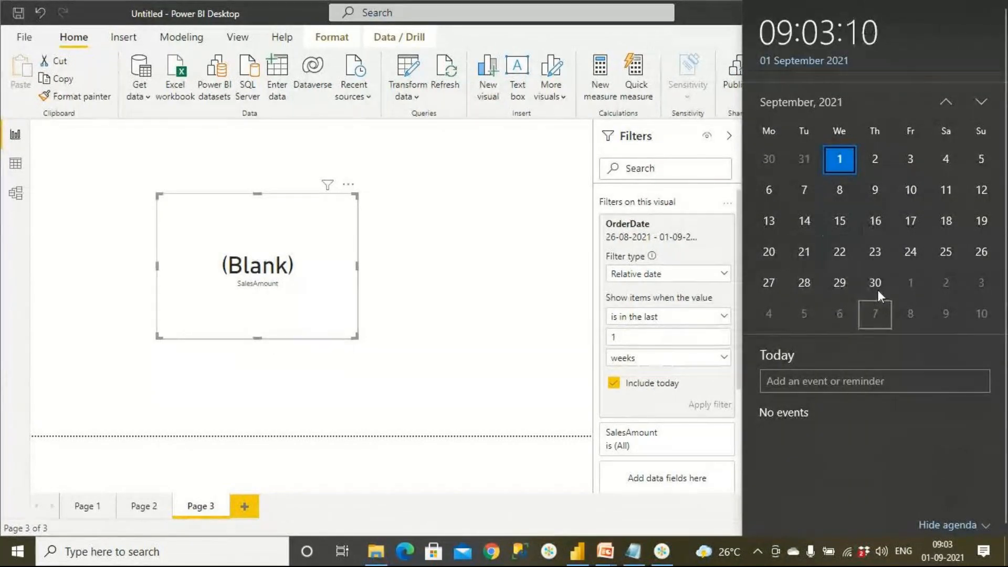
left_click(945, 102)
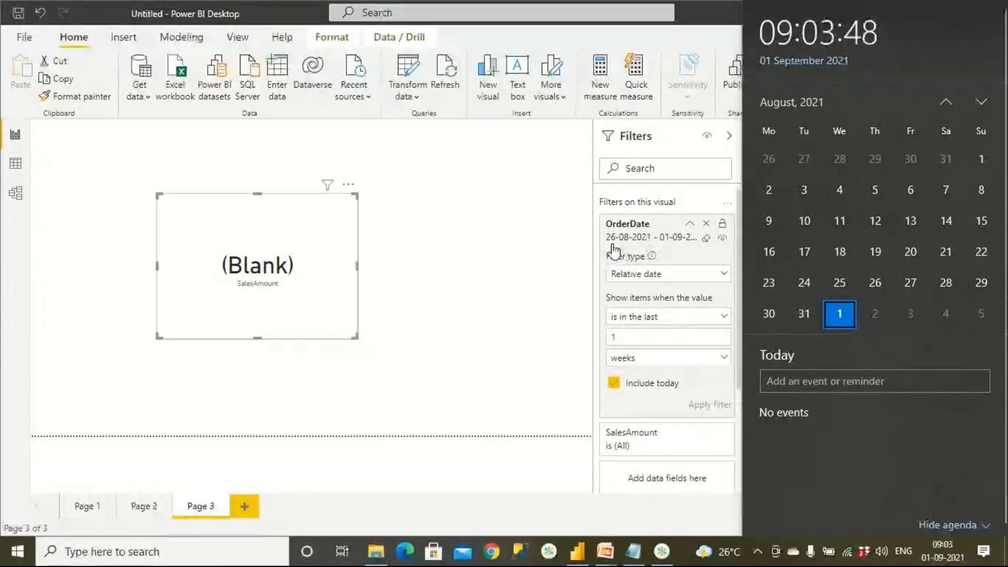
Change the unit of the card's relative OrderDate filter to calendar weeks and apply it.
left_click(655, 359)
left_click(656, 359)
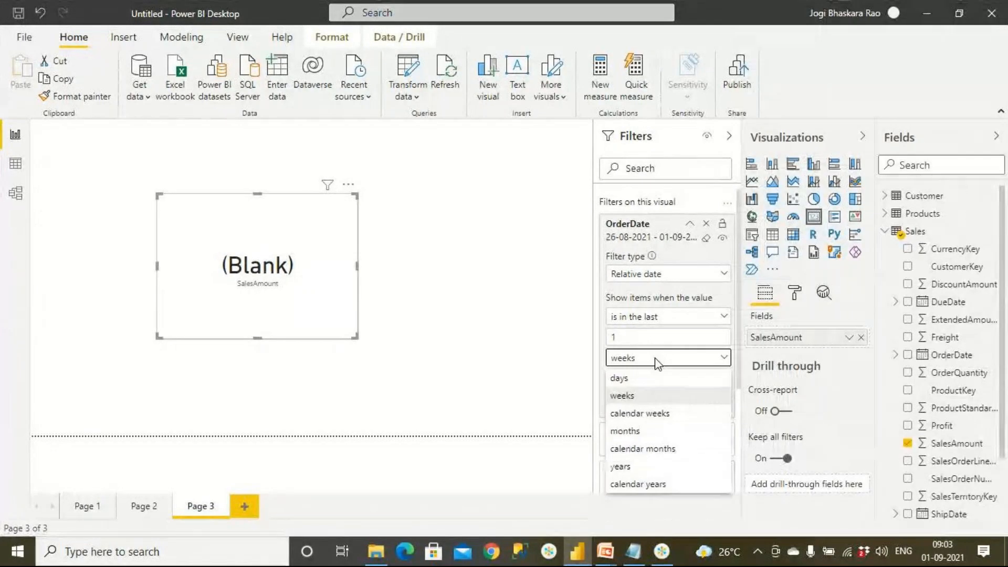
left_click(656, 414)
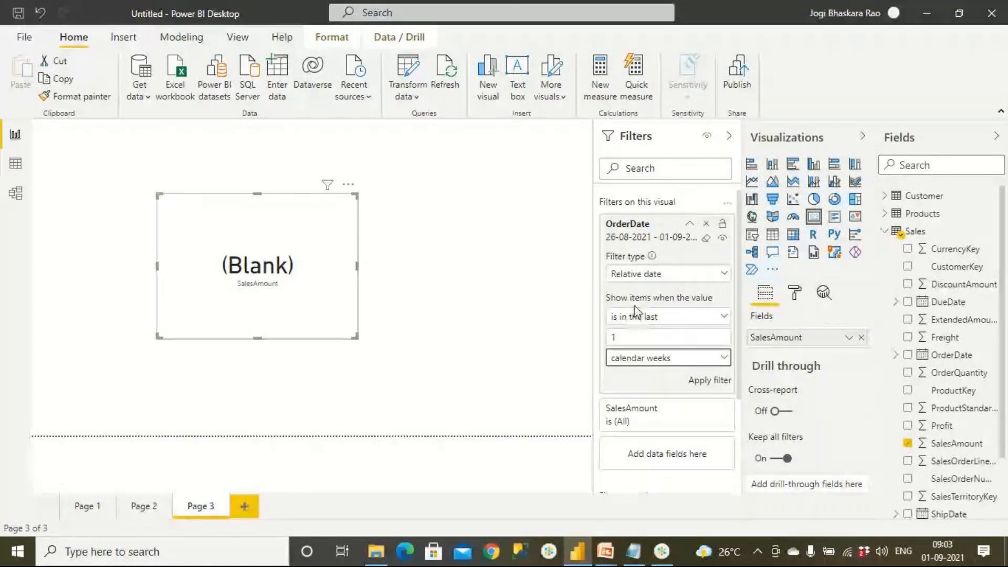
left_click(716, 382)
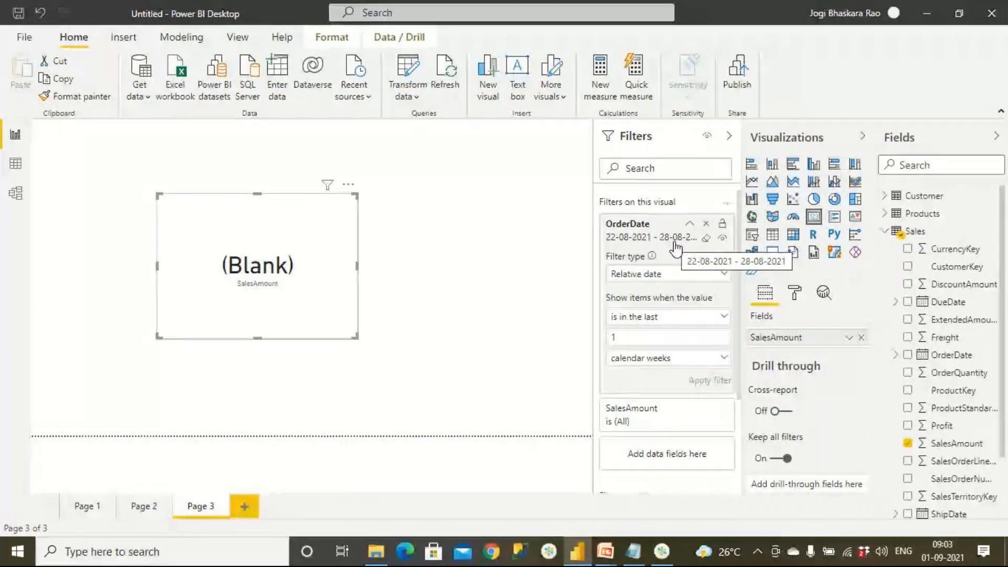
Check the current month in the system calendar and return to the selected SalesAmount card.
double_click(602, 336)
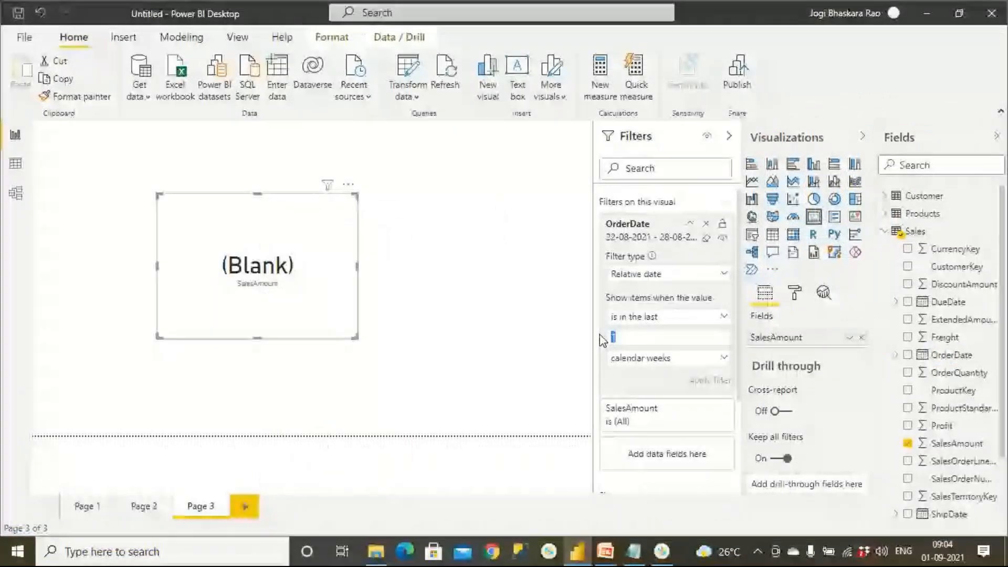
key("super")
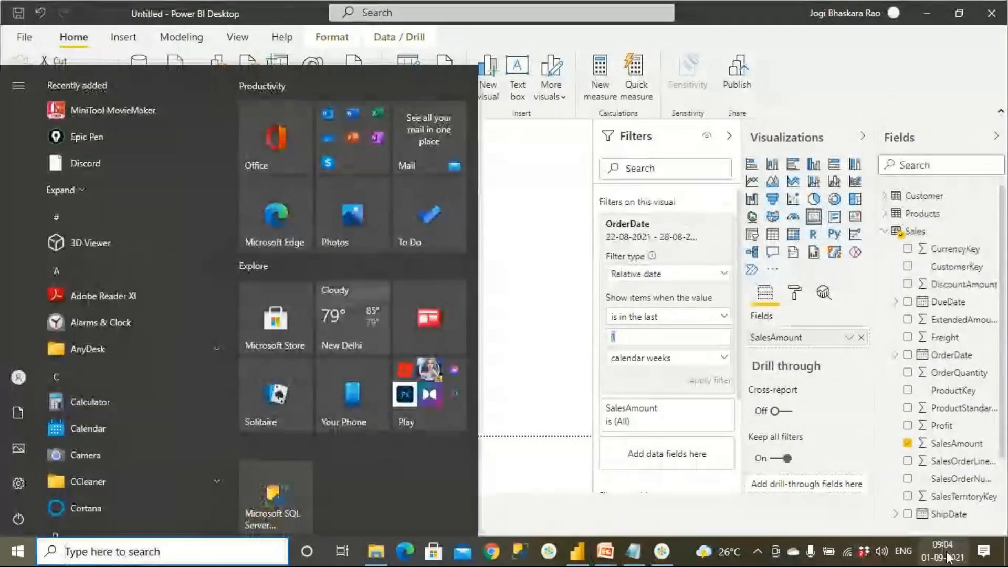
left_click(943, 551)
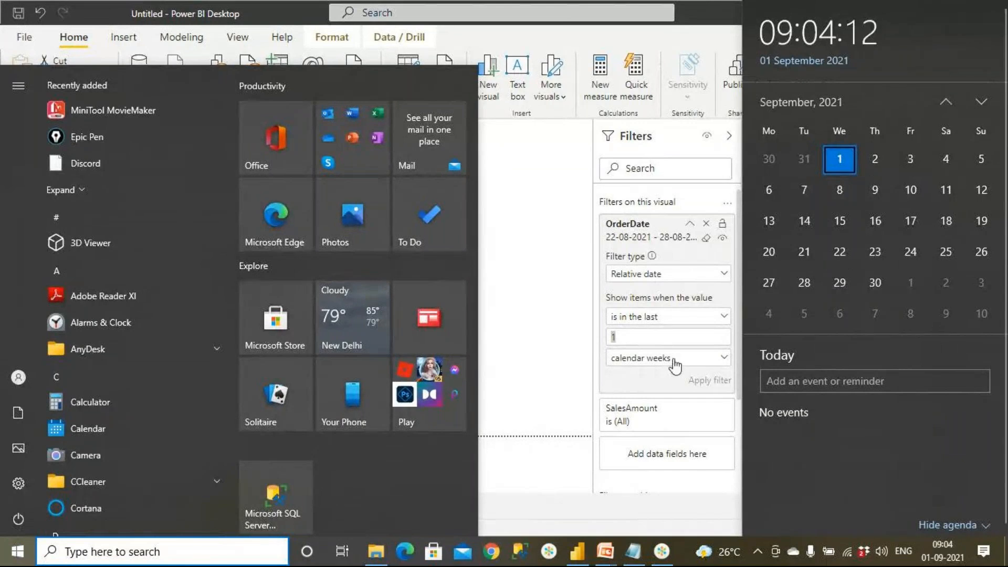
left_click(550, 349)
left_click(549, 350)
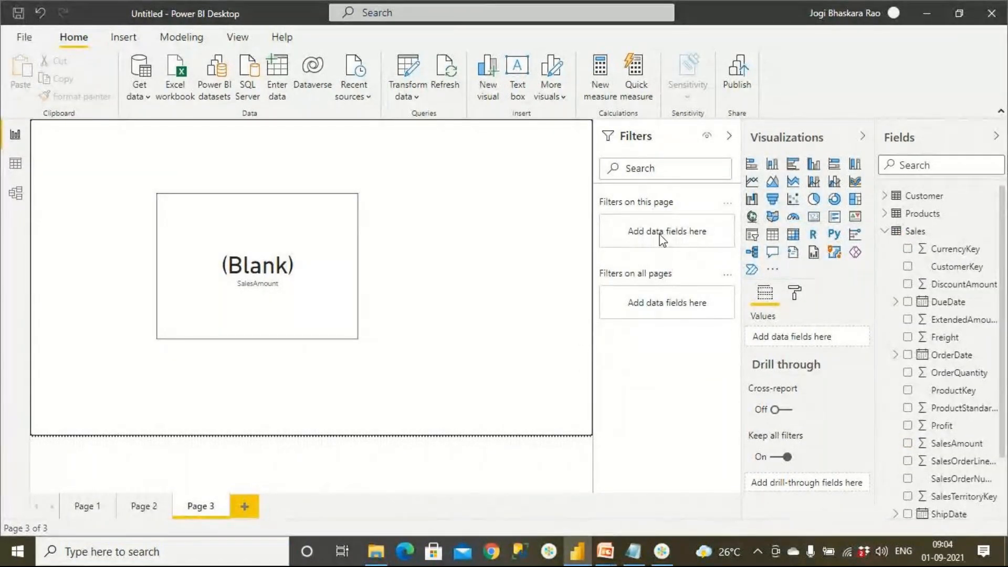
left_click(345, 300)
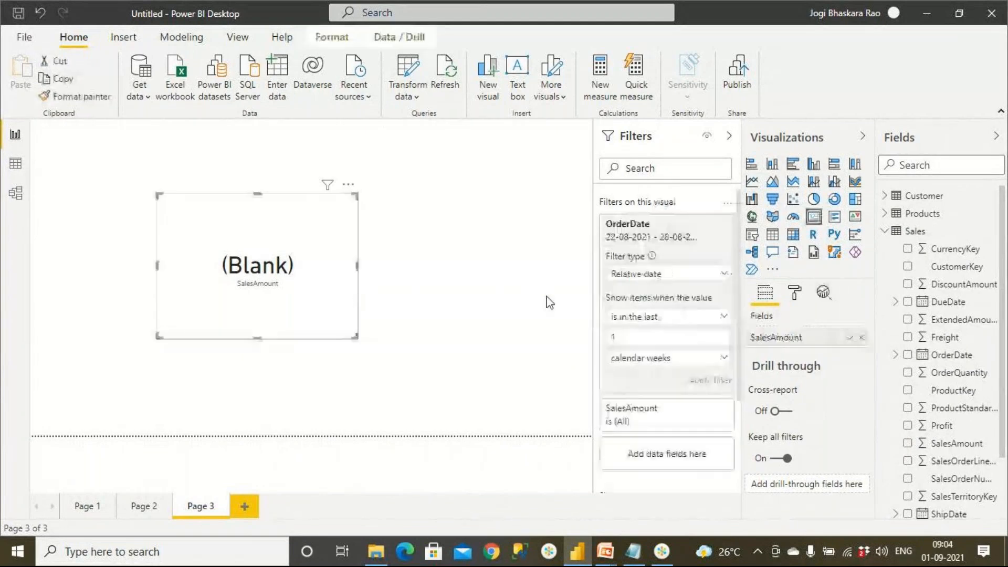
Switch the card's relative OrderDate filter back to the last 1 weeks and apply it for comparison.
left_click(673, 360)
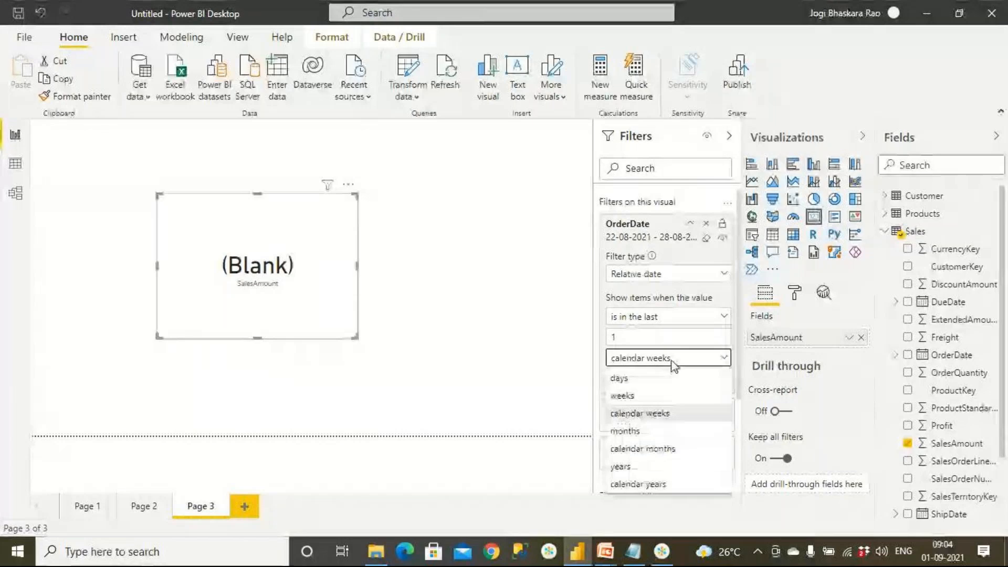
left_click(630, 396)
left_click(688, 406)
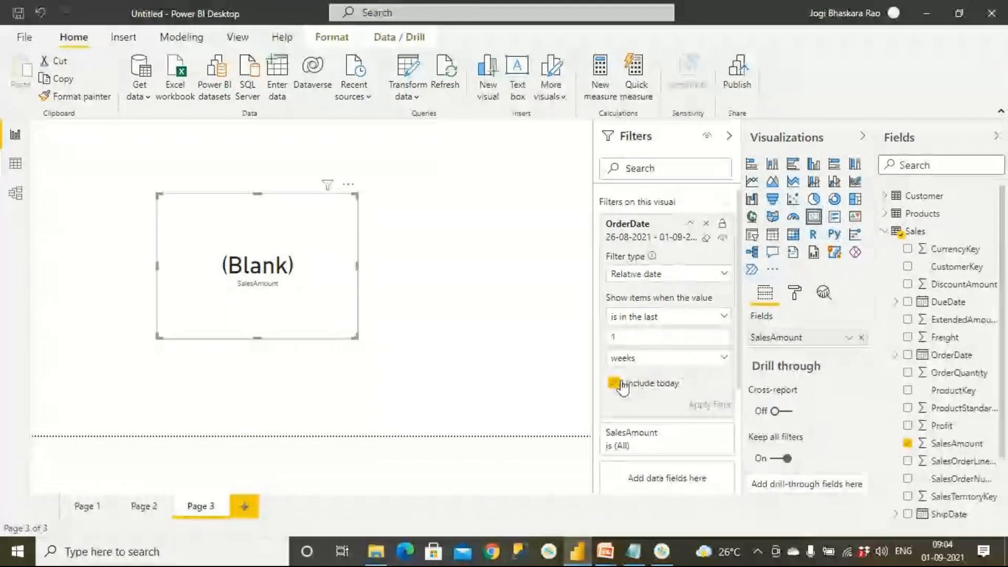
Set the card's OrderDate filter to the last 1 calendar weeks again, apply it, and compare it with August 2021 in the system calendar.
left_click(667, 357)
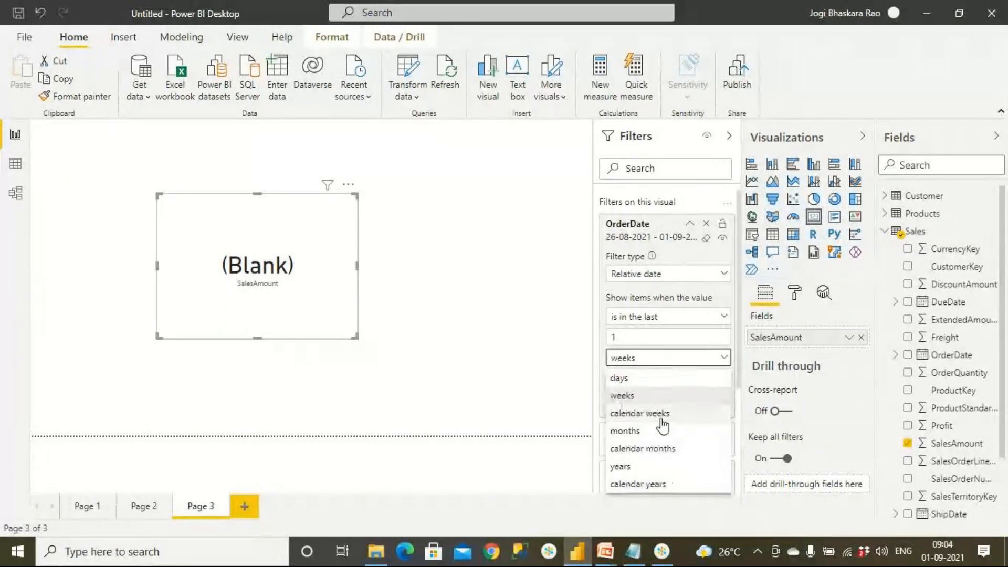
left_click(661, 418)
left_click(719, 382)
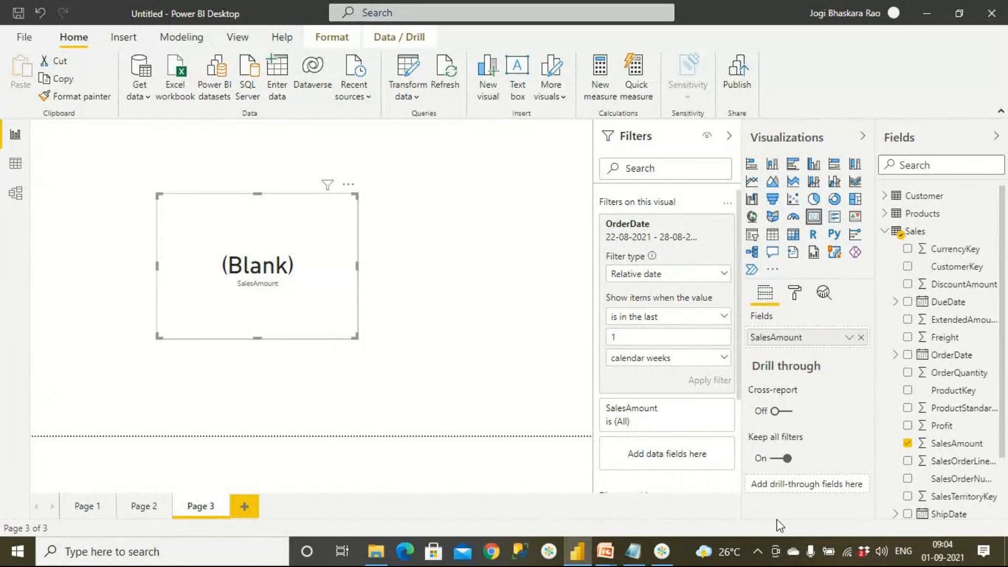
left_click(944, 557)
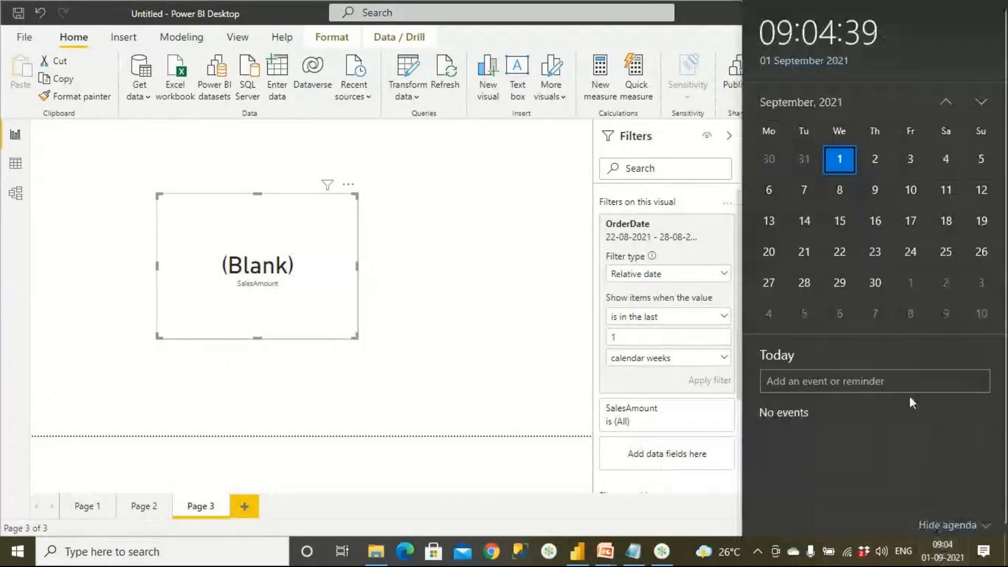
left_click(946, 101)
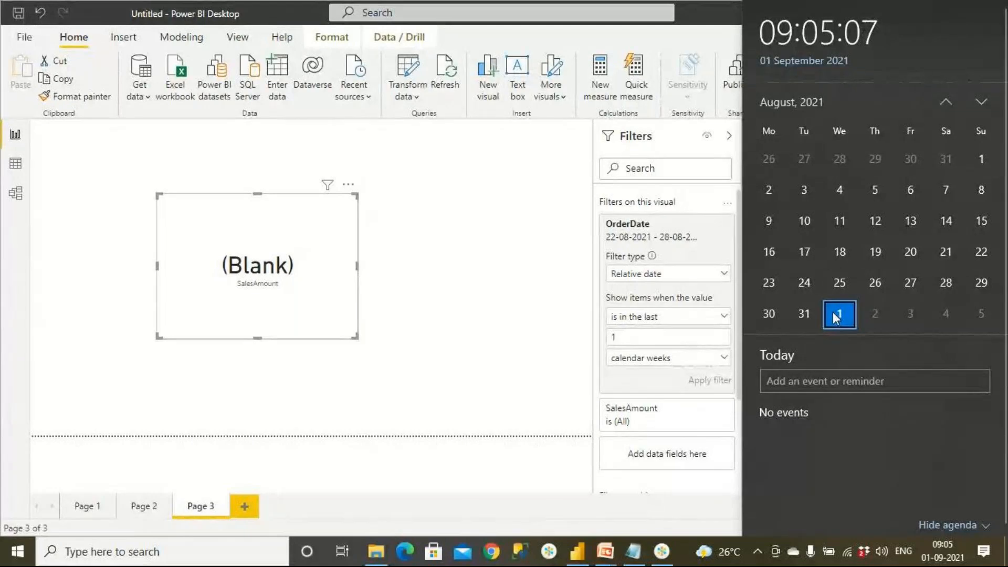
Change the card's relative OrderDate filter to the last 1 months and apply it with today included.
left_click_drag(621, 337, 559, 341)
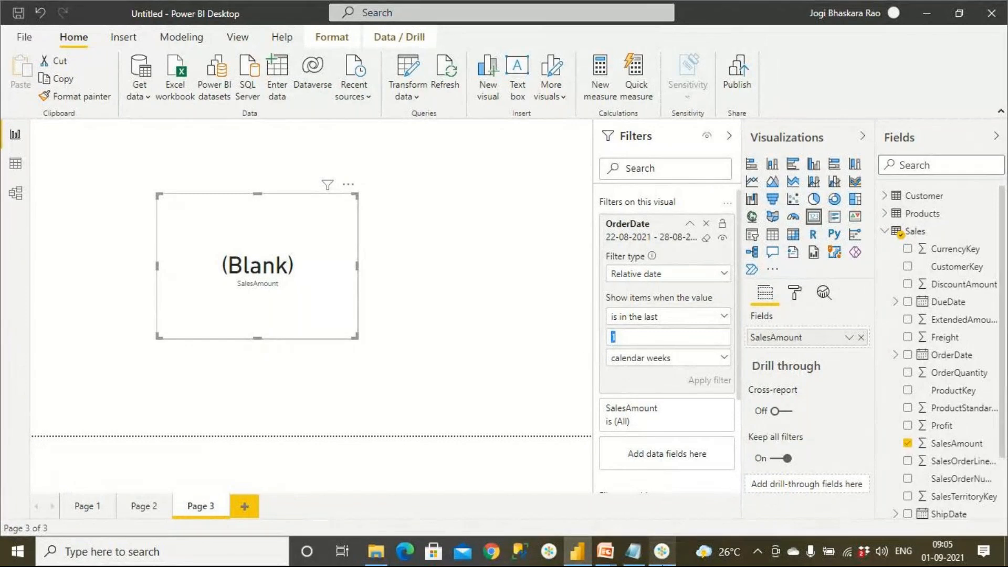
mouse_move(661, 552)
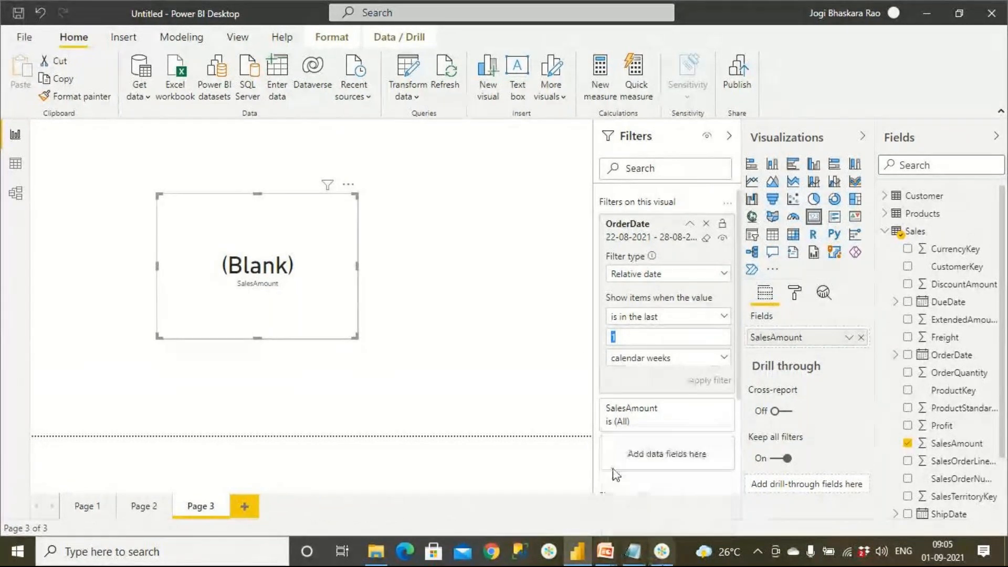
left_click(704, 318)
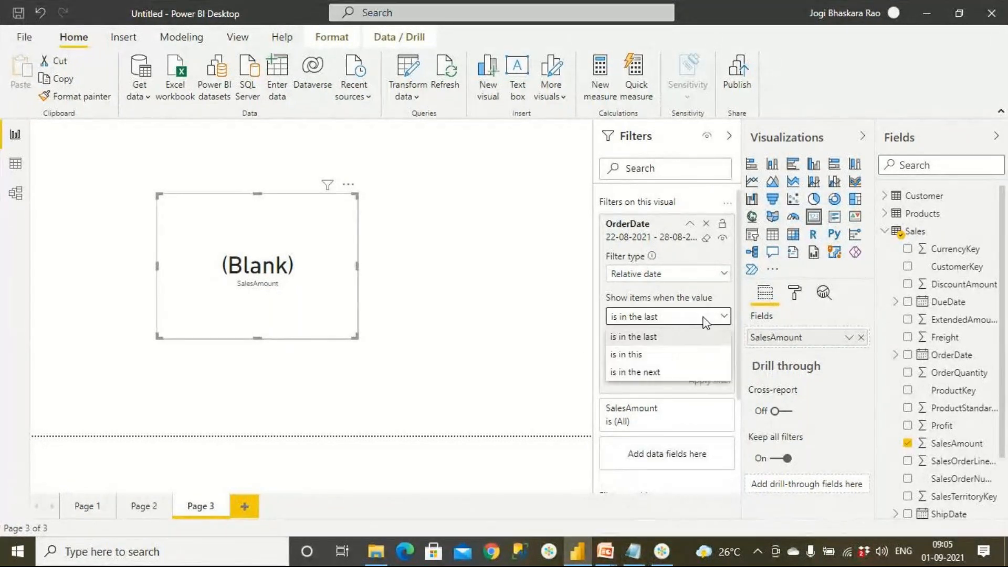
left_click(694, 337)
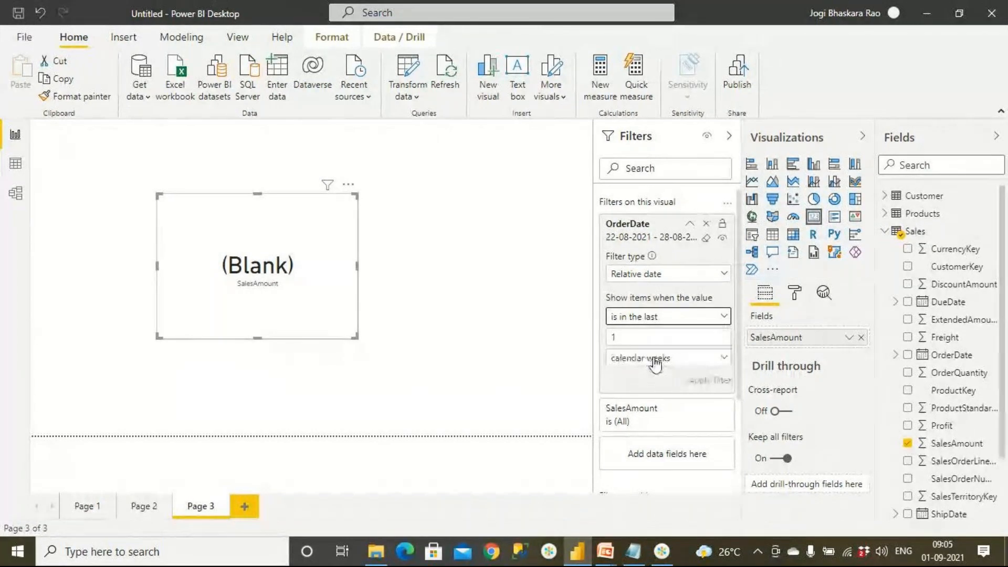
left_click(654, 359)
left_click(626, 430)
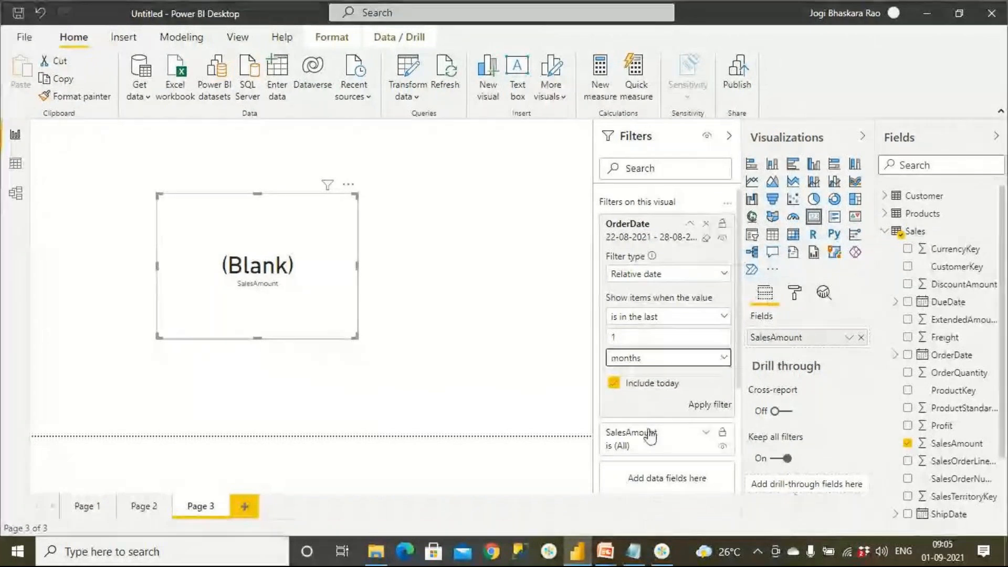
left_click(708, 414)
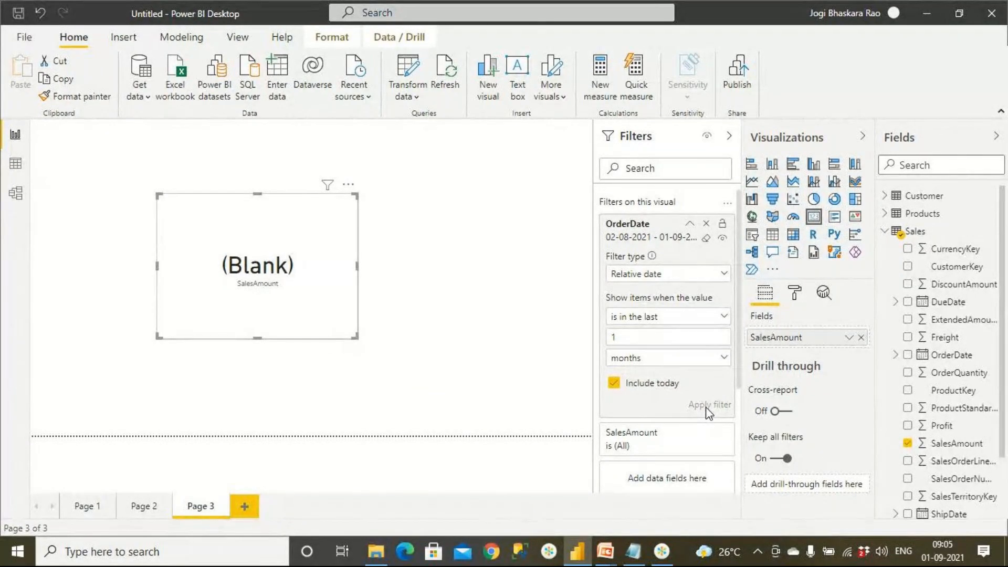
Check today's date in the system calendar and apply a last 1 calendar months OrderDate filter to the SalesAmount card.
left_click(942, 551)
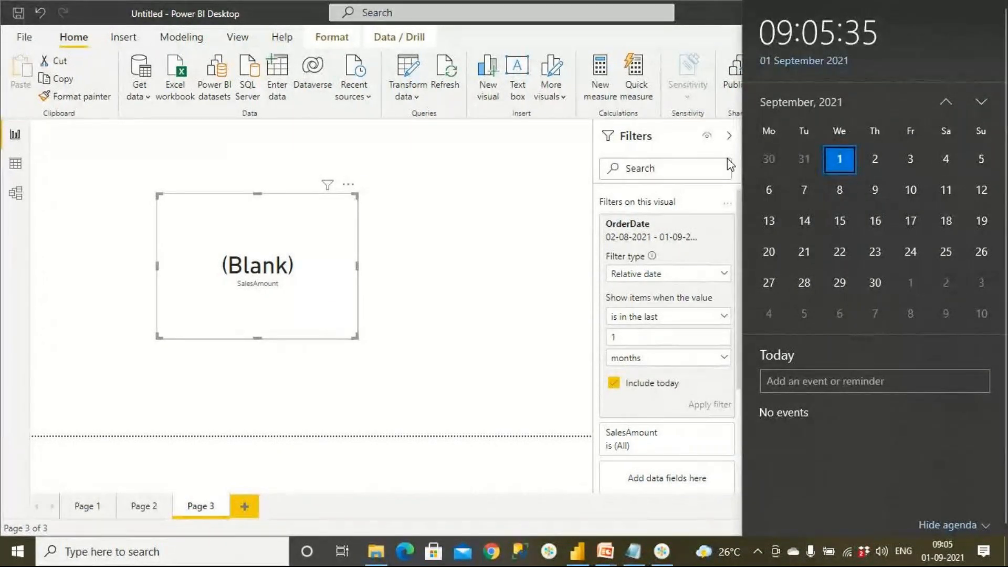
left_click(652, 360)
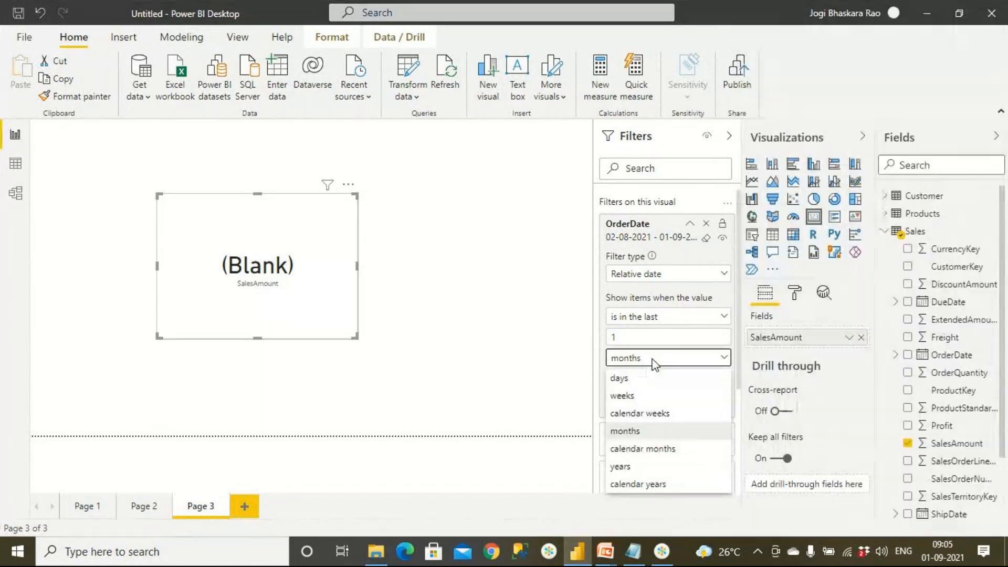
left_click(653, 447)
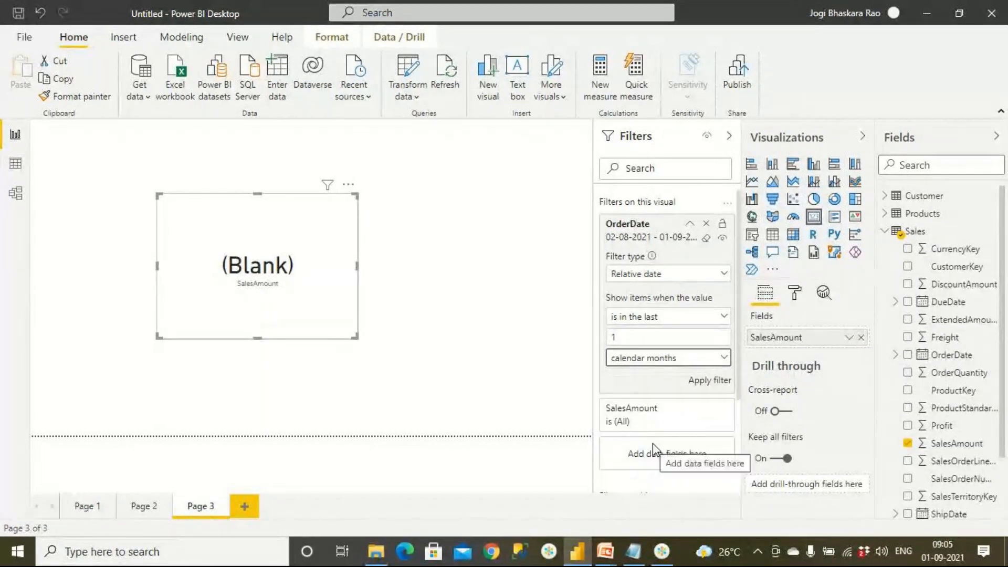
left_click(721, 382)
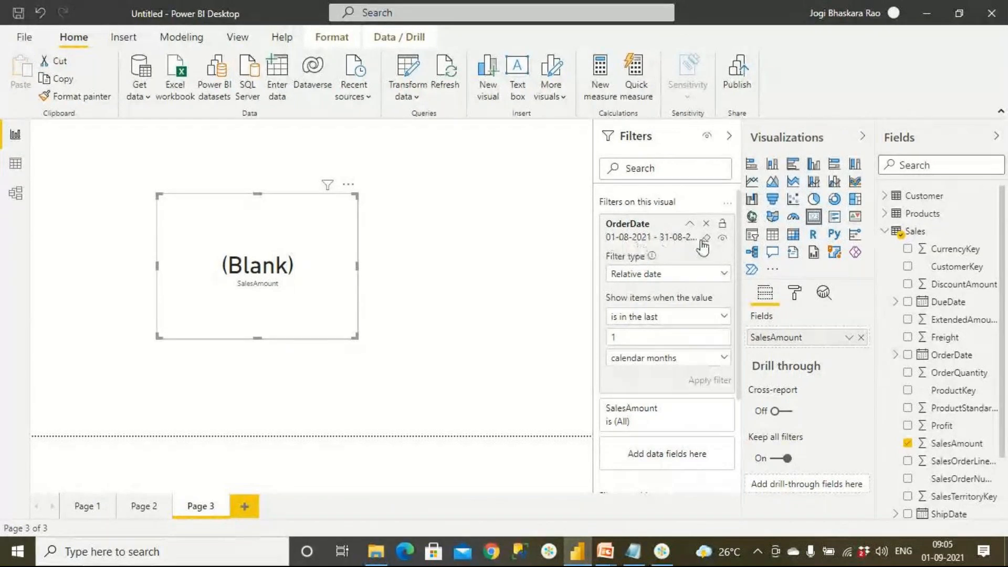
Change the card's relative OrderDate filter to the last 1 years and apply it with today included.
left_click(649, 360)
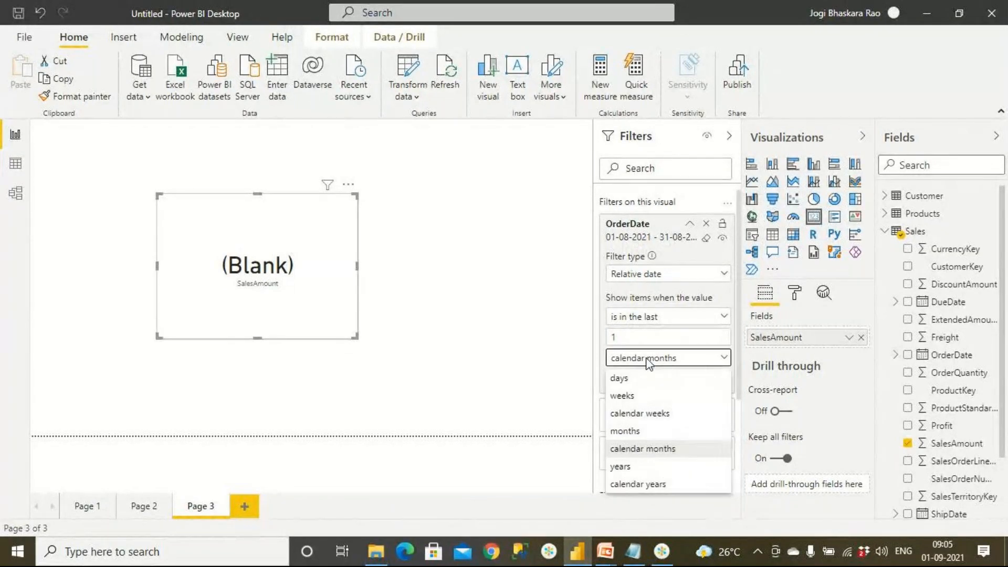
left_click(644, 469)
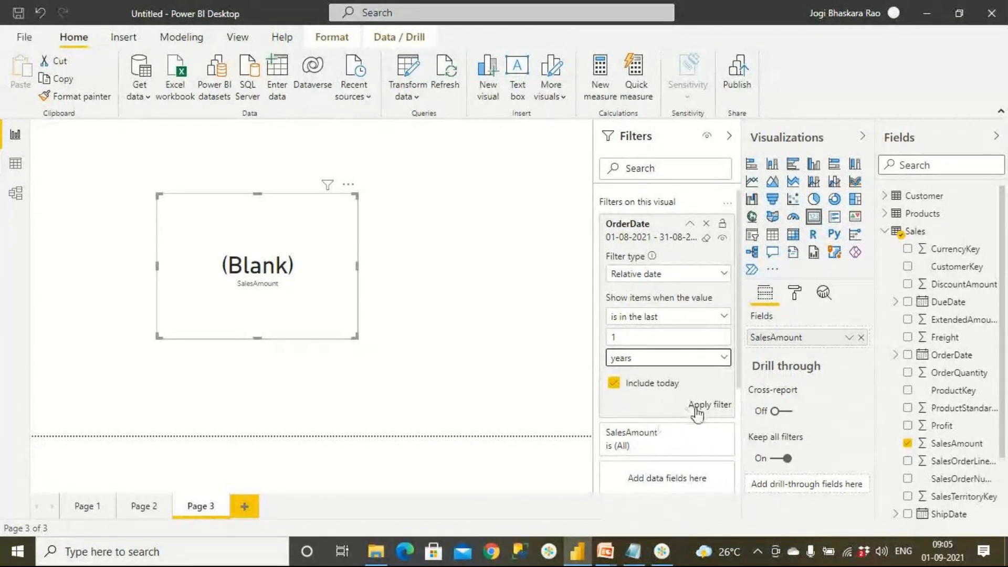
left_click(719, 405)
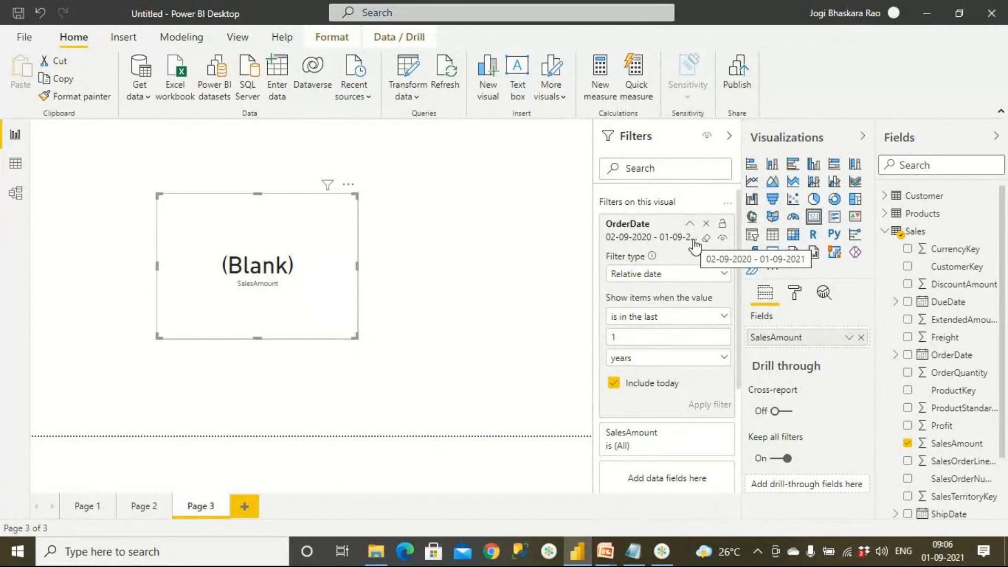
Change the card's OrderDate filter to the last 1 calendar years, apply it, and review the available date units.
left_click(651, 359)
left_click(646, 485)
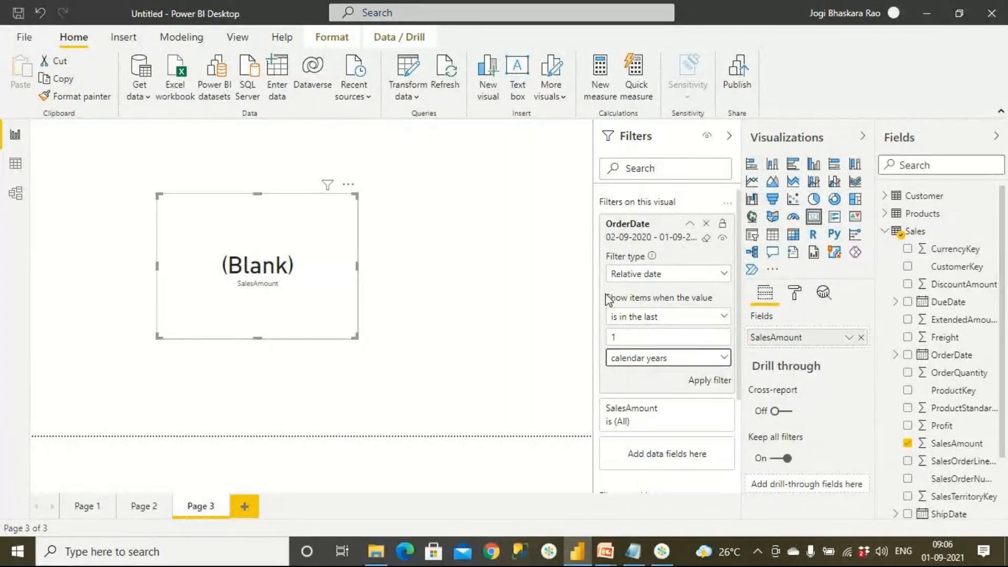
left_click(692, 380)
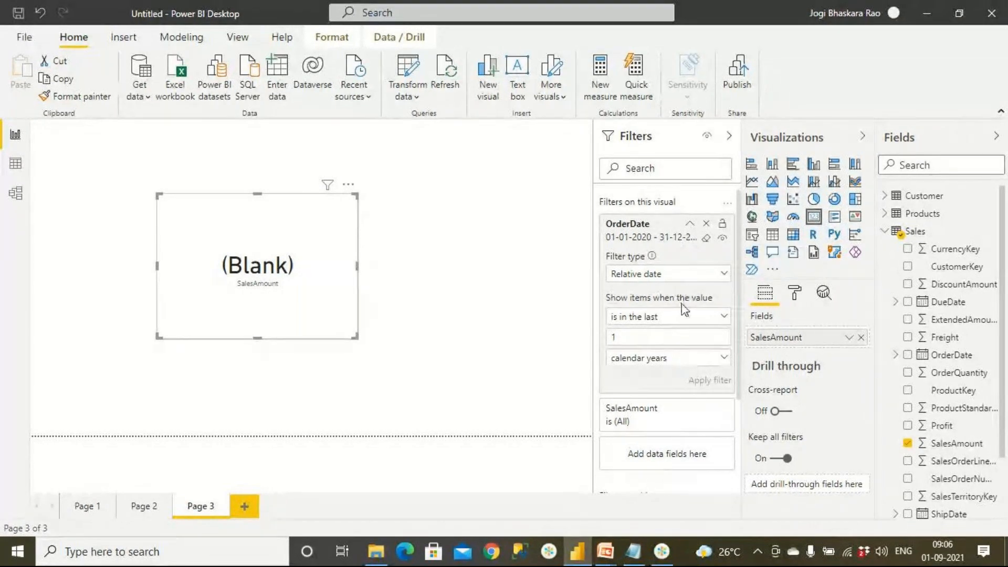
left_click(674, 368)
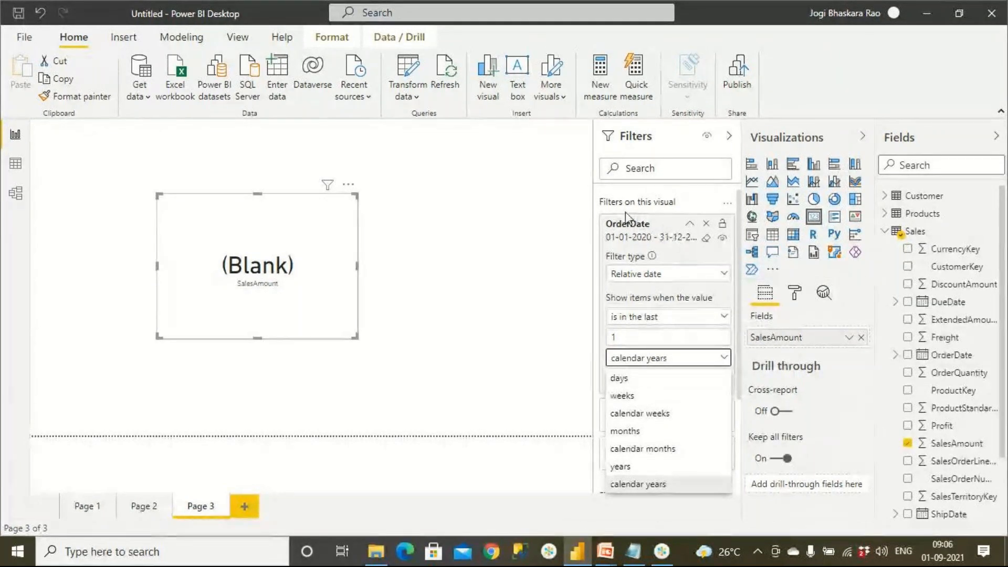
left_click(454, 311)
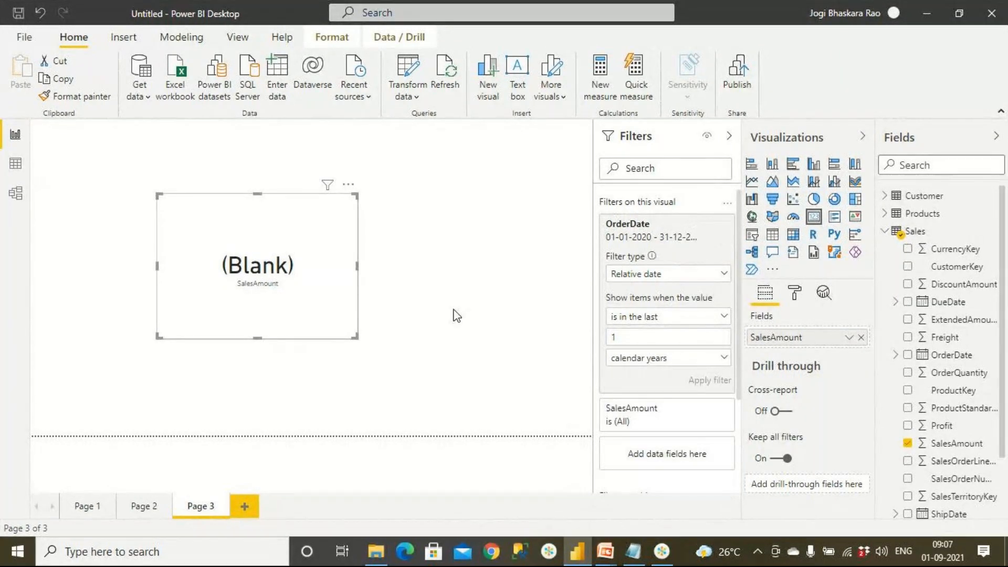
Examine the Sales table data and the Customer to Sales relationship in the data model, and return to the report page.
left_click(15, 163)
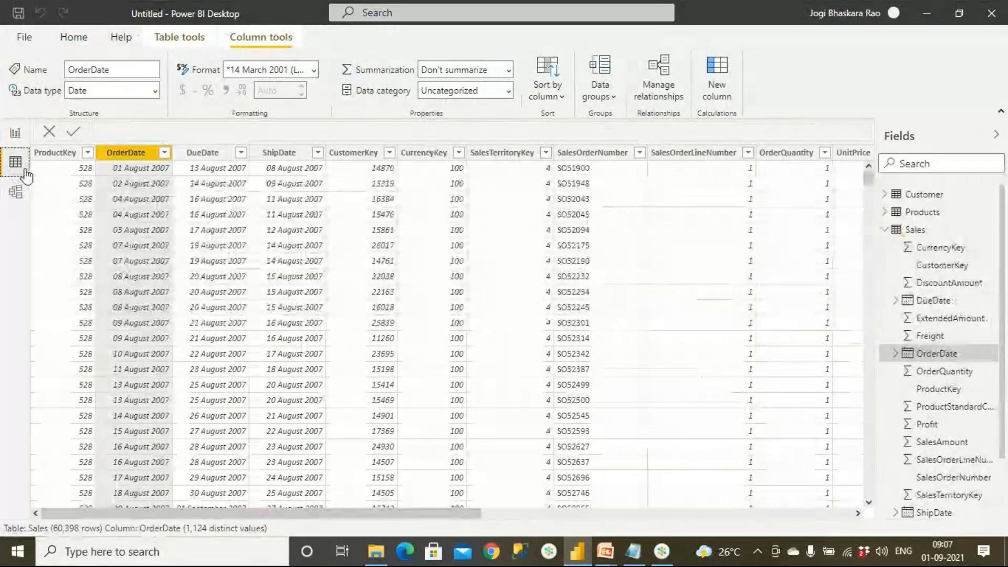
left_click(15, 191)
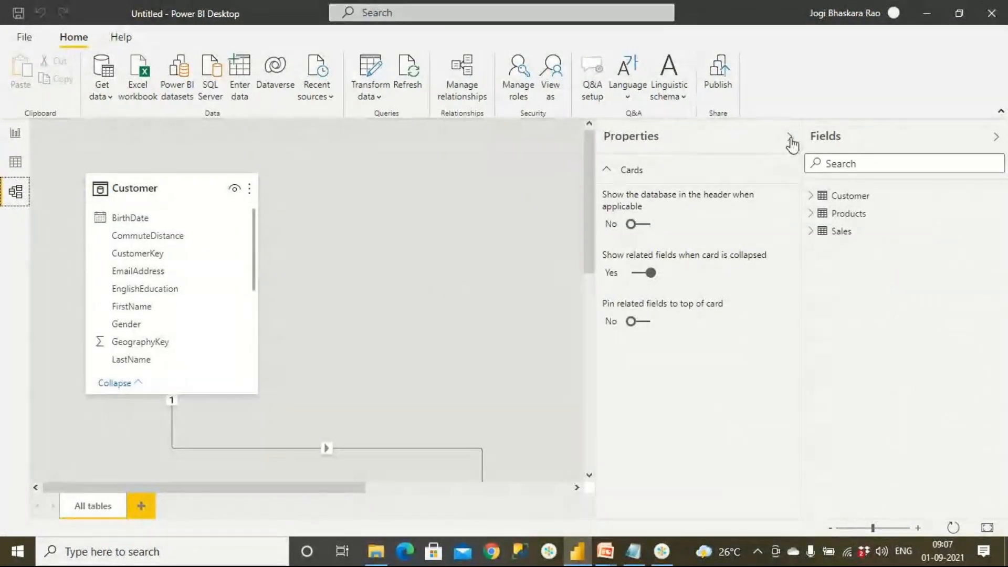
left_click(789, 138)
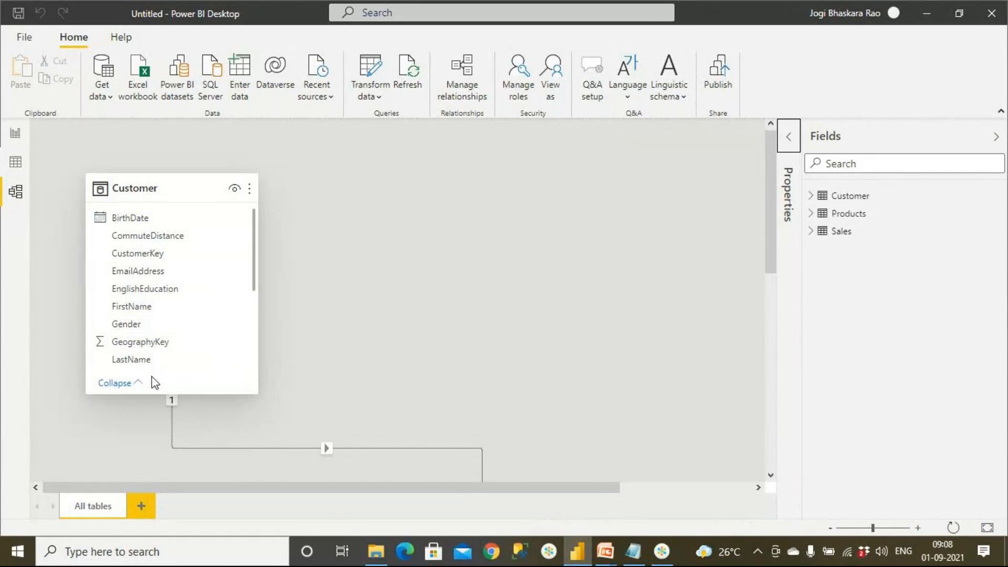
scroll(505, 428, "down", 3)
scroll(509, 436, "down", 3)
scroll(509, 436, "up", 3)
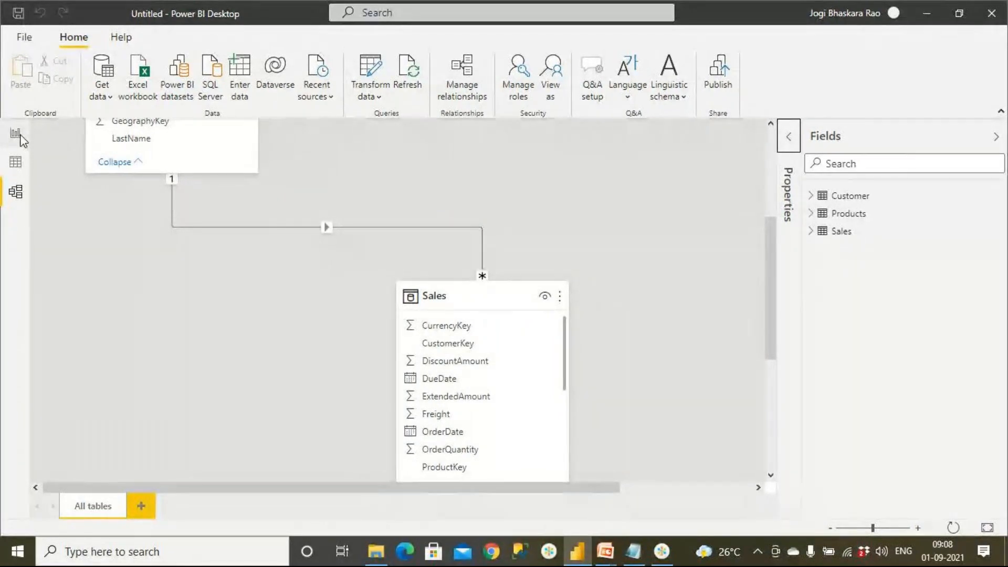
left_click(19, 136)
left_click(16, 161)
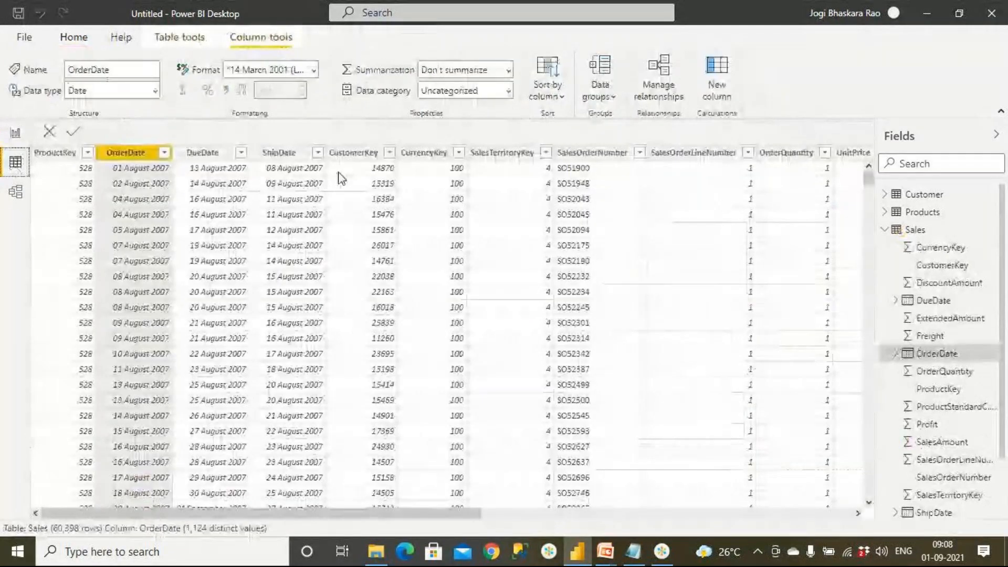
left_click(15, 135)
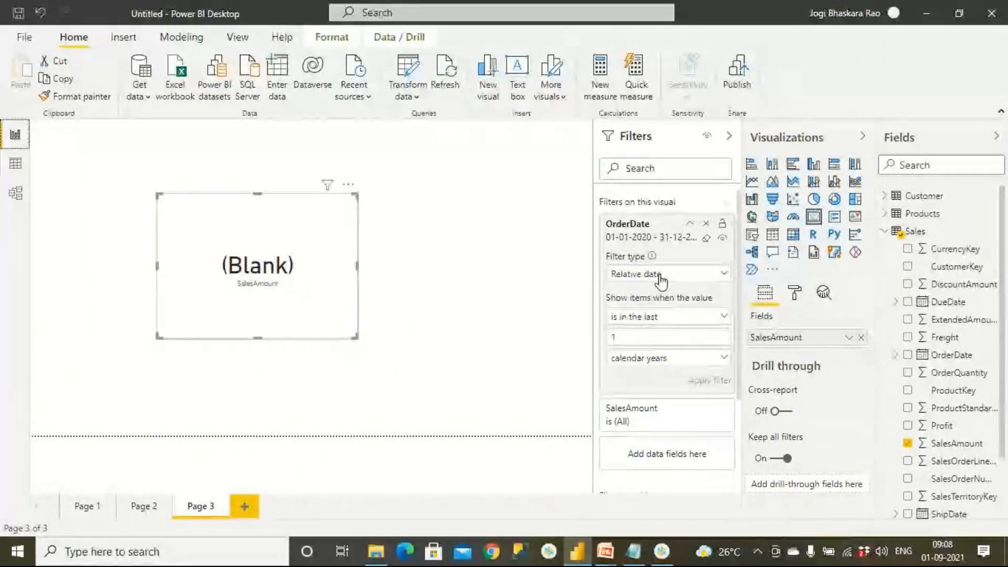
Set the card's relative OrderDate condition to is in this day and apply the filter.
left_click(682, 317)
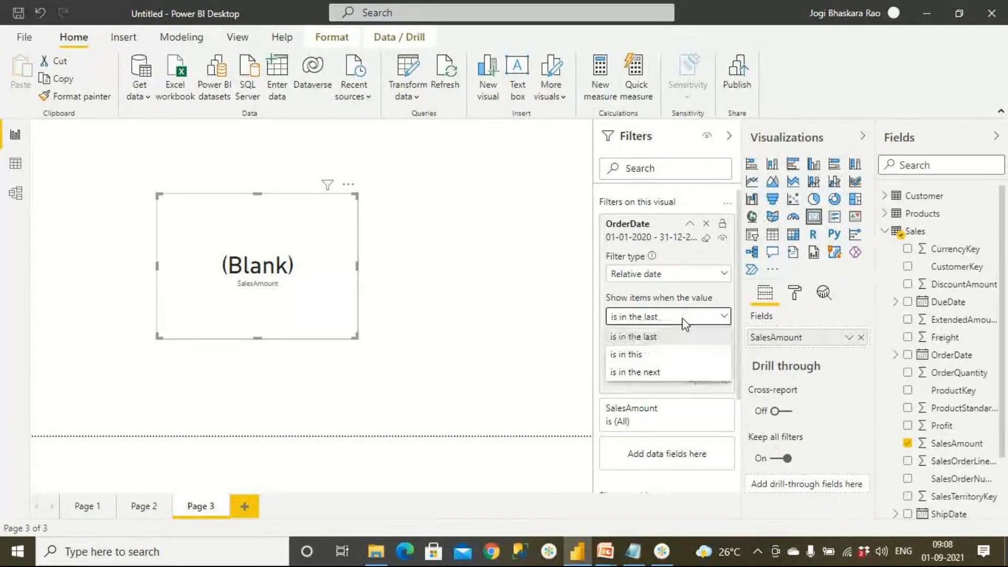
left_click(653, 356)
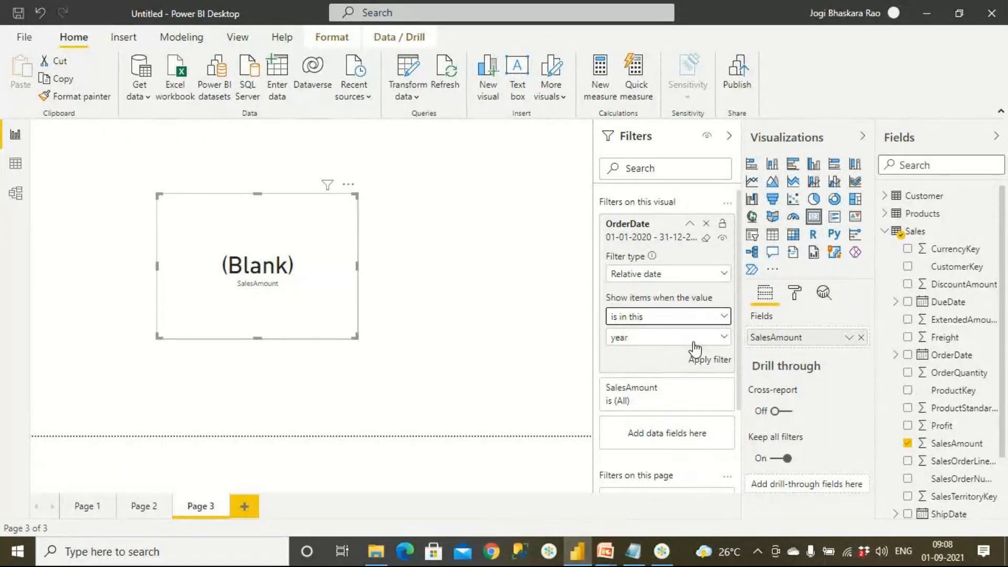
left_click(655, 338)
left_click(651, 356)
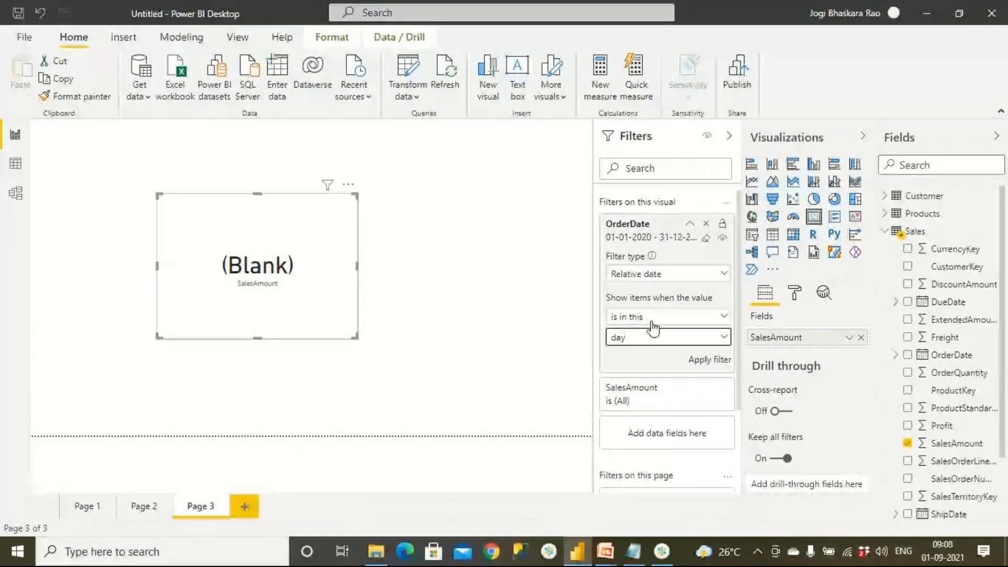
left_click(707, 363)
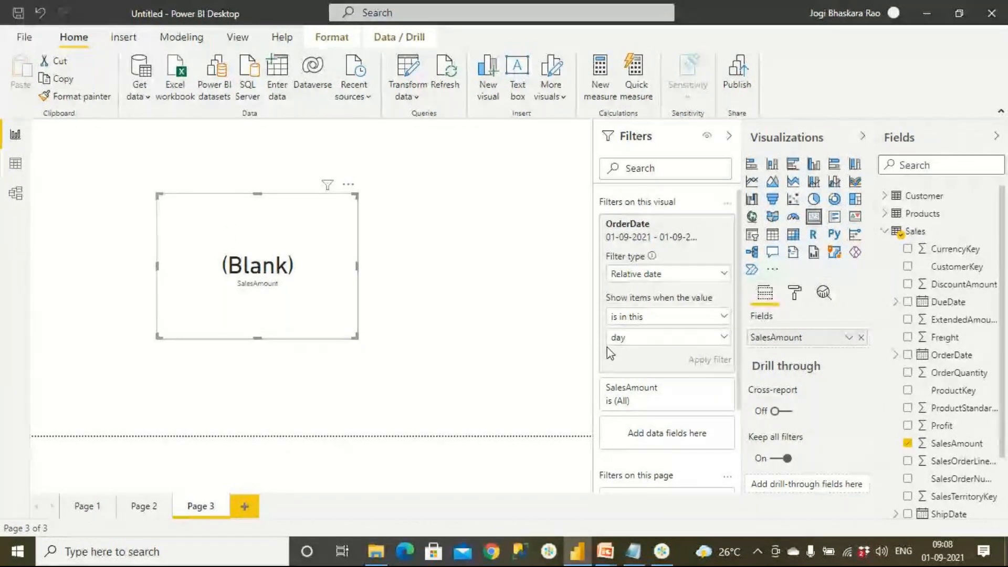
Keep the OrderDate condition as is in this and select year as its unit, leaving the filter unapplied.
left_click(680, 319)
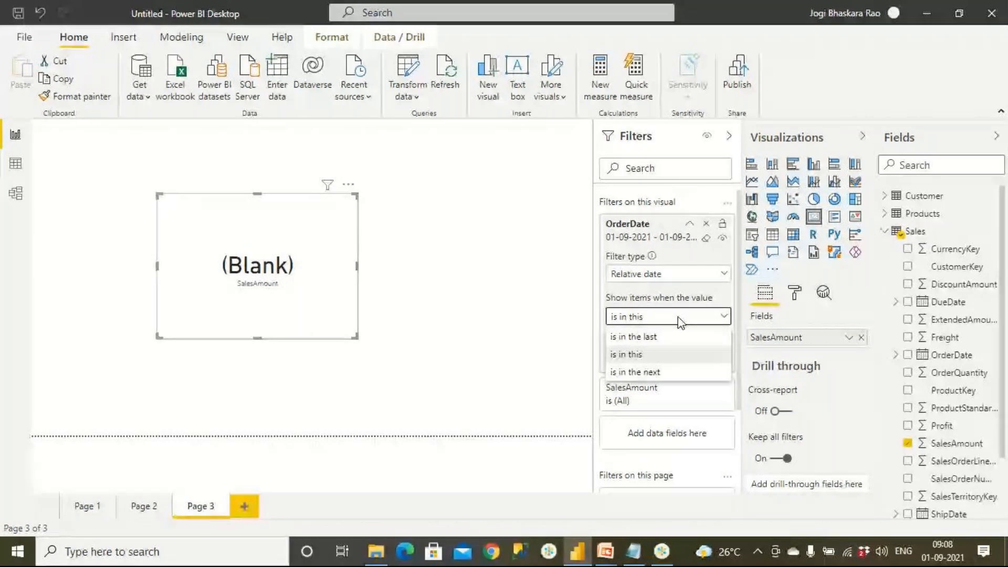
left_click(654, 354)
left_click(654, 343)
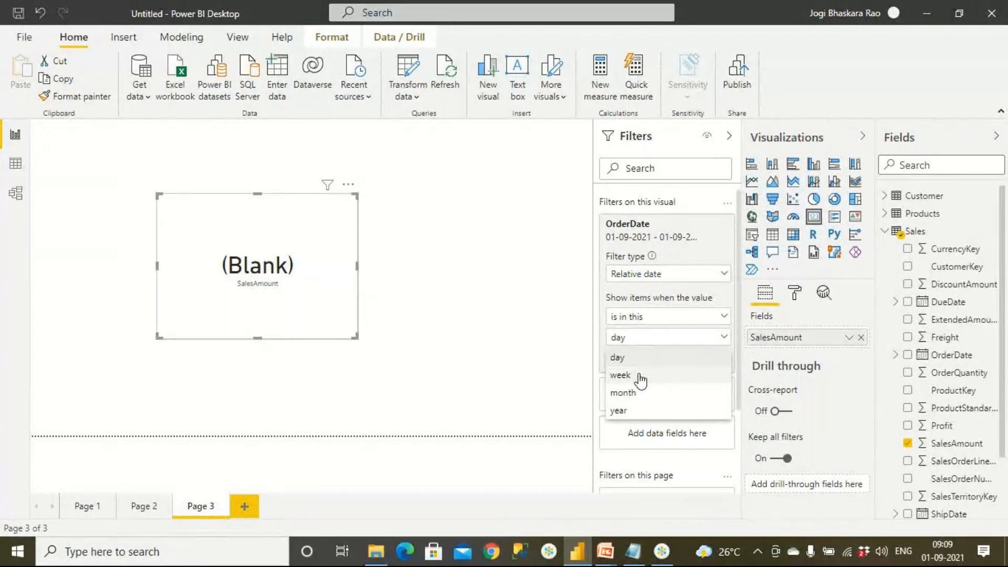
left_click(641, 416)
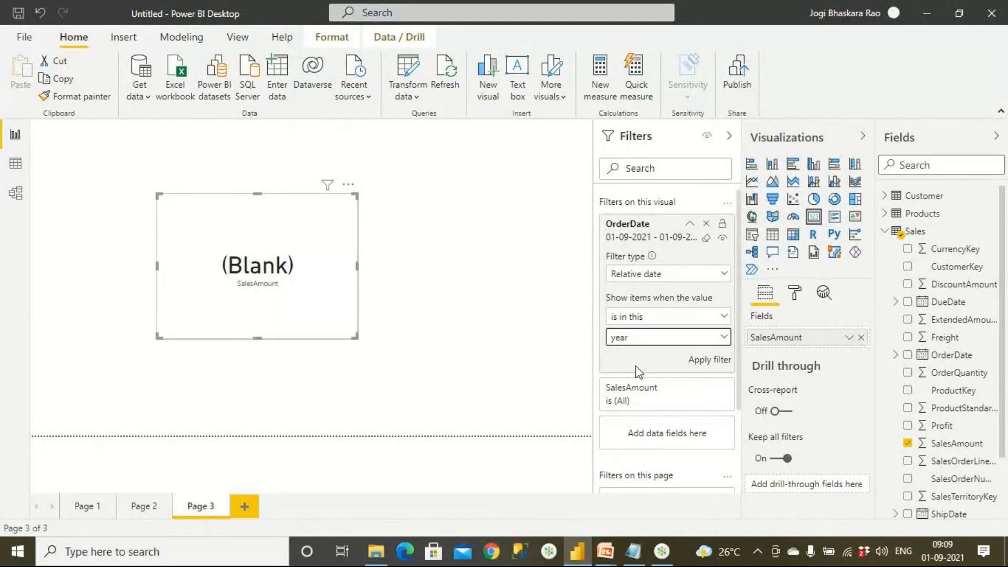
Switch the OrderDate condition to is in the next 1 years and look through its units and the other conditions.
left_click(654, 318)
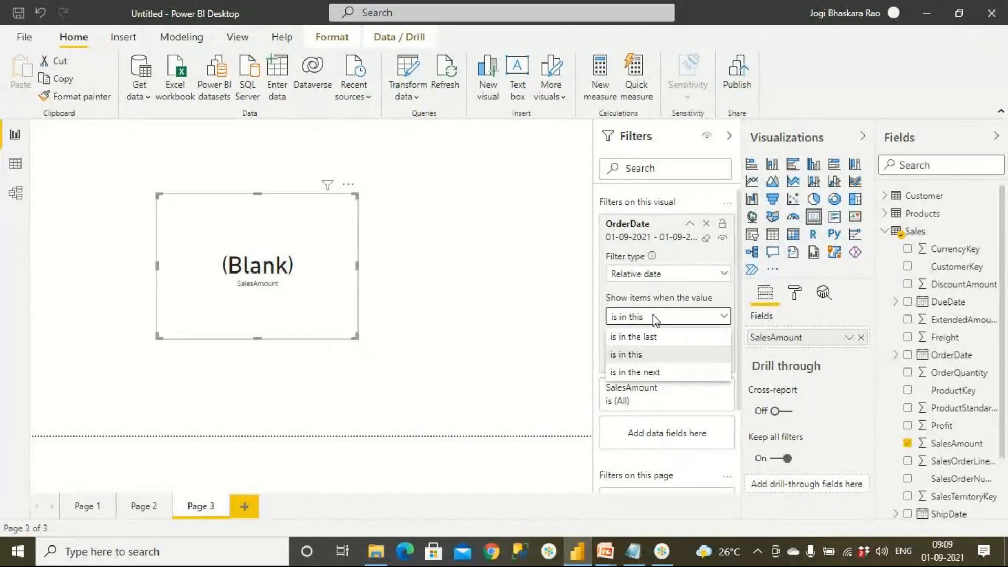
left_click(661, 371)
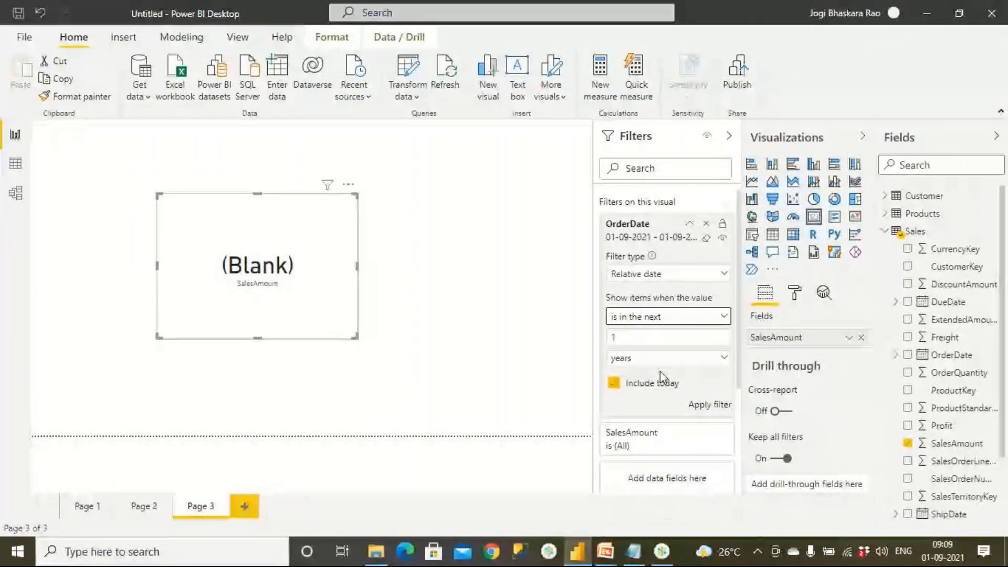
left_click(651, 359)
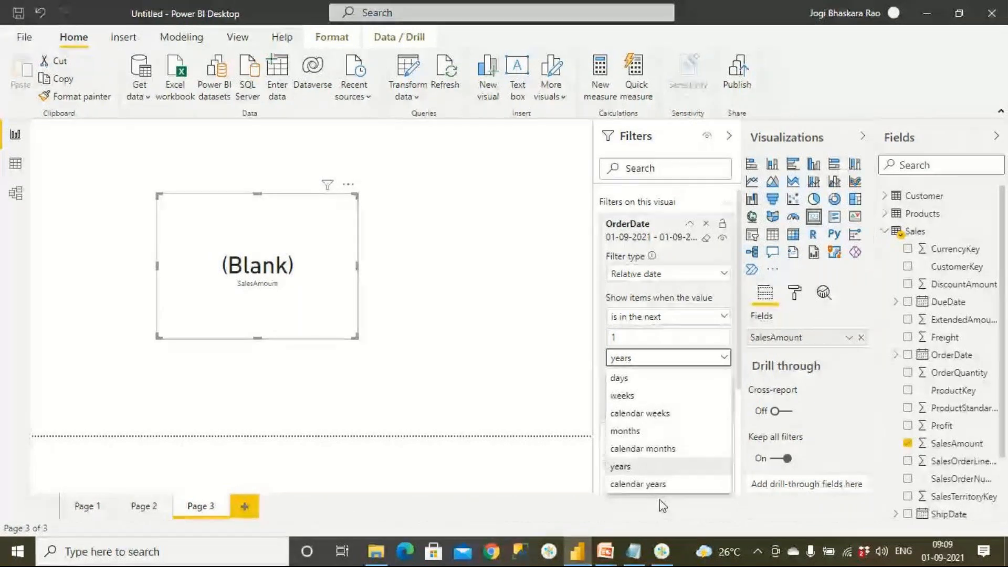
left_click(662, 318)
left_click(662, 318)
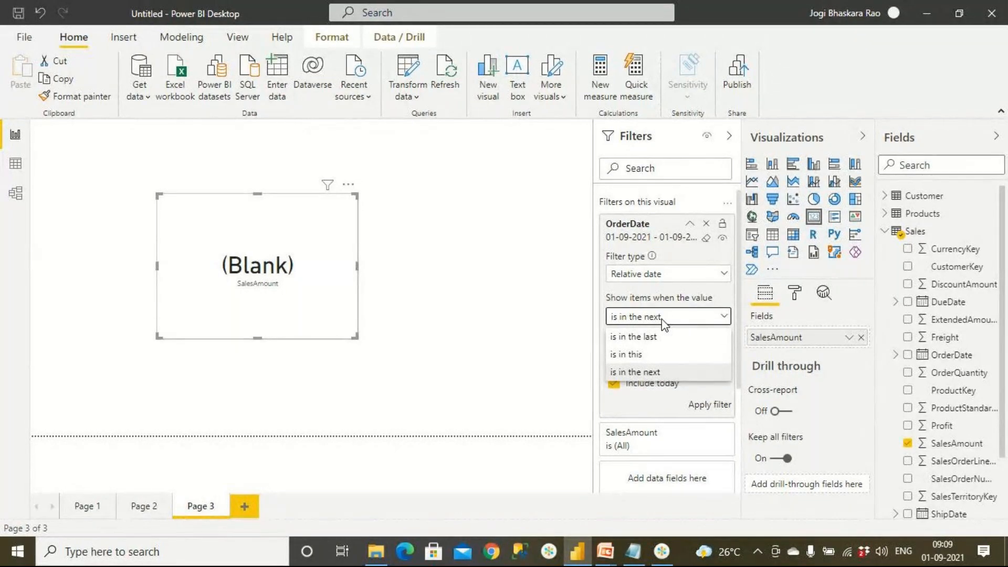
Try the Relative time filter type on OrderDate, view its conditions, and switch the filter type back to Relative date.
left_click(682, 273)
left_click(683, 276)
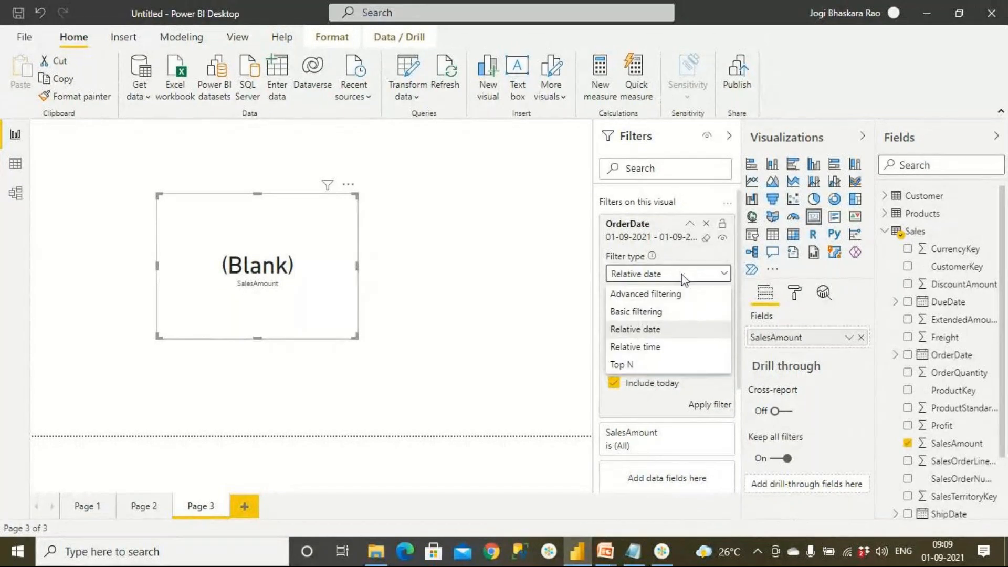
left_click(659, 348)
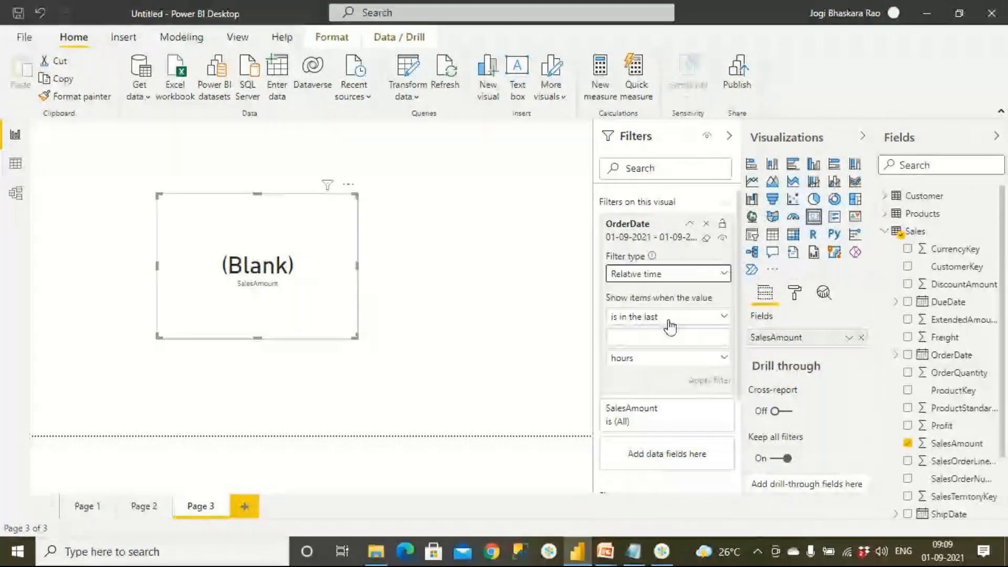
left_click(696, 317)
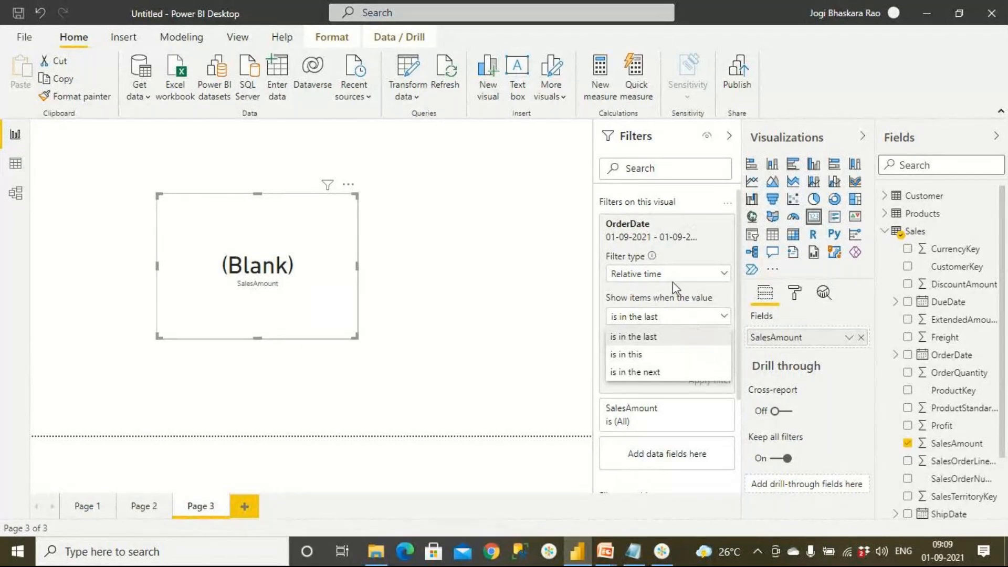
left_click(688, 278)
left_click(695, 278)
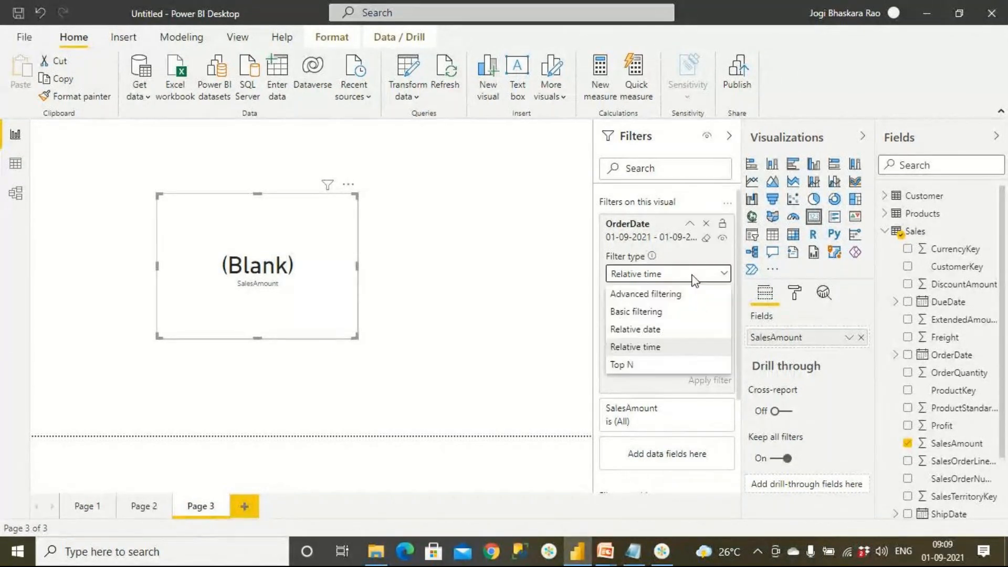
left_click(654, 329)
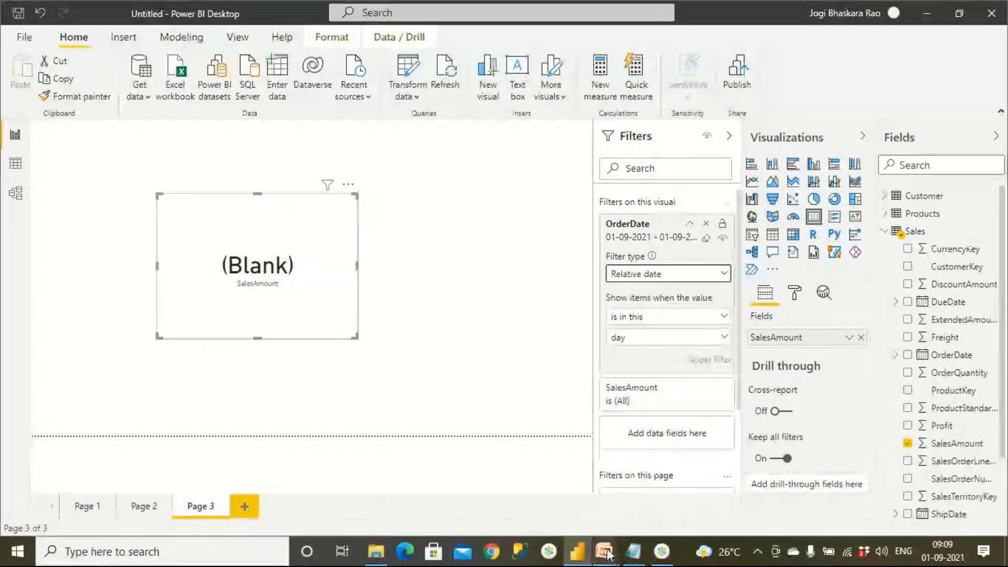
Switch to the PowerPoint slide show and go from the Last 5 Days Sales slide to the Sales Happened today slide.
mouse_move(607, 554)
left_click(486, 424)
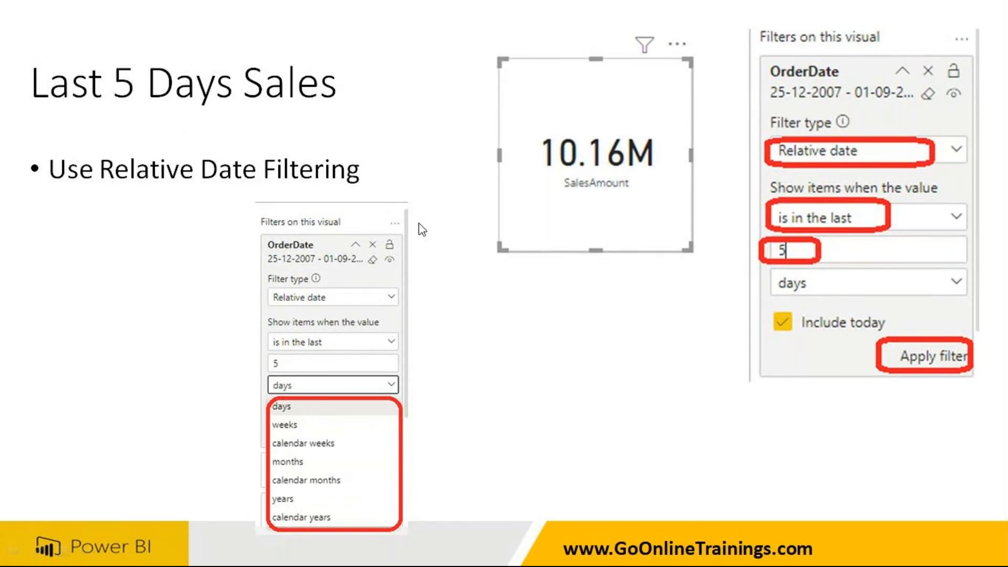
left_click(404, 185)
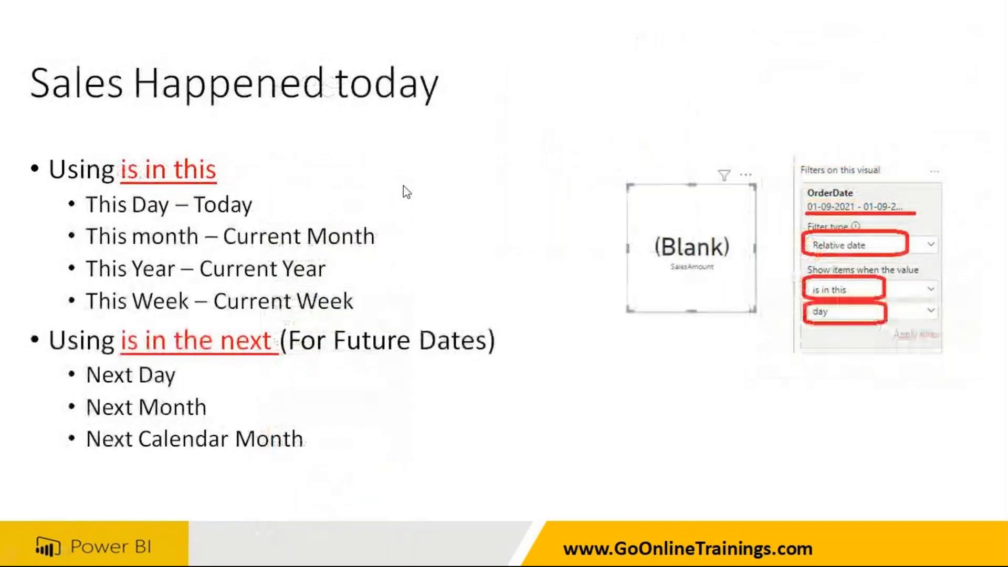
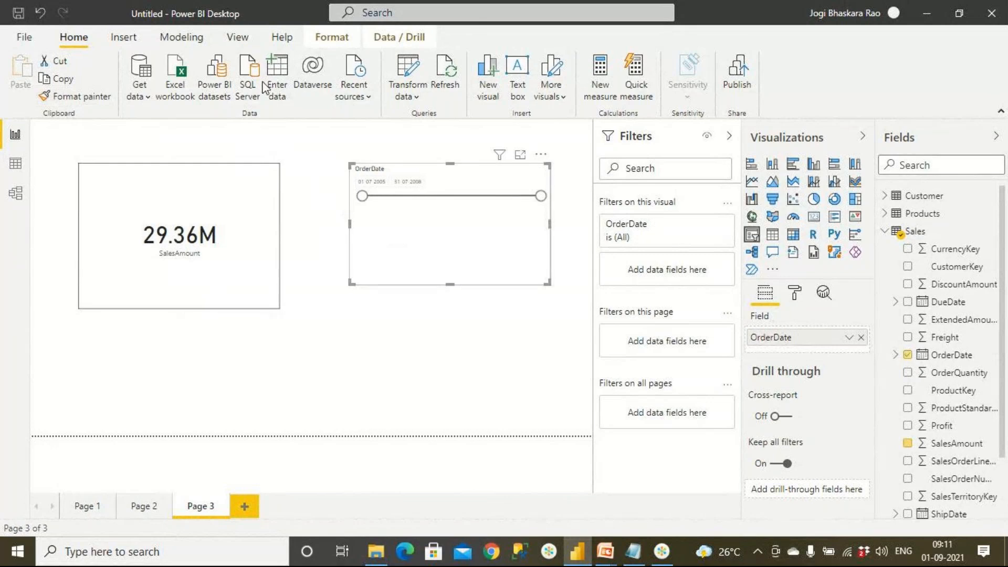
Show the report page at actual size and collapse the Filters pane to make room for the canvas.
left_click(238, 37)
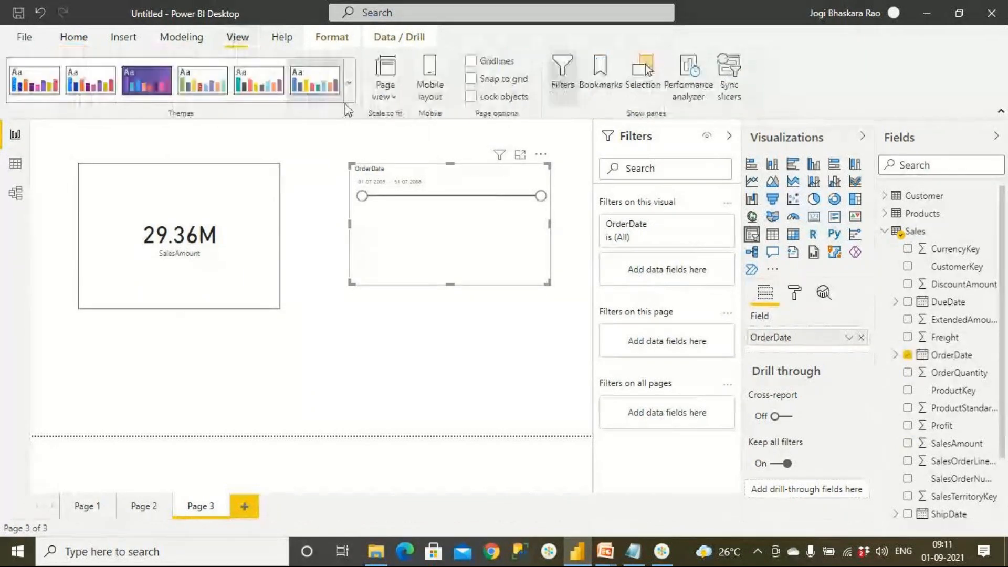
left_click(392, 99)
left_click(420, 168)
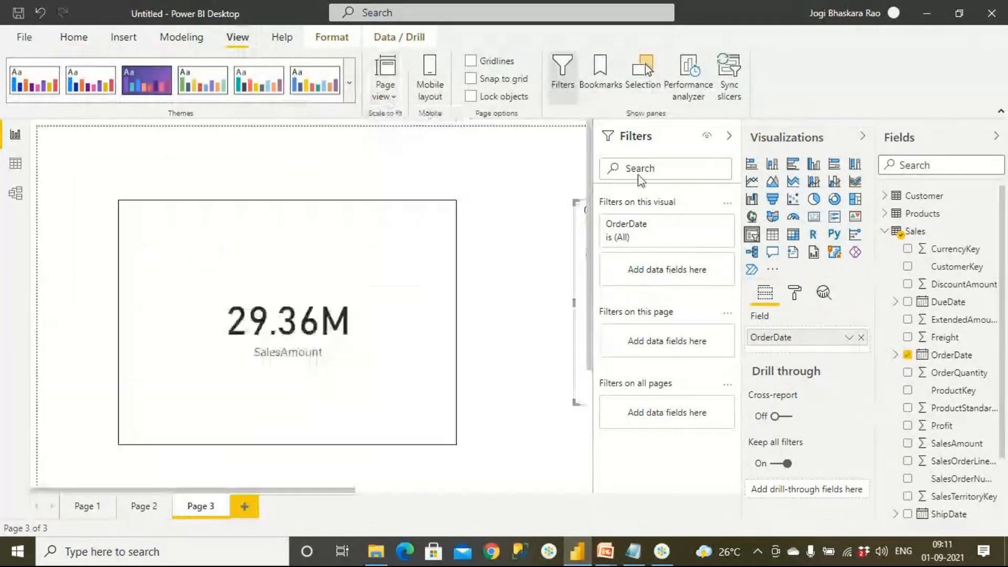
left_click(729, 136)
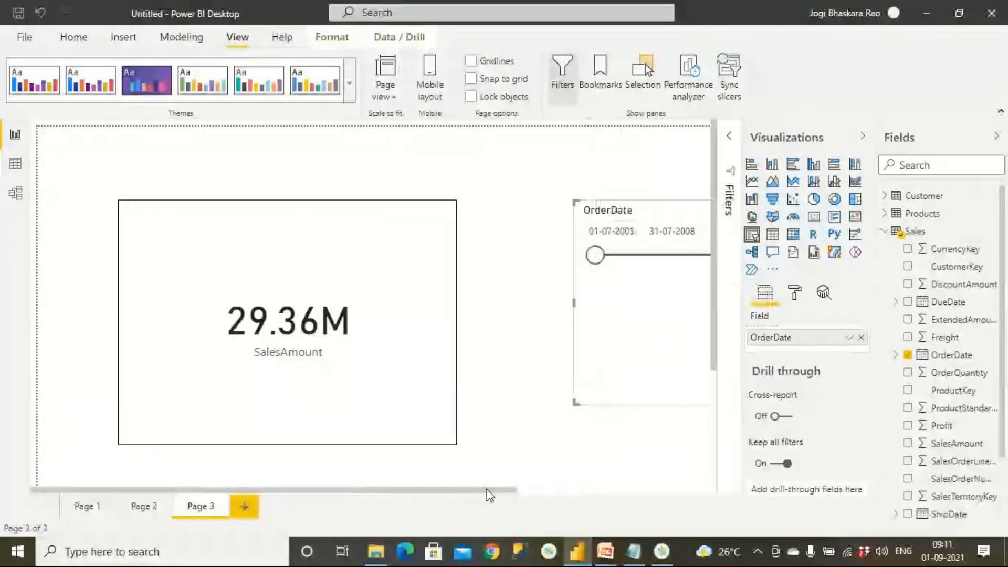
left_click(489, 491)
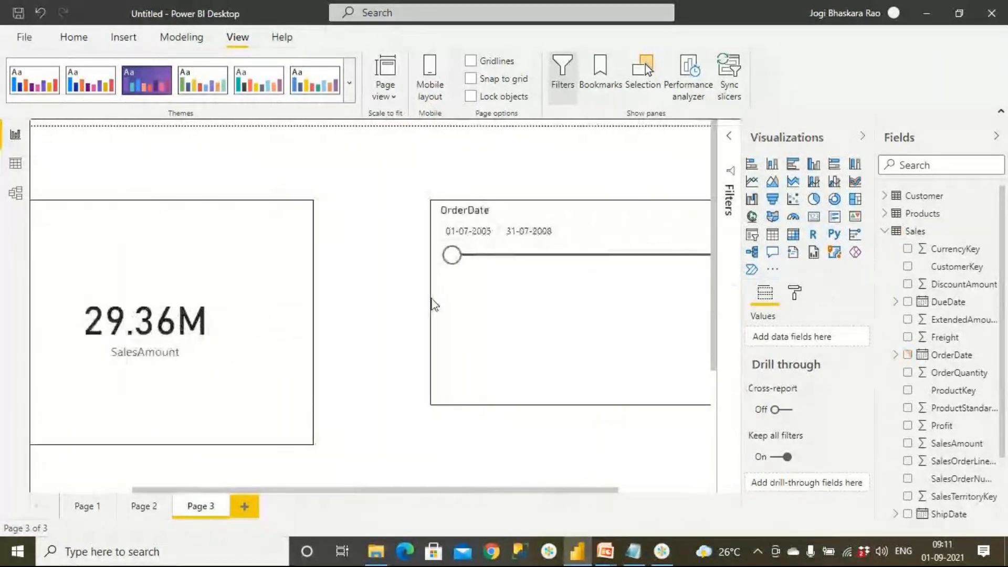
Shrink the SalesAmount card and the OrderDate slicer, placing the slicer beside the card.
left_click(305, 442)
left_click_drag(311, 444, 226, 342)
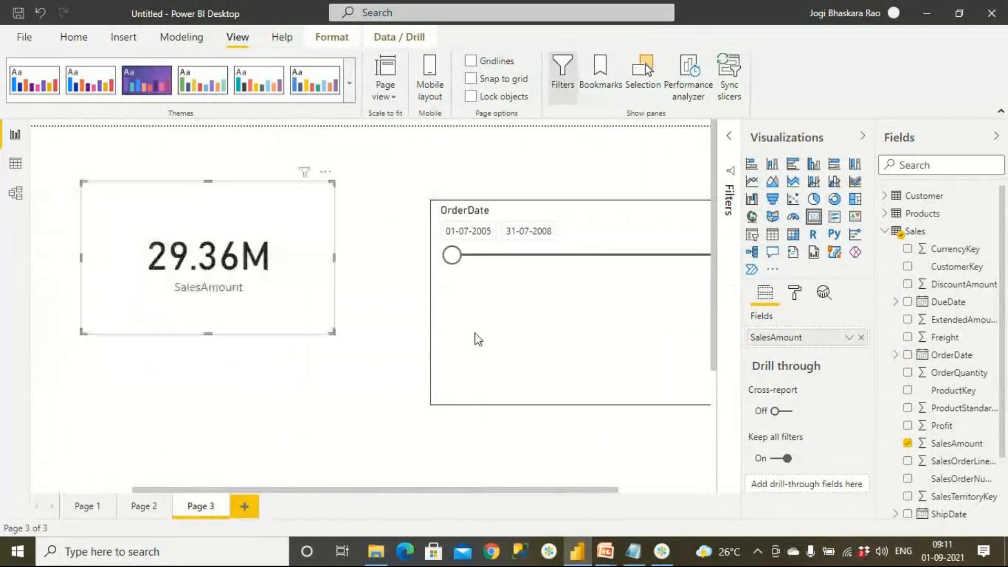
left_click_drag(474, 337, 439, 296)
left_click_drag(687, 370, 601, 319)
View the OrderDate slicer's start and end date calendars, and align the slicer with the top of the SalesAmount card.
left_click(397, 196)
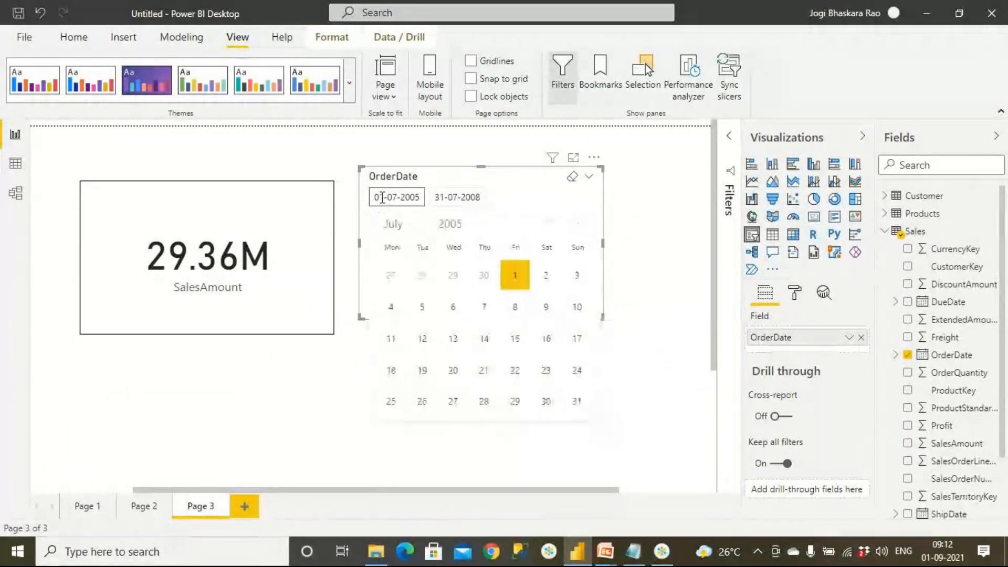
left_click(445, 197)
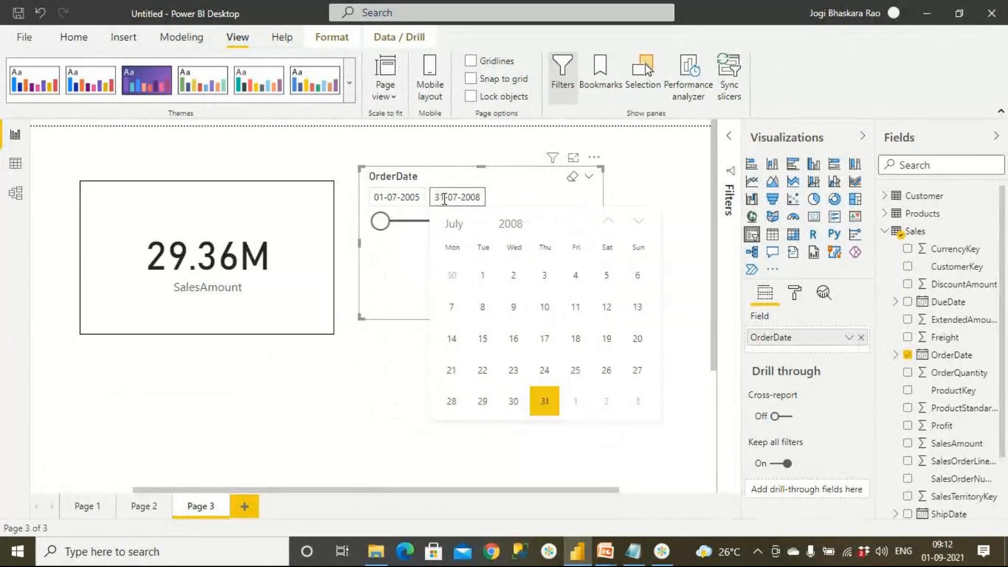
left_click(365, 370)
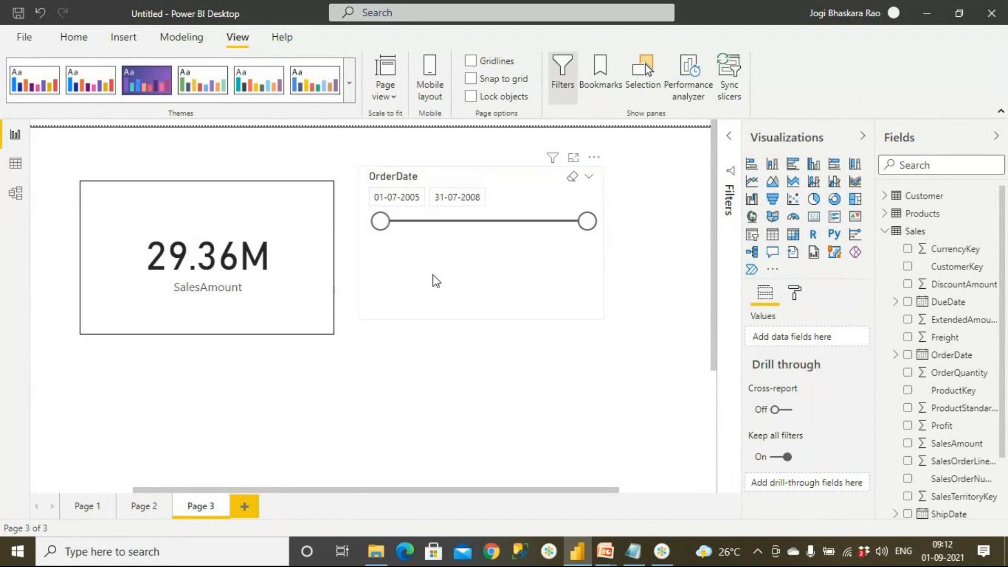
left_click(475, 310)
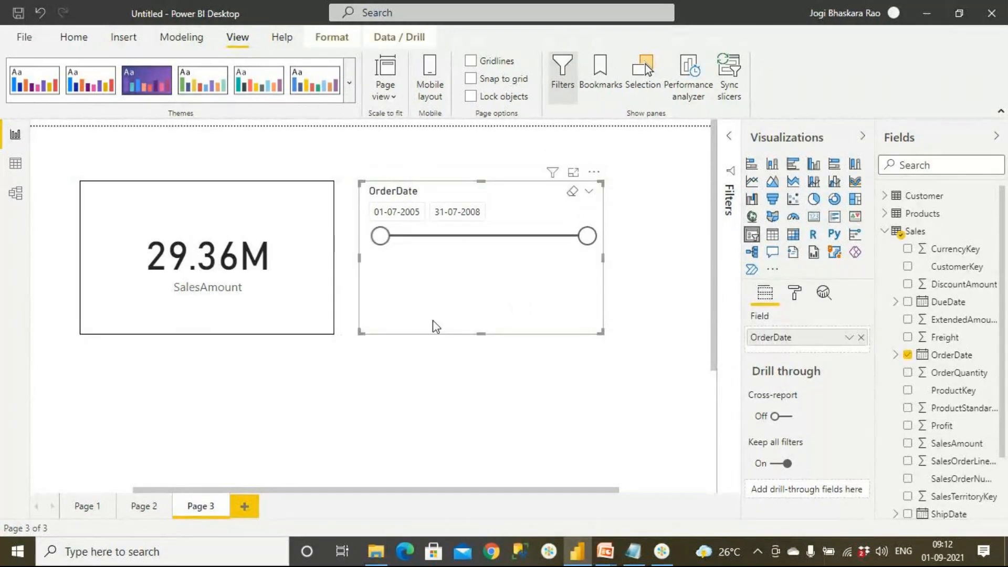
left_click(315, 376)
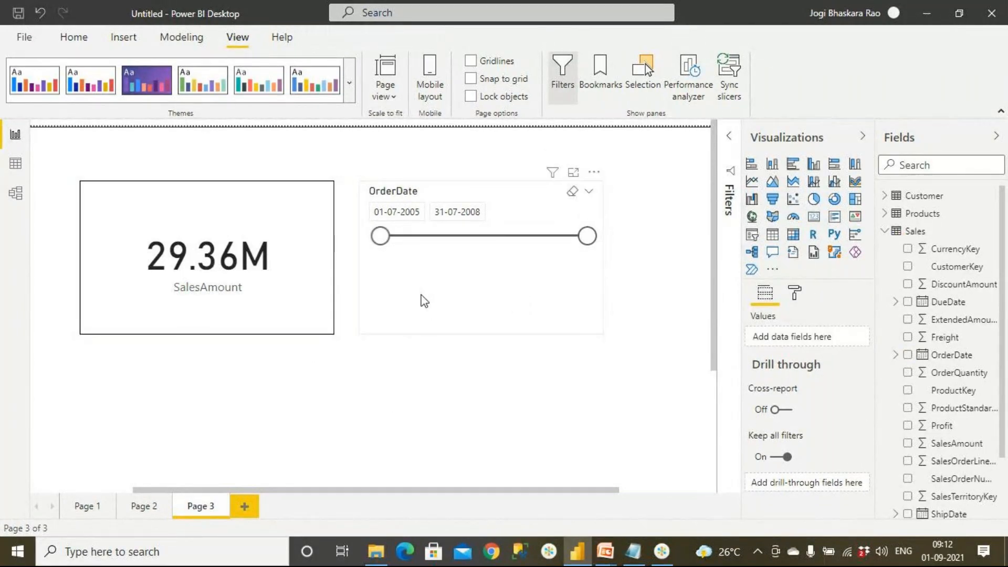
Reopen the Filters pane, add OrderDate as a visual-level filter on the SalesAmount card, and set its filter type to Advanced filtering.
left_click(726, 141)
left_click(305, 307)
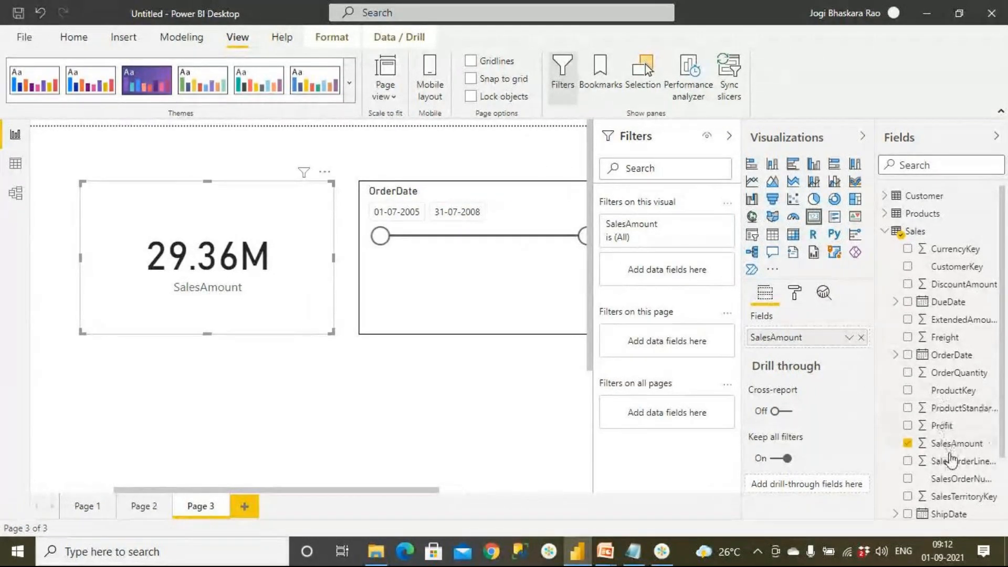
left_click_drag(952, 355, 684, 272)
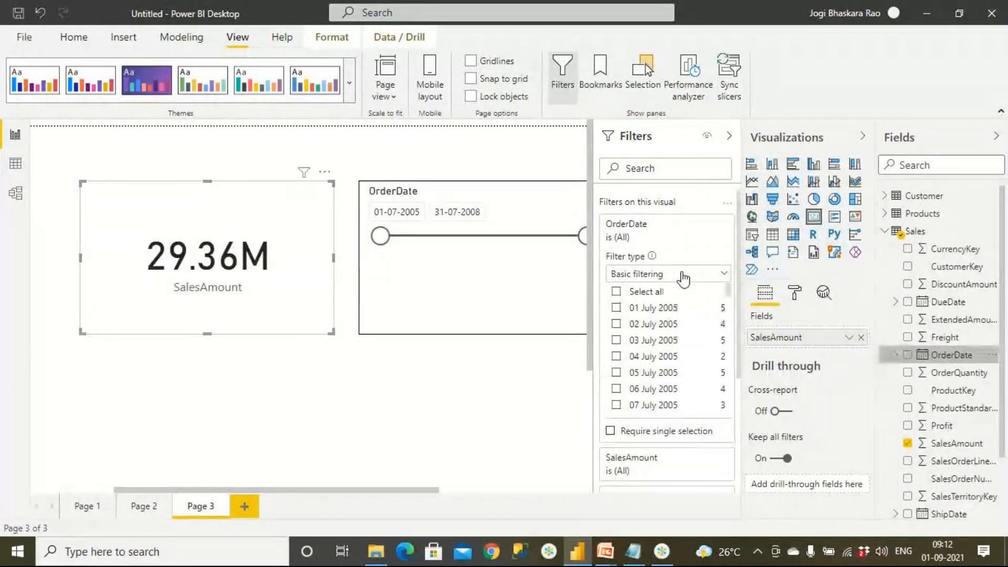
left_click(667, 274)
left_click(663, 294)
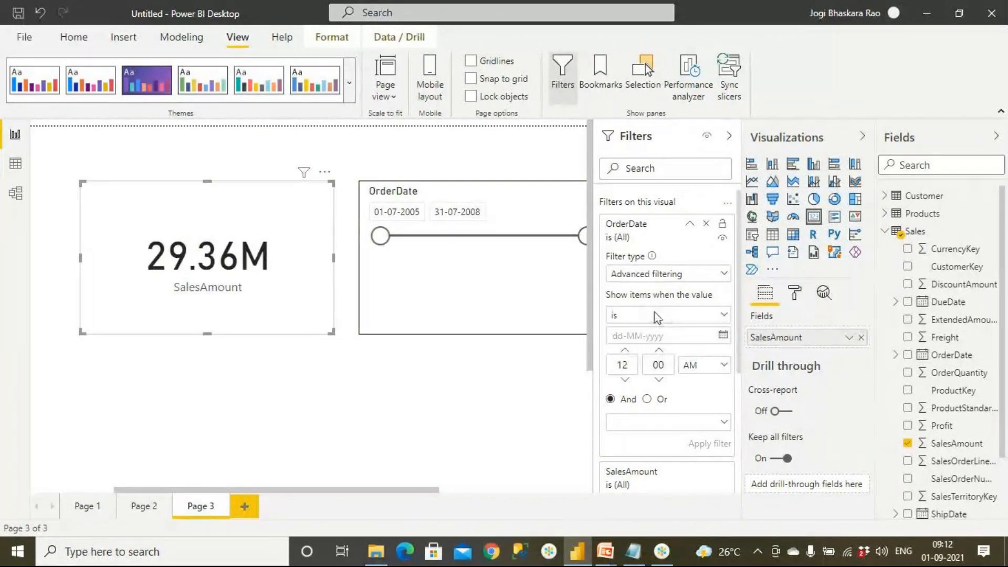
Set the OrderDate conditions to is on or after And is on or before, leaving the dates empty and the filter unapplied.
left_click(657, 316)
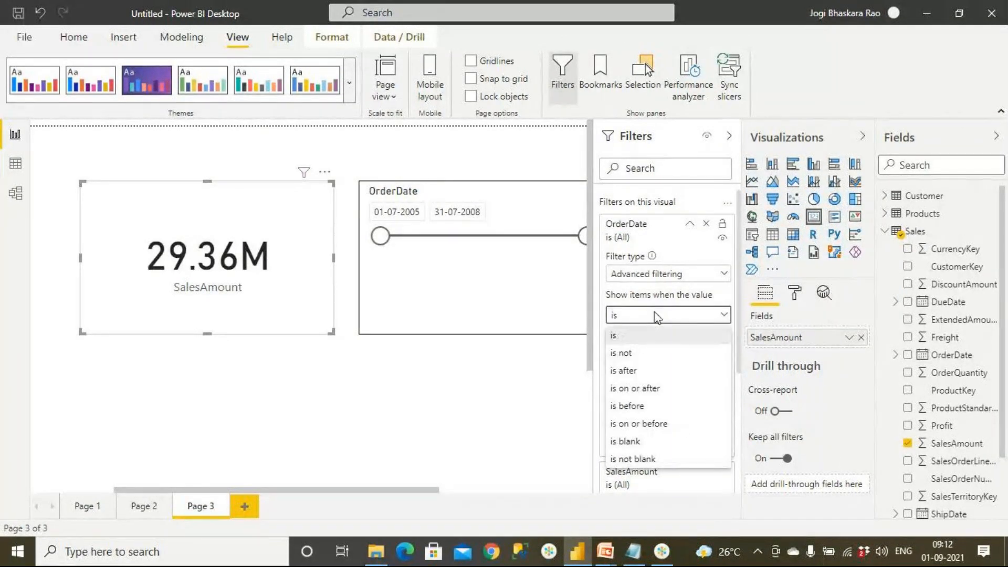
left_click(658, 391)
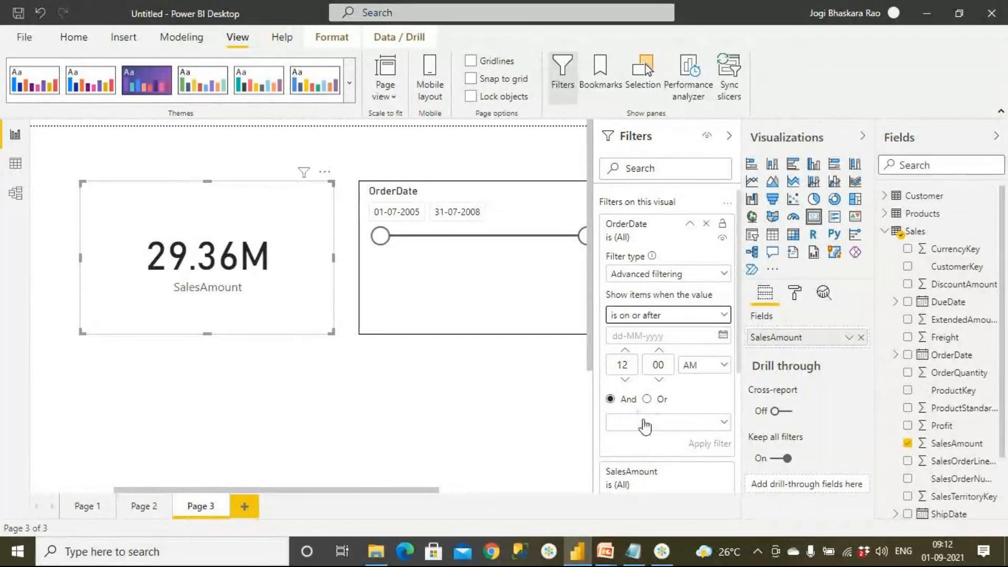
left_click(725, 423)
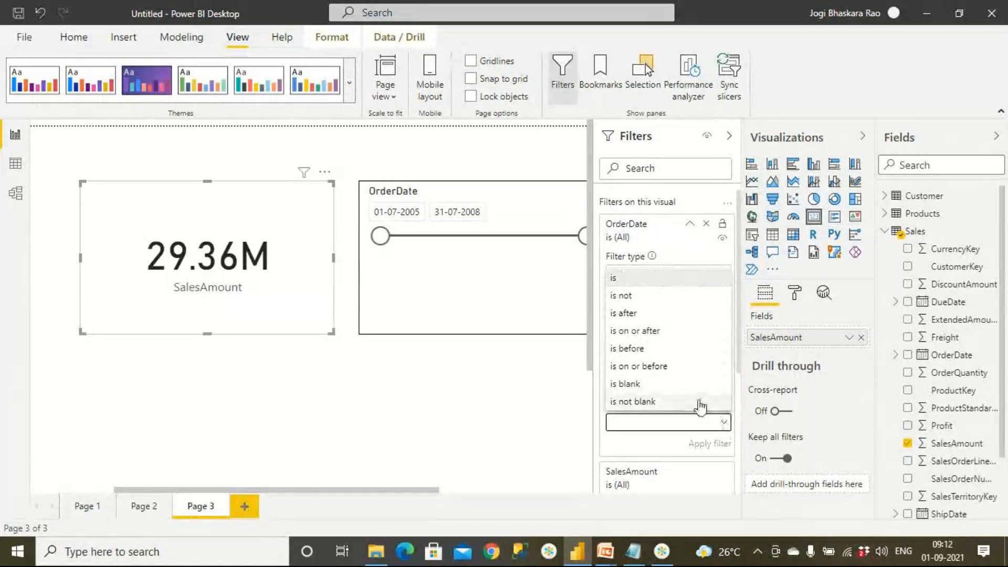
left_click(679, 367)
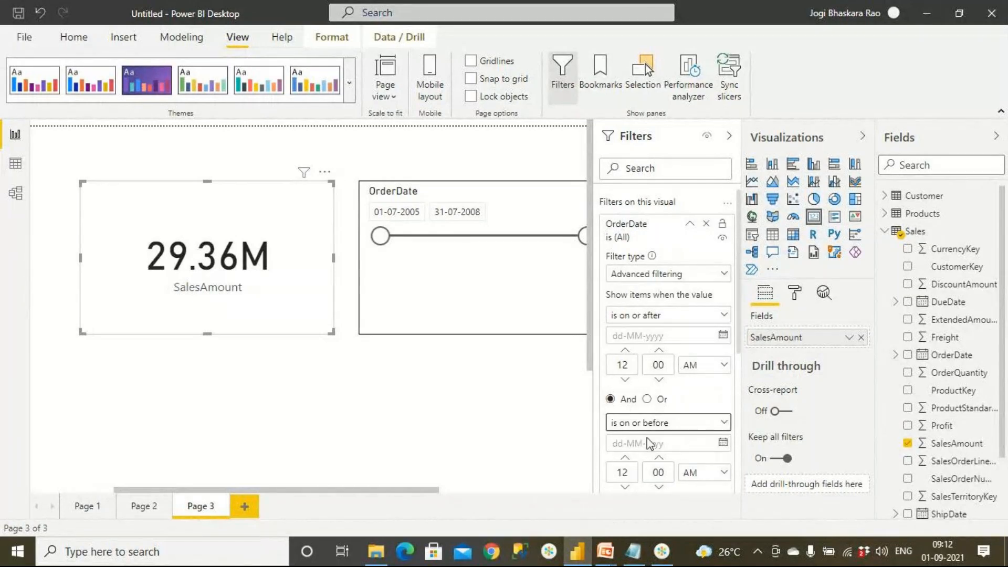
scroll(667, 454, "down", 3)
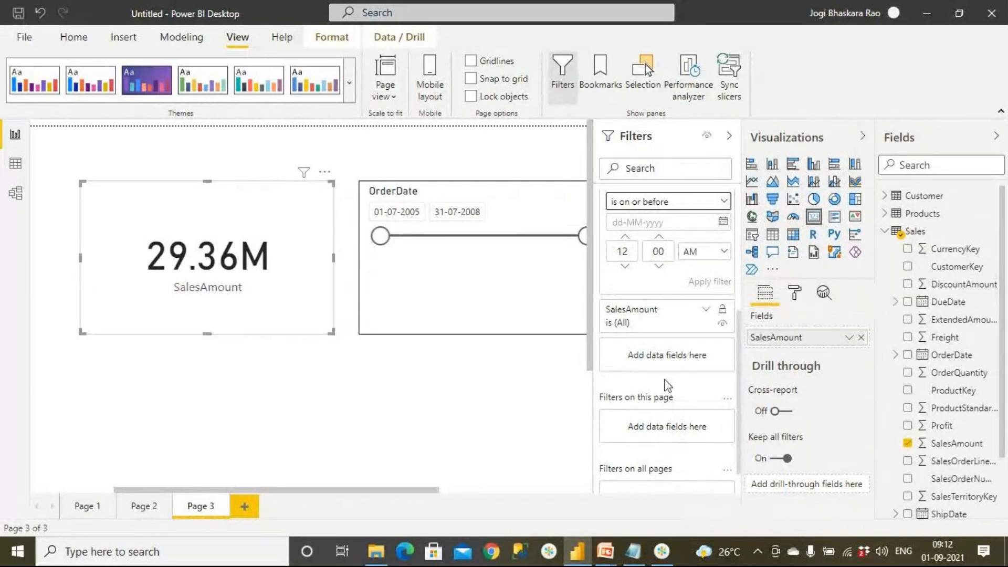
Switch to the PowerPoint slide show, review the Date Between slide, and advance to the Number Column (Use Emp Table) slide.
mouse_move(614, 551)
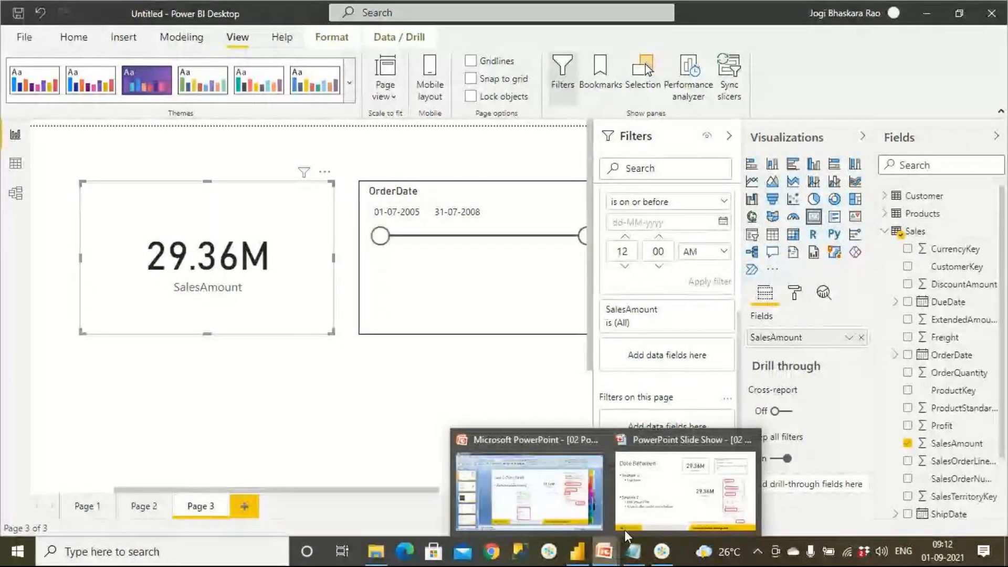
left_click(625, 530)
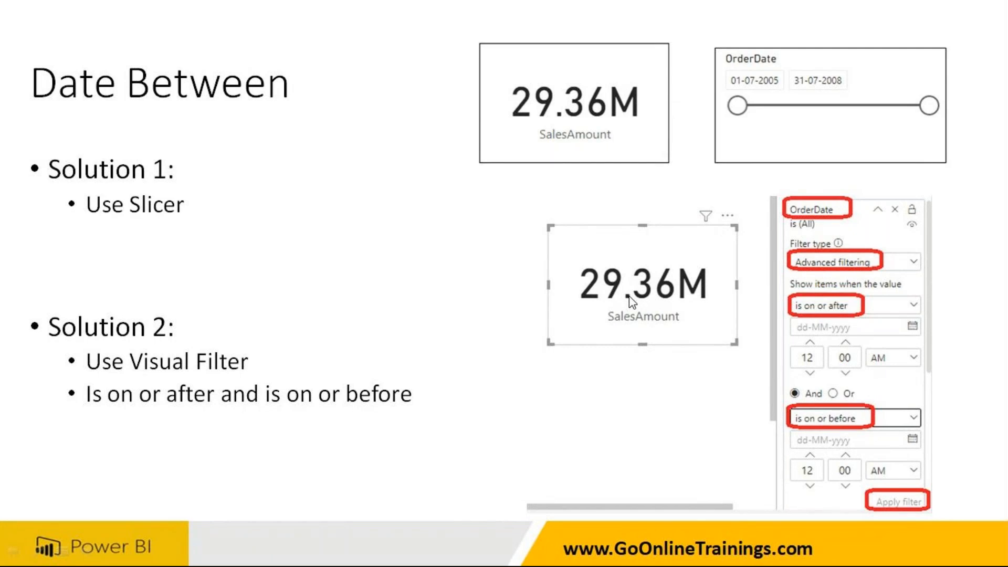
left_click(362, 250)
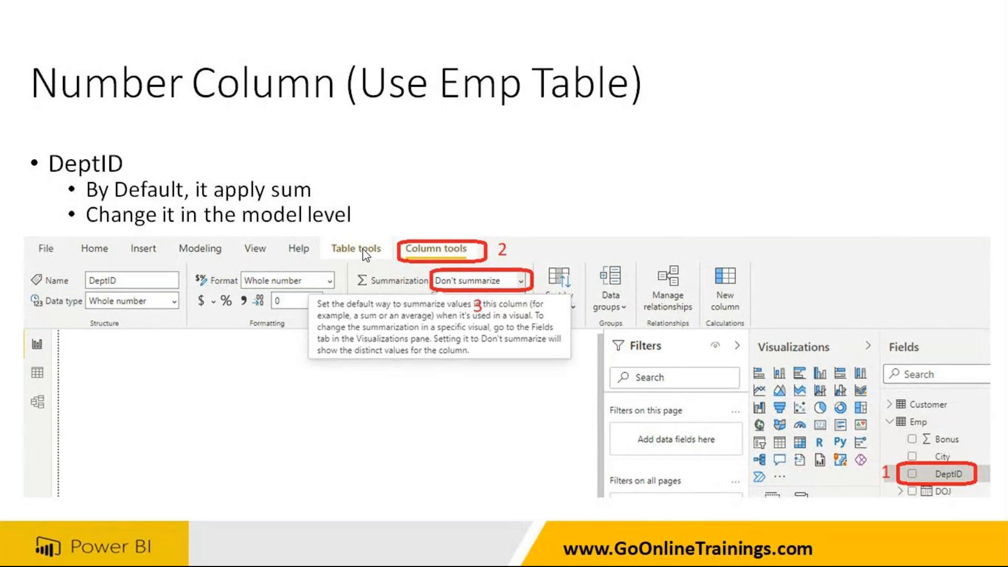
Switch back to Power BI Desktop, add a new report page, and collapse the Sales table's field list.
key("alt+Tab")
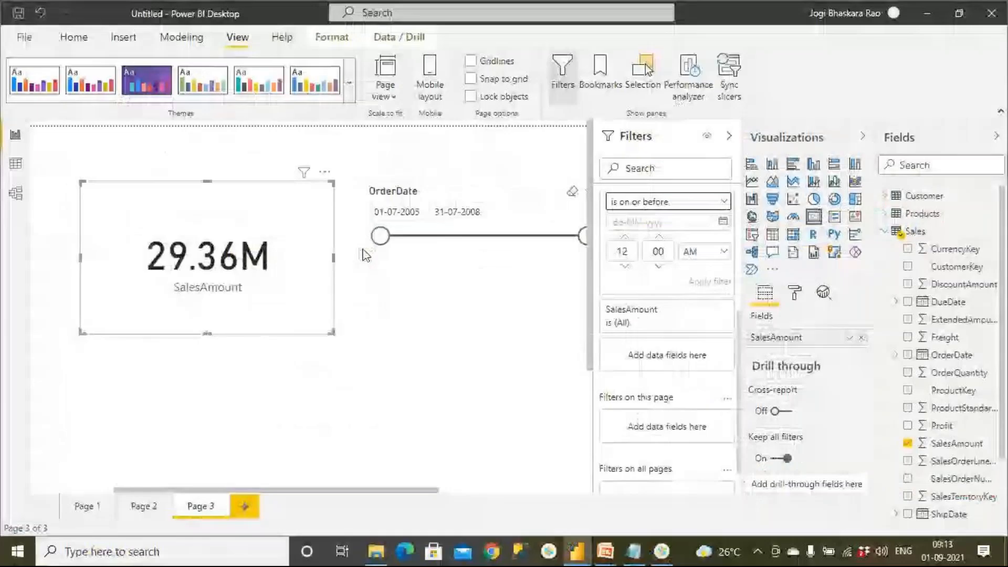
left_click(244, 506)
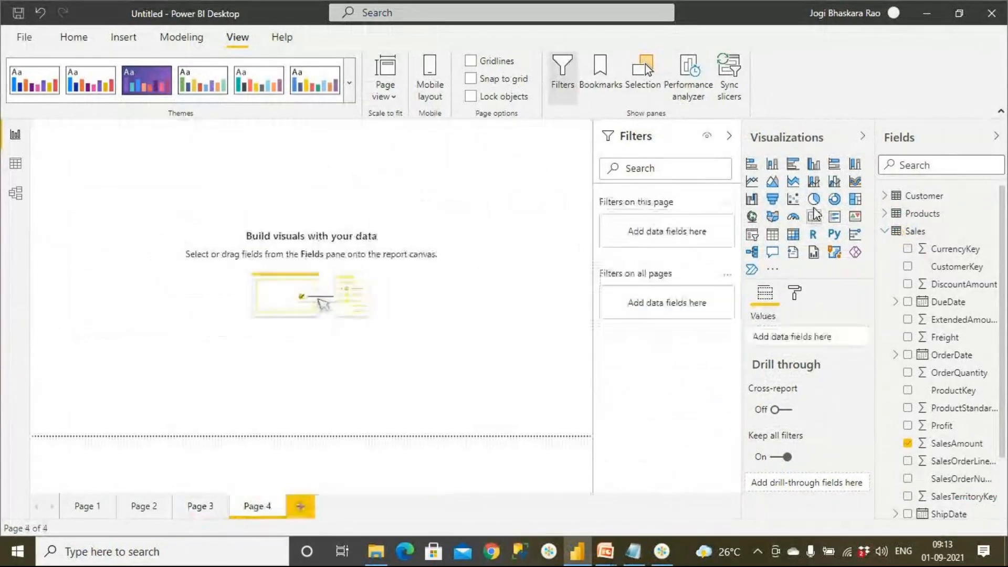
left_click(885, 231)
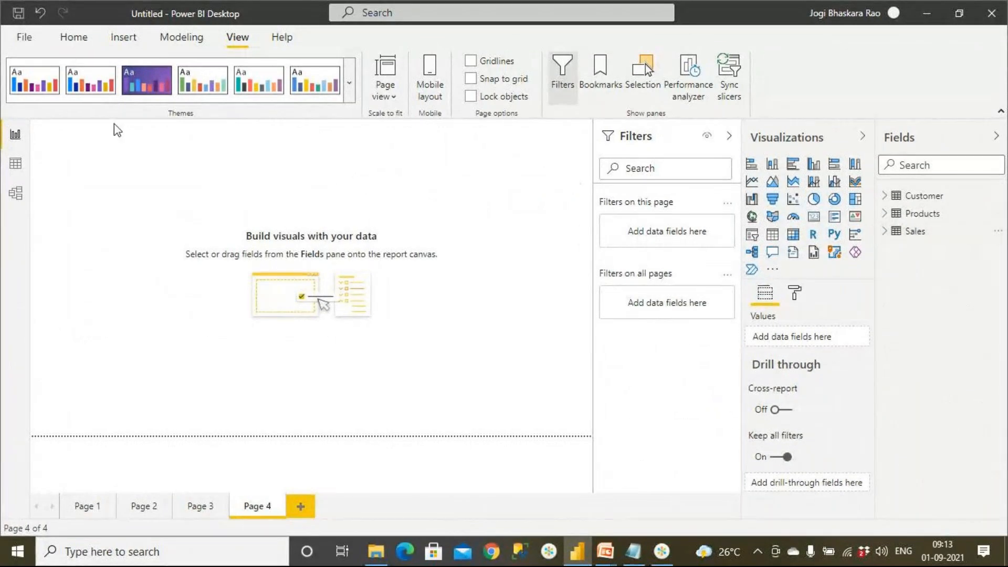
Import the Emp sheet from the Employee Excel workbook in the SourceData folder and load it into the model.
left_click(26, 37)
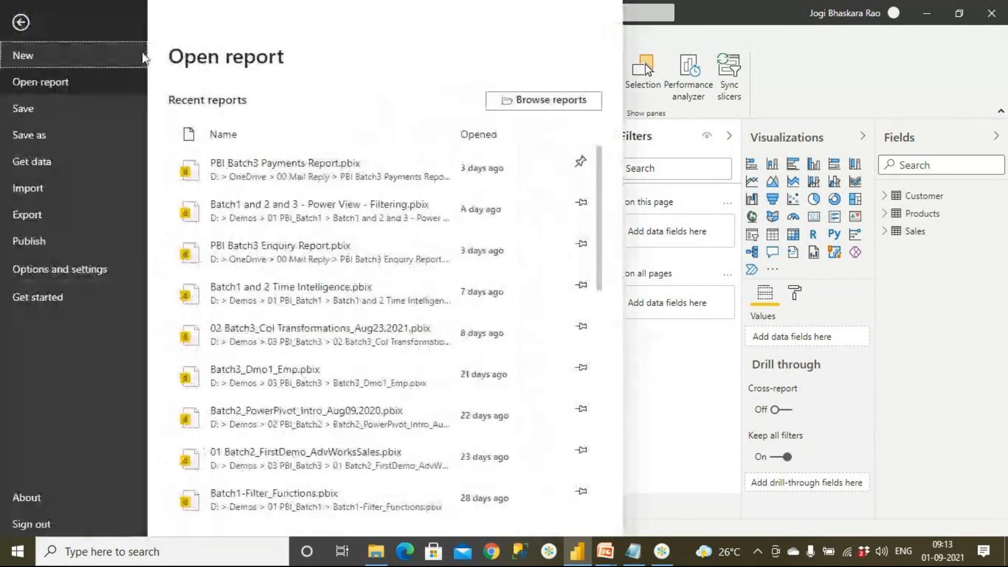
left_click(698, 390)
left_click(74, 39)
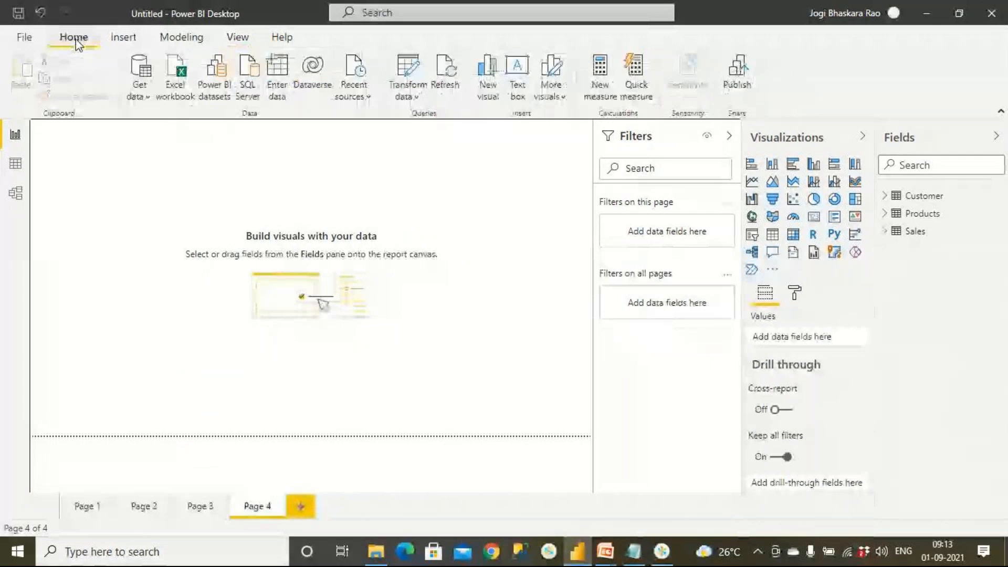
left_click(145, 98)
left_click(153, 141)
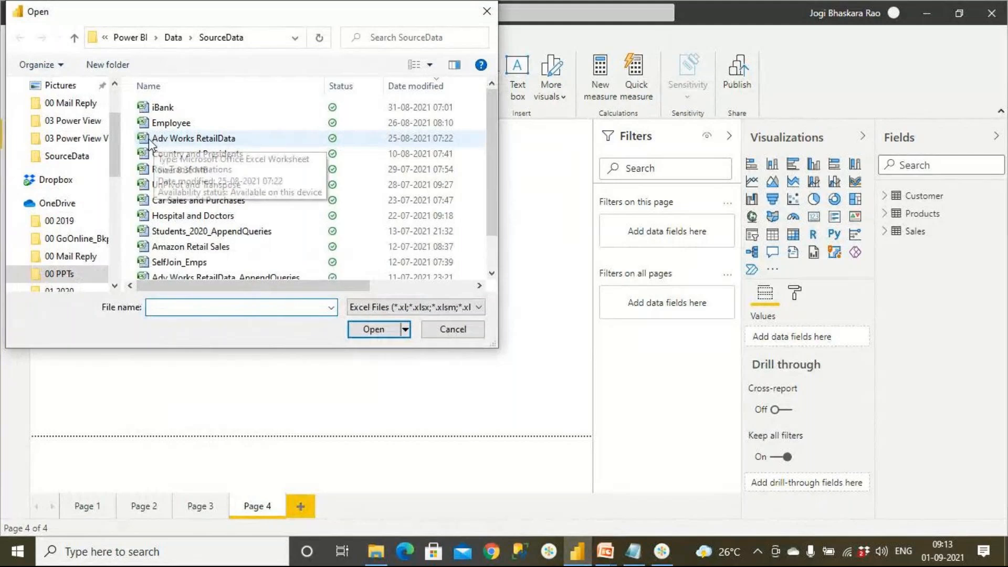
double_click(176, 125)
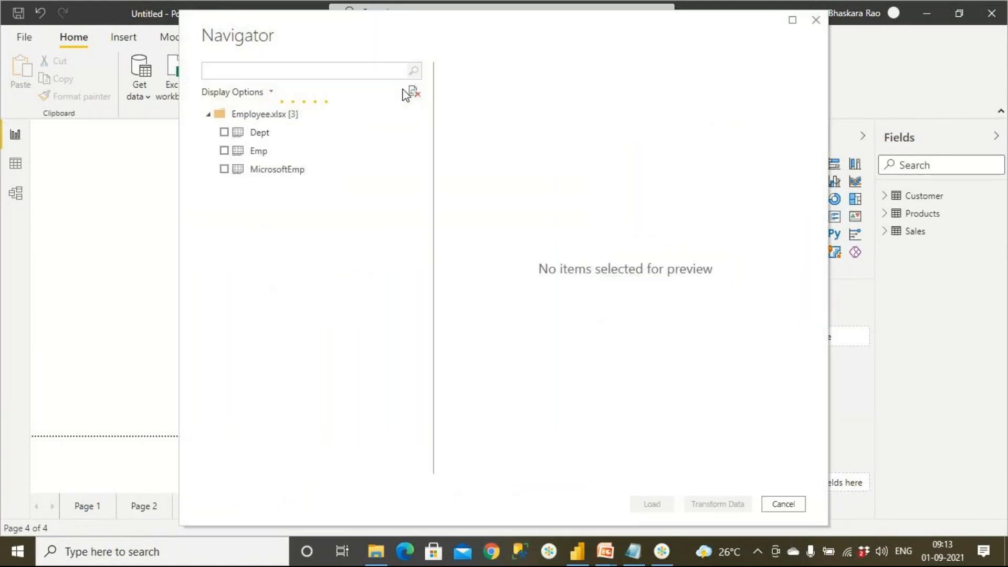
left_click(224, 151)
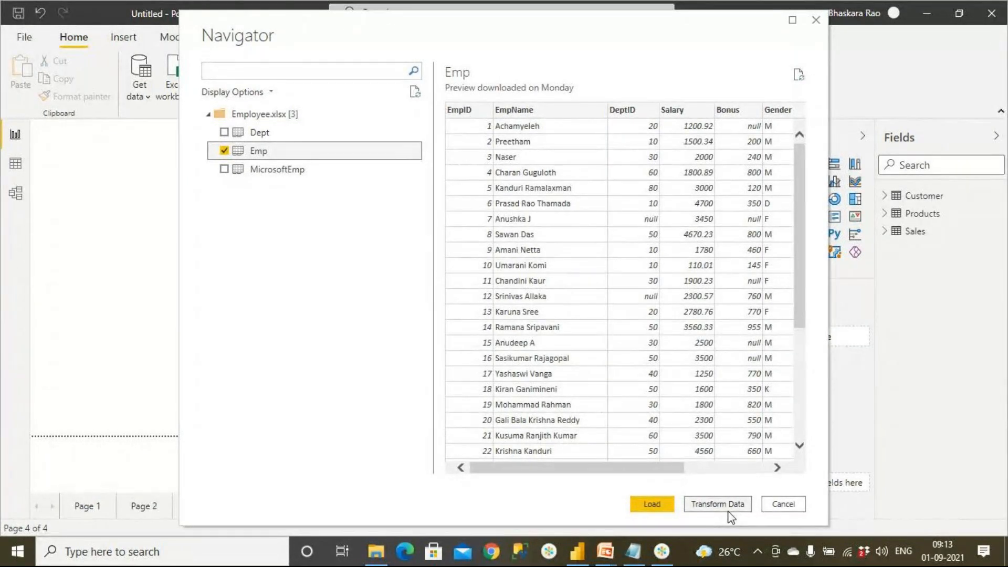
left_click(663, 508)
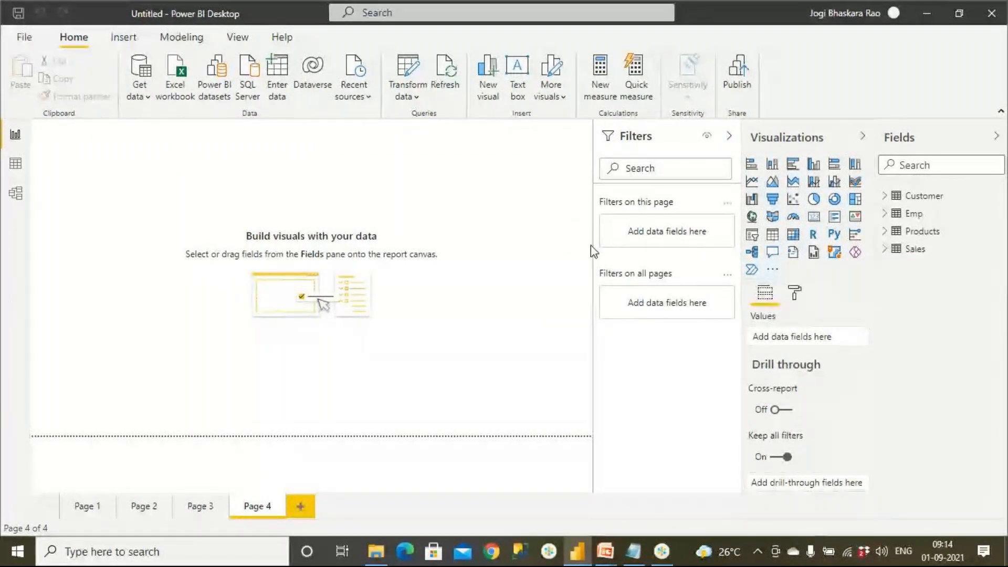
Expand the Emp table's fields and add an empty table visual to Page 4, enlarging and repositioning it on the canvas.
left_click(885, 214)
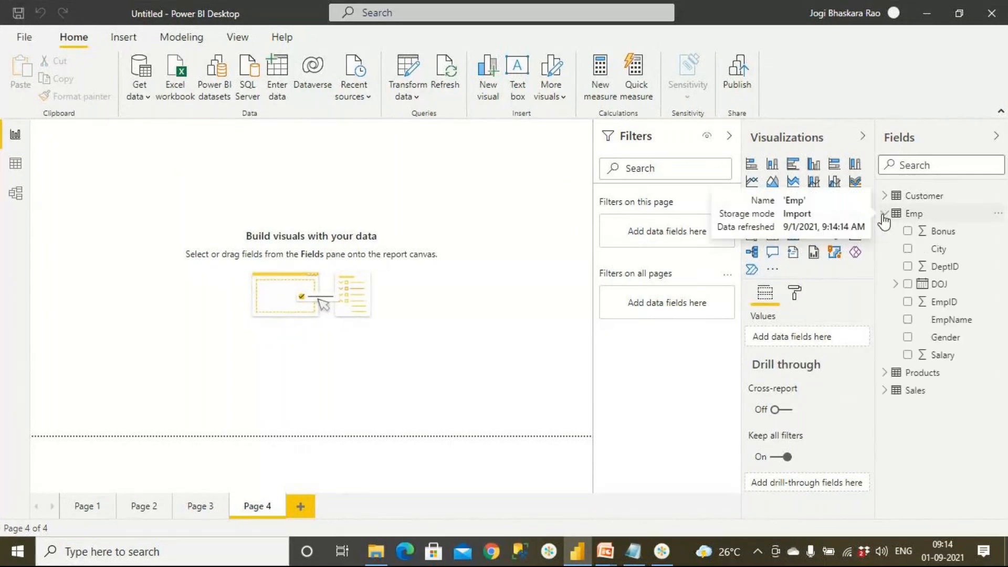
left_click(466, 315)
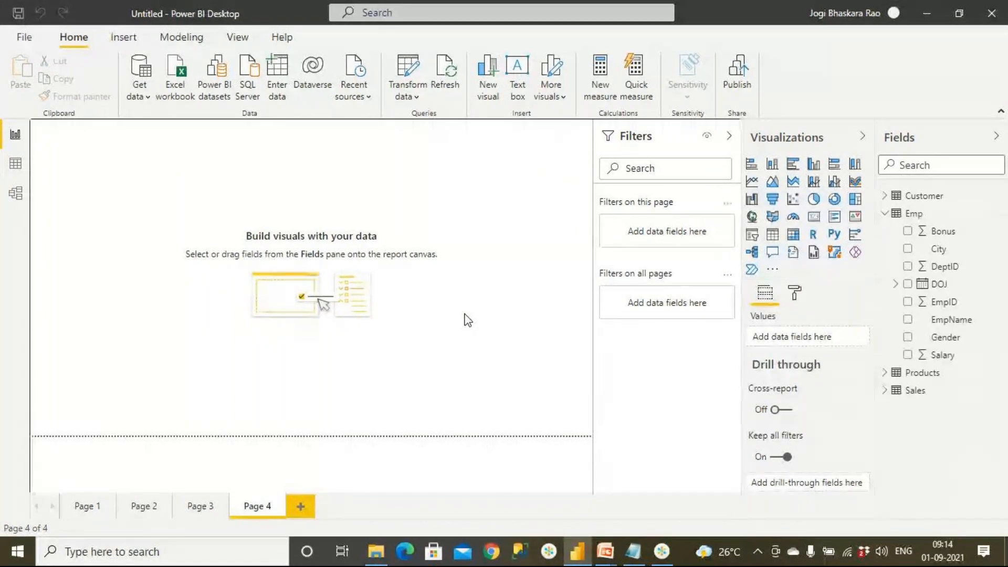
left_click(772, 235)
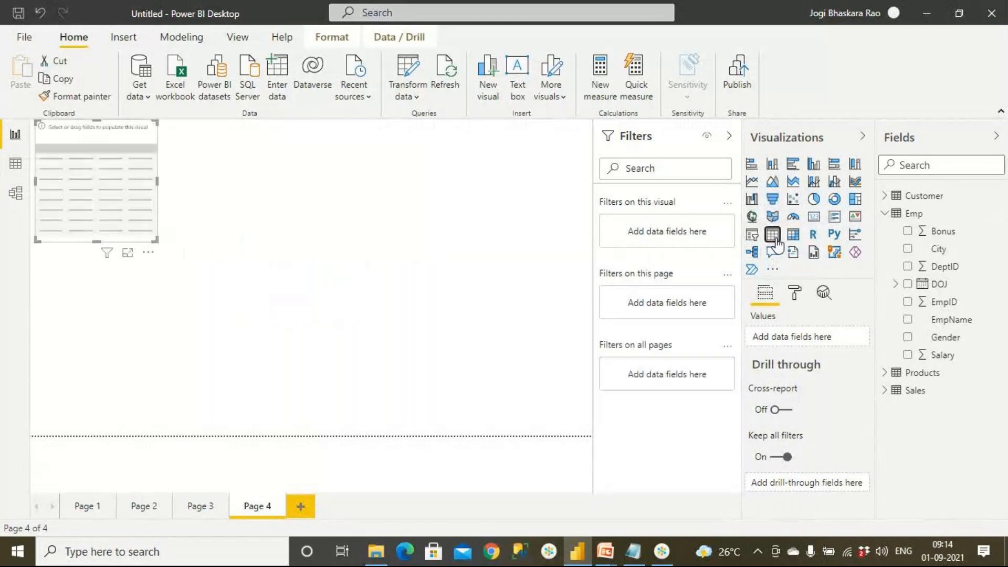
left_click_drag(106, 176, 229, 247)
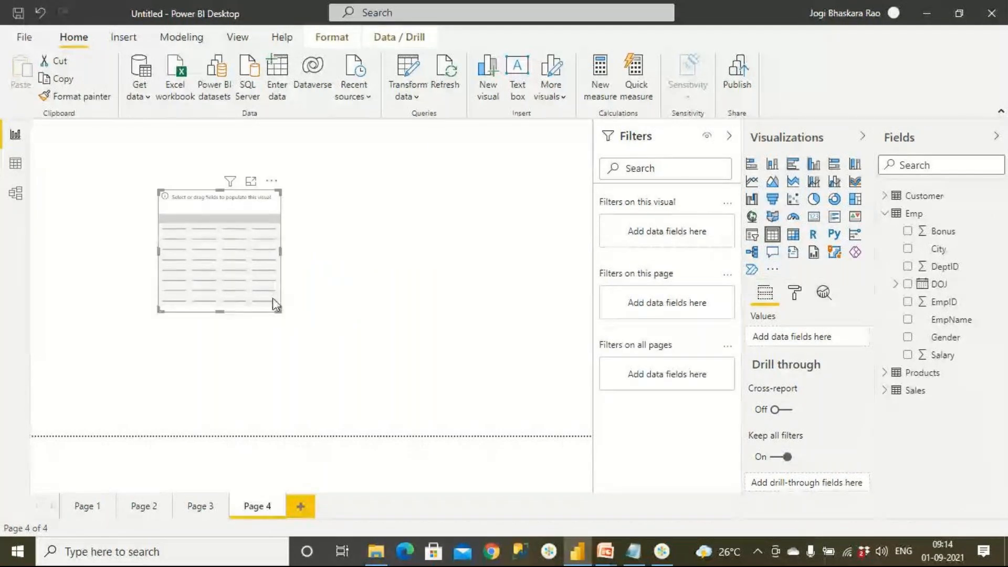
left_click_drag(280, 309, 385, 390)
left_click_drag(313, 298, 260, 253)
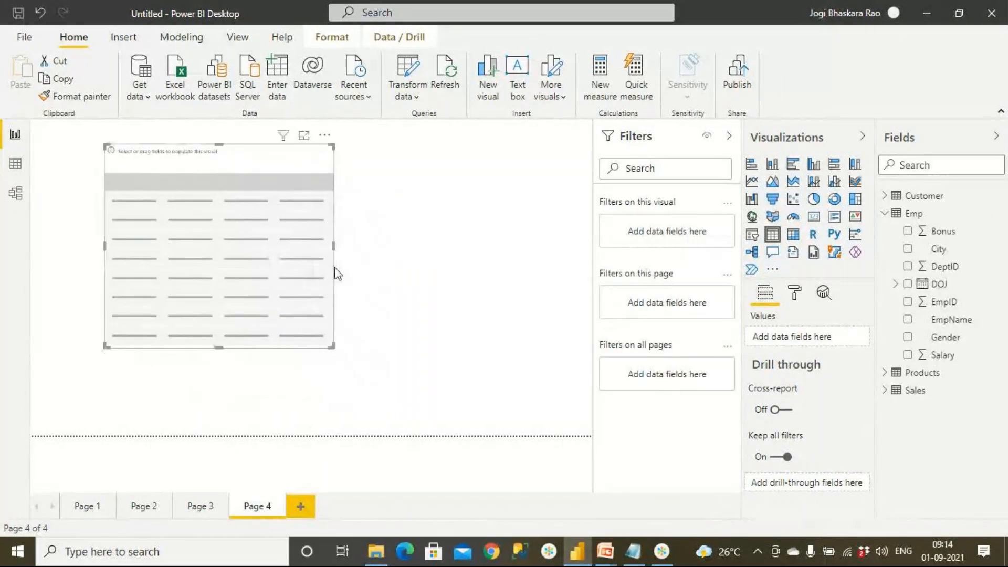
Add the Emp table's DeptID field to the table visual and switch the page view to actual size.
left_click(510, 303)
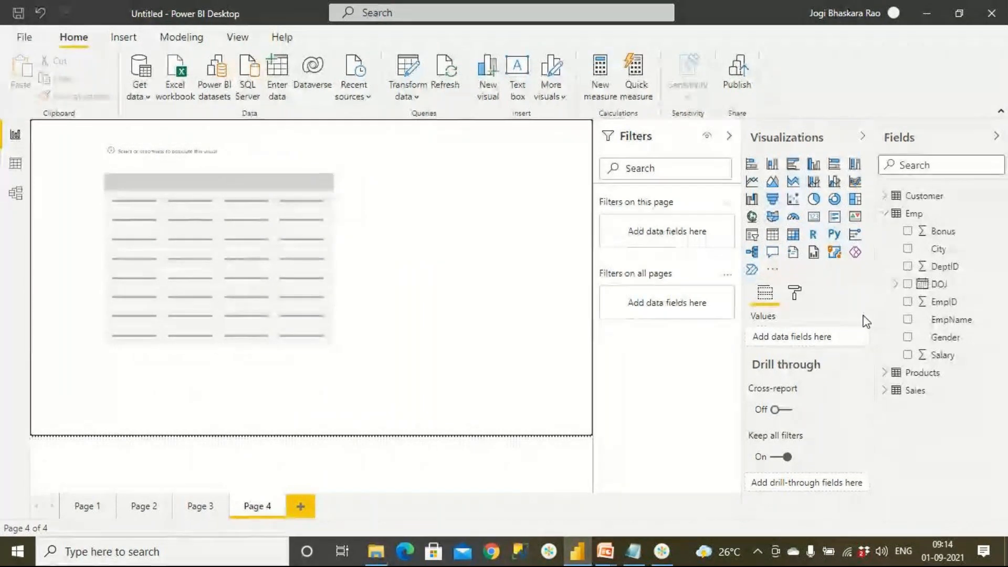
left_click_drag(940, 266, 250, 272)
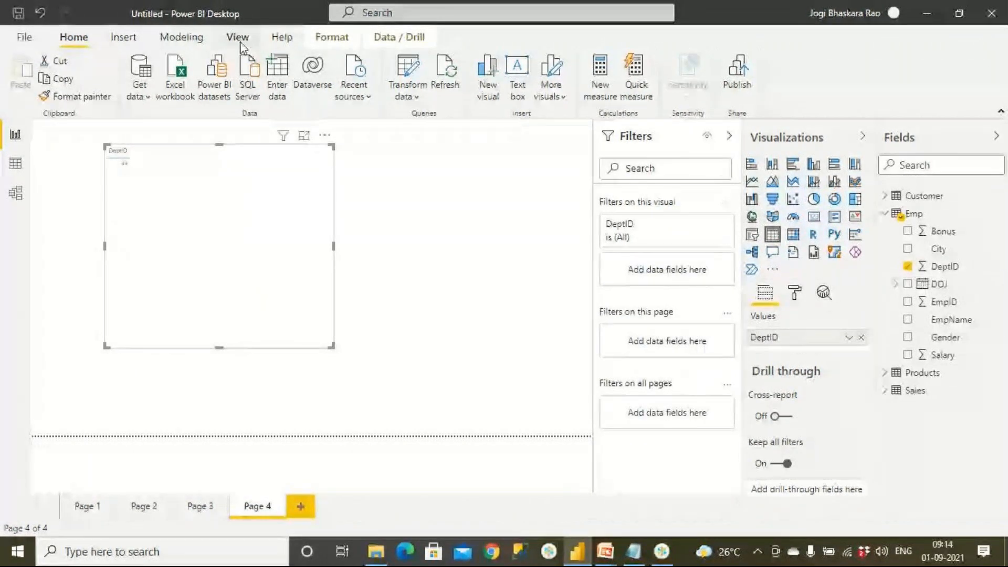
left_click(254, 44)
left_click(396, 100)
left_click(413, 141)
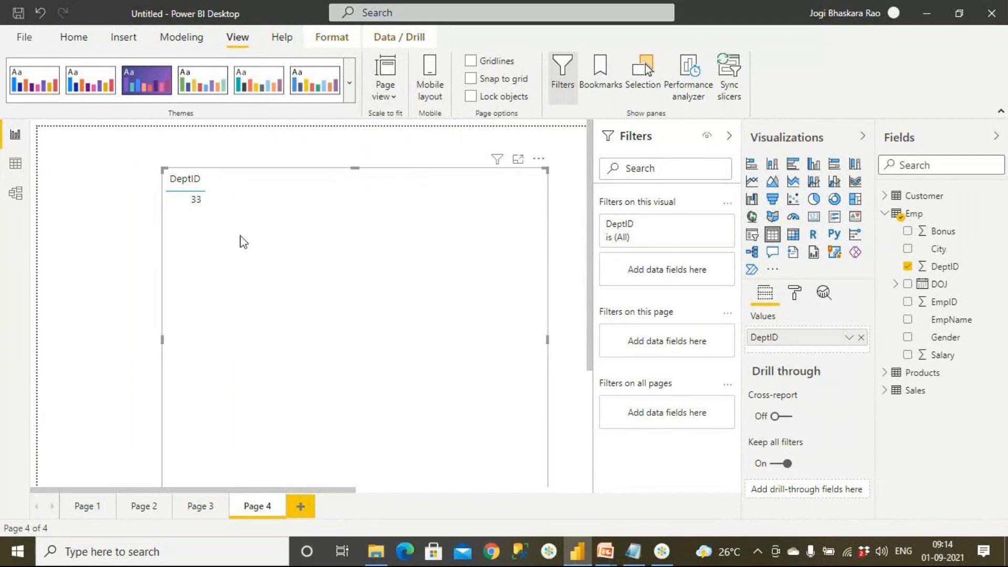
Set DeptID to Don't summarize within the table visual, and delete the visual from Page 4.
left_click(849, 338)
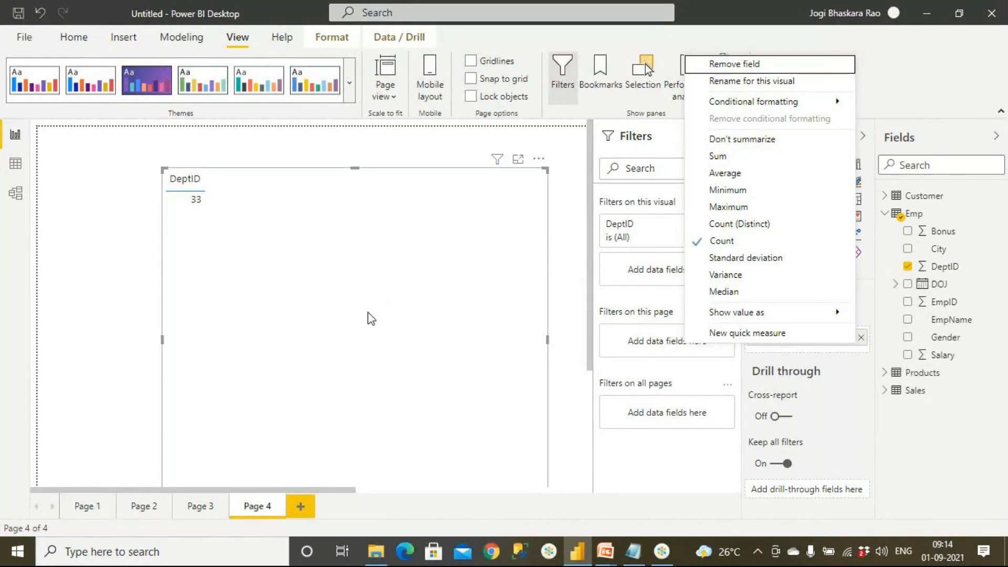
left_click(730, 138)
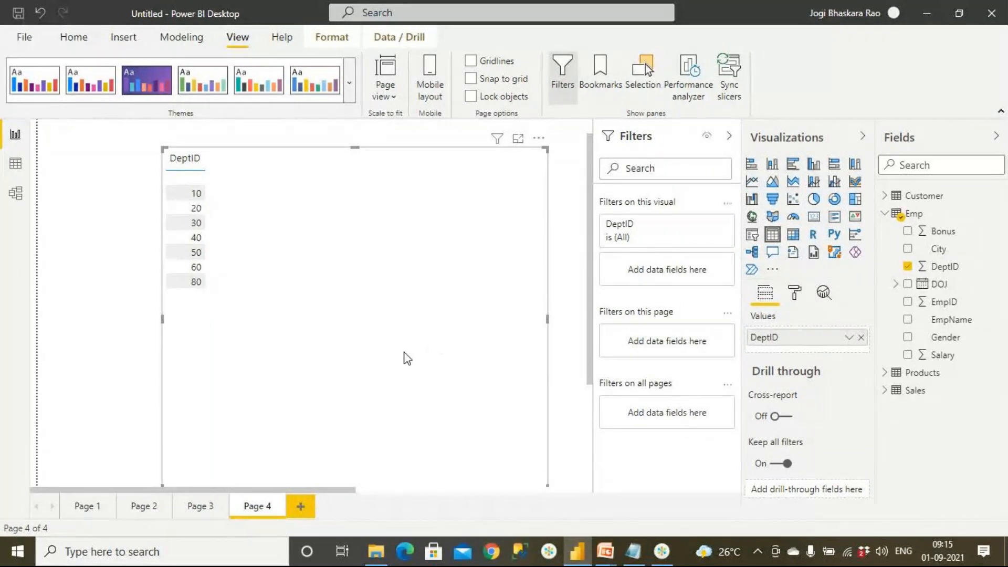
left_click(126, 365)
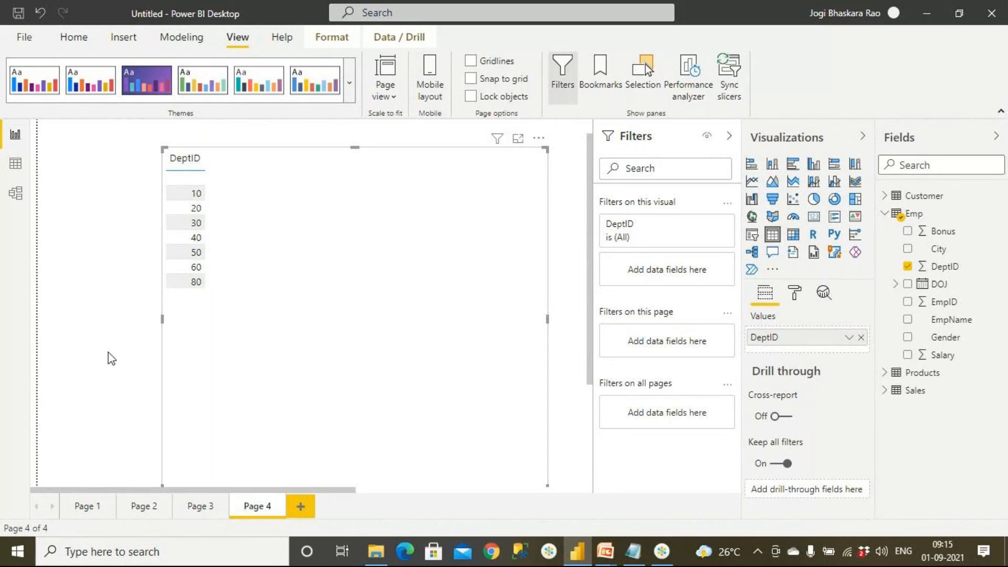
left_click(265, 360)
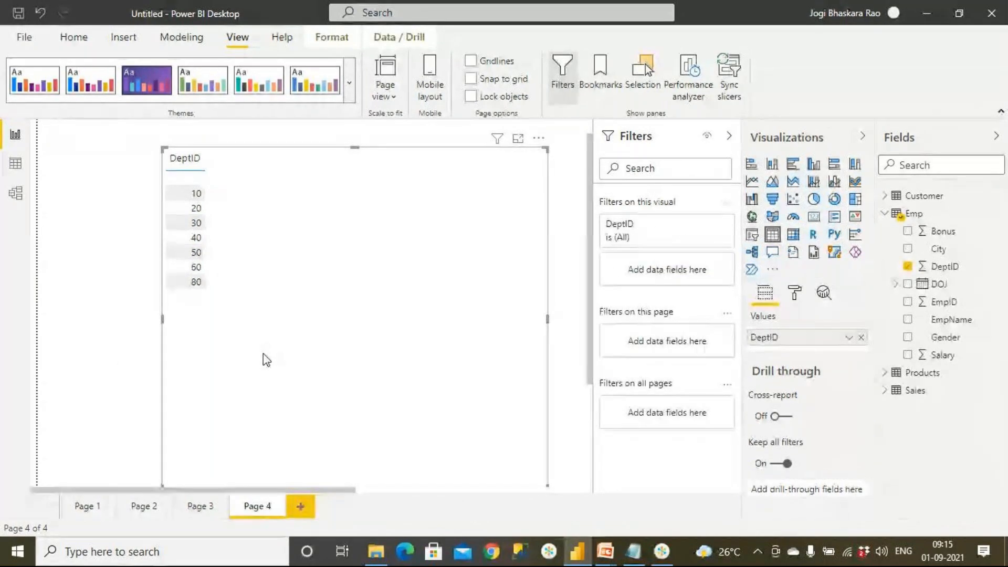
key("Delete")
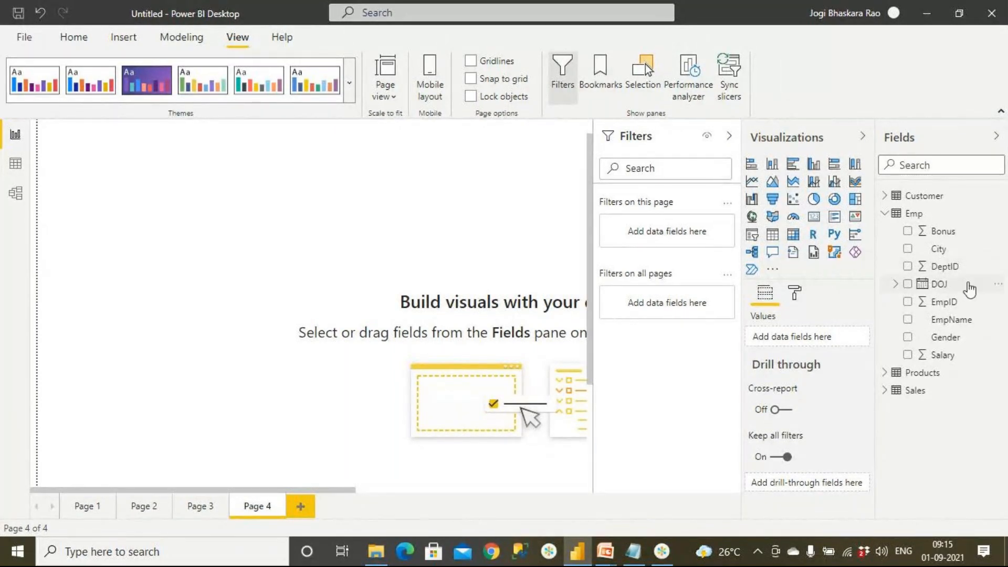
Set the default summarization of the Emp table's DeptID and EmpID columns to Don't summarize.
left_click(970, 272)
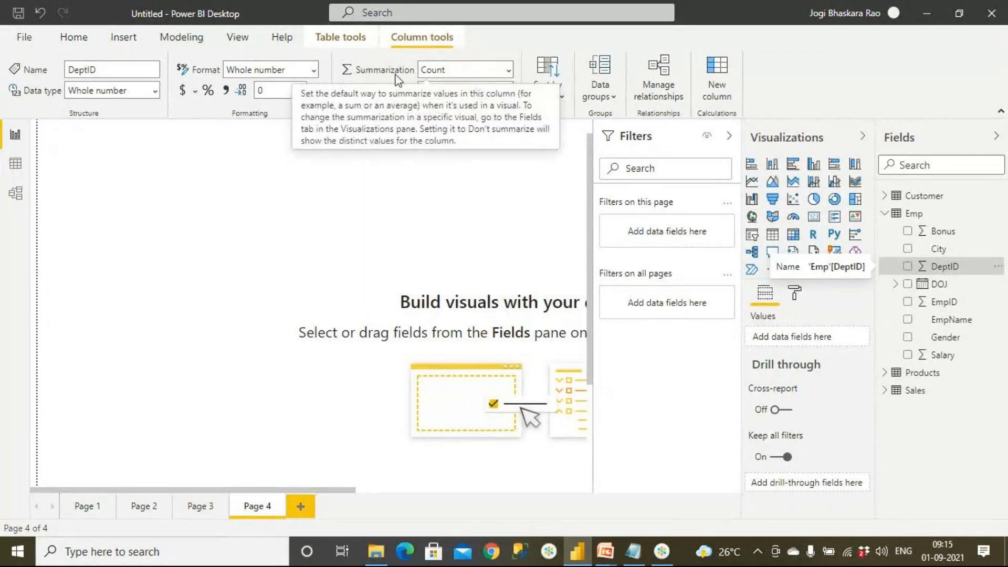
left_click(509, 70)
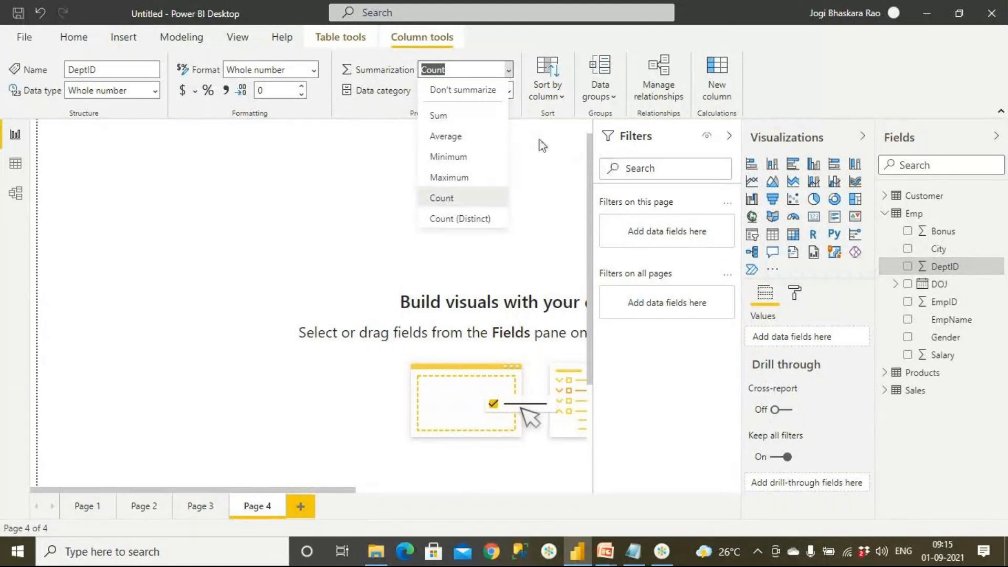
left_click(475, 98)
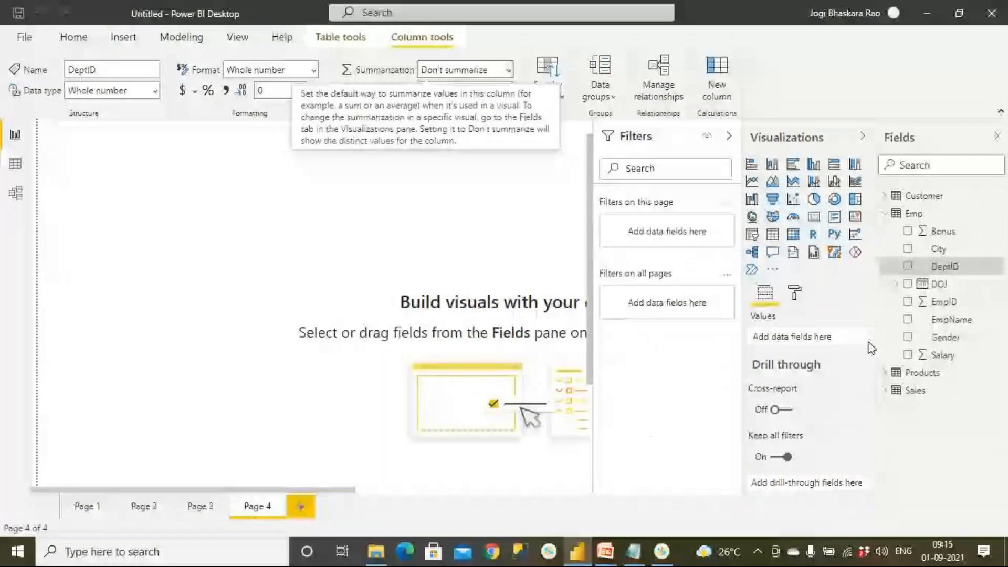
left_click(951, 305)
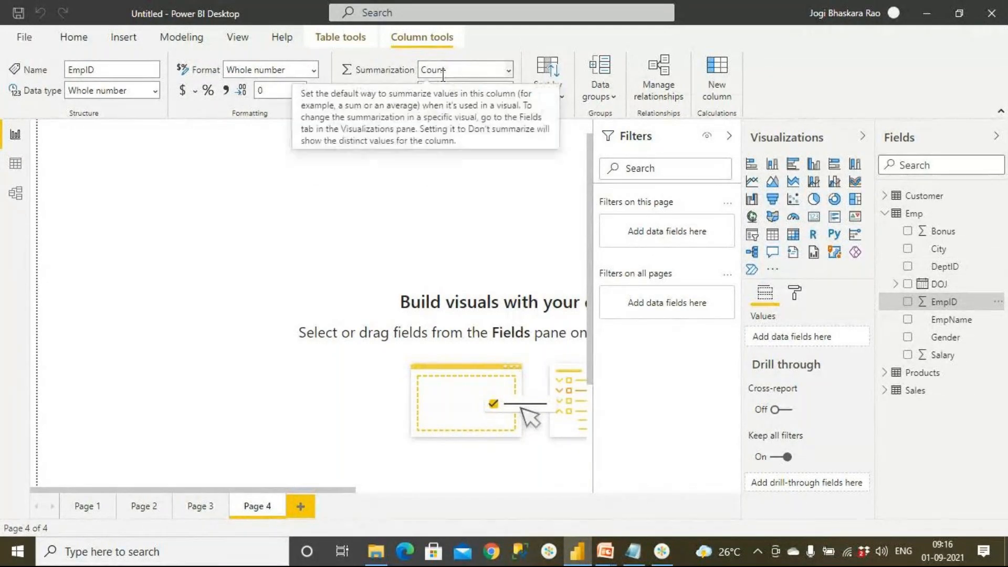
left_click(509, 76)
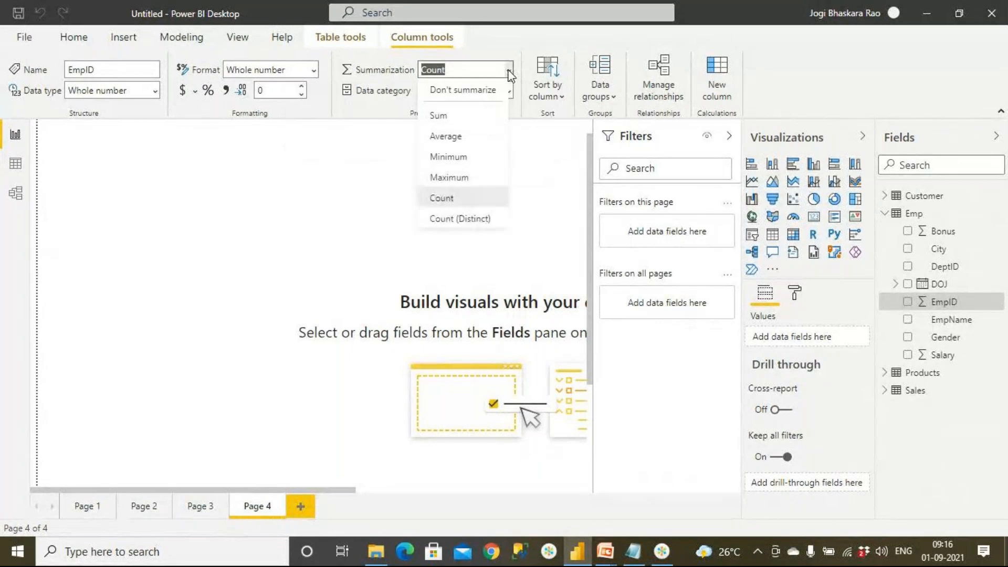
left_click(494, 92)
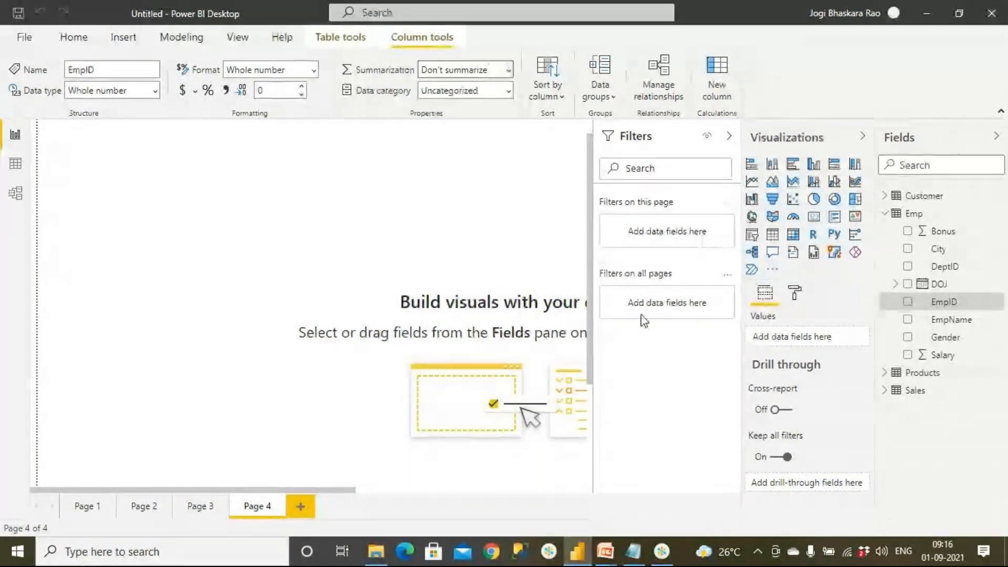
Add a new table visual containing DeptID to Page 4 and check which summarization the field uses in it.
left_click(637, 273)
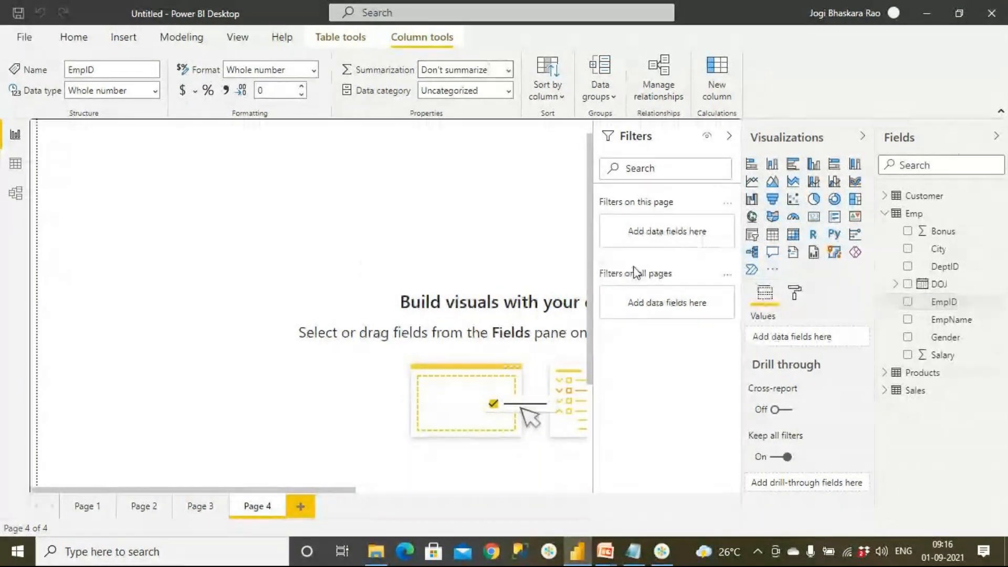
left_click(772, 236)
left_click_drag(940, 266, 157, 234)
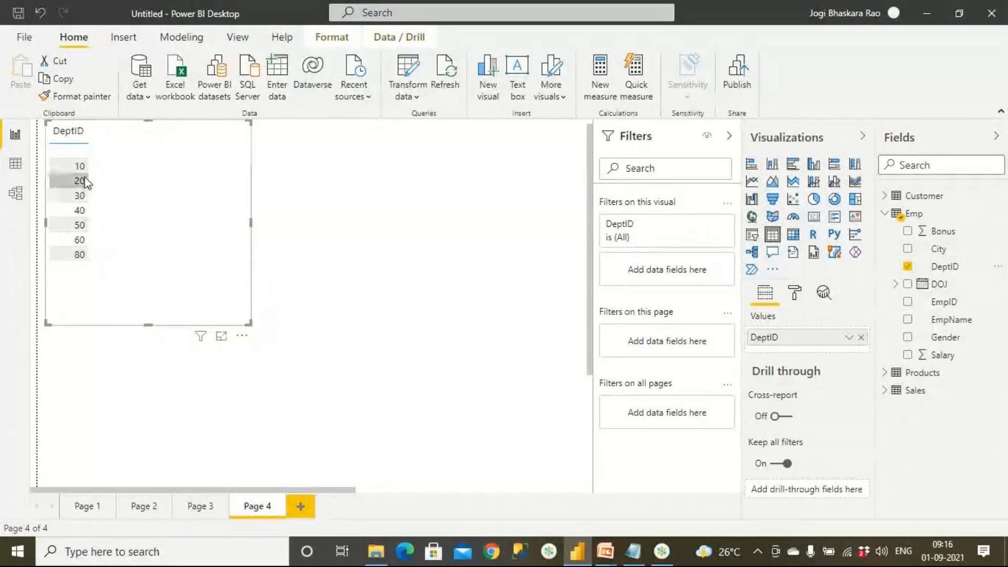
left_click(849, 337)
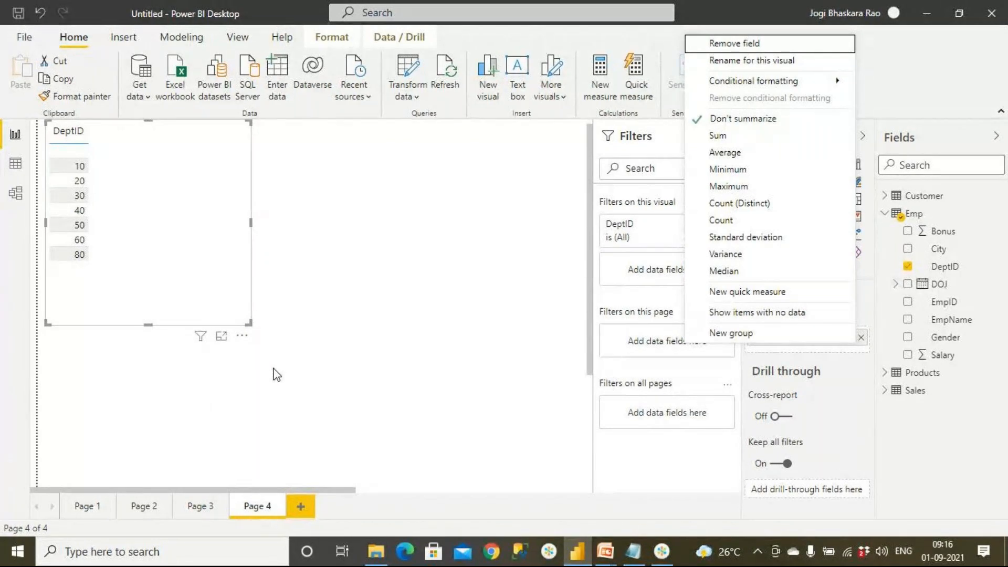
left_click(355, 347)
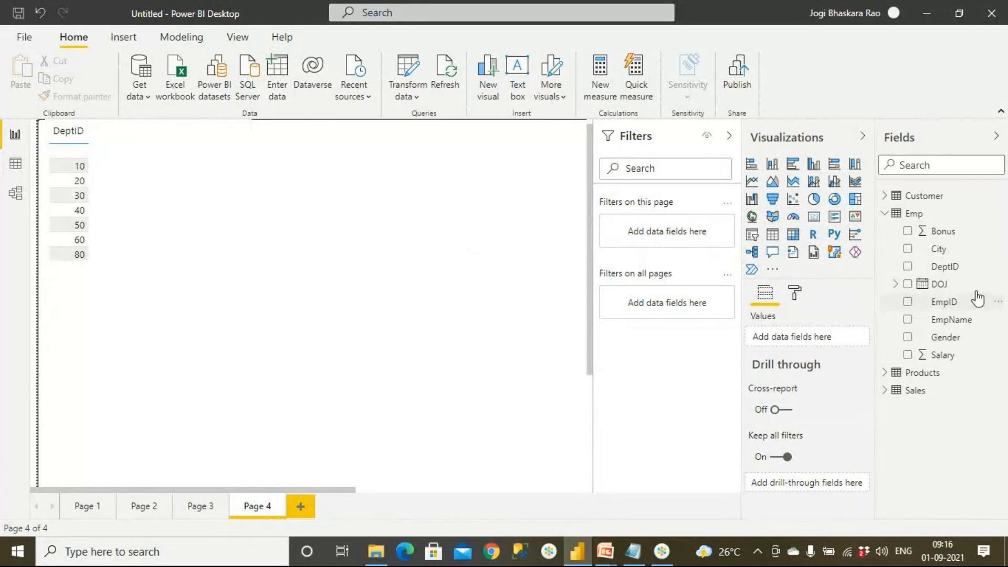
Compare DeptID's default summarization with the Number Column (Use Emp Table) slide in the PowerPoint slide show, and return to Power BI Desktop.
left_click(949, 268)
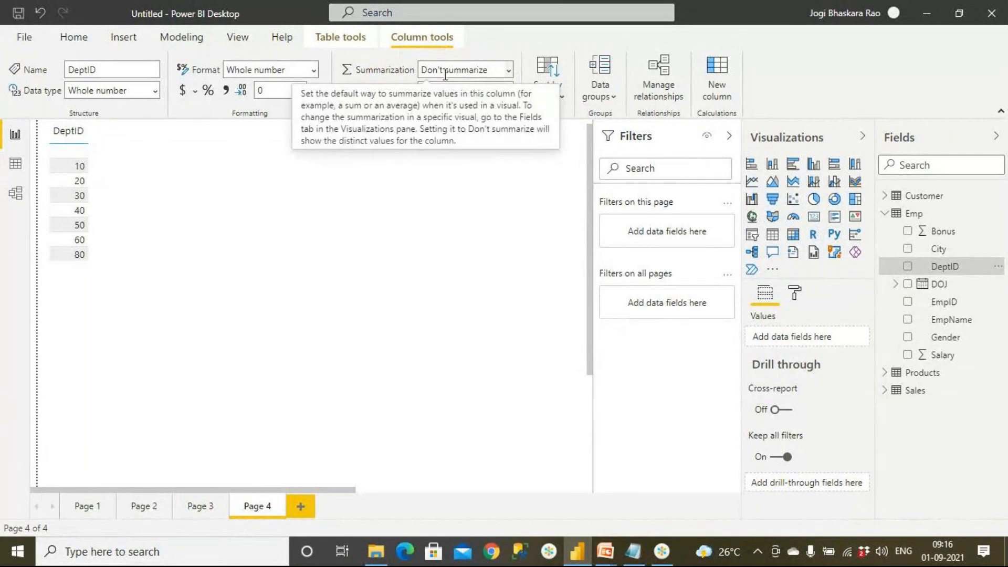
mouse_move(616, 547)
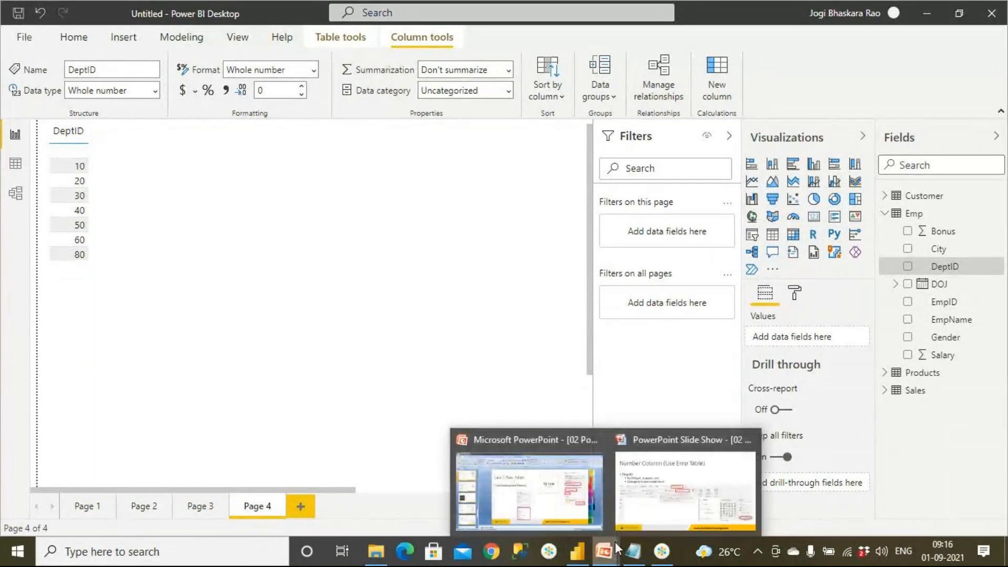
left_click(685, 491)
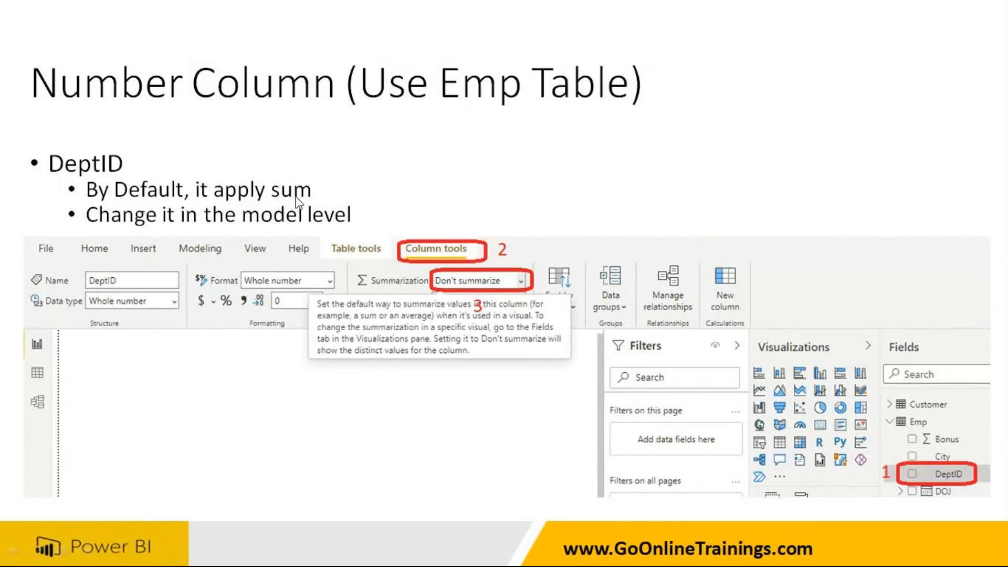
left_click(257, 342)
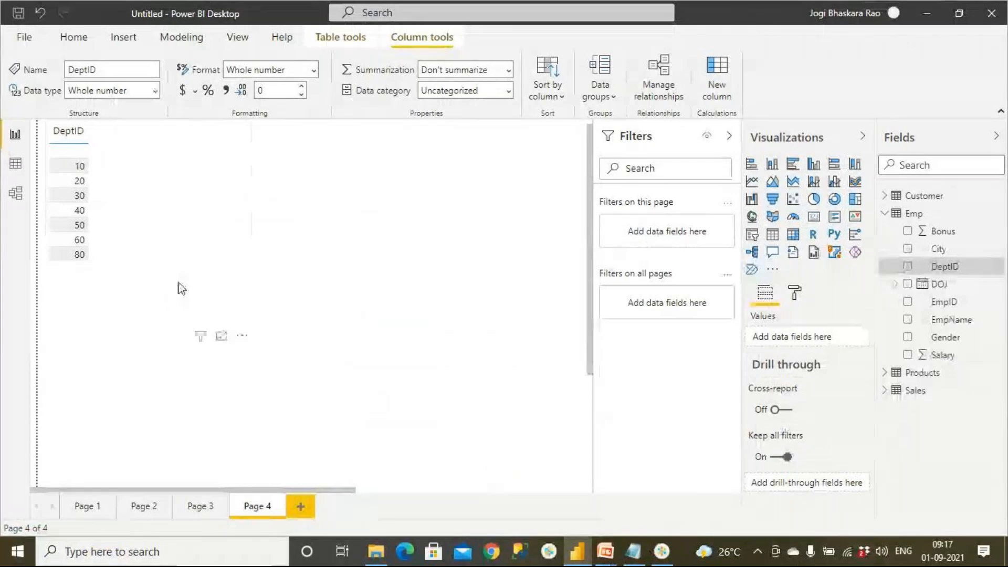
Replace the DeptID table visual with an empty pie chart, moved inward from the page corner and enlarged.
left_click(207, 278)
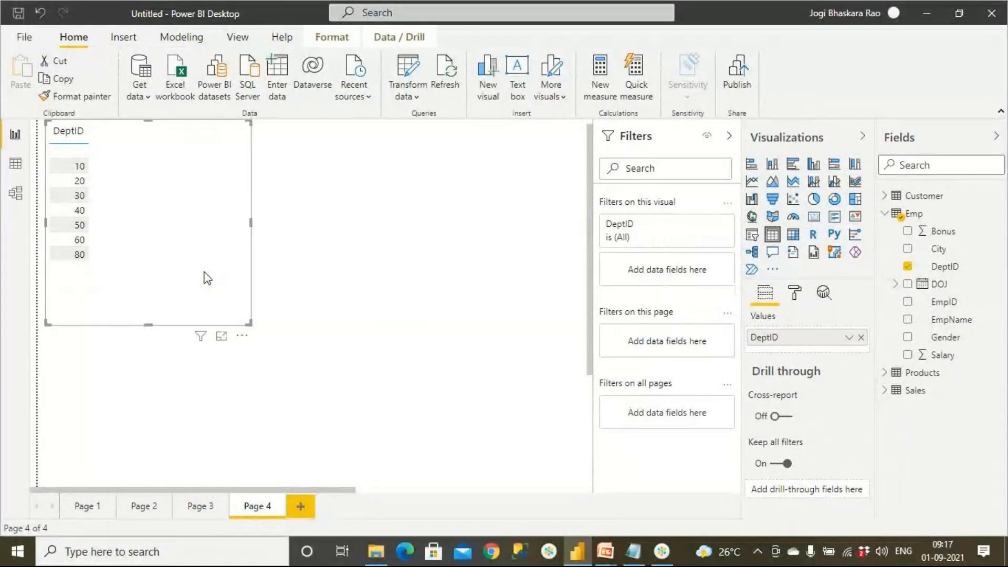
key("Delete")
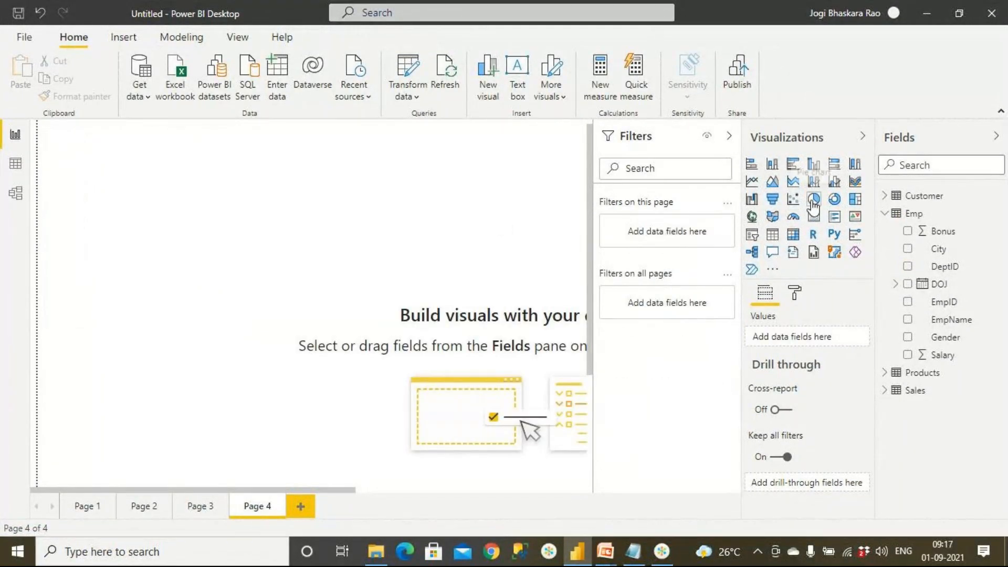
left_click(814, 200)
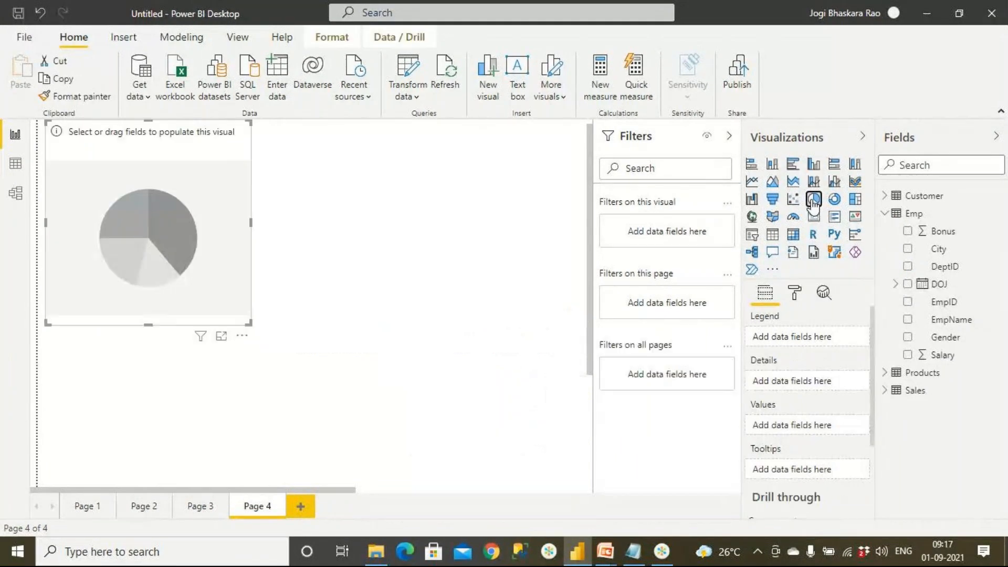
left_click_drag(218, 287, 333, 310)
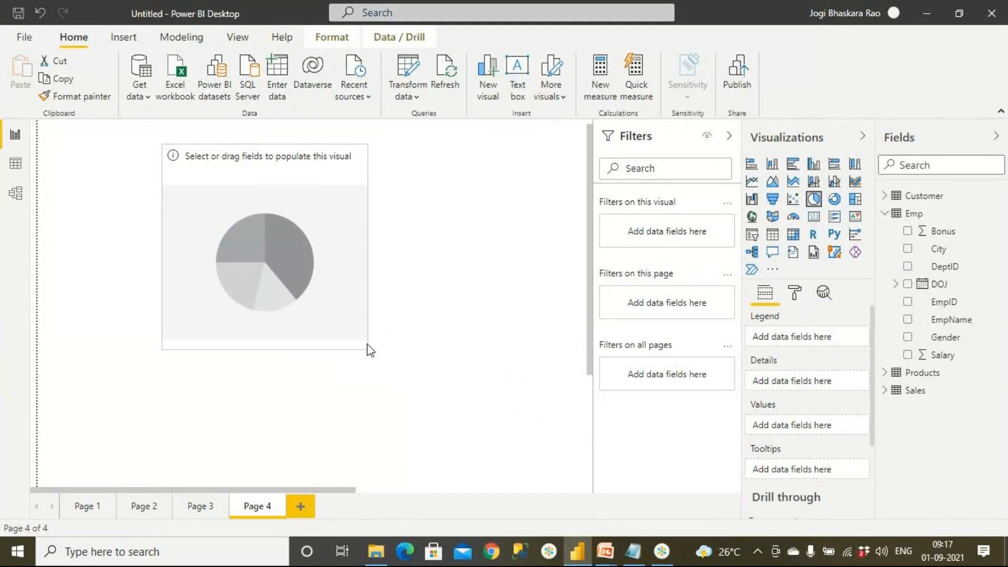
left_click_drag(367, 346, 468, 426)
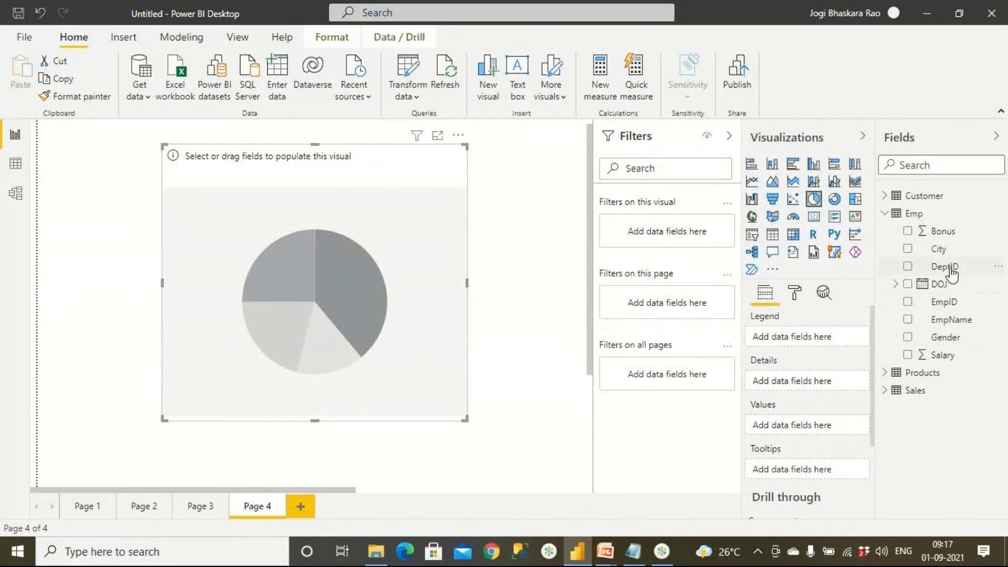
Fill the pie chart with DeptID as legend and Salary as values, and reposition and widen it on the canvas.
left_click_drag(945, 266, 462, 295)
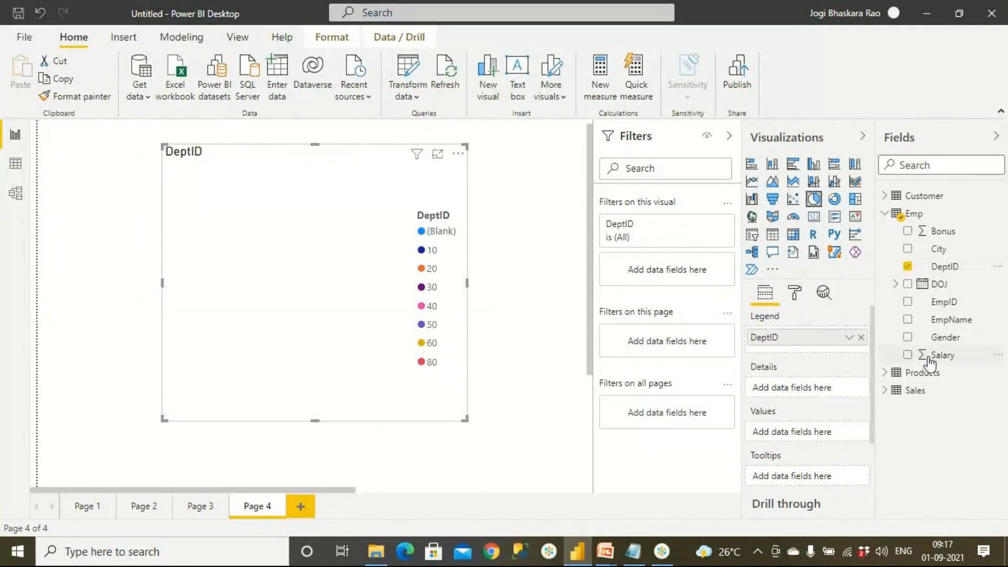
left_click_drag(942, 355, 297, 289)
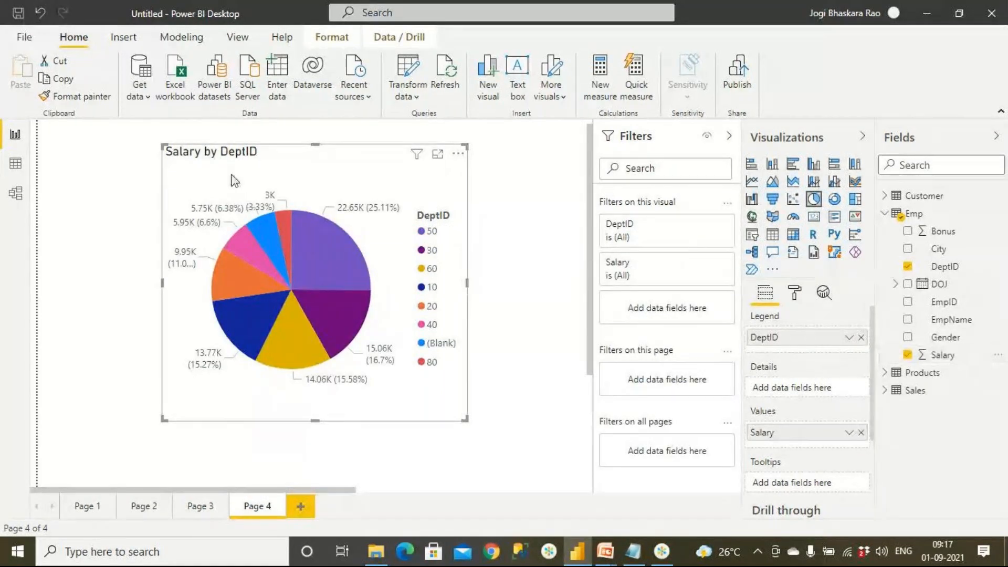
left_click_drag(235, 179, 149, 184)
left_click_drag(369, 420, 490, 426)
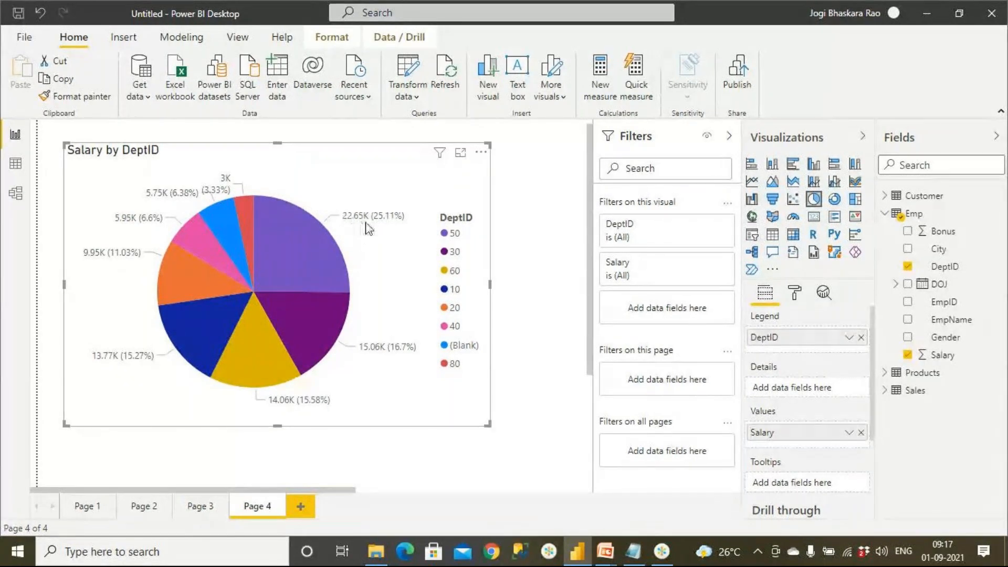
Set the display units of the pie chart's detail labels to None.
left_click(797, 294)
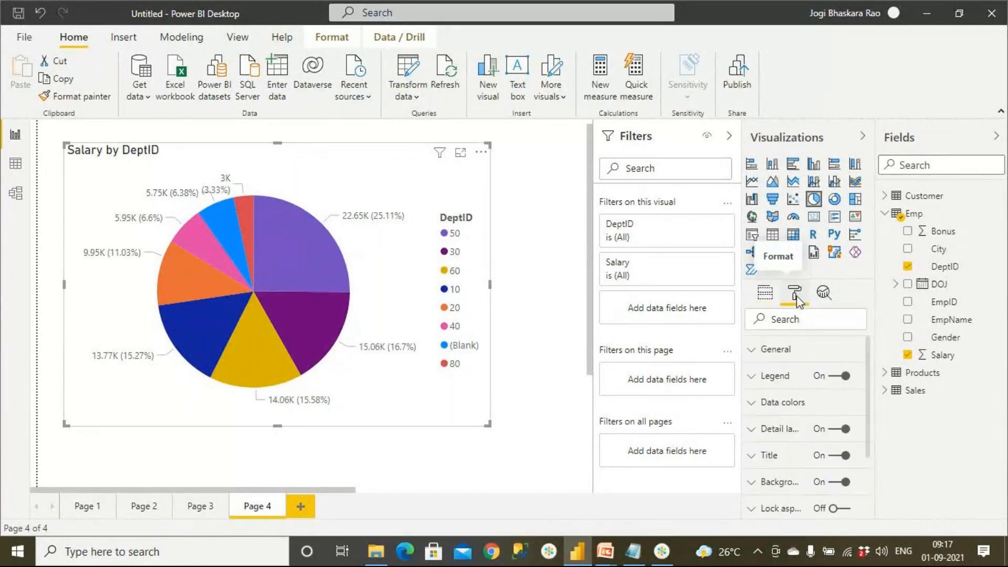
left_click(752, 433)
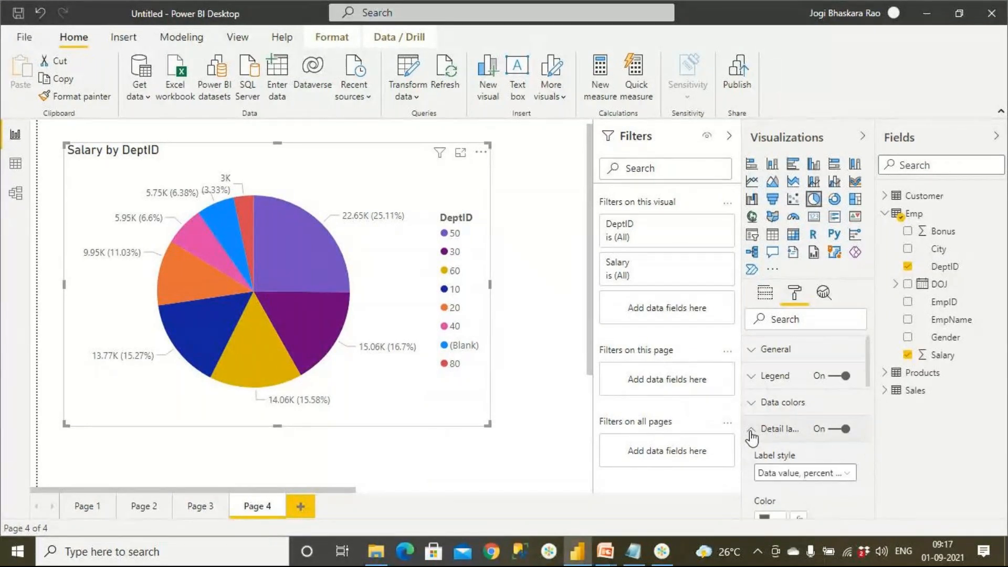
scroll(770, 475, "down", 3)
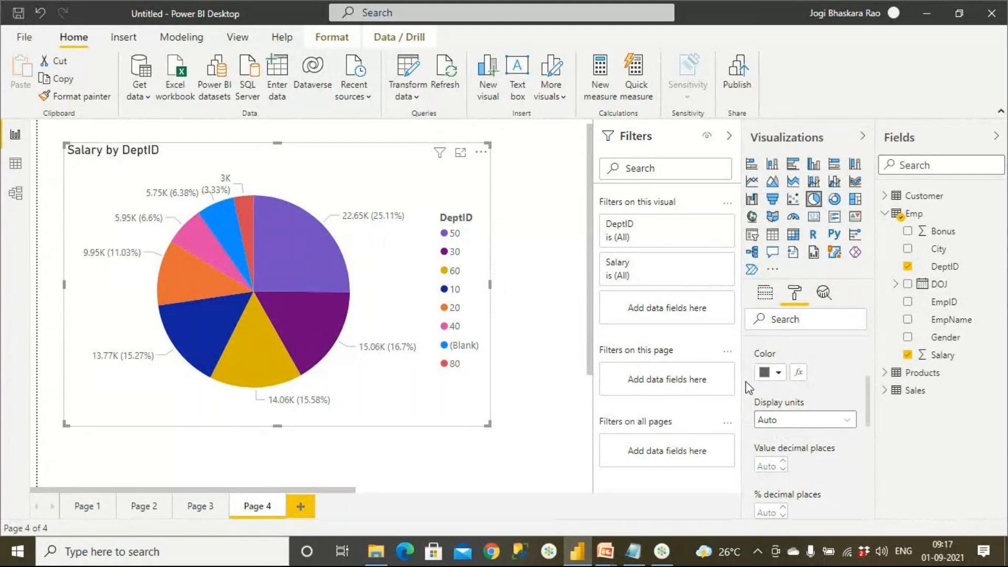
left_click(798, 420)
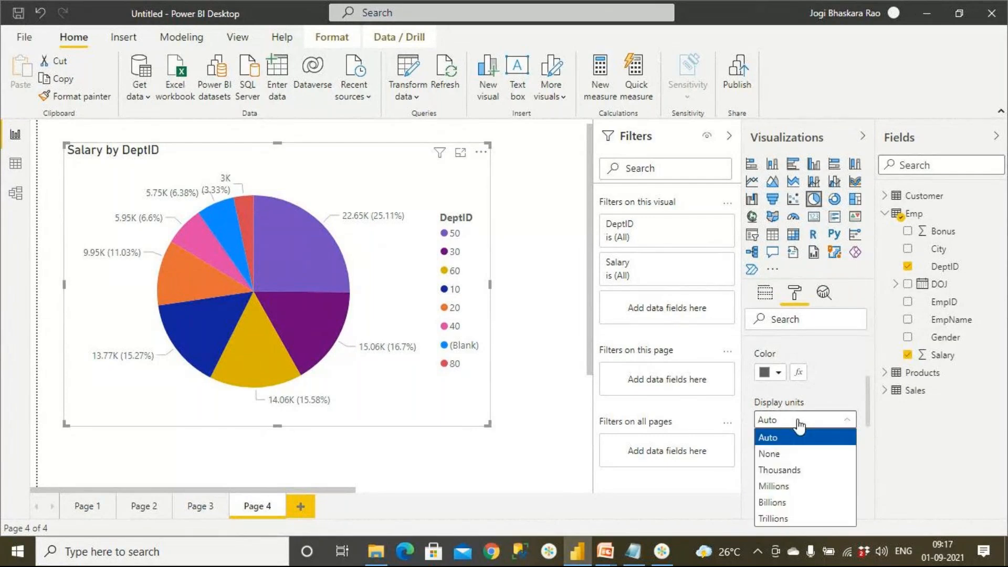
left_click(798, 455)
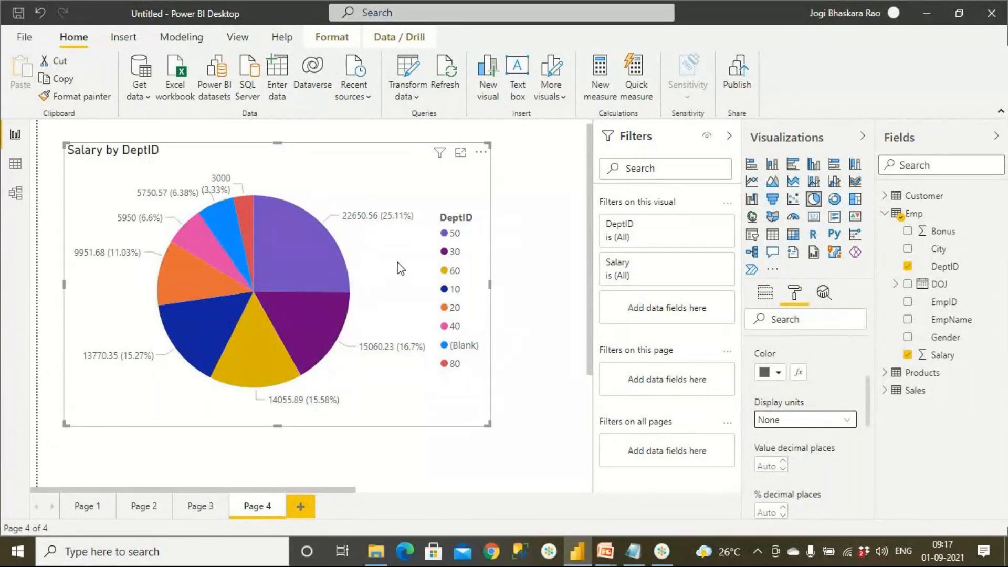
Try Thousands and Auto as the display units of the pie chart's detail labels, and set them back to None.
left_click(797, 426)
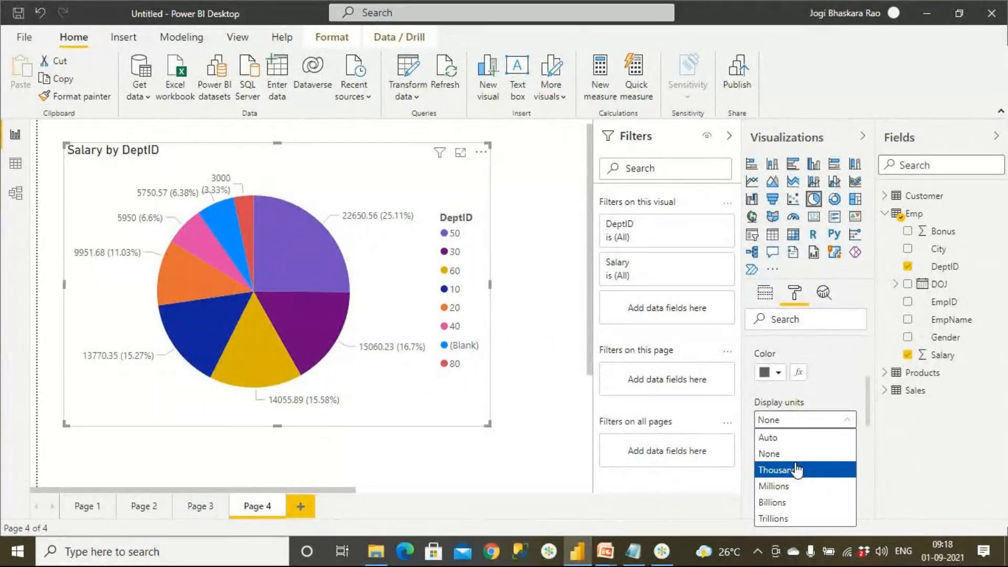
left_click(797, 470)
left_click(794, 420)
left_click(790, 434)
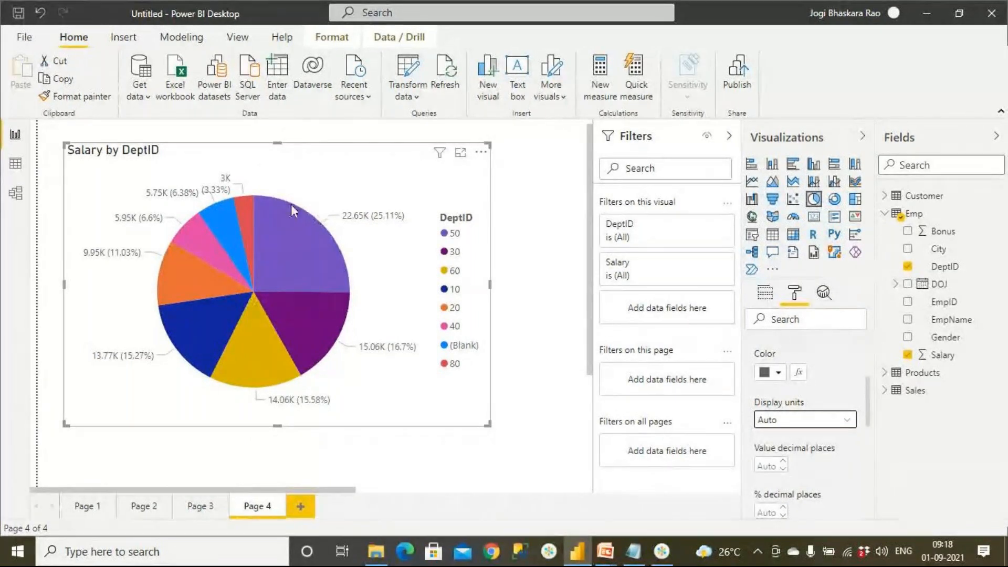
left_click(769, 424)
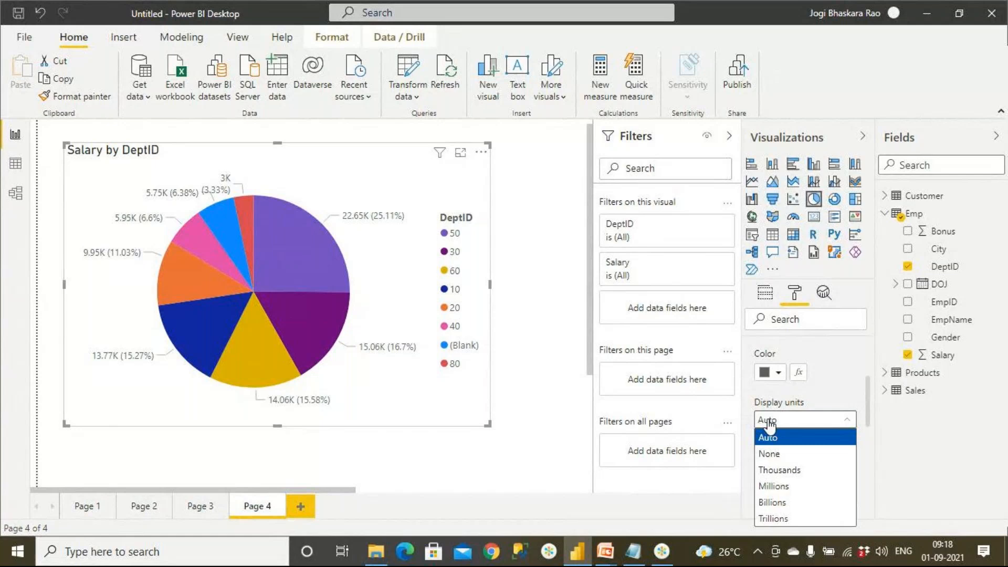
left_click(769, 454)
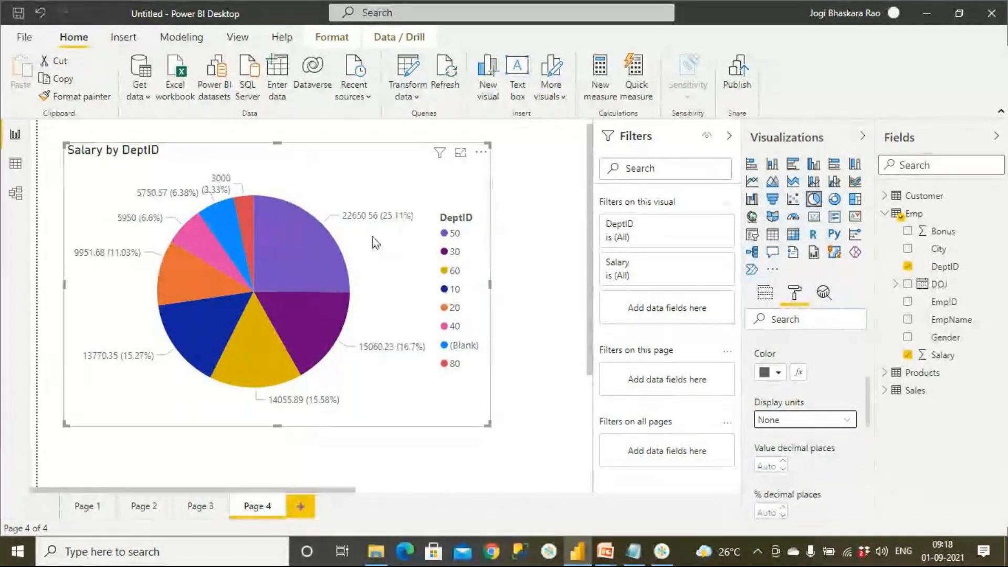
Set the text size of the pie chart's detail labels to 15 pt.
scroll(775, 430, "down", 3)
double_click(770, 409)
type("15")
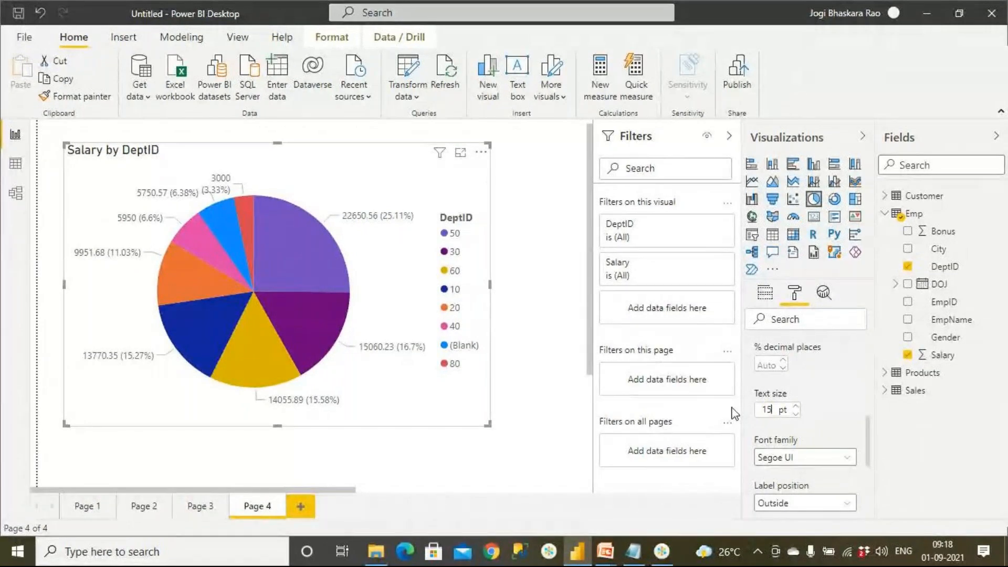
left_click(488, 454)
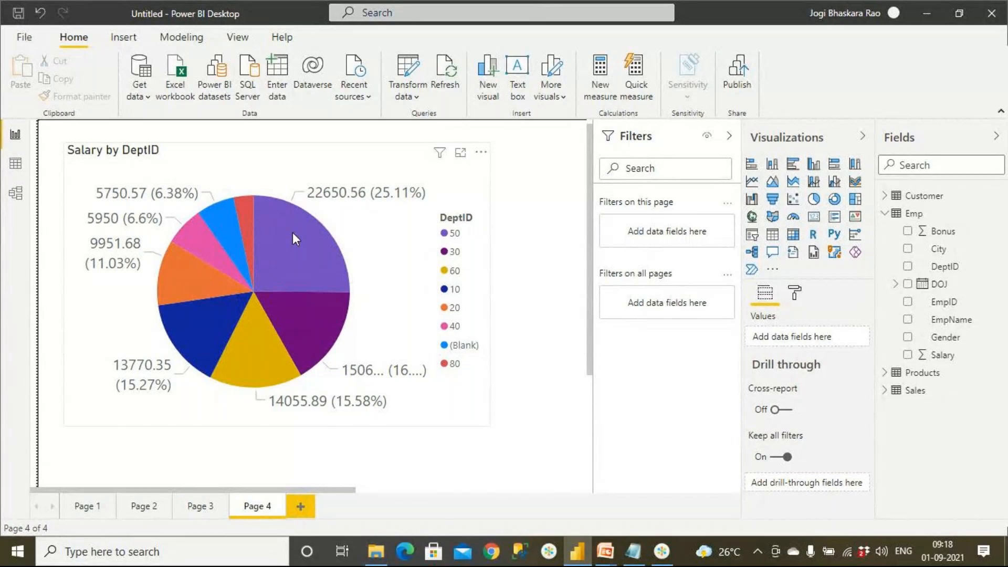
Turn off the legend of the Salary by DeptID pie chart.
left_click(795, 295)
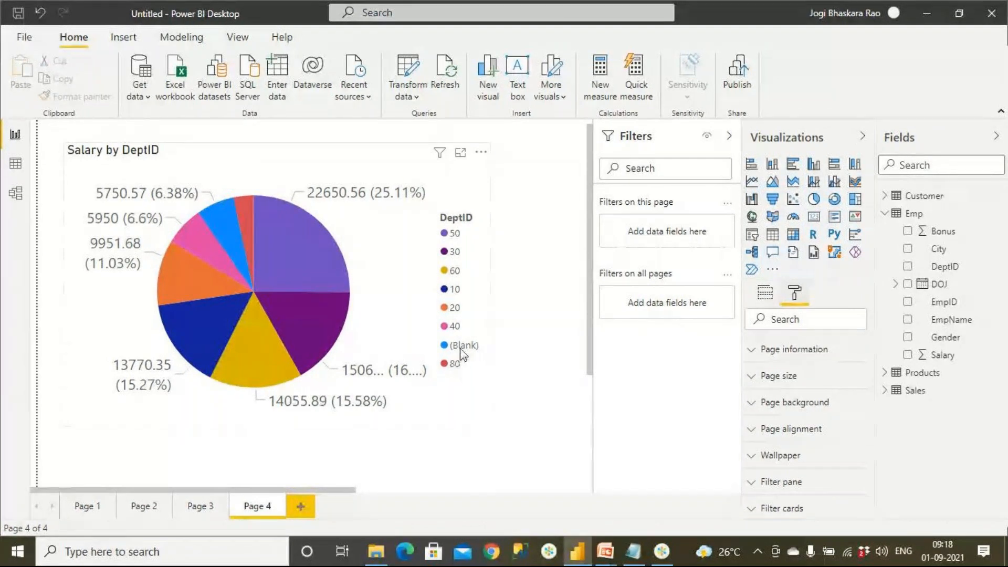
left_click(397, 314)
left_click(794, 294)
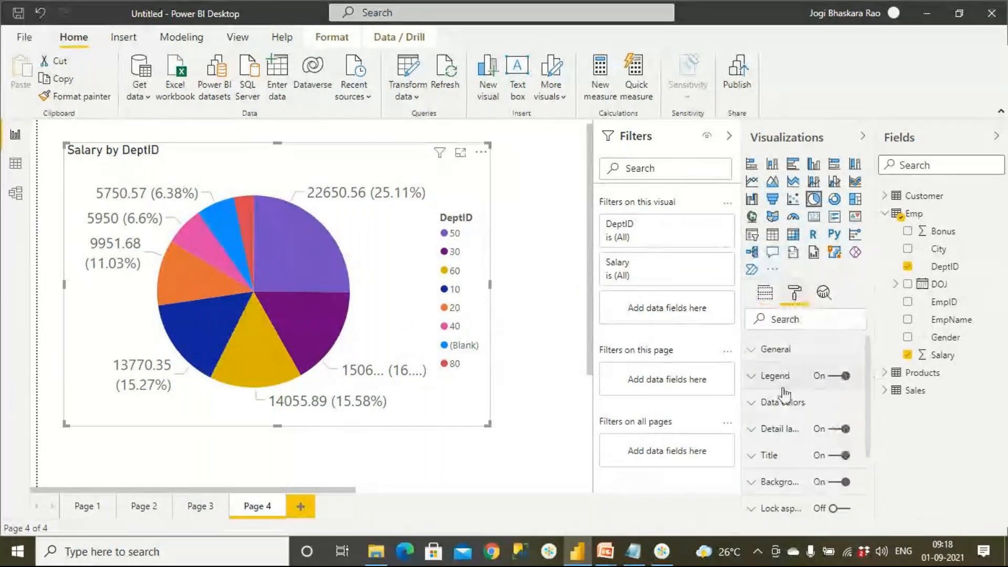
left_click(831, 378)
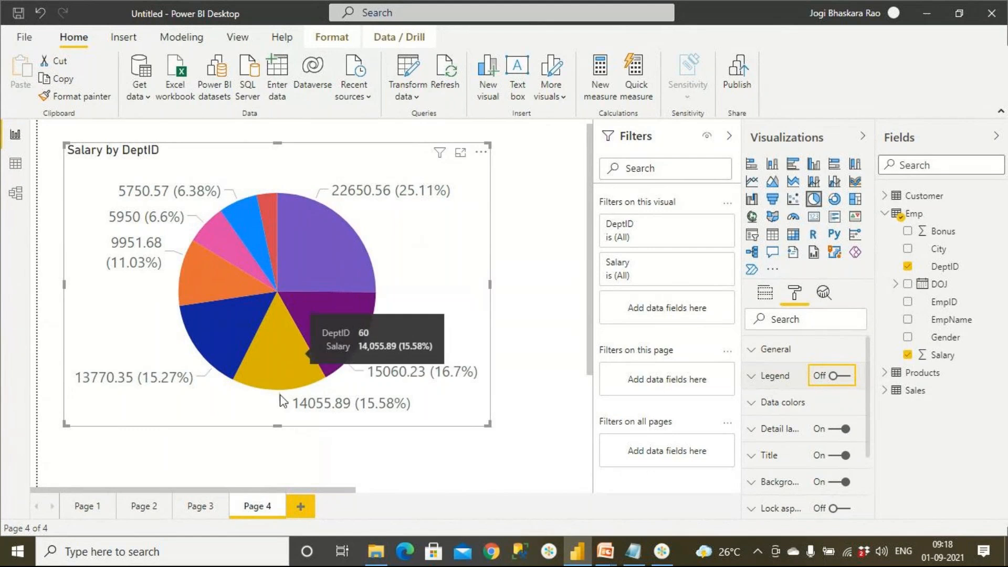
Set the label style of the pie chart's detail labels to Category, data value.
left_click(751, 436)
scroll(760, 428, "down", 2)
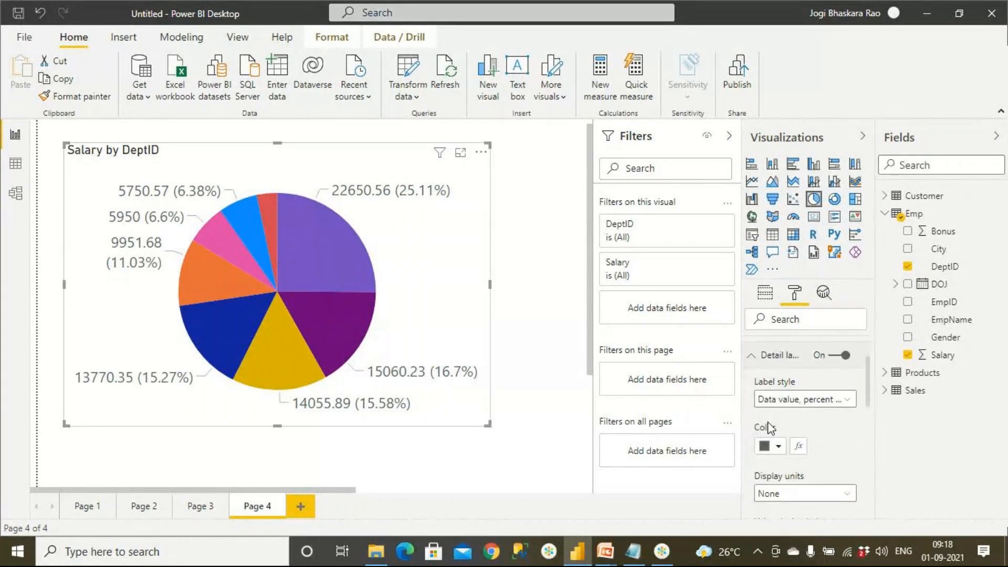
left_click(814, 405)
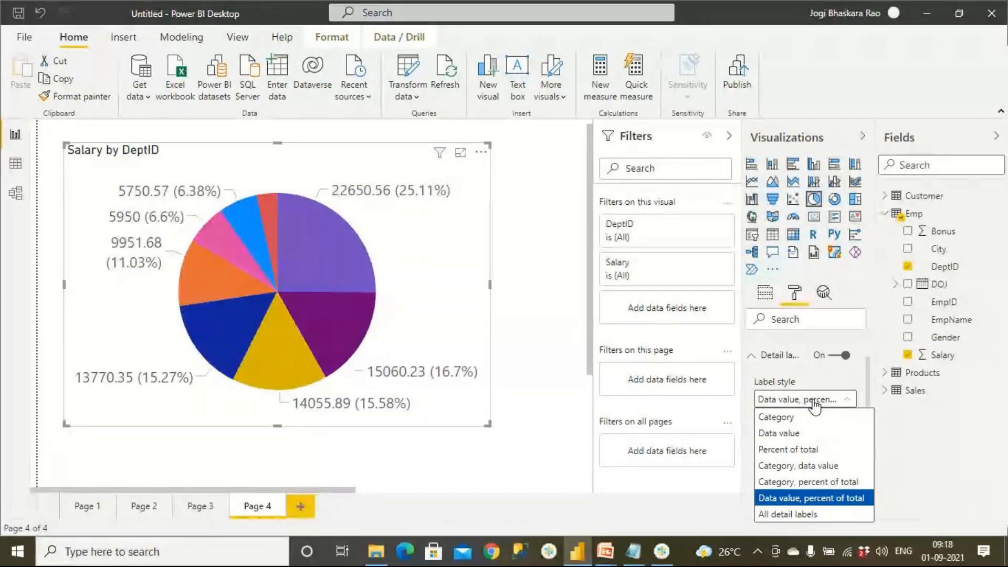
left_click(829, 468)
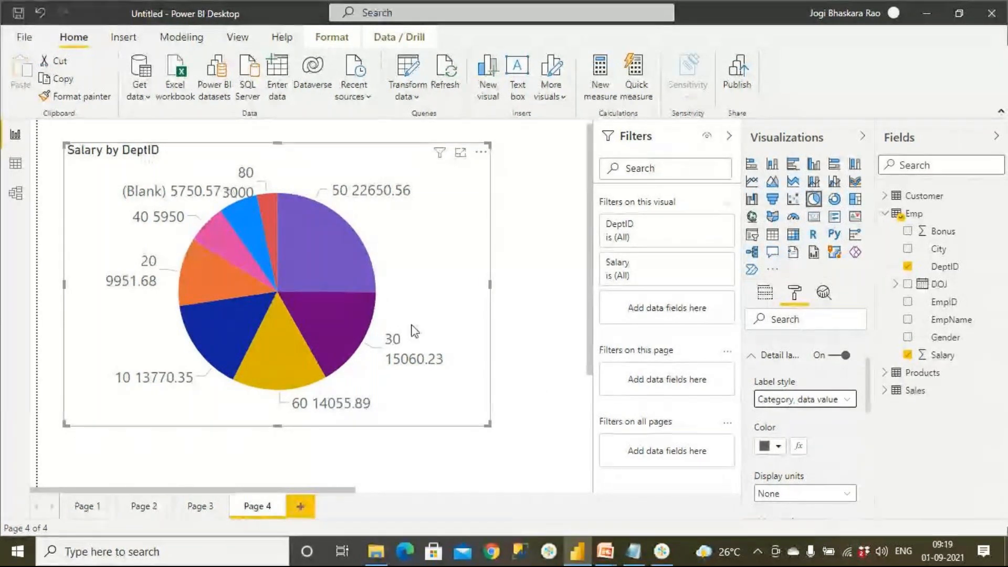
mouse_move(397, 344)
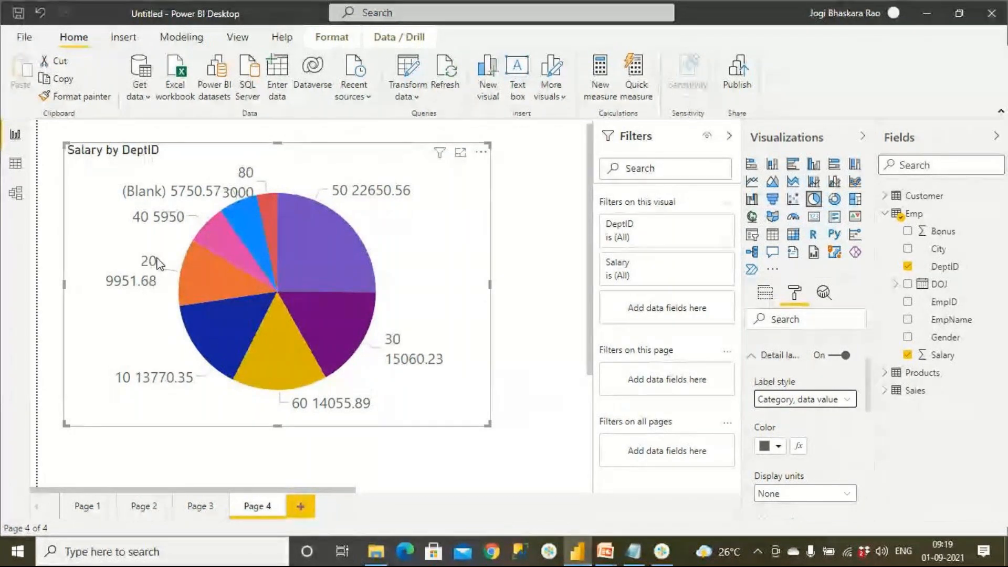
Try the Data value label style with the legend on, and return to a hidden legend with Category, data value labels.
left_click(813, 401)
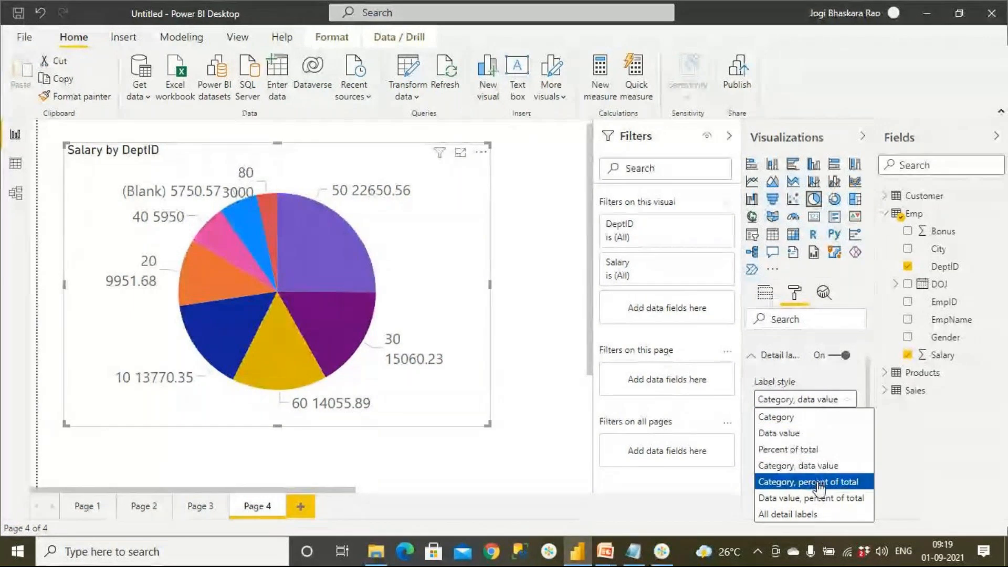
left_click(807, 435)
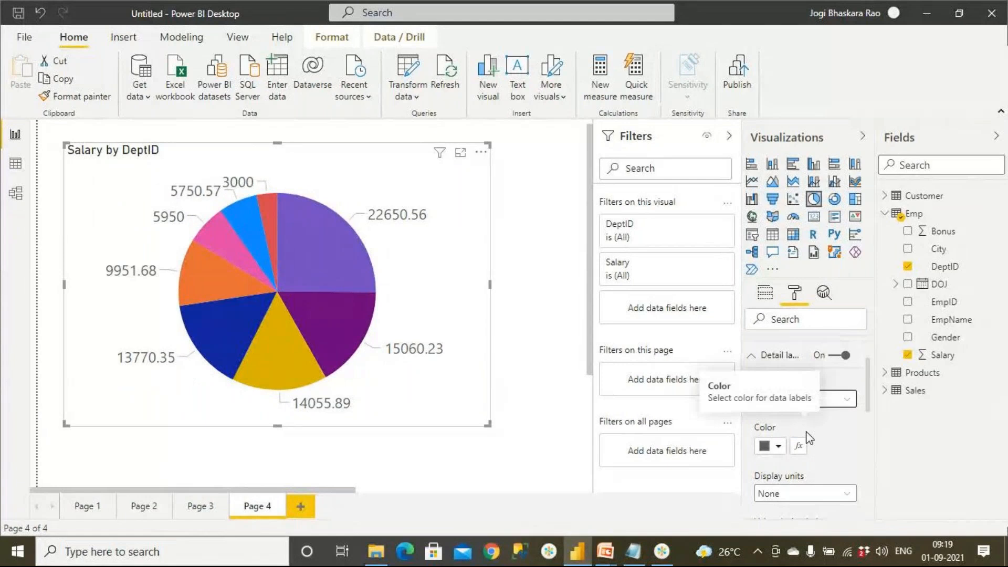
left_click(756, 355)
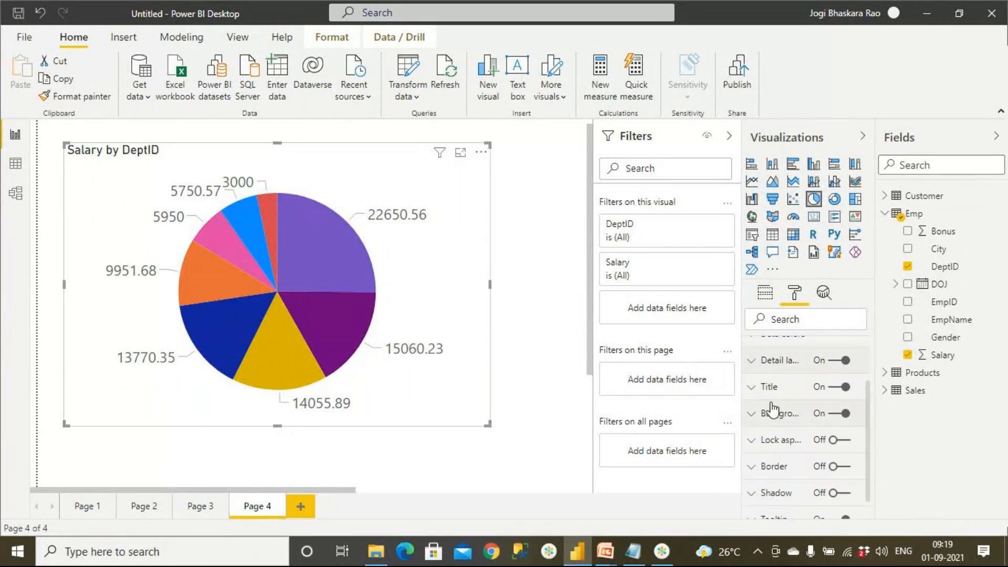
scroll(772, 408, "up", 3)
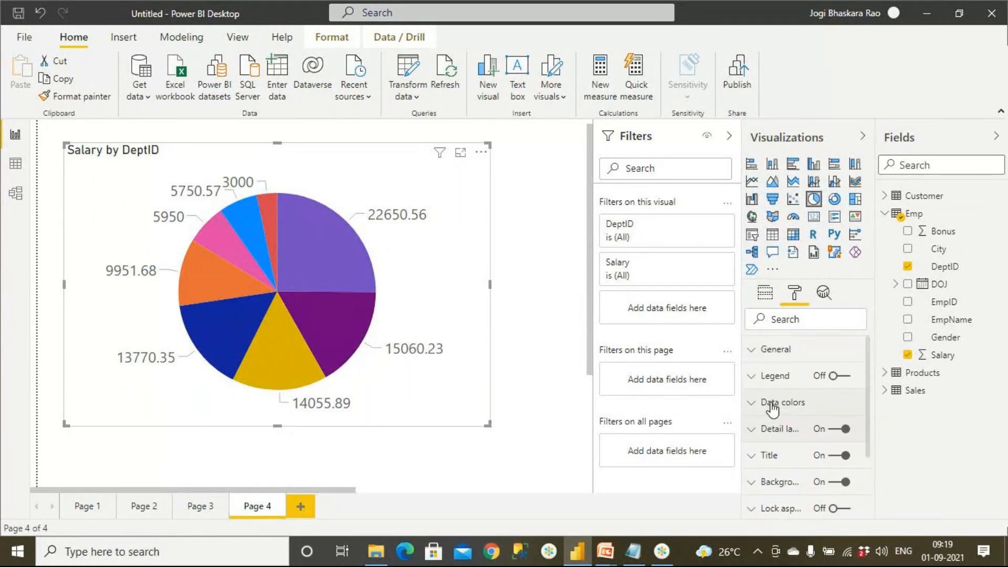
left_click(852, 380)
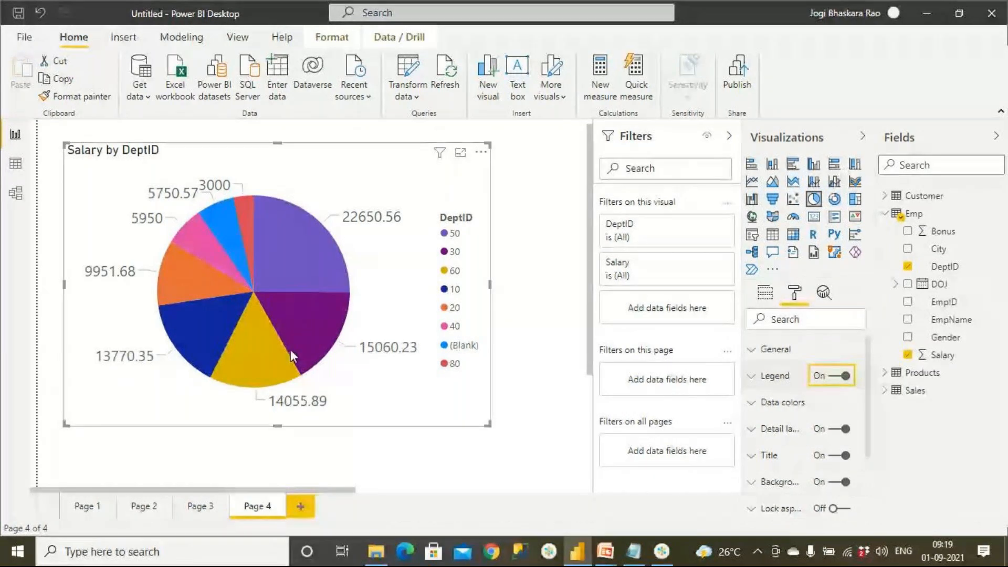
left_click(835, 376)
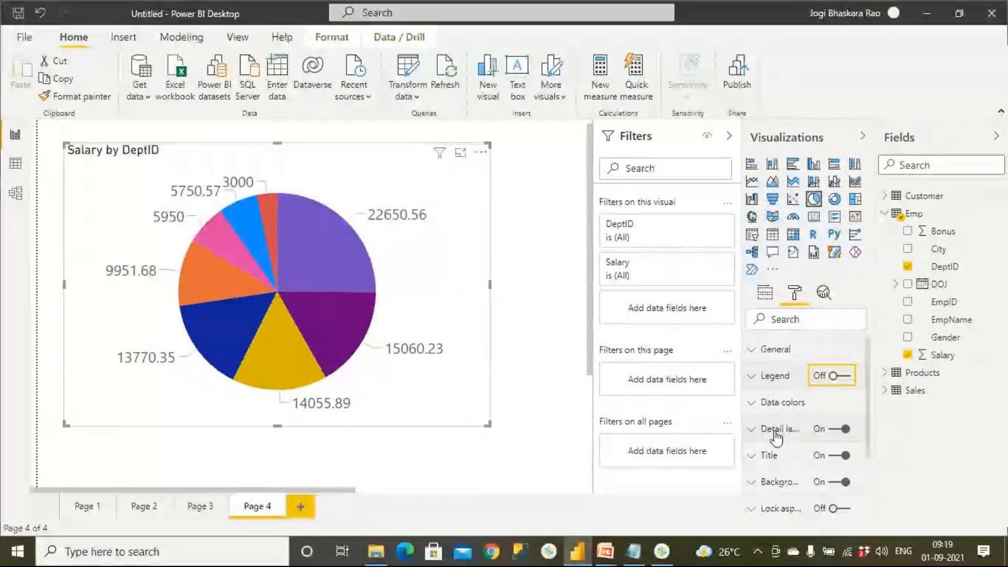
left_click(751, 429)
left_click(777, 472)
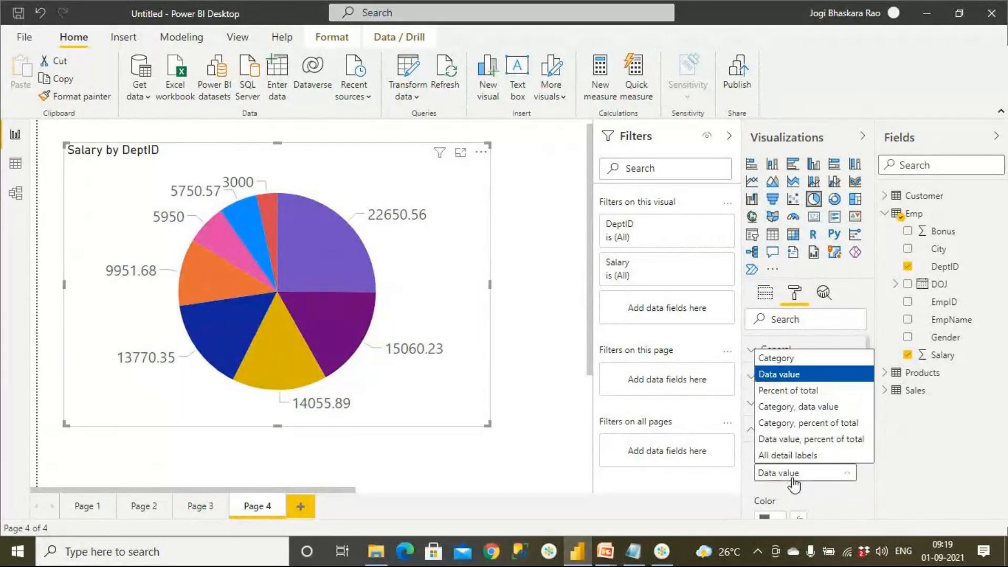
left_click(795, 408)
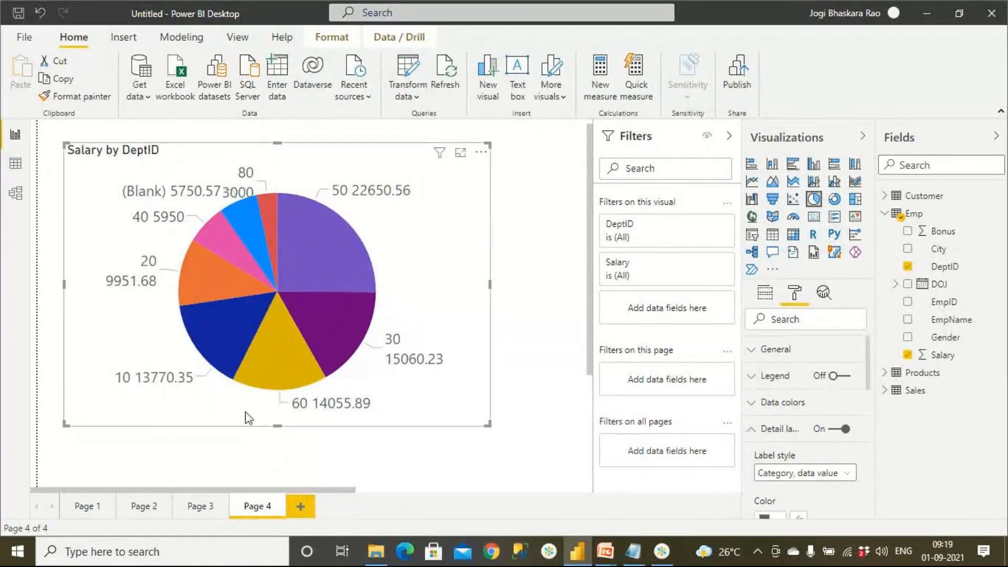
Read the slide on the top 3 departments with highest salary in the PowerPoint slide show, and return to Power BI Desktop.
left_click(604, 558)
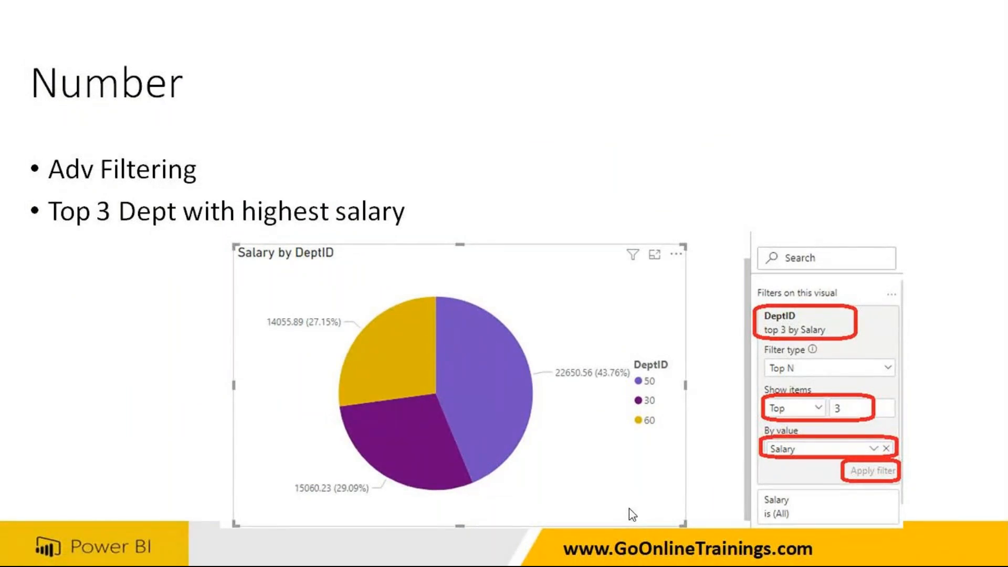
key("alt+Tab")
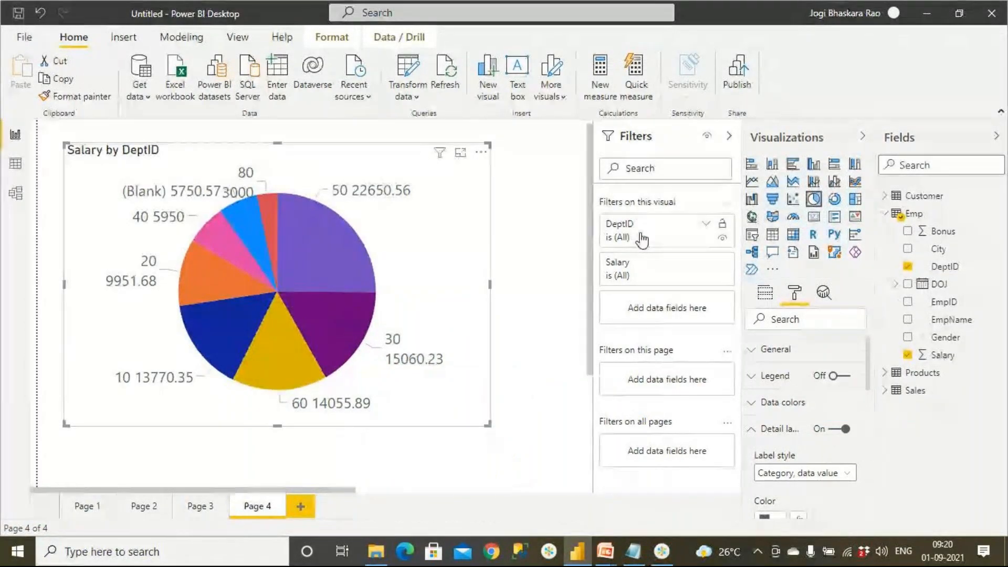
Apply a Top N filter on DeptID to the pie chart, showing the top 3 items by Salary.
left_click(707, 226)
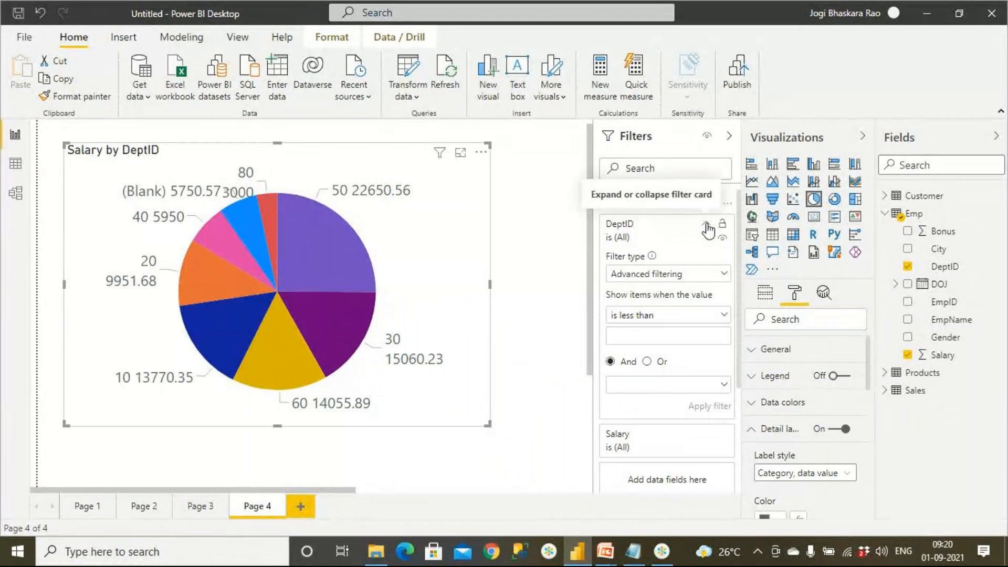
left_click(655, 276)
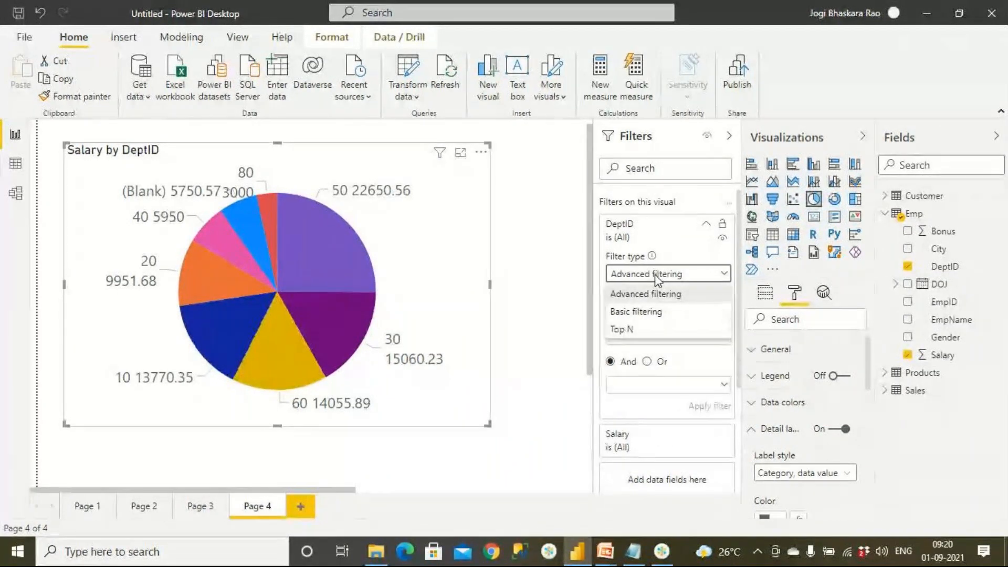
left_click(639, 330)
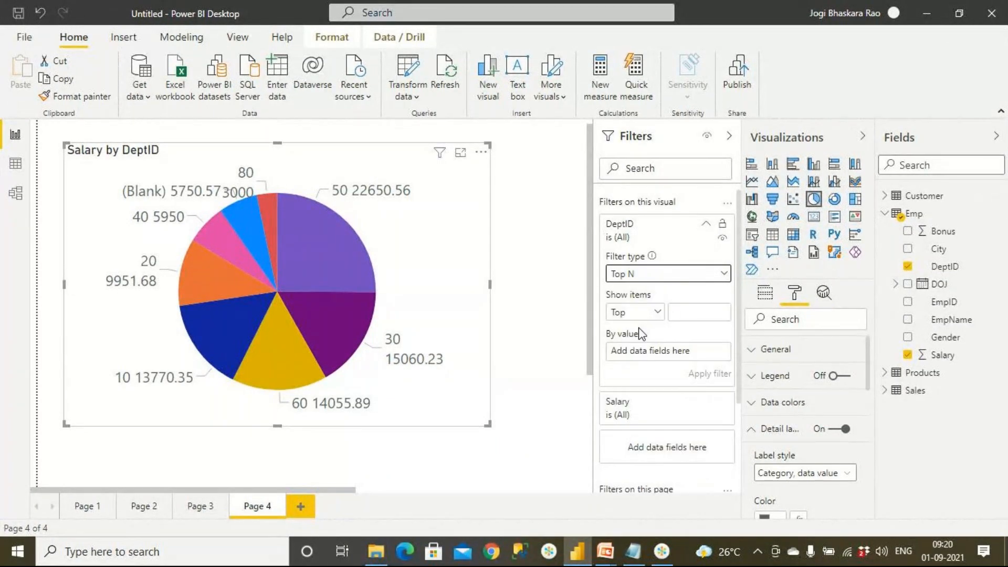
left_click(682, 315)
type("3")
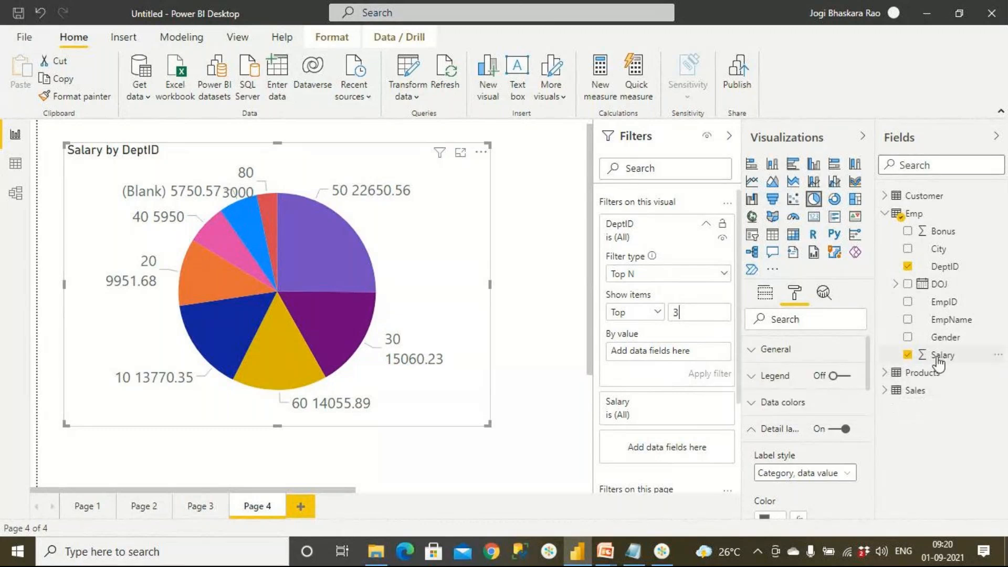
left_click_drag(938, 362, 687, 360)
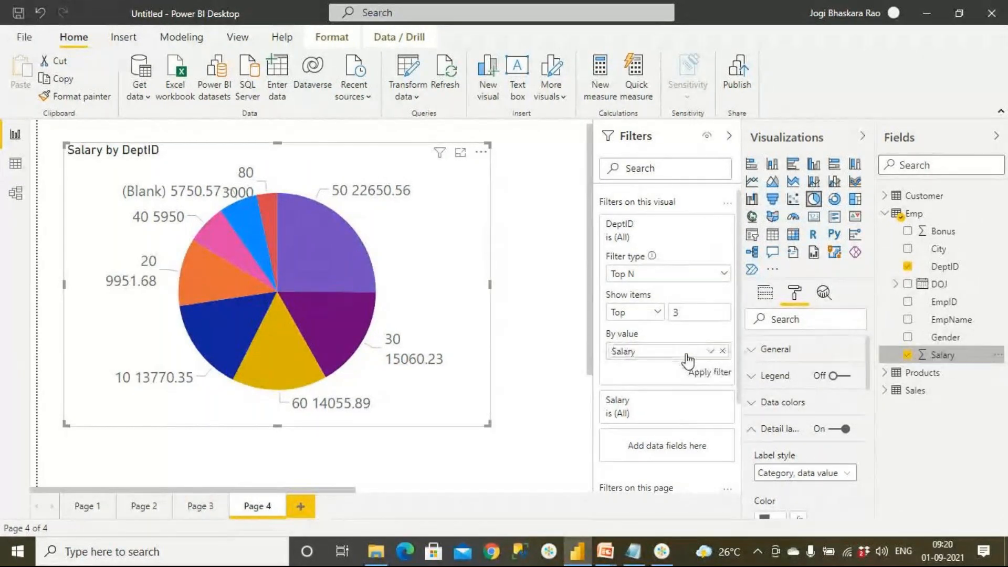
left_click(710, 374)
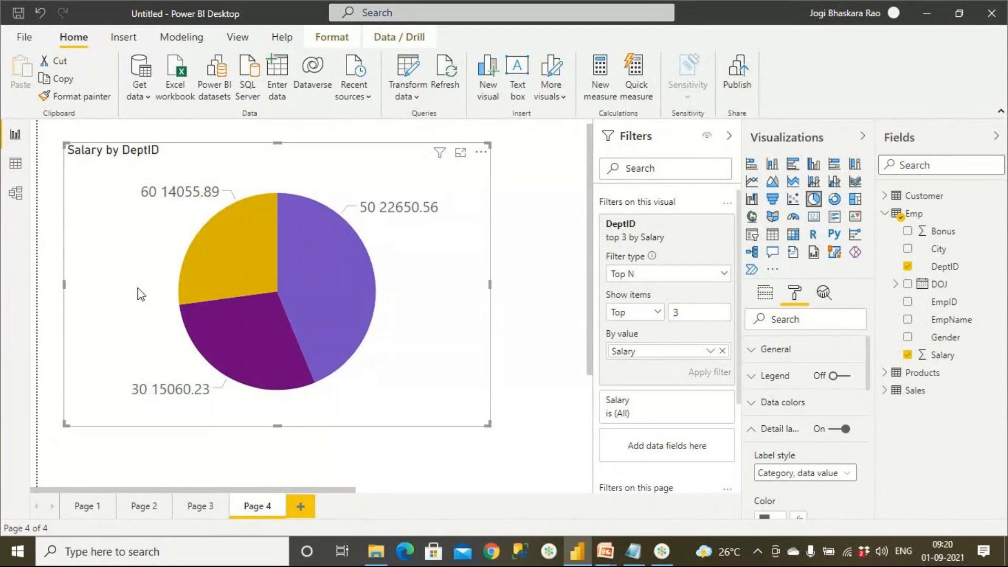
Sort the pie chart by Salary, and check its sort direction in the chart's options.
left_click(481, 152)
mouse_move(514, 272)
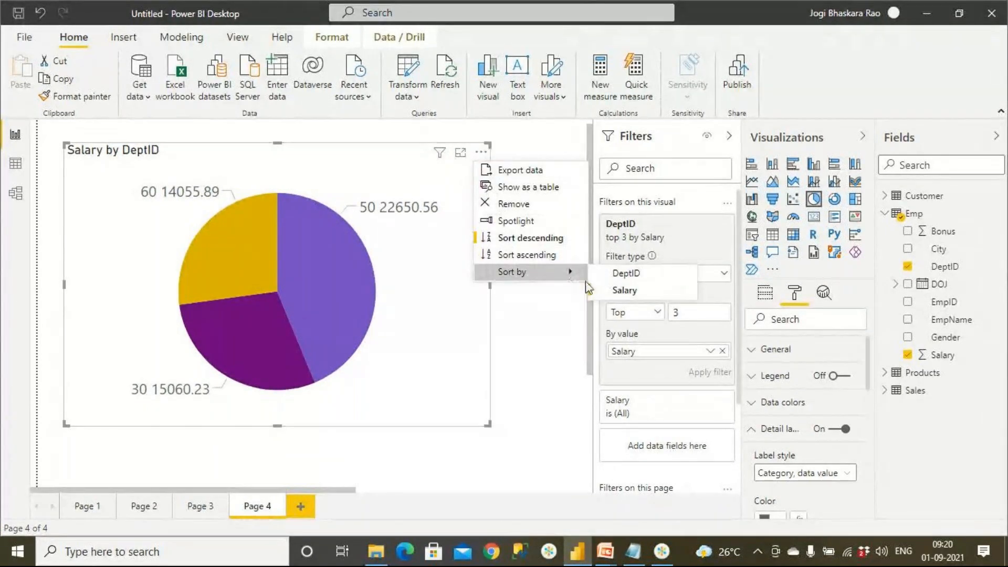
left_click(617, 288)
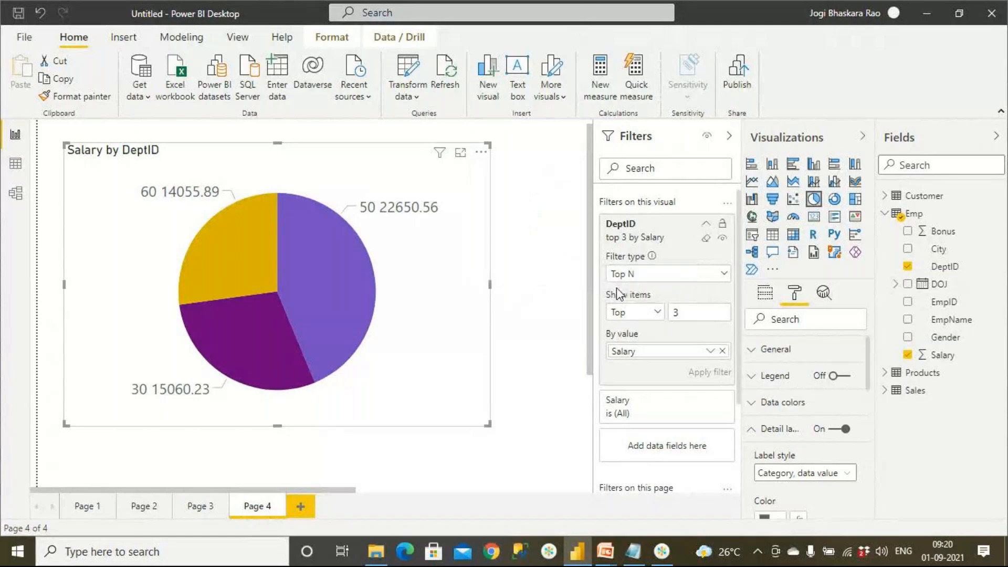
left_click(481, 152)
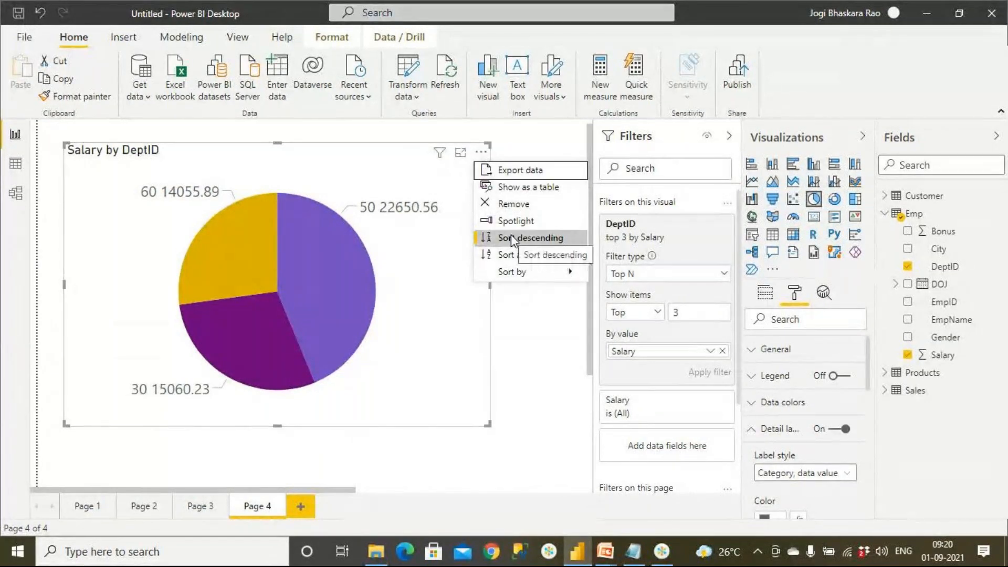
left_click(542, 384)
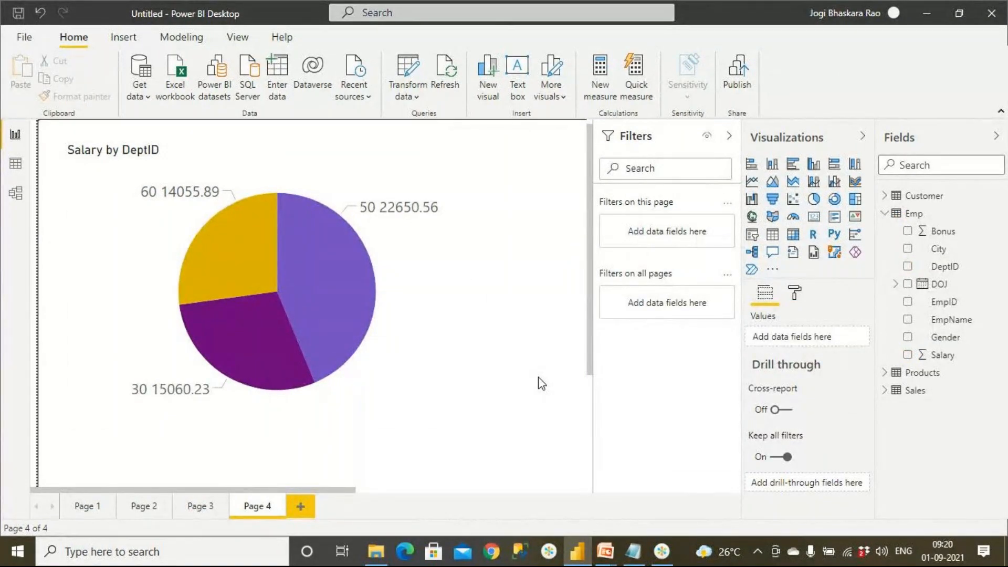
Convert the filtered Salary by DeptID pie chart into a clustered column chart.
left_click(355, 336)
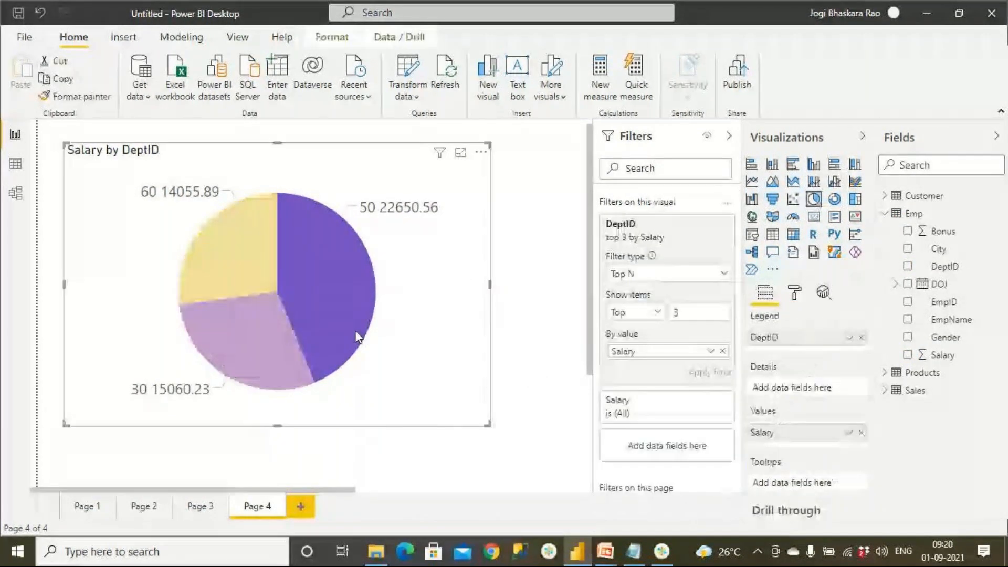
left_click(814, 172)
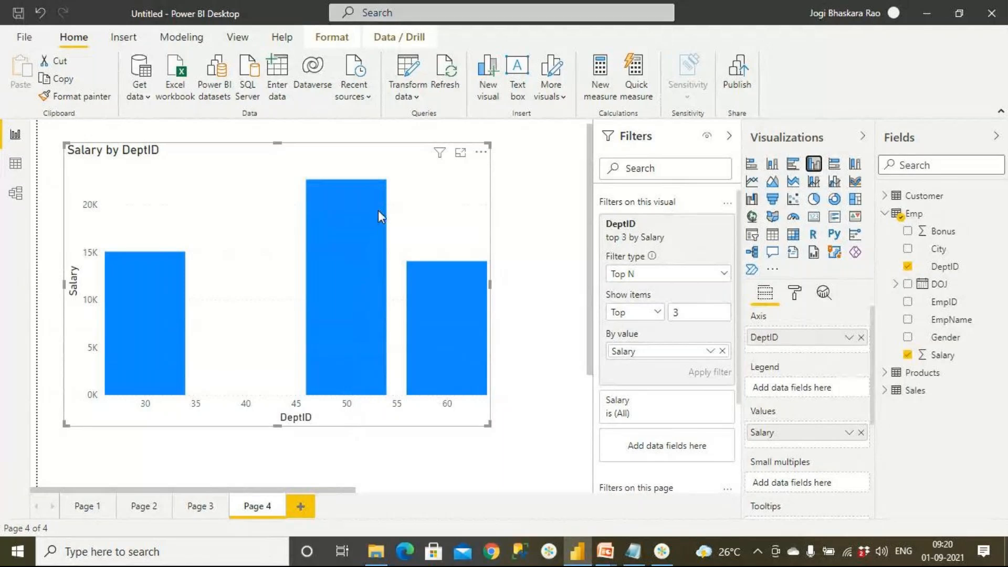
Try the visual as a stacked bar, stacked column and clustered bar chart, and convert it back into a pie chart.
mouse_move(380, 205)
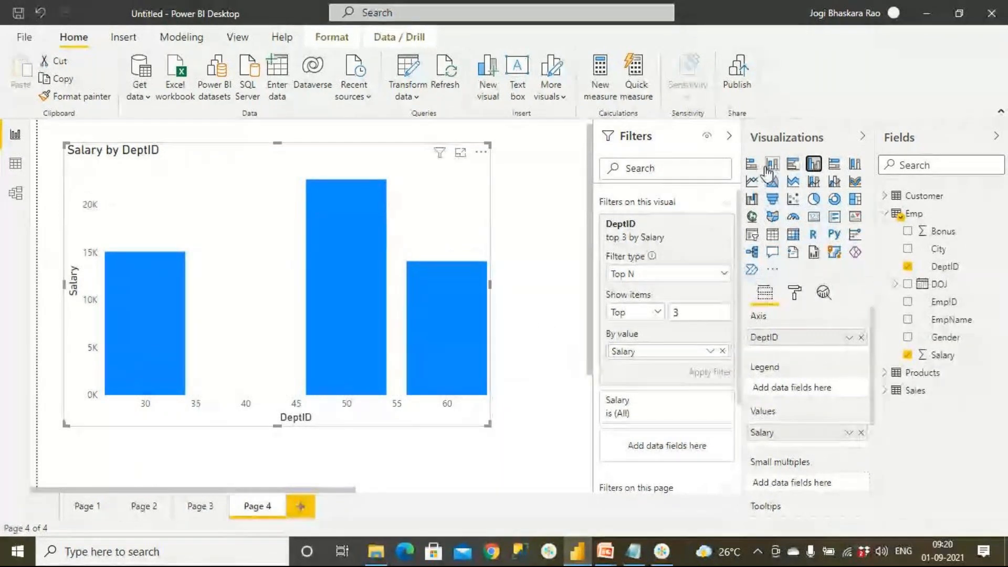
left_click(751, 165)
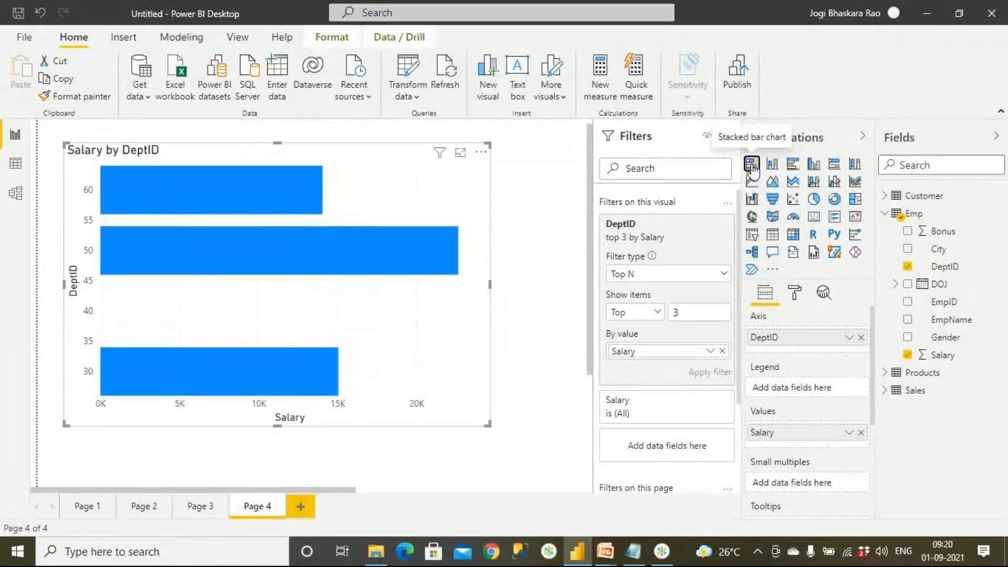
left_click(773, 165)
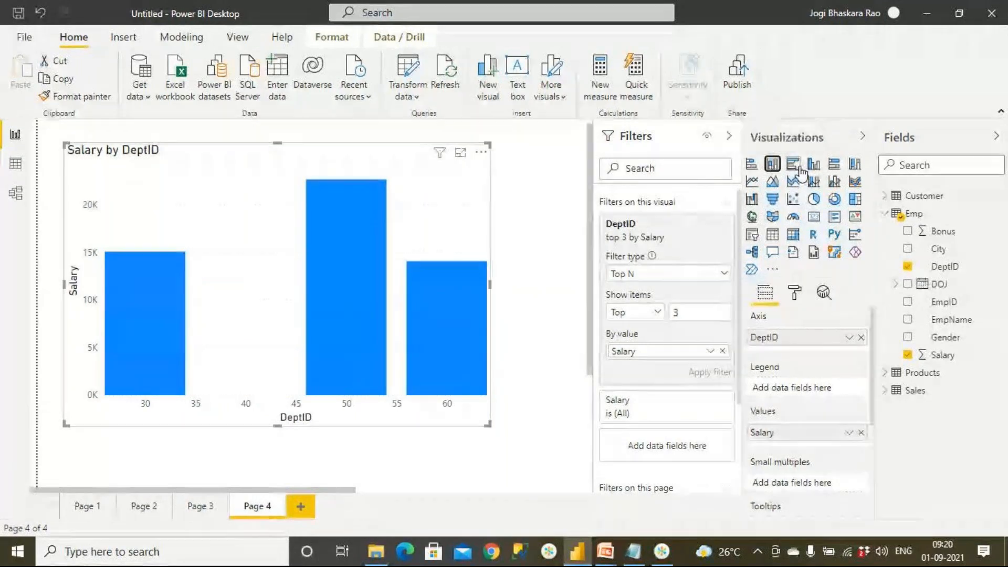
left_click(793, 166)
left_click(814, 199)
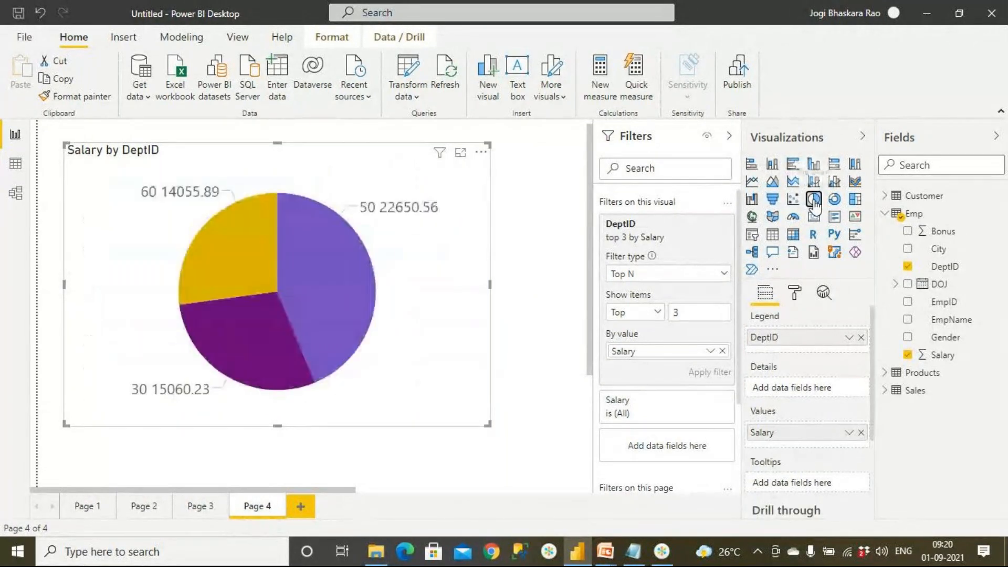
Switch the DeptID filter type to Advanced filtering and examine its available comparison conditions.
left_click(638, 279)
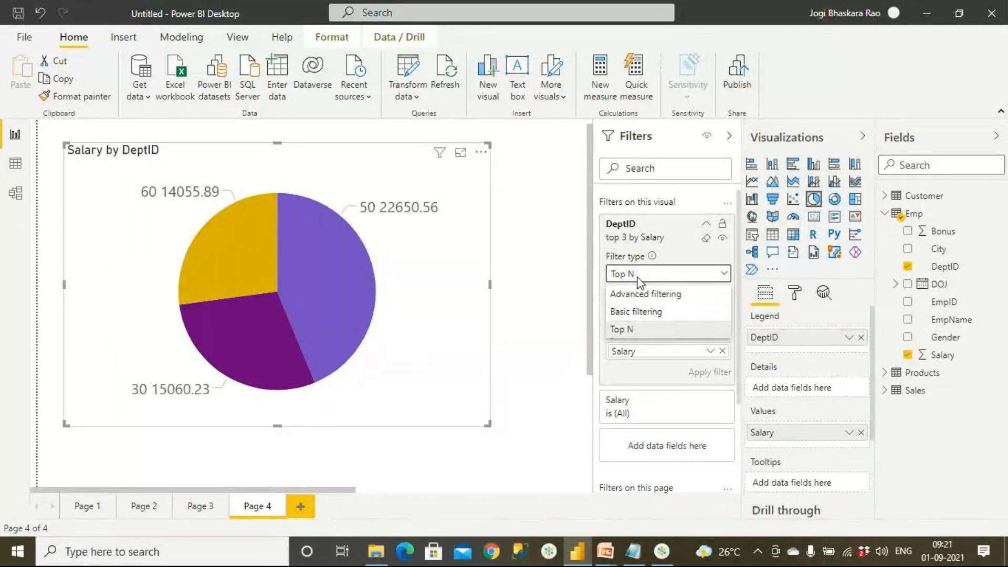
left_click(642, 294)
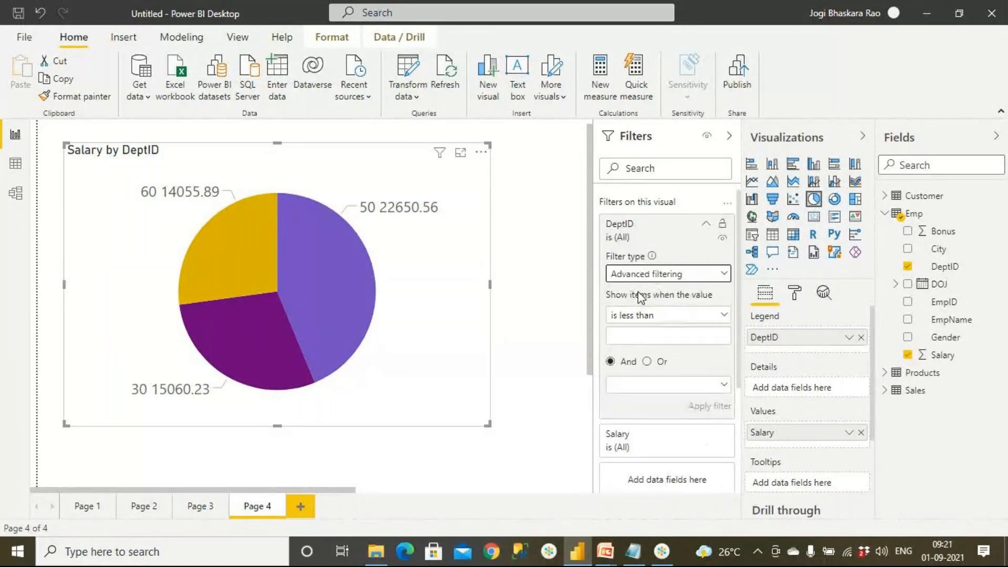
left_click(666, 318)
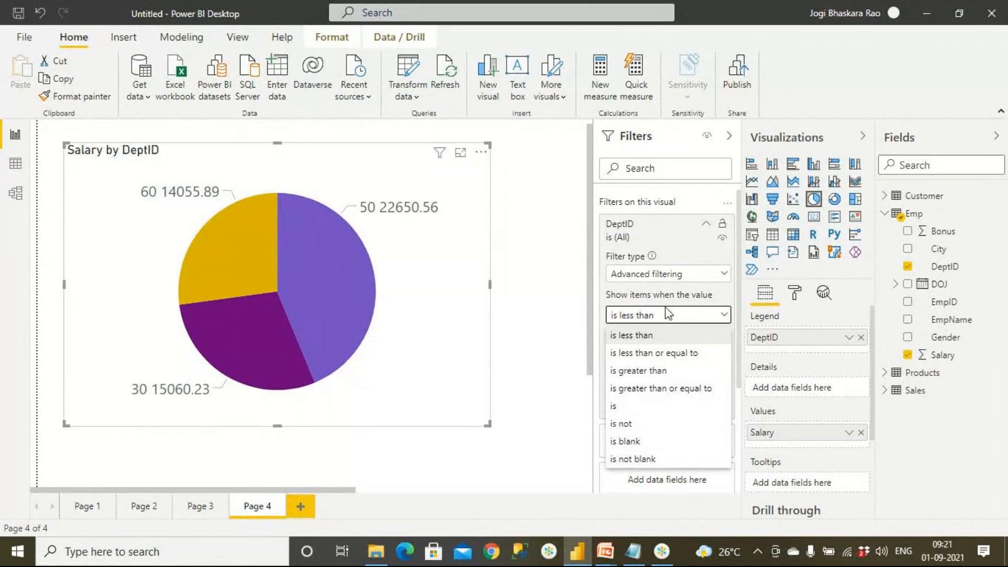
Switch the DeptID filter to Basic filtering, try the blank value alone, and select departments 10, 20, 30 and 40 instead.
left_click(664, 274)
left_click(665, 275)
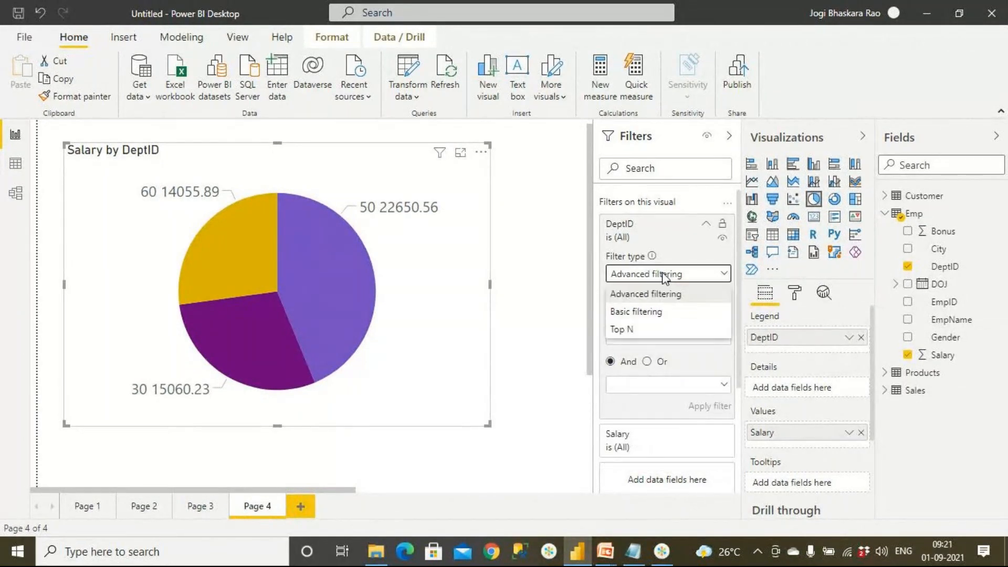
left_click(650, 311)
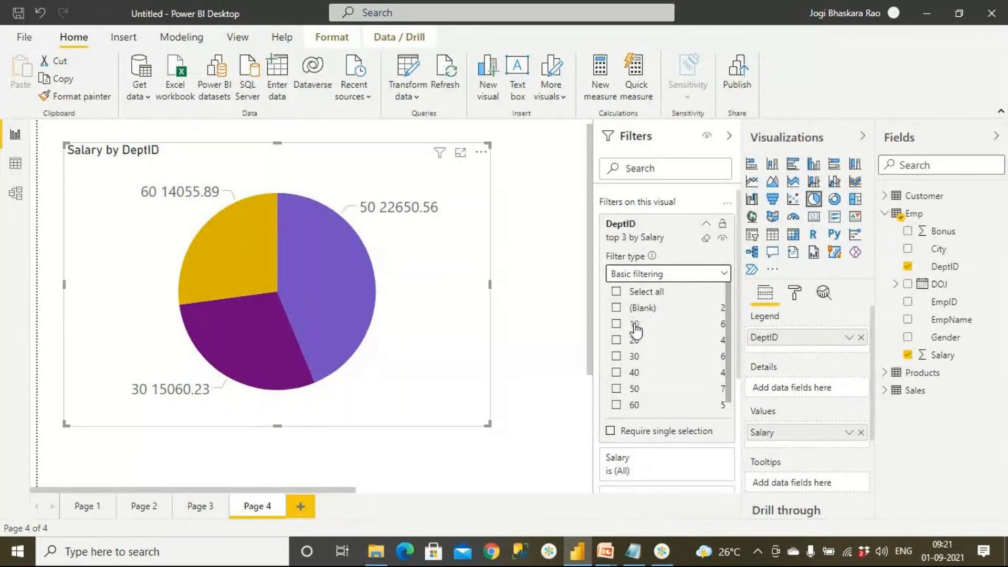
left_click(617, 308)
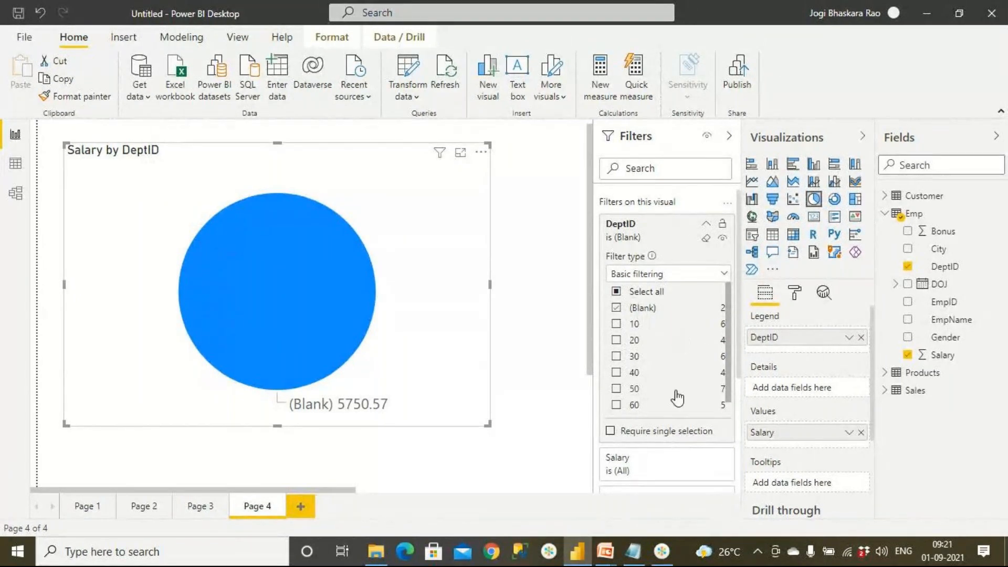
left_click(617, 308)
left_click(617, 324)
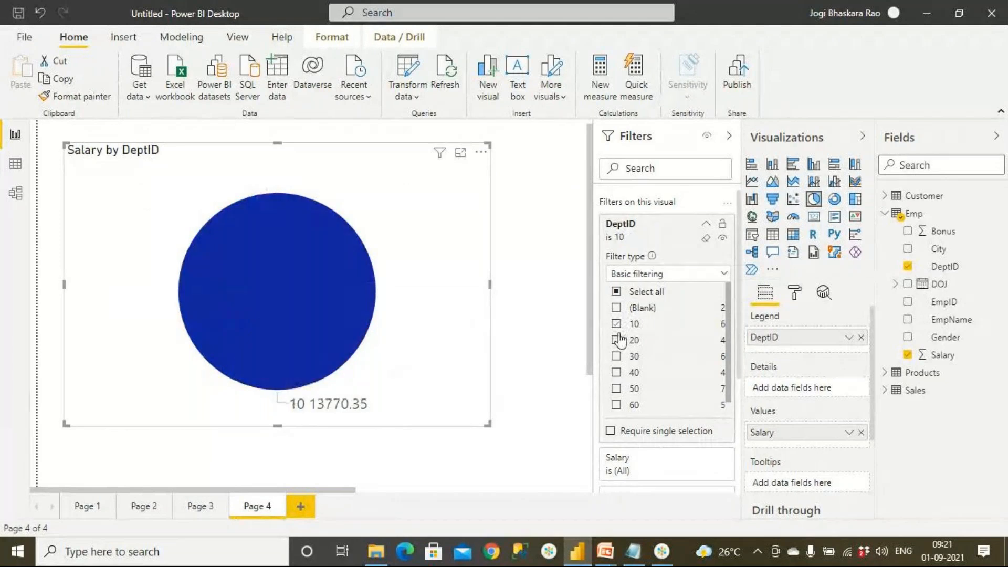
left_click(617, 340)
left_click(617, 357)
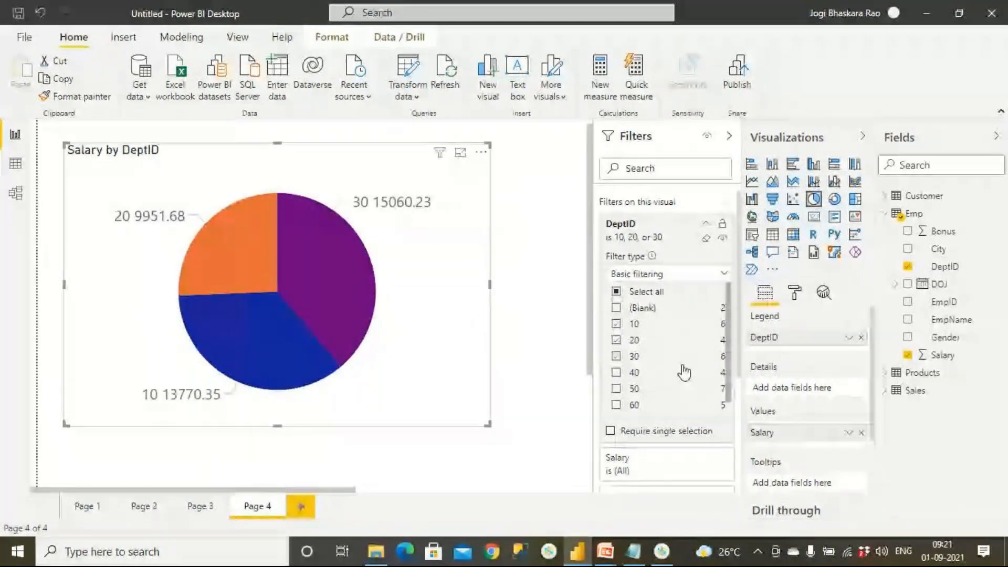
left_click(617, 373)
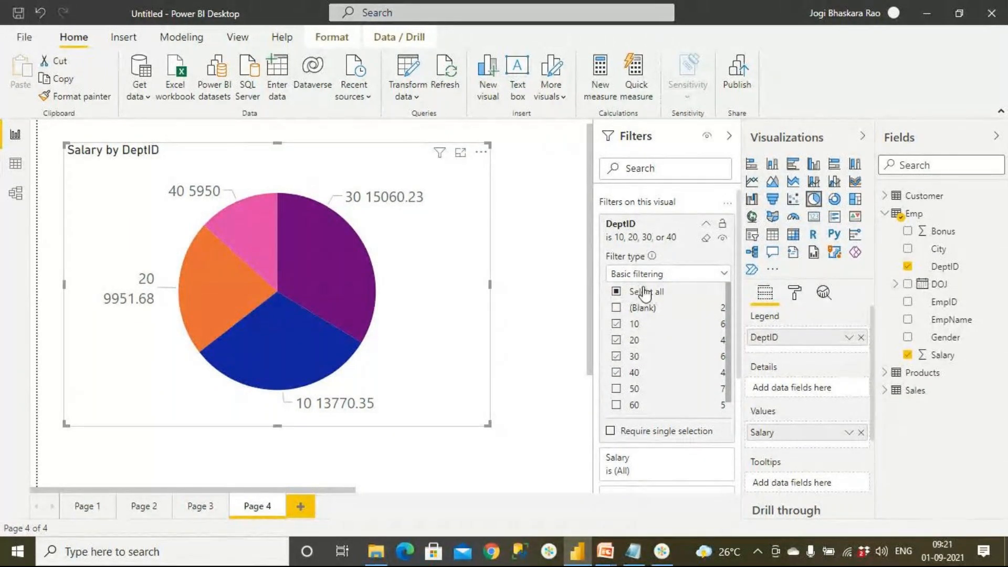
Change the DeptID filter type to Advanced filtering, and switch to the PowerPoint slide show on number filtering.
left_click(655, 274)
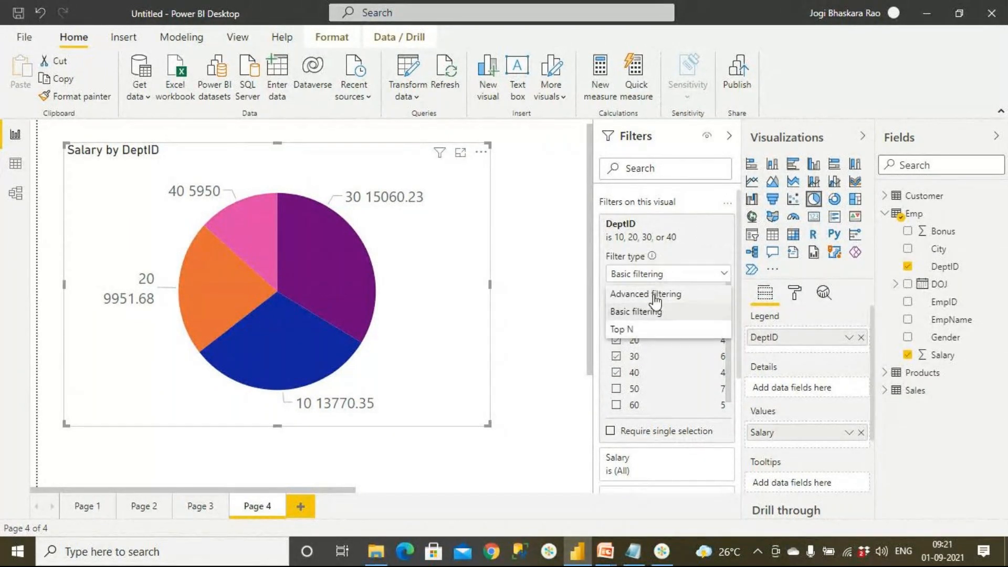
left_click(657, 295)
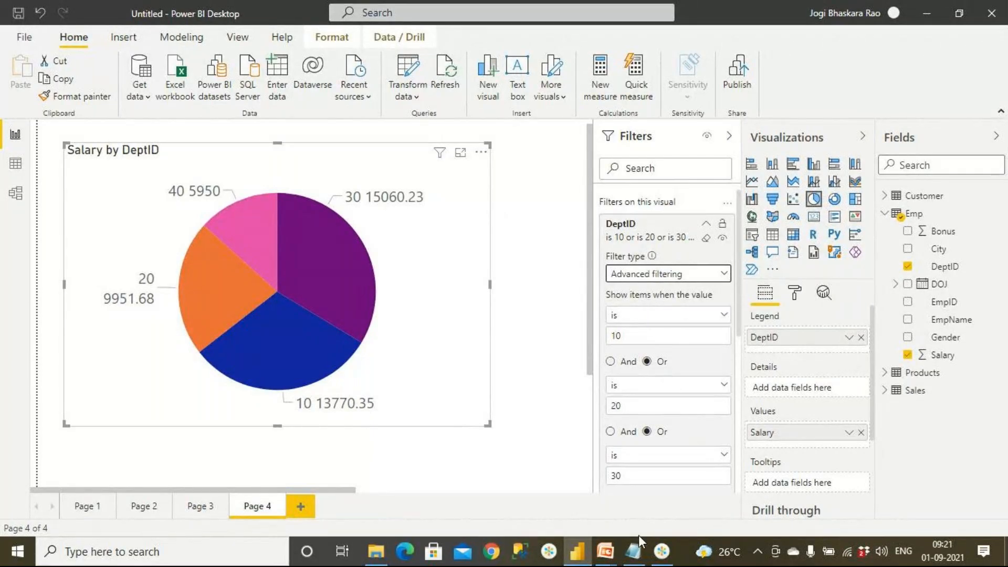
mouse_move(606, 558)
left_click(651, 462)
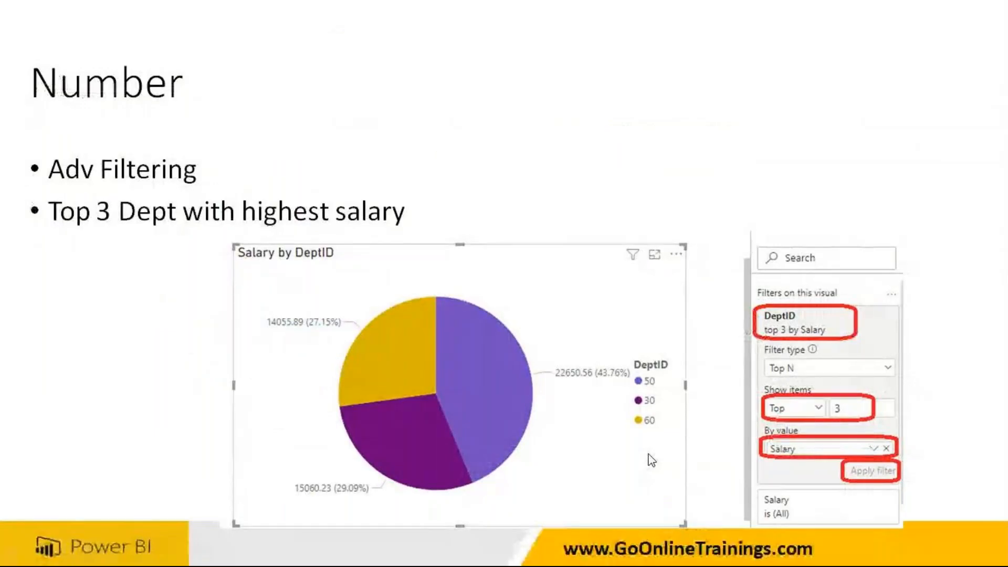